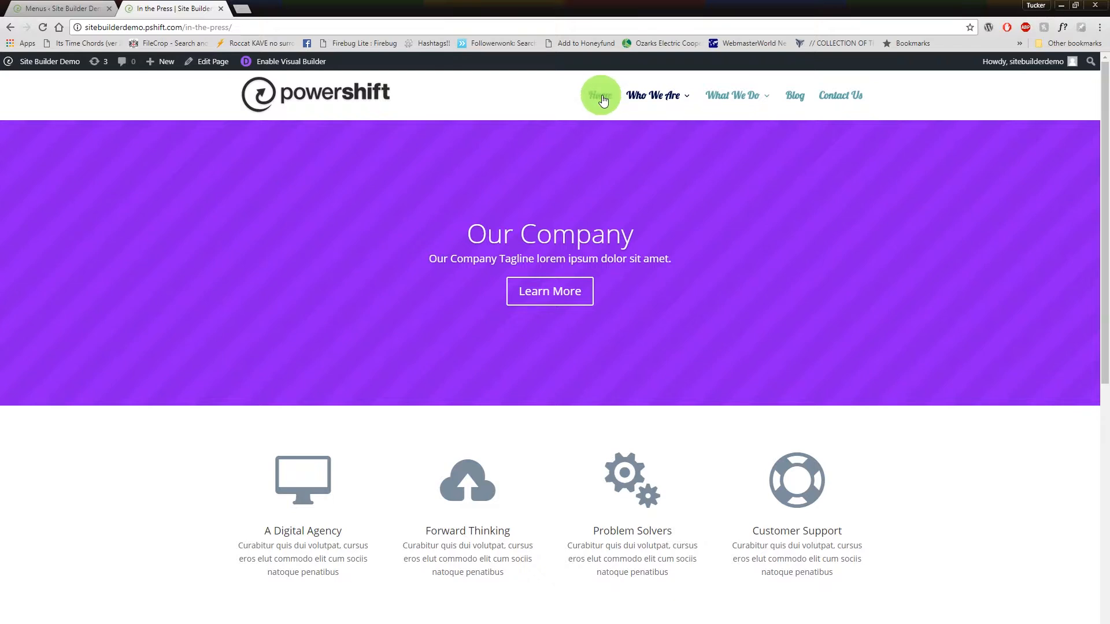
mouse_move(640, 95)
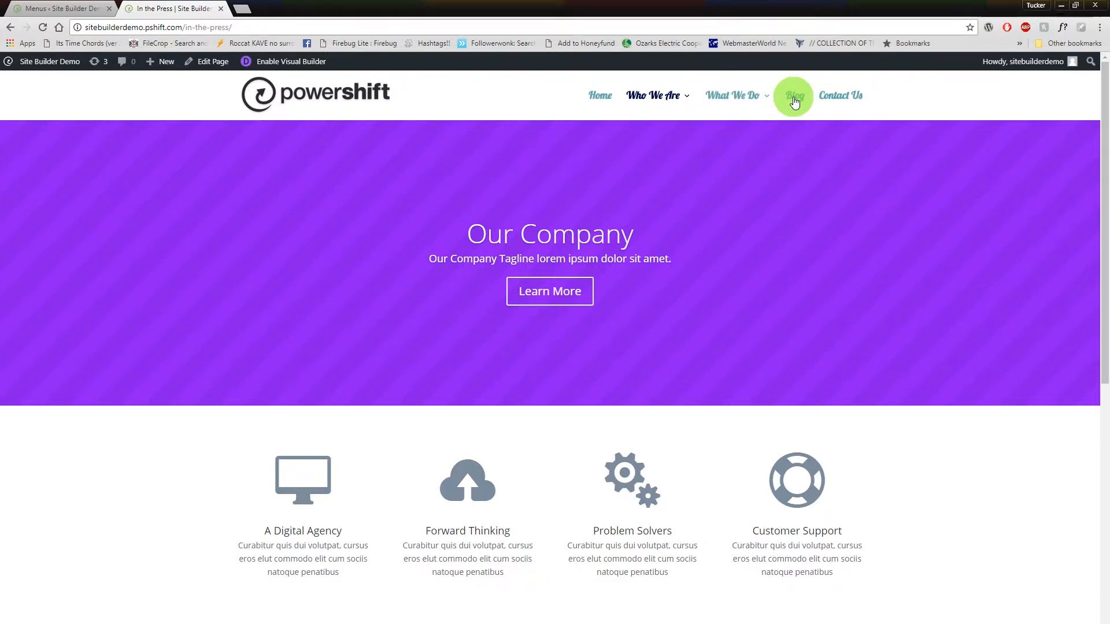
mouse_move(710, 98)
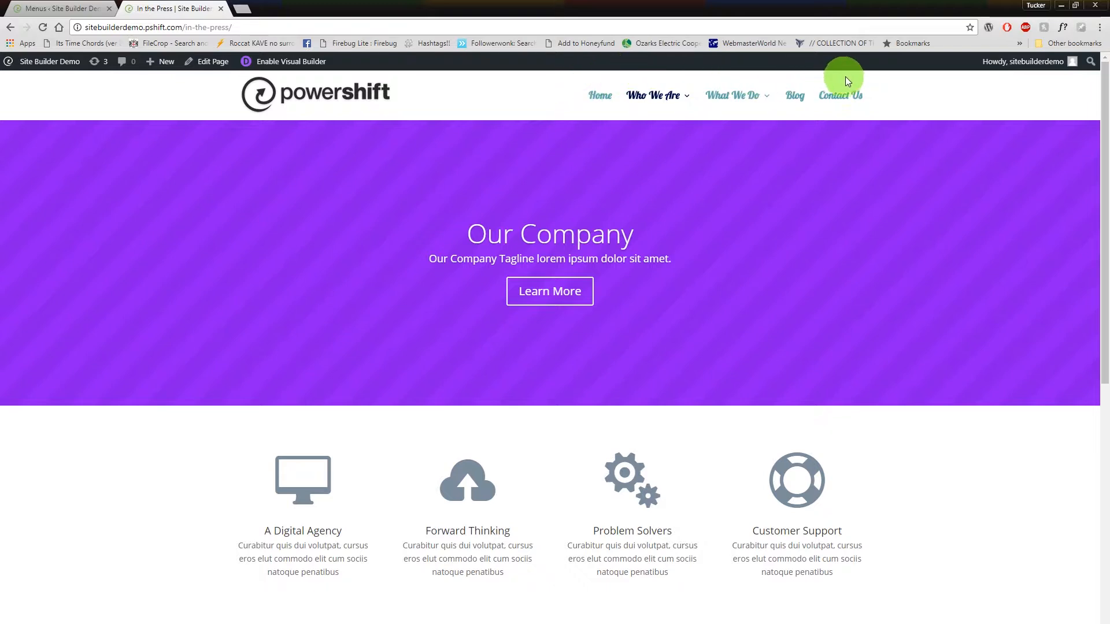
scroll(474, 462, down, 2)
scroll(506, 490, up, 2)
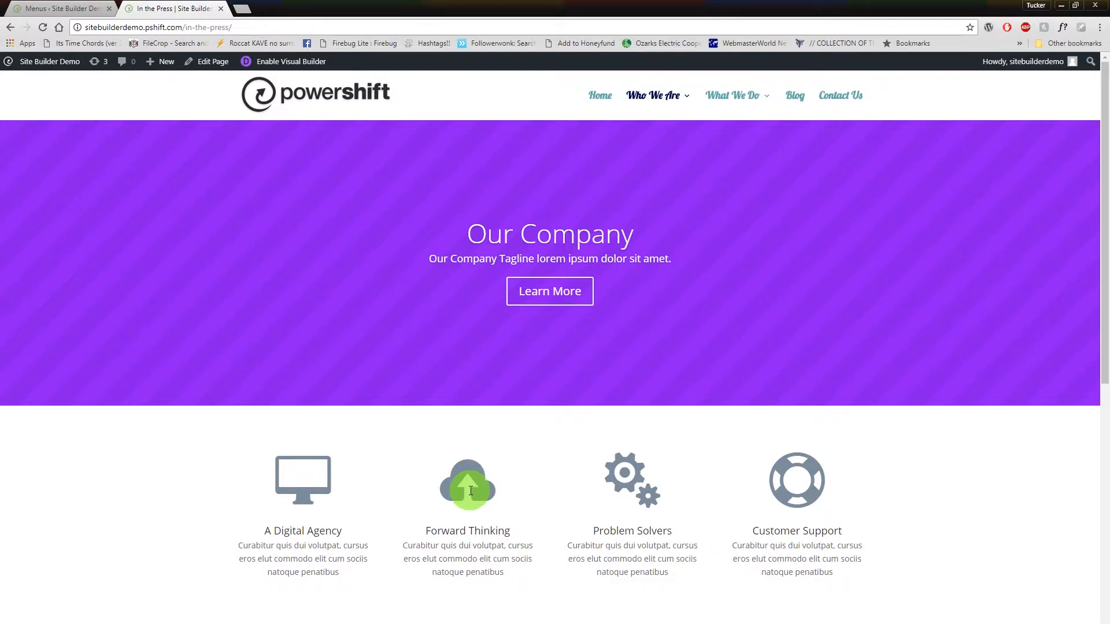
Open the admin Dashboard and load the live site's home page in the other browser tab.
click(85, 9)
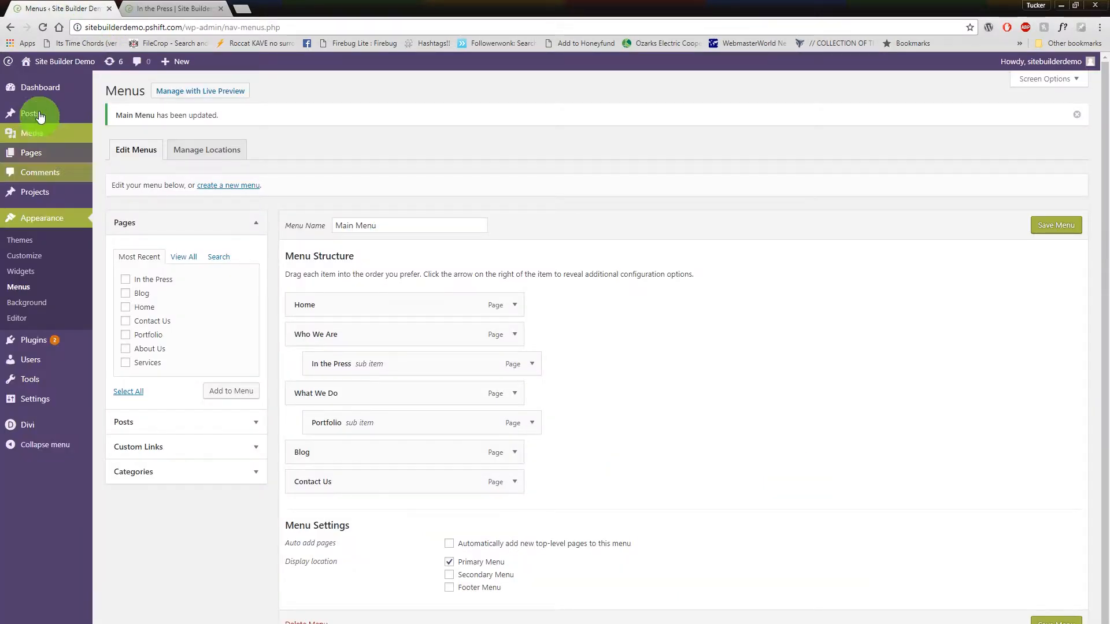
click(40, 89)
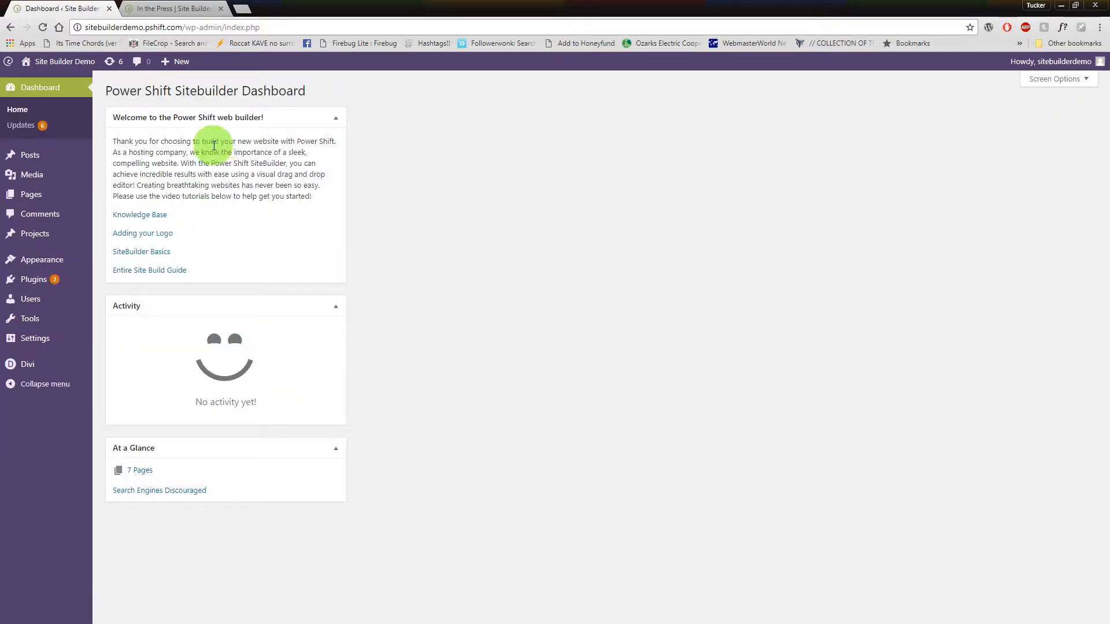
click(184, 9)
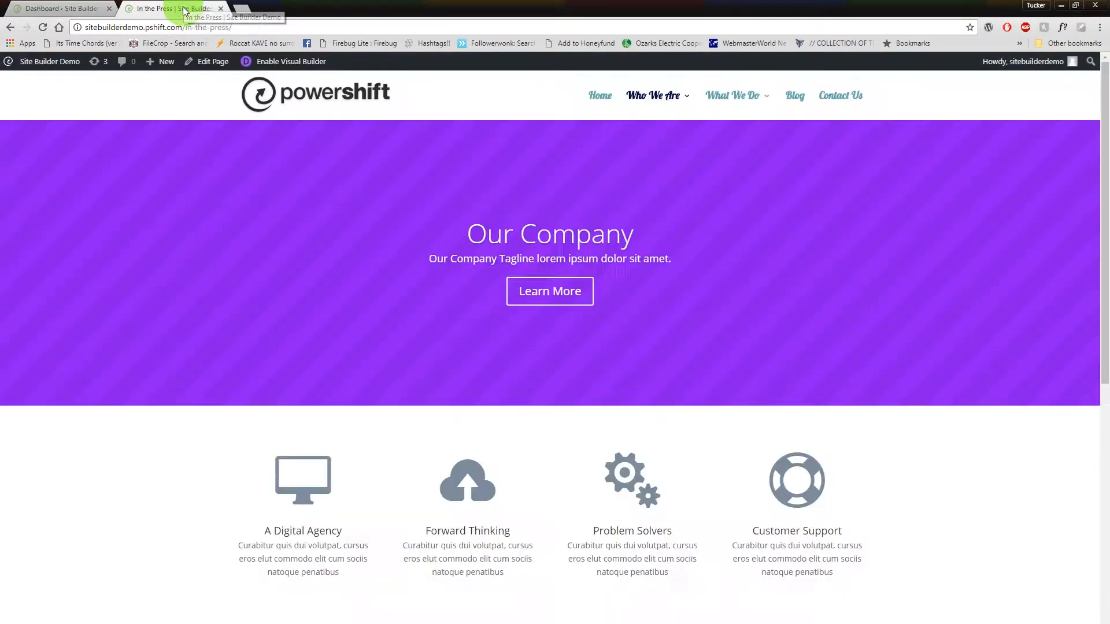
click(243, 28)
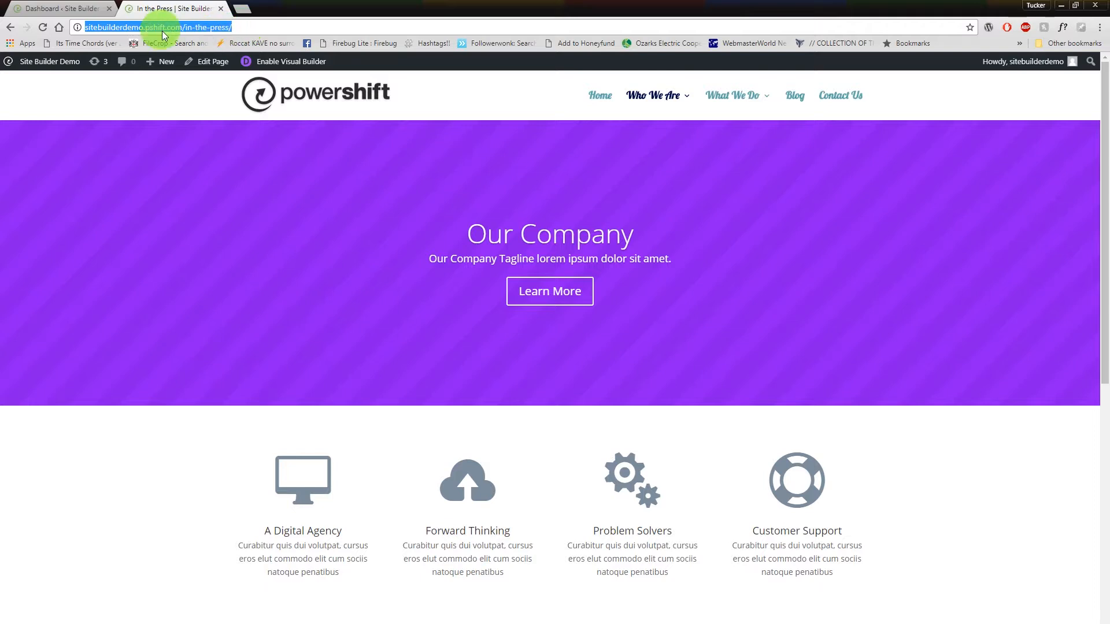
click(315, 99)
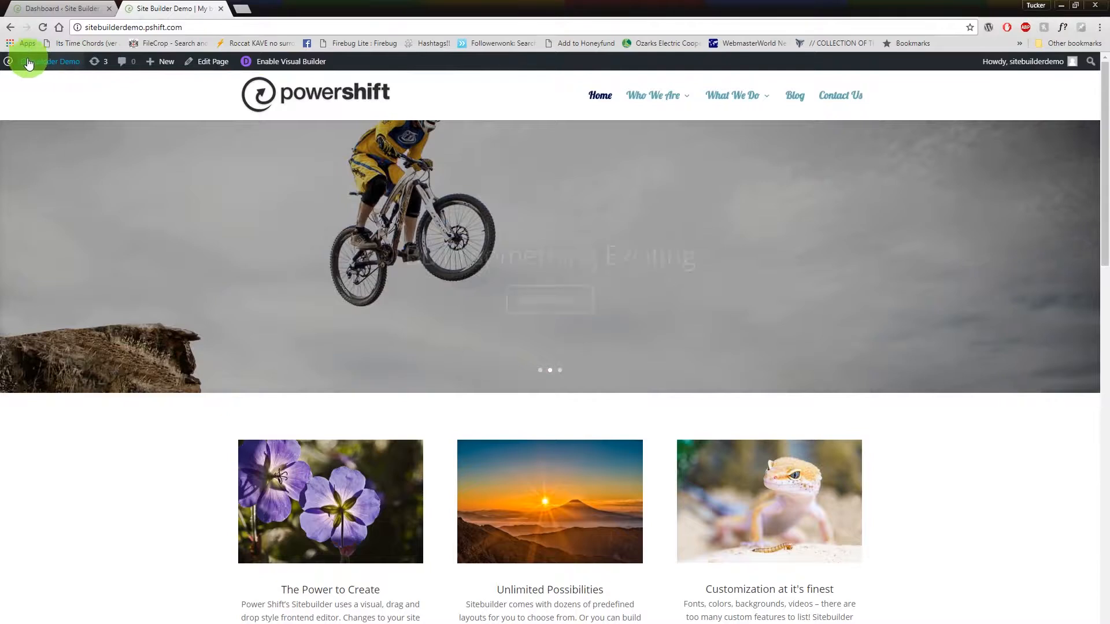
Open the In the Press page under Who We Are and enable the Visual Builder on it.
mouse_move(77, 64)
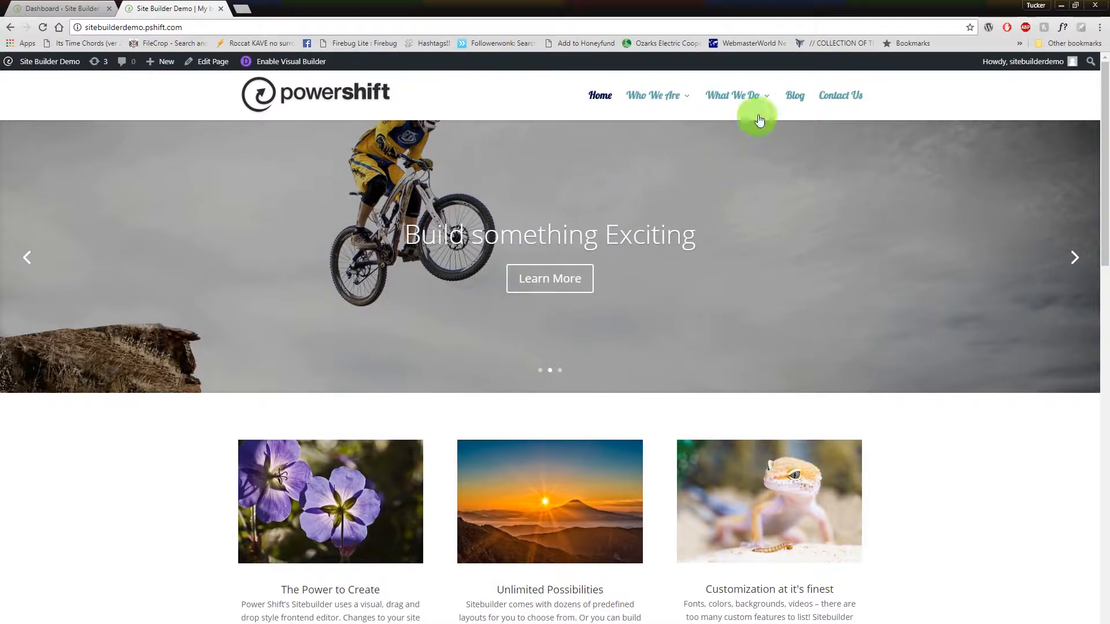
mouse_move(757, 95)
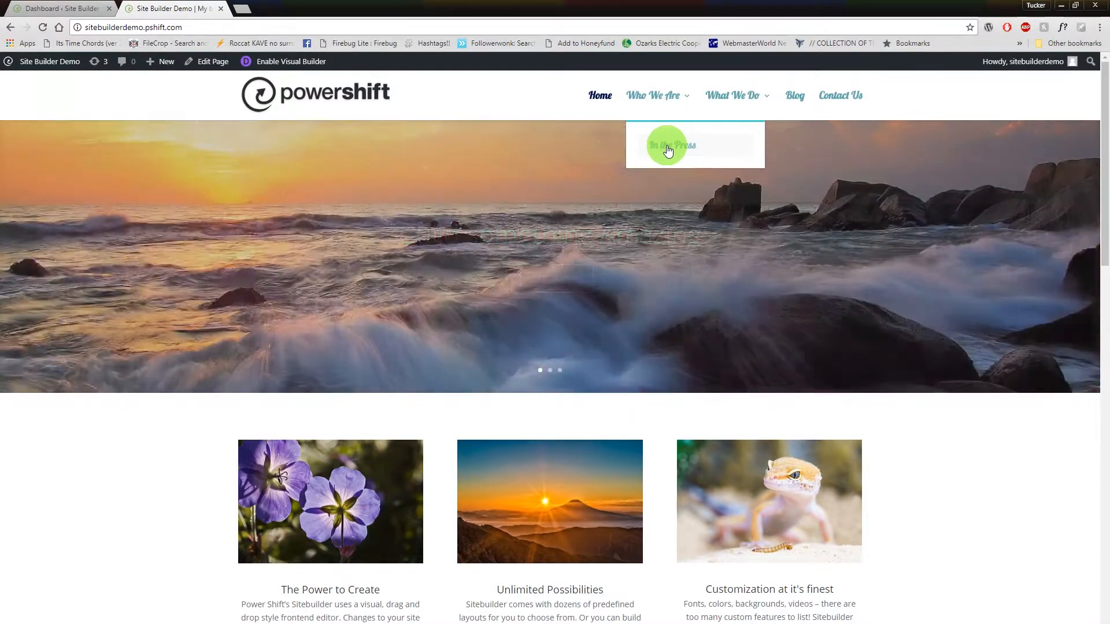
click(667, 149)
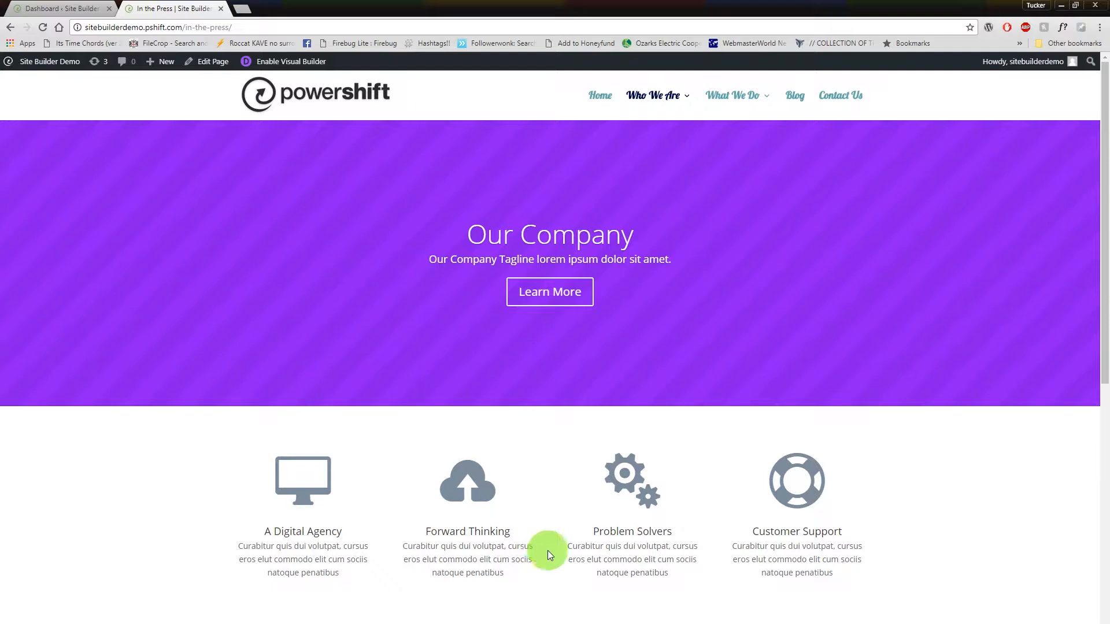
click(281, 67)
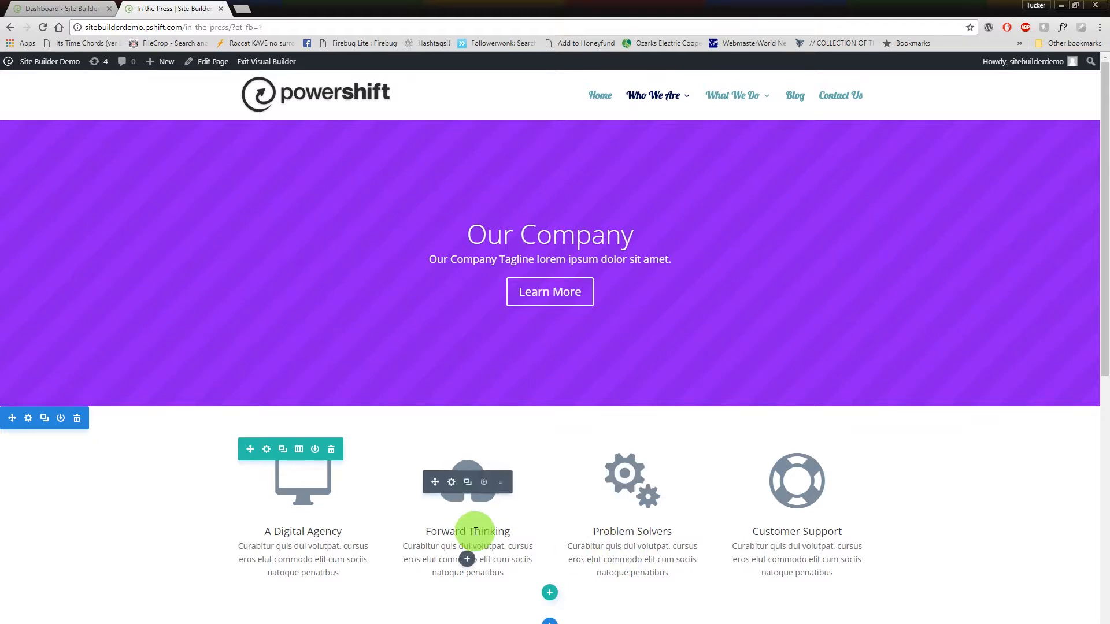
drag(313, 471, 598, 475)
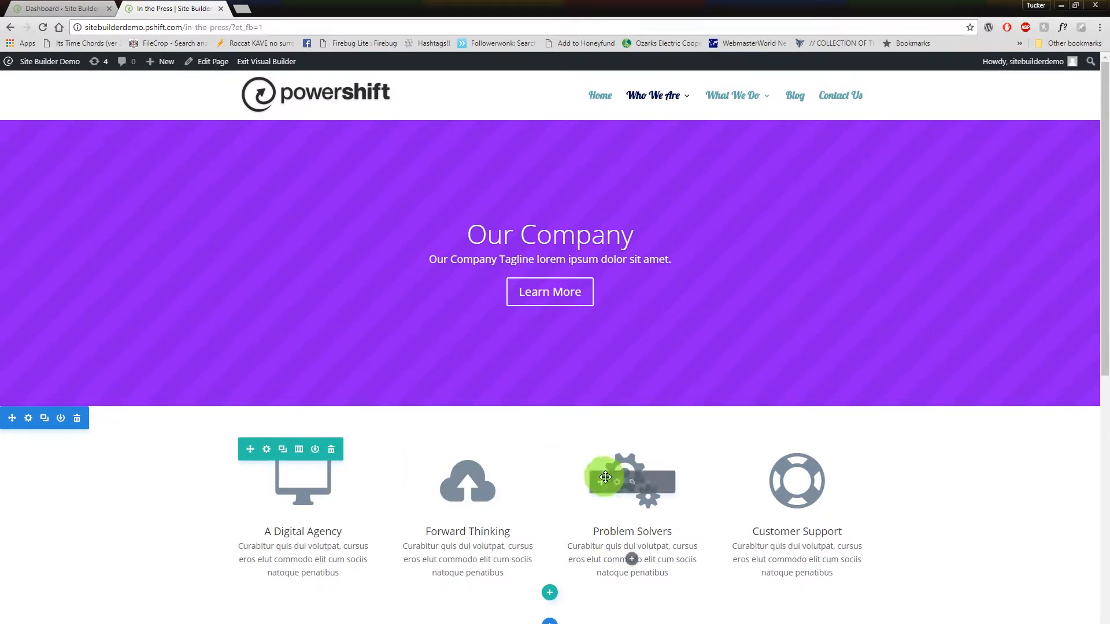
scroll(796, 492, down, 3)
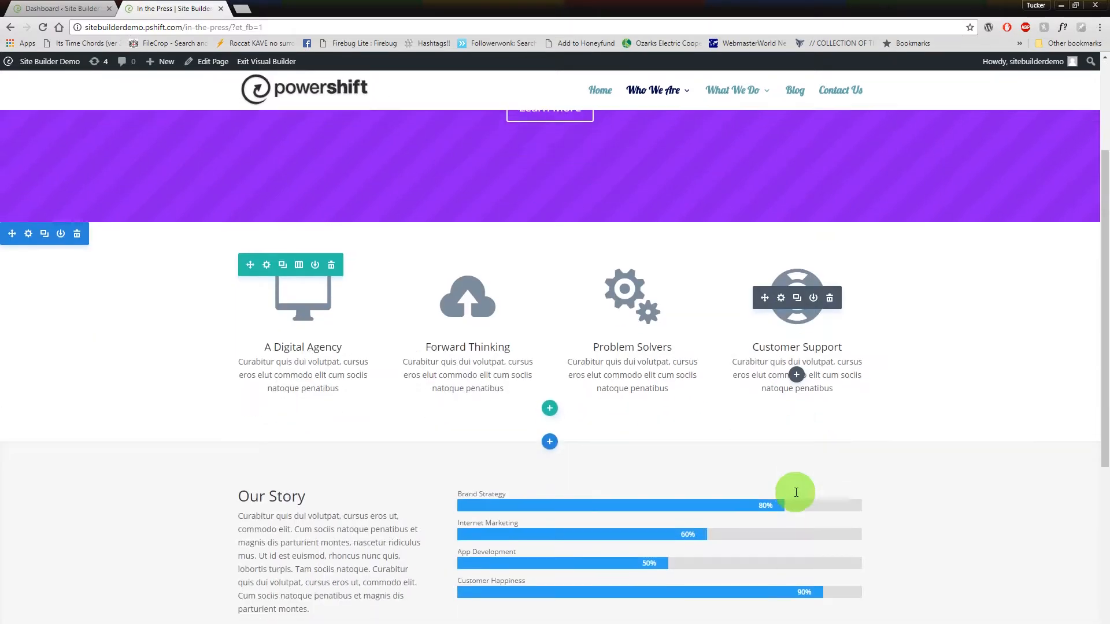
scroll(531, 460, up, 3)
scroll(532, 462, up, 2)
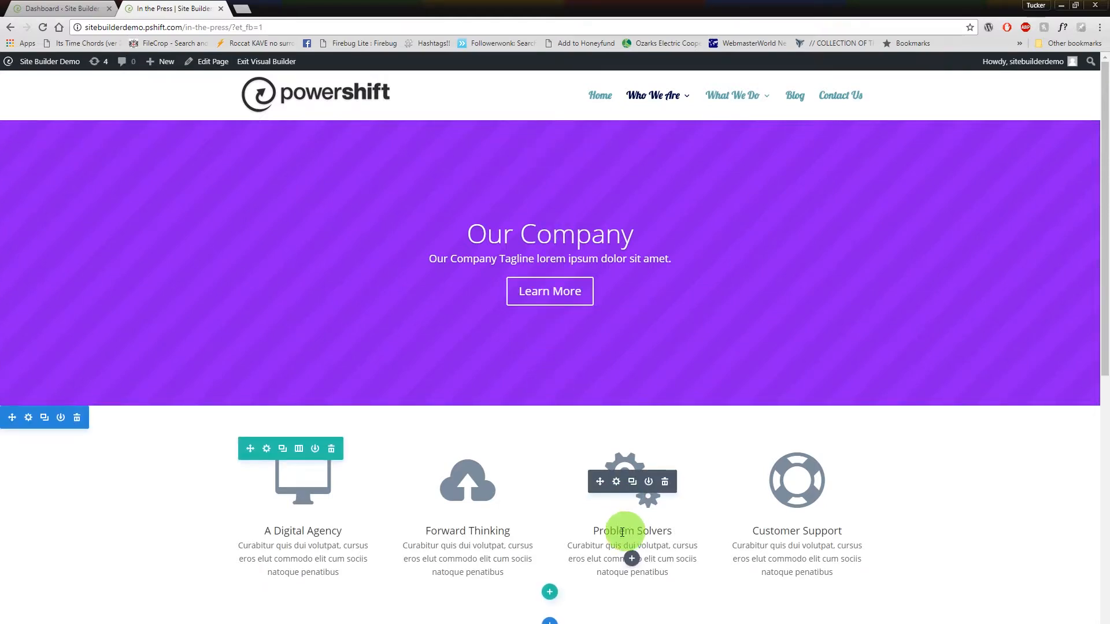
scroll(474, 538, down, 2)
scroll(451, 508, up, 2)
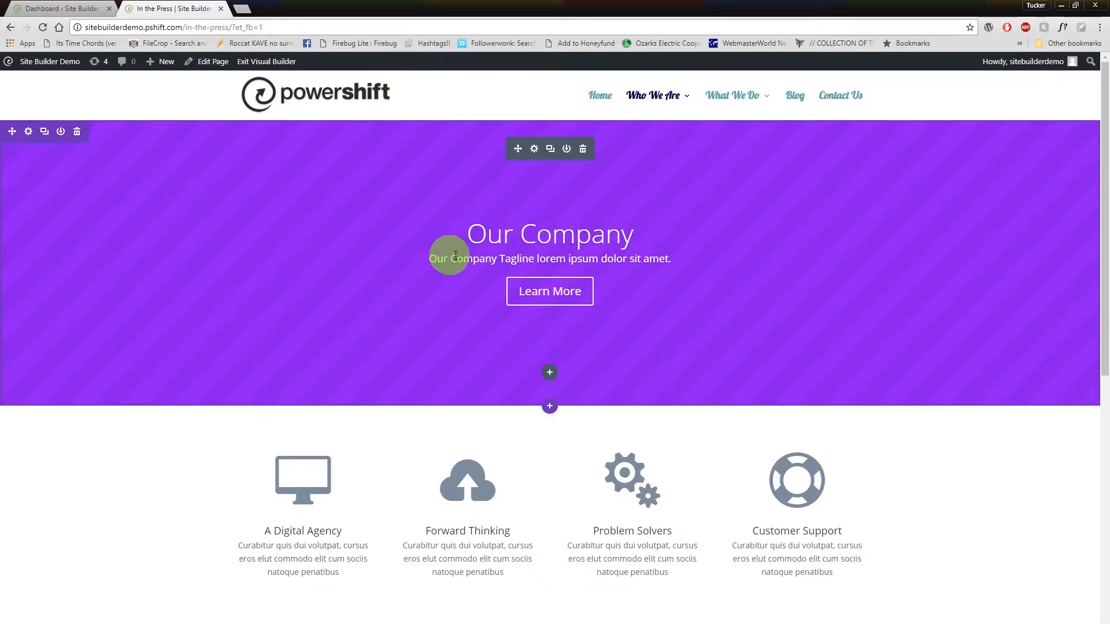
Change the purple banner's heading to "Power Shift" and replace that with "In the Press".
drag(639, 233, 465, 236)
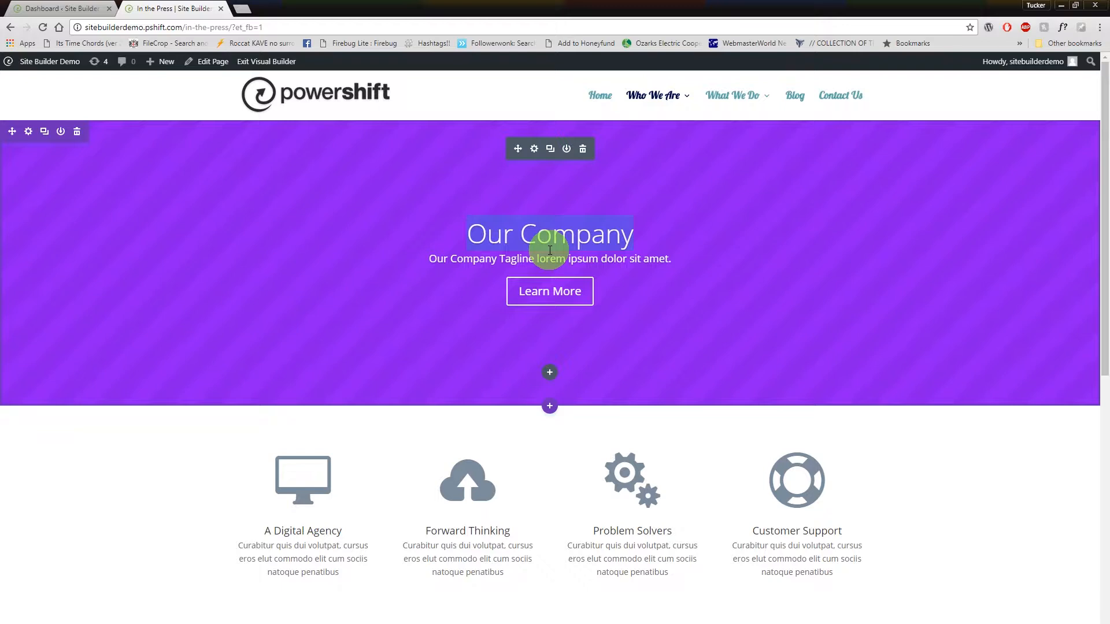
text(Power Shift)
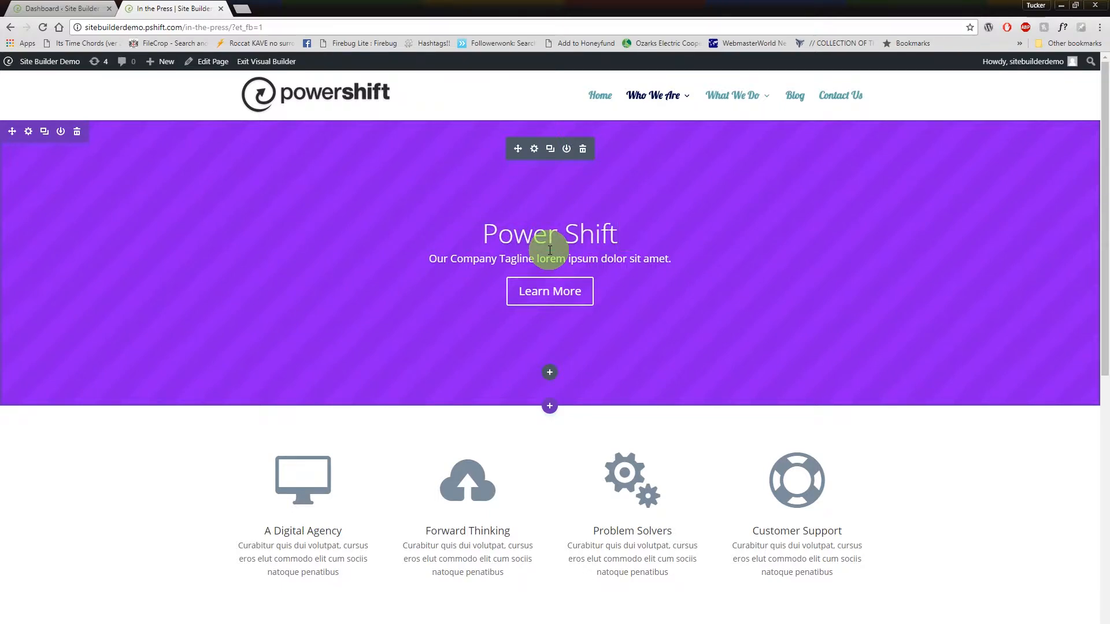
drag(616, 225, 489, 225)
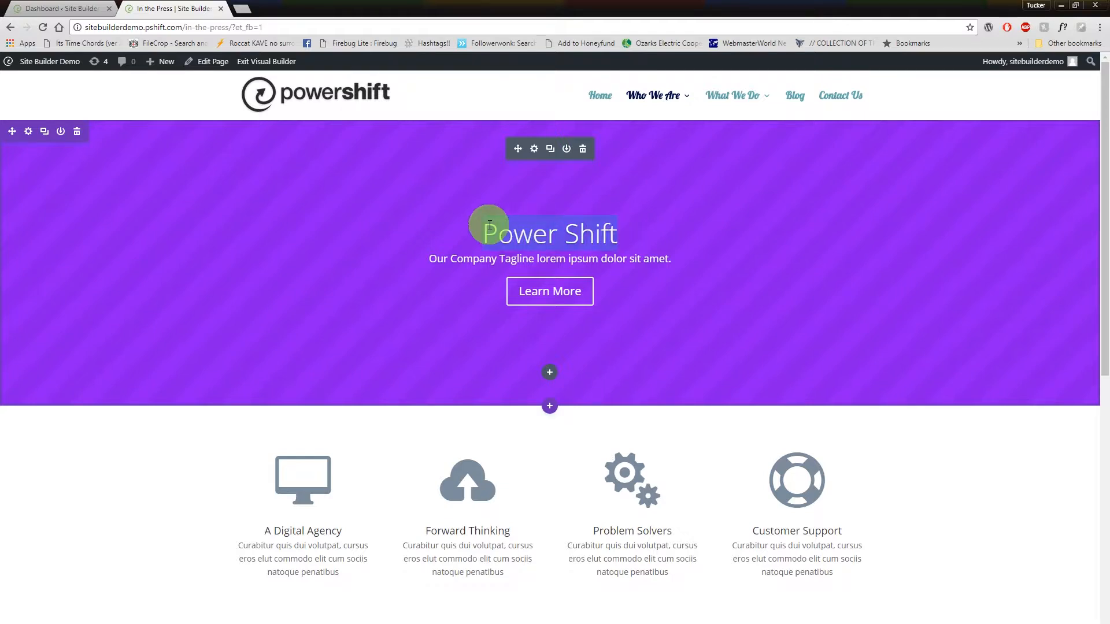
text(In the Press)
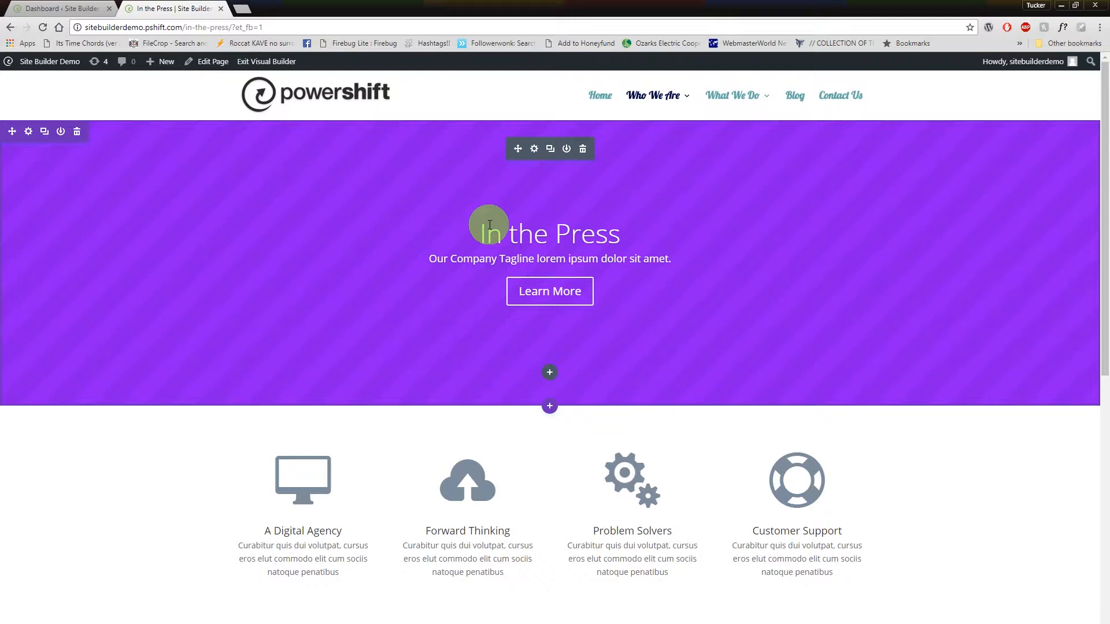
Replace the tagline under the banner heading with "Helping you achieve internet success".
drag(426, 258, 678, 263)
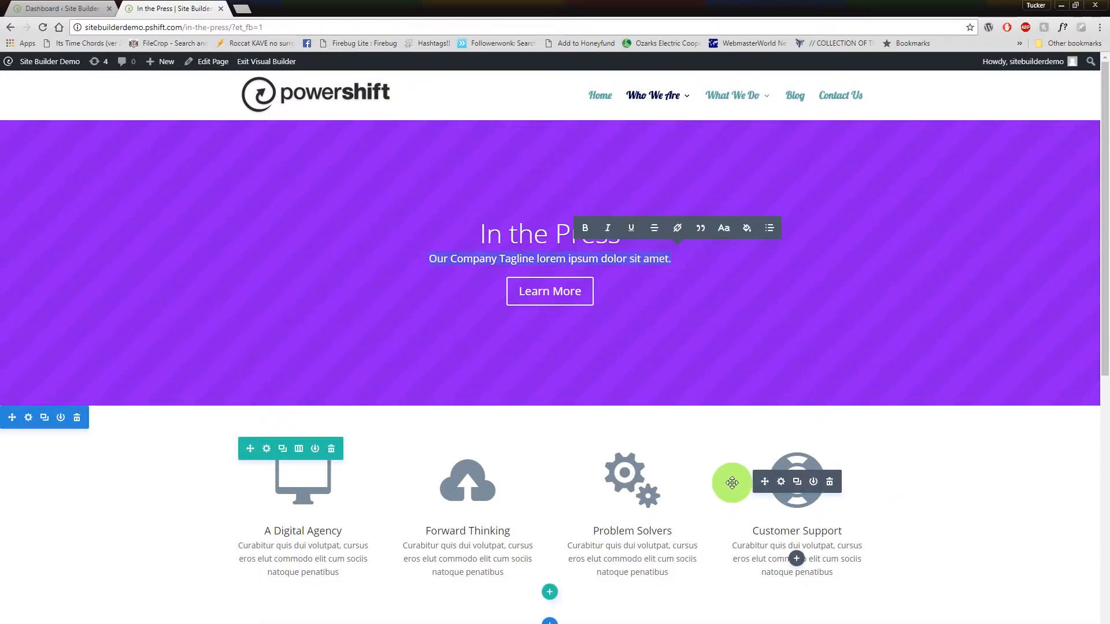
text(Helping you ach)
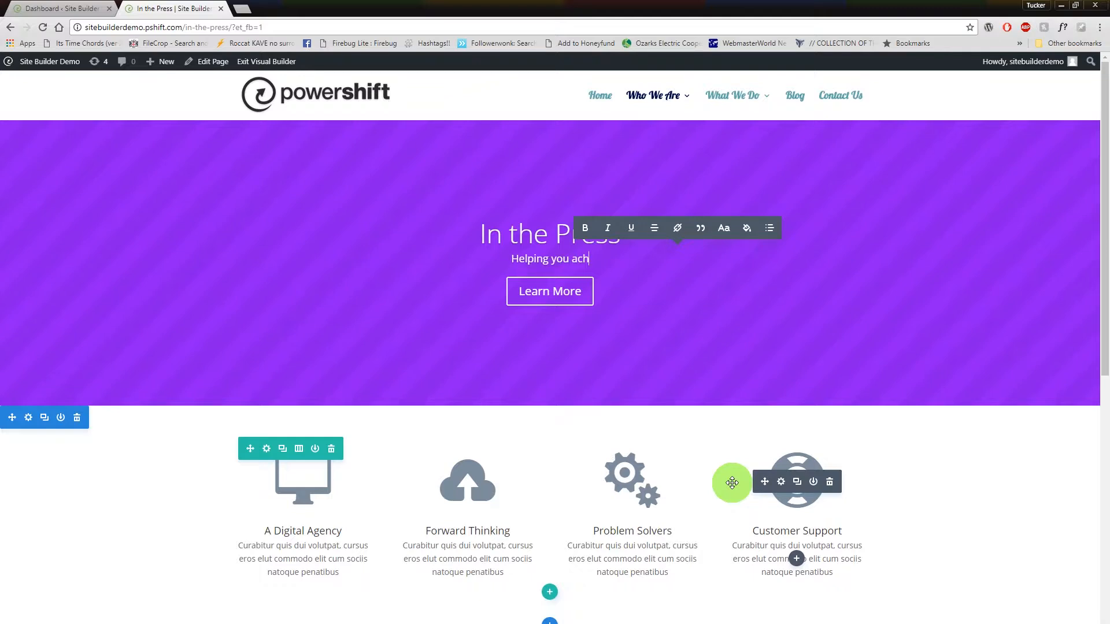
text(ieve internet success)
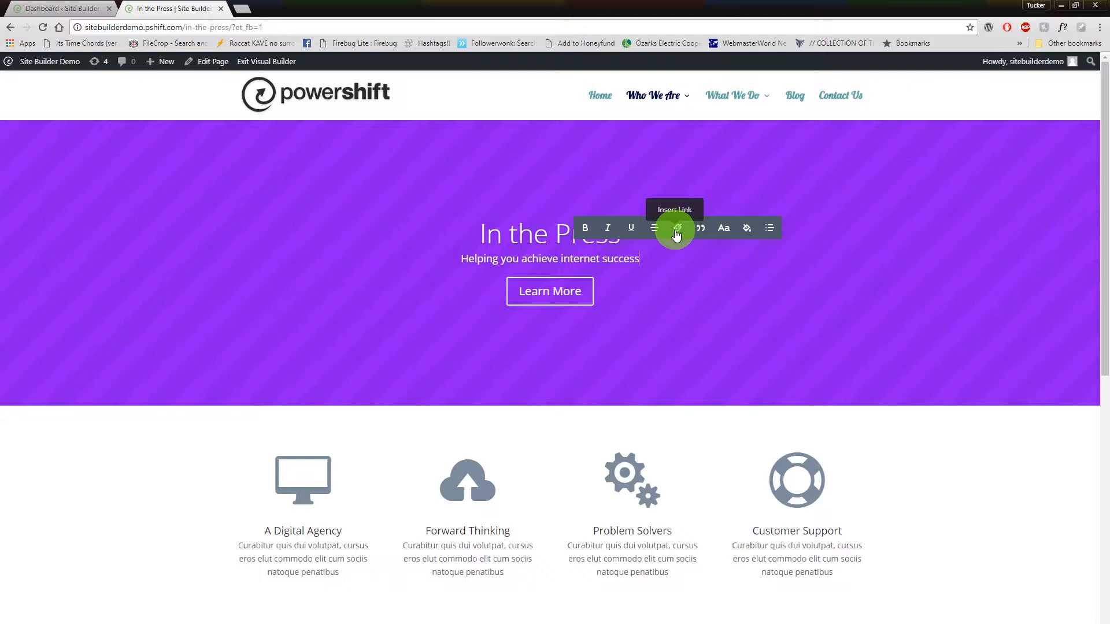
Browse the available fonts for the words "internet success" in the banner tagline.
drag(639, 258, 561, 261)
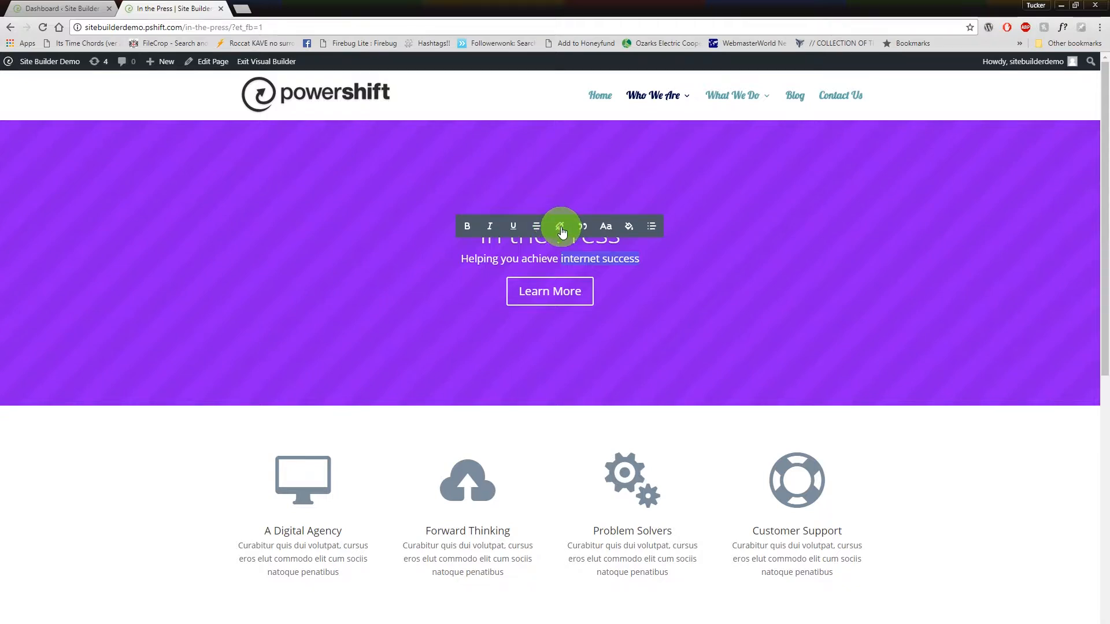
click(605, 228)
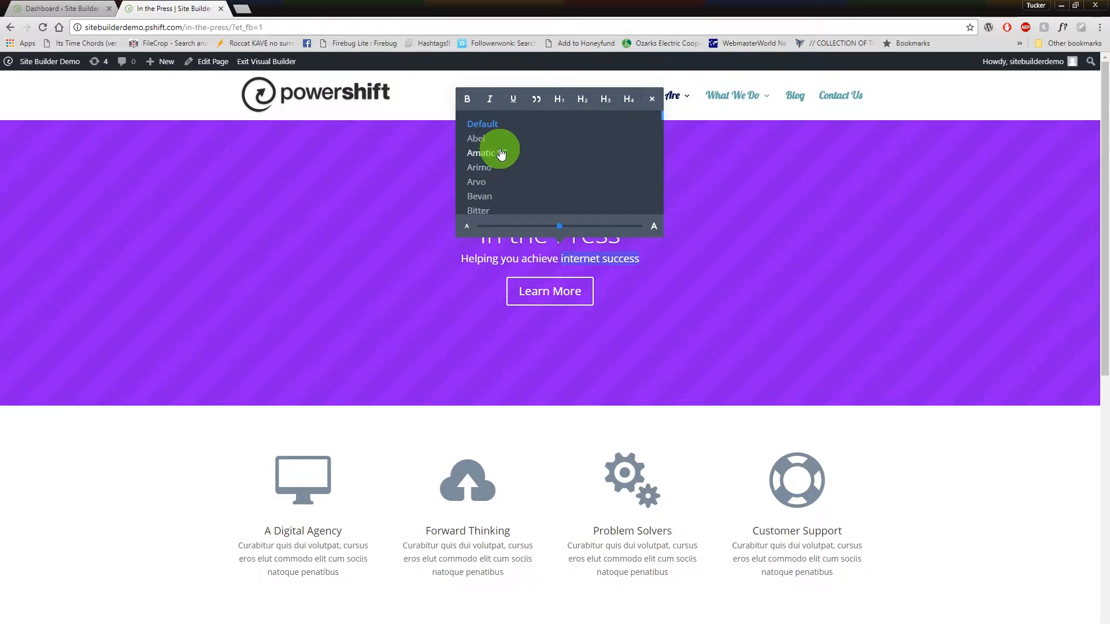
scroll(538, 163, down, 6)
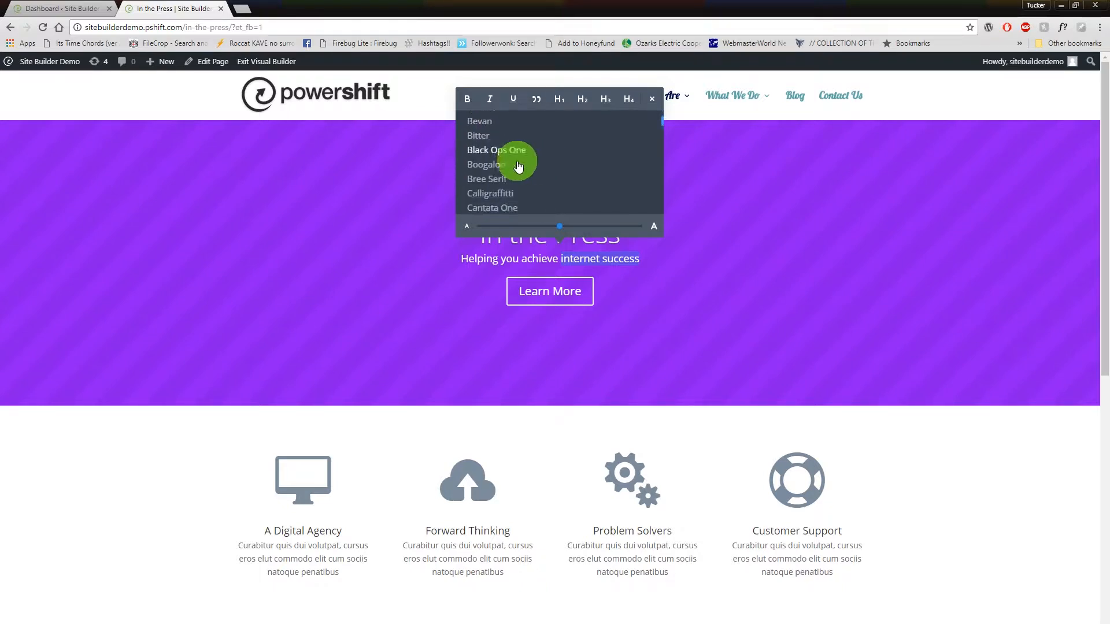
scroll(517, 167, down, 5)
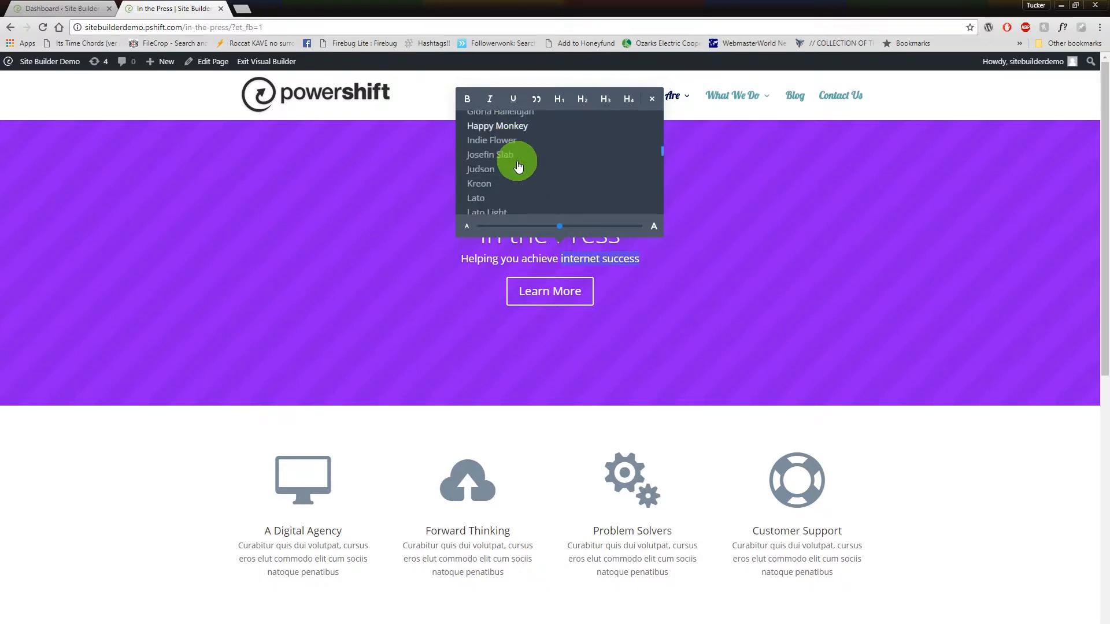
scroll(517, 169, down, 6)
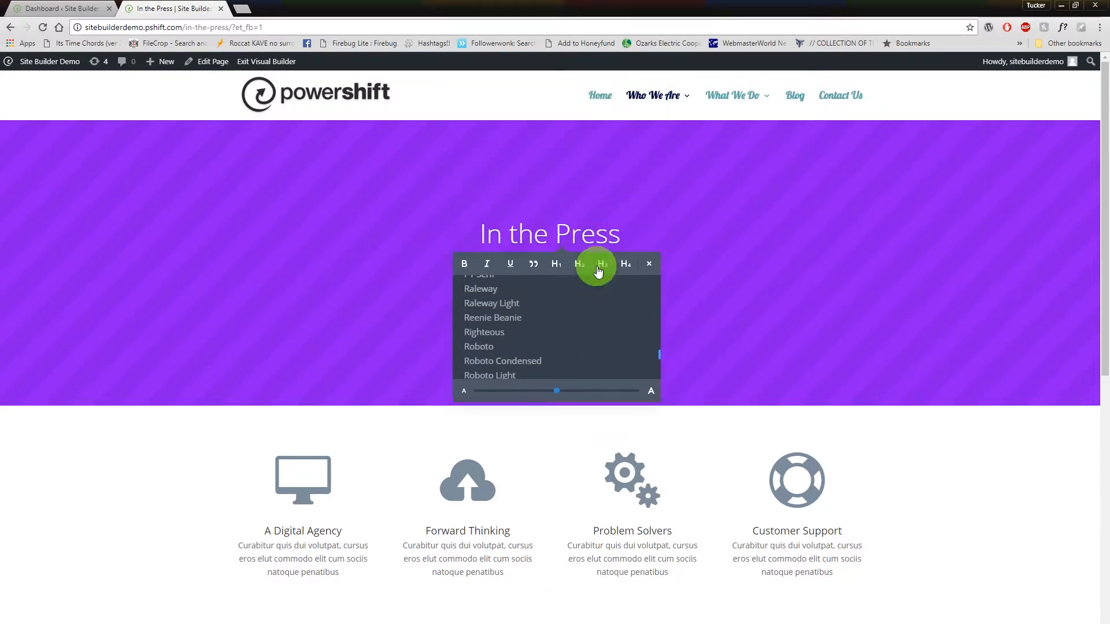
double_click(598, 229)
click(598, 229)
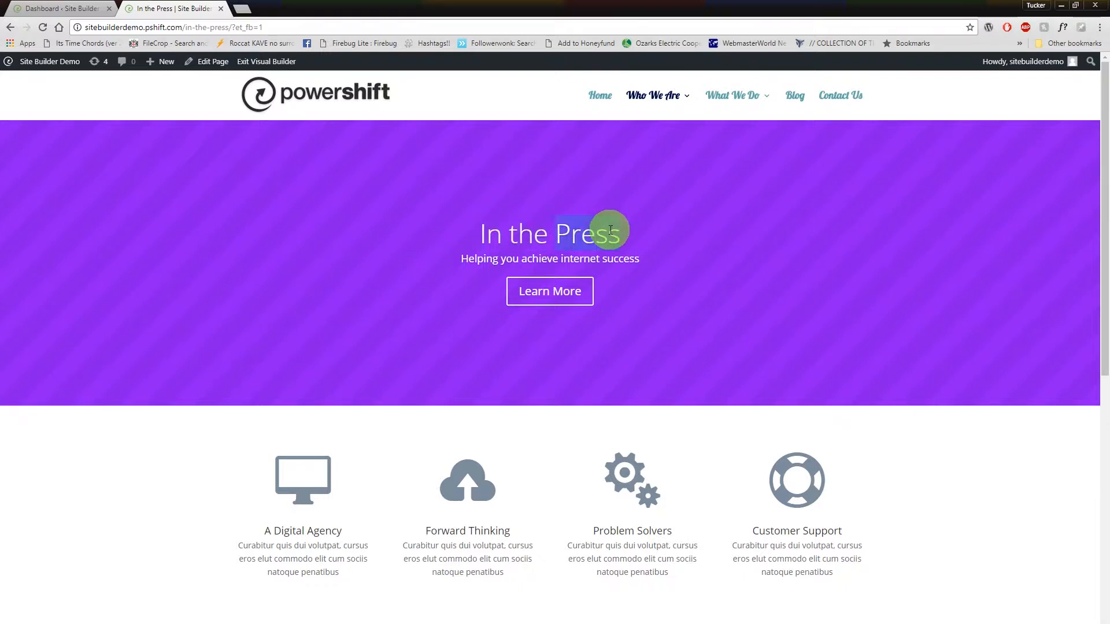
right_click(611, 230)
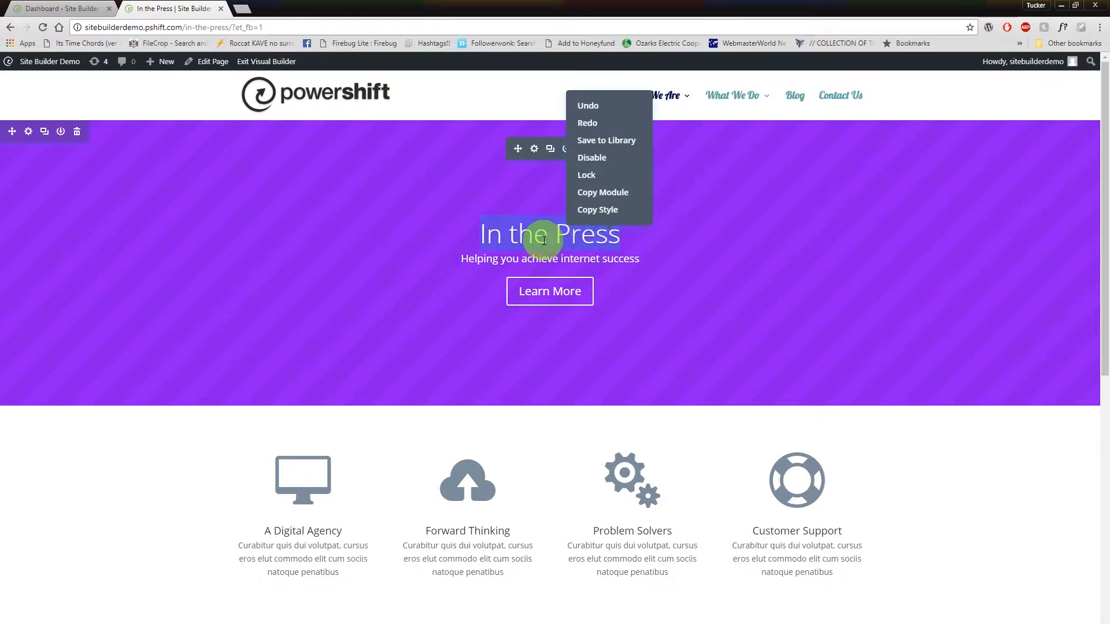
click(567, 237)
triple_click(567, 237)
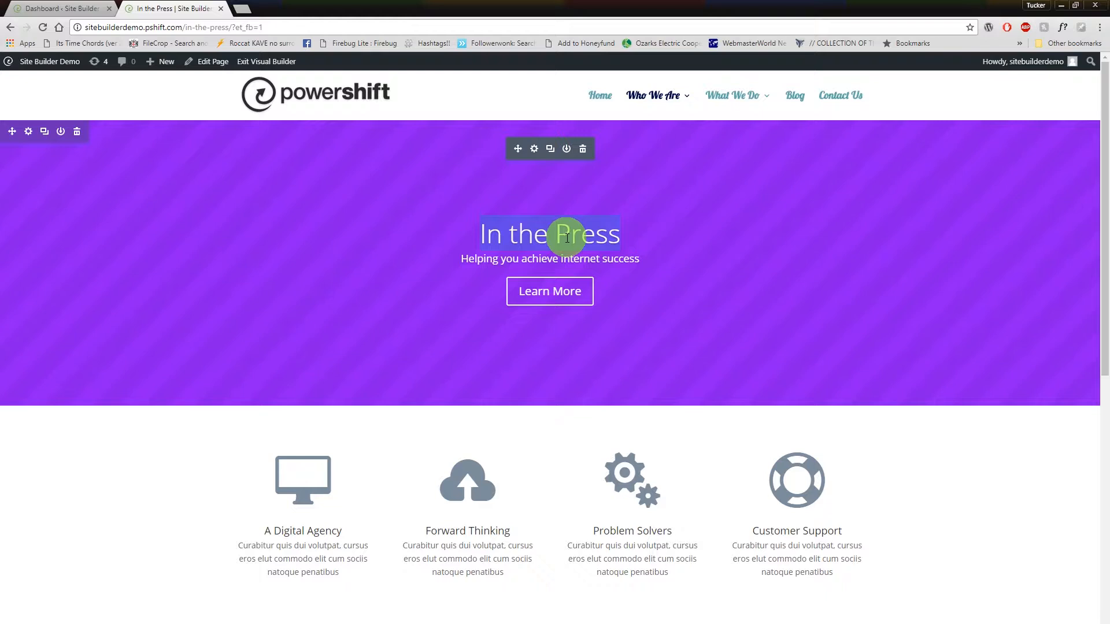
Apply the Arvo font to the whole tagline under the banner heading.
triple_click(569, 262)
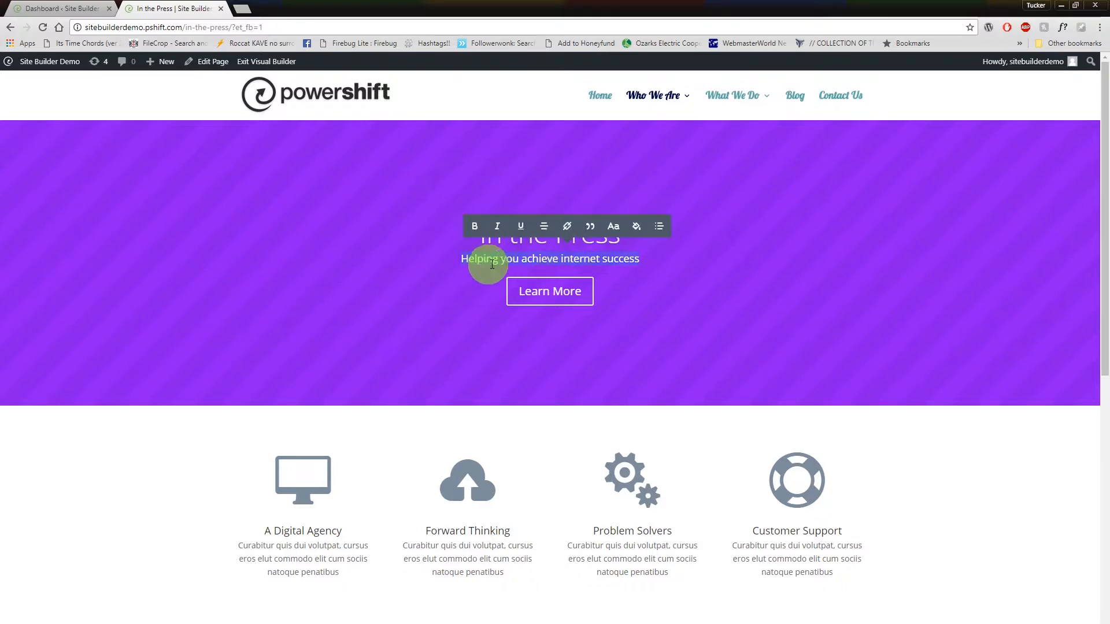
click(613, 226)
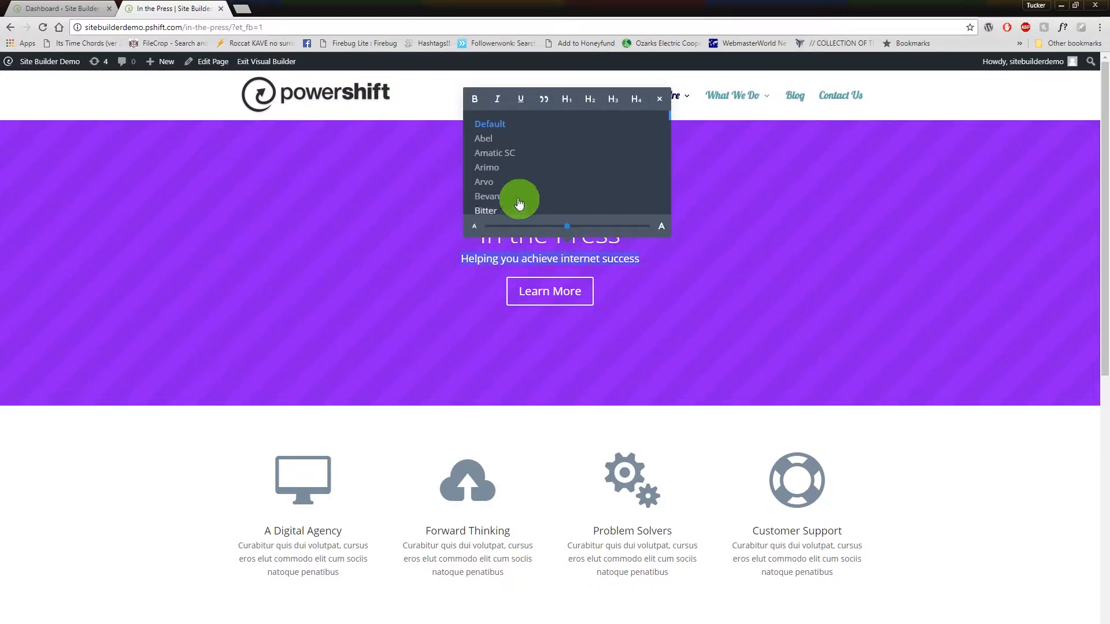
click(501, 184)
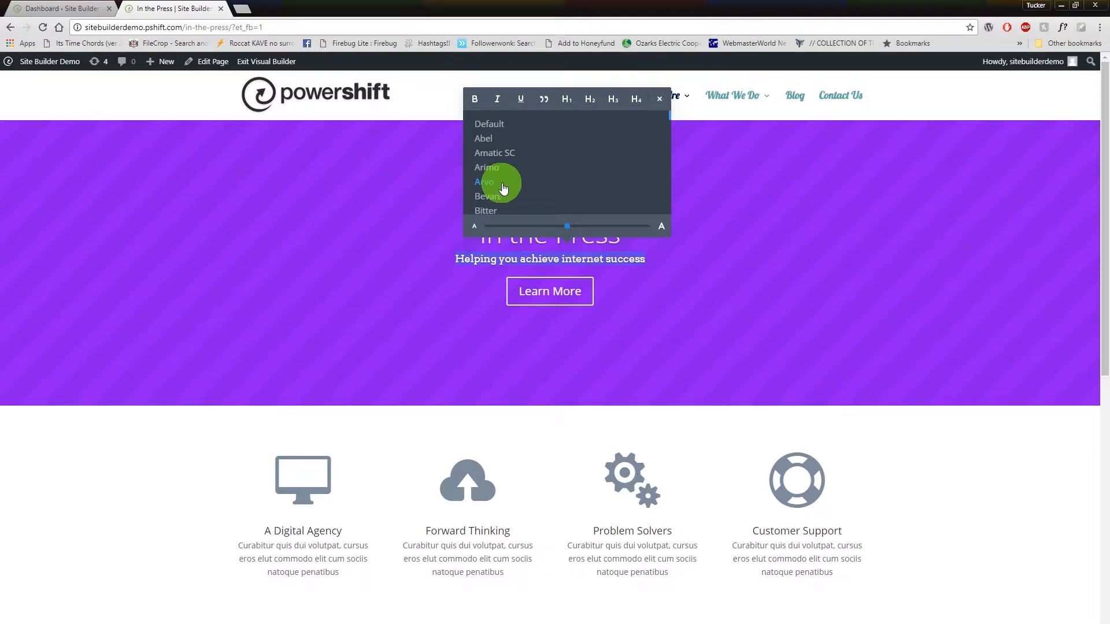
scroll(501, 173, down, 2)
scroll(503, 165, down, 5)
text(op)
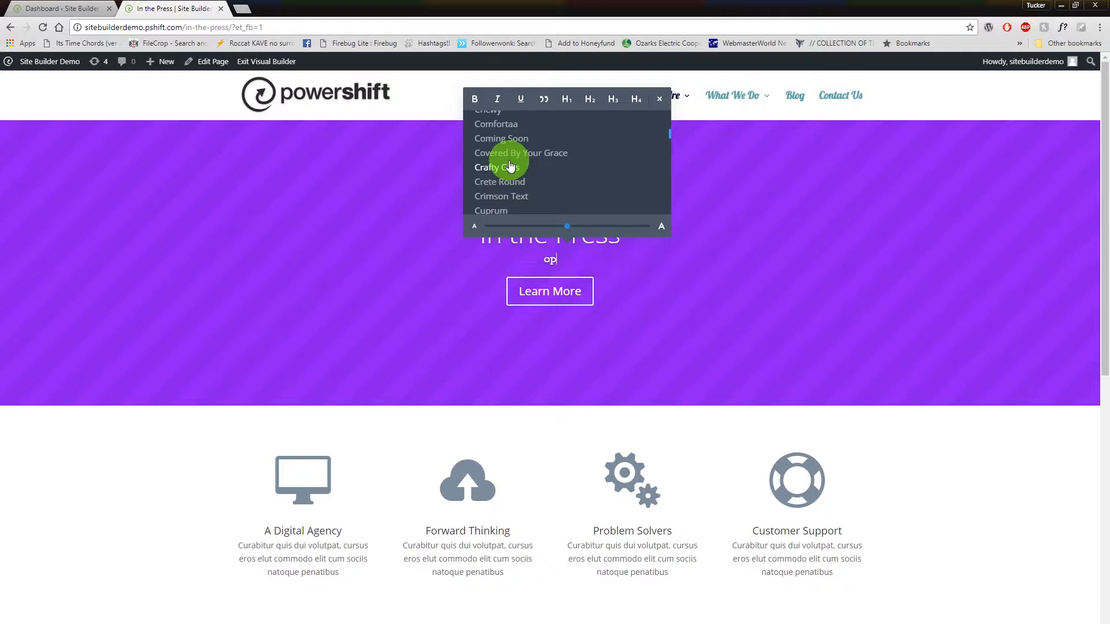
key(ctrl+z)
key(ctrl+z)
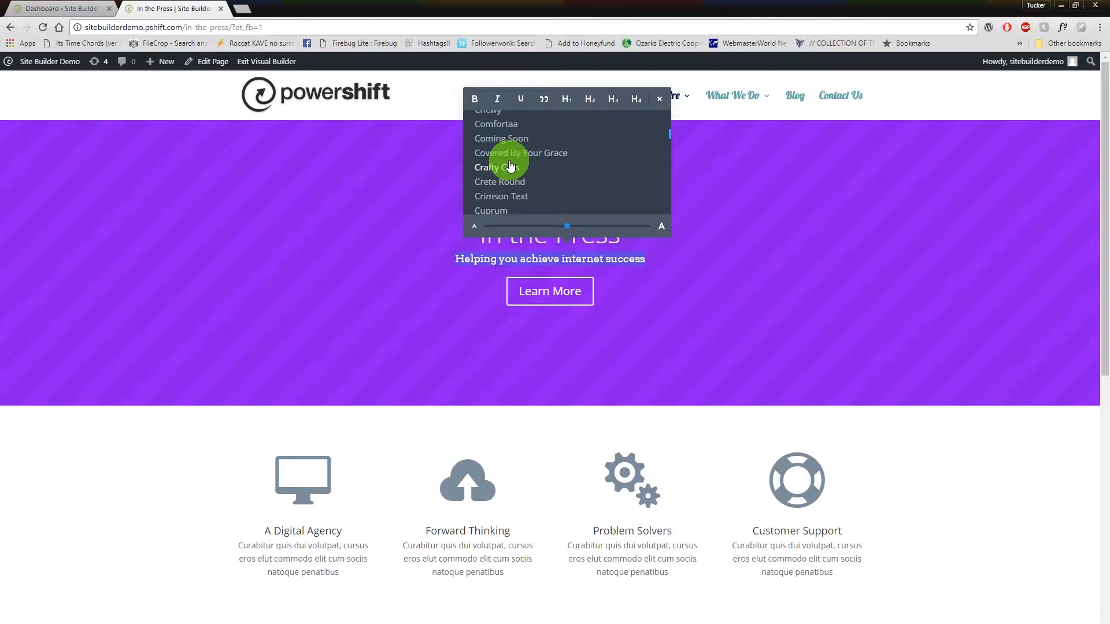
Set the banner tagline's font to Lobster, enlarge its text slightly and leave text editing.
scroll(512, 162, down, 10)
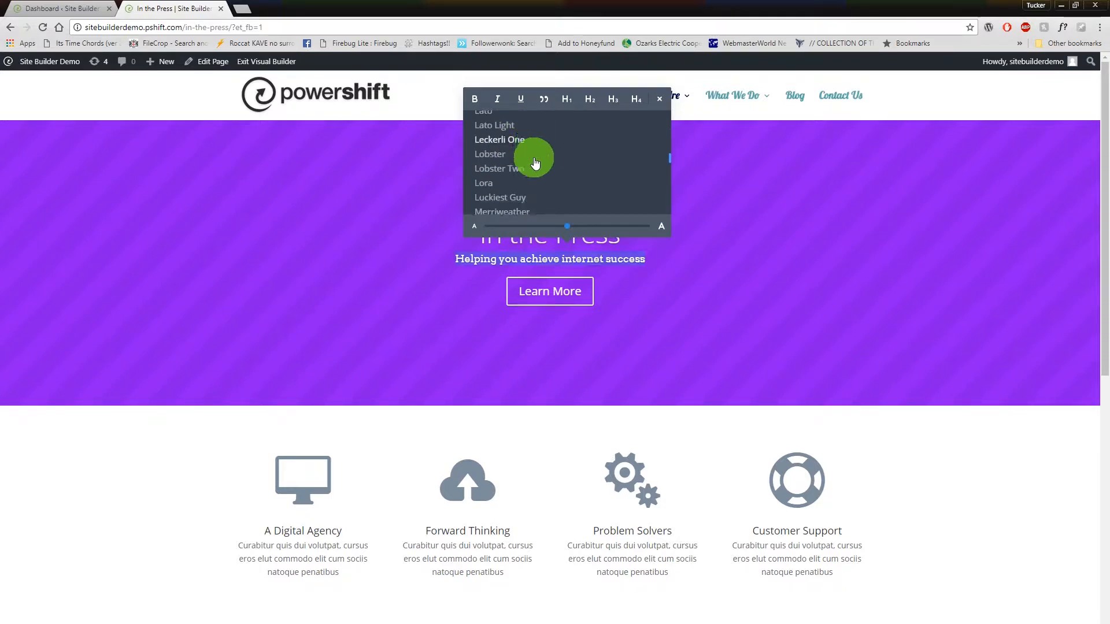
scroll(523, 168, up, 2)
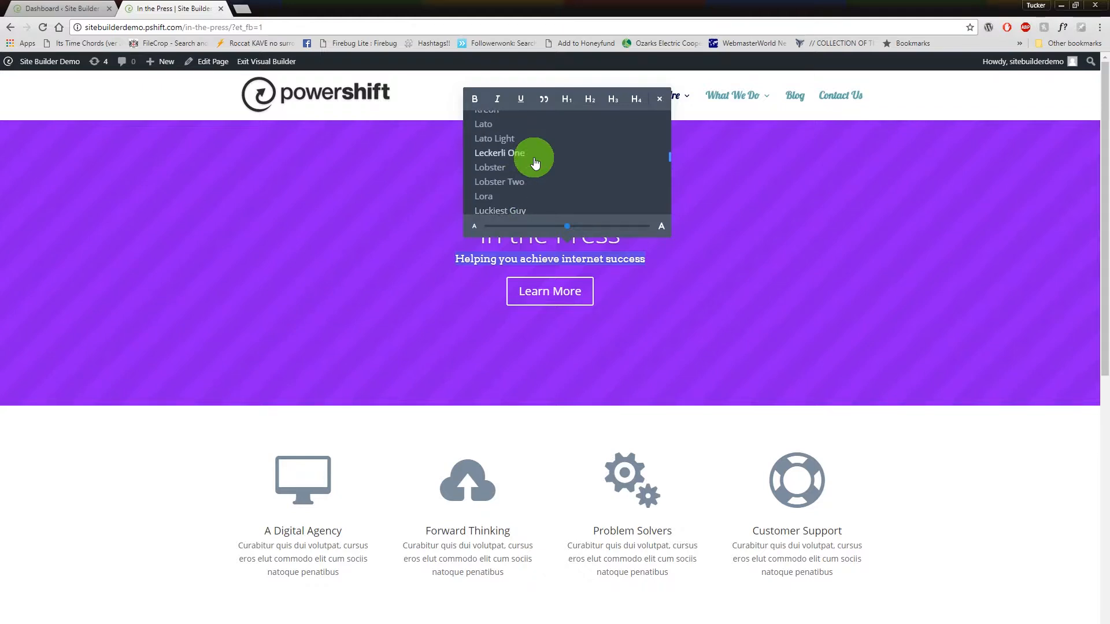
click(511, 169)
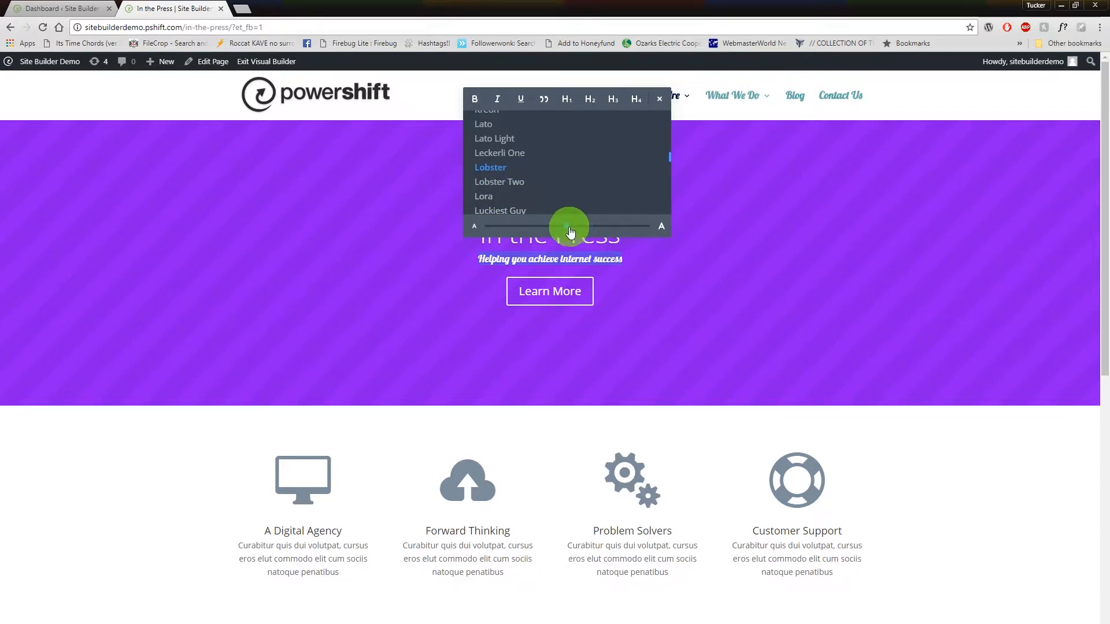
drag(573, 226, 629, 224)
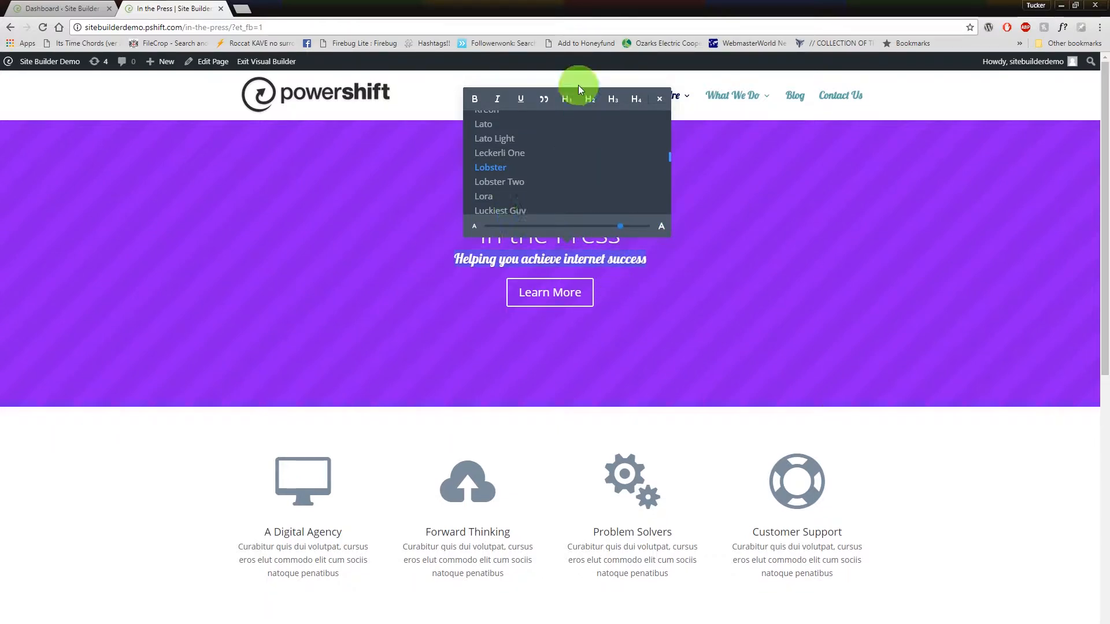
click(661, 100)
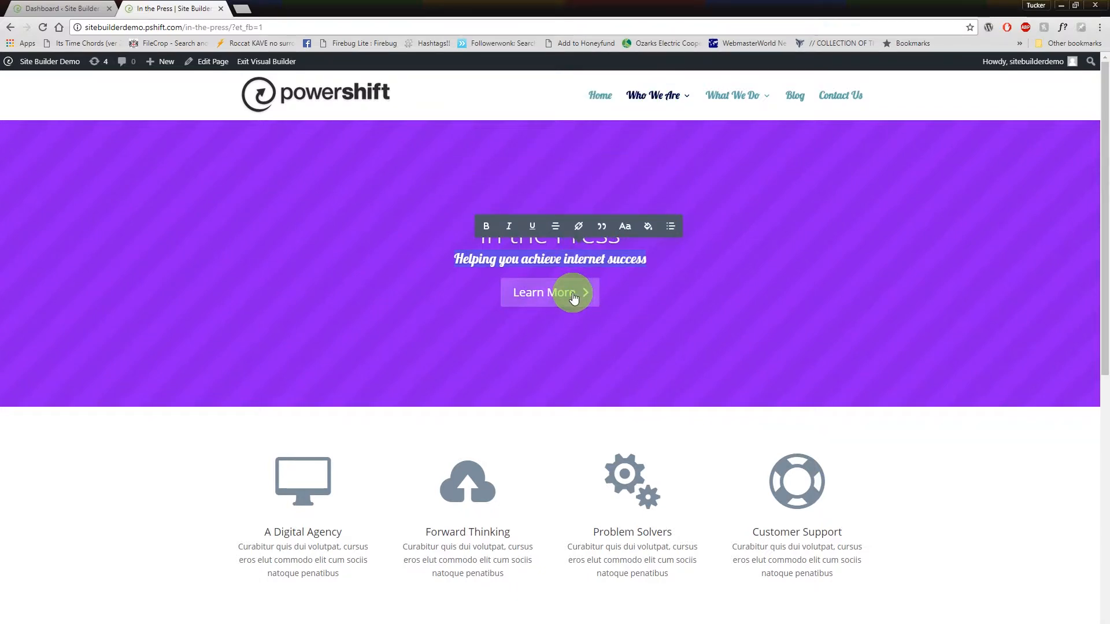
scroll(460, 368, down, 3)
scroll(459, 368, up, 3)
click(681, 299)
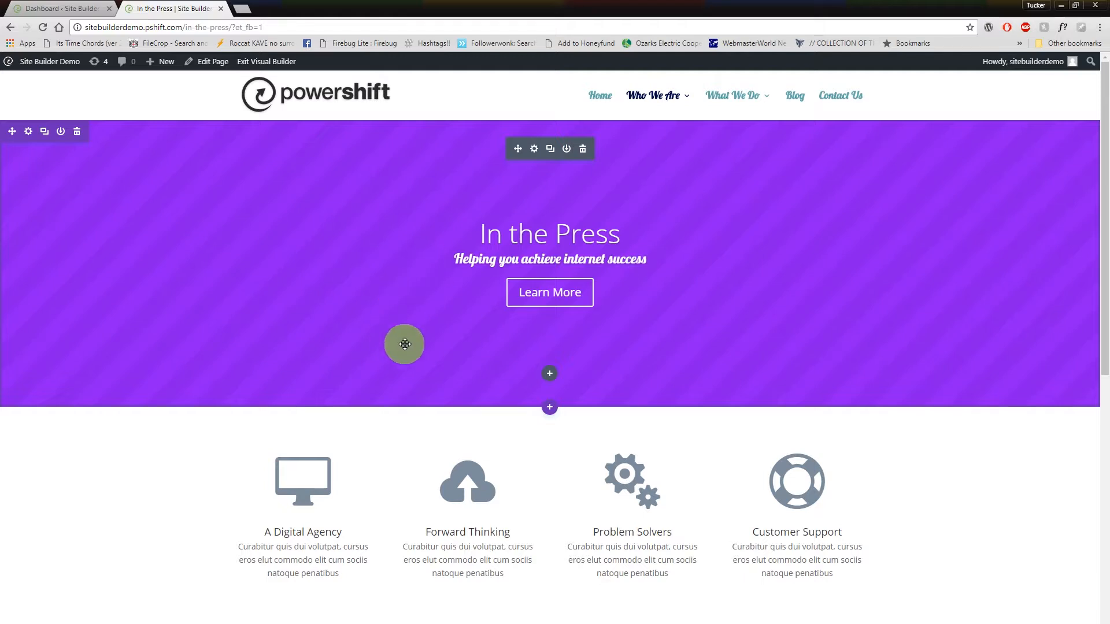
Replace the description under A Digital Agency with "Type in whatever you'd like!".
scroll(404, 341, down, 1)
scroll(583, 396, up, 1)
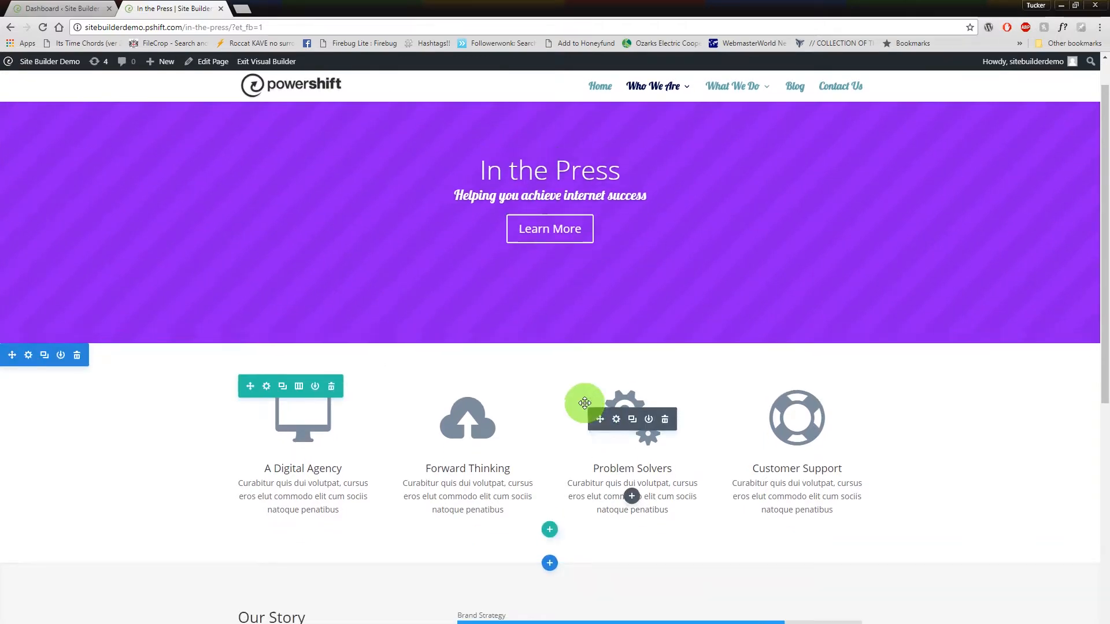
scroll(557, 307, down, 2)
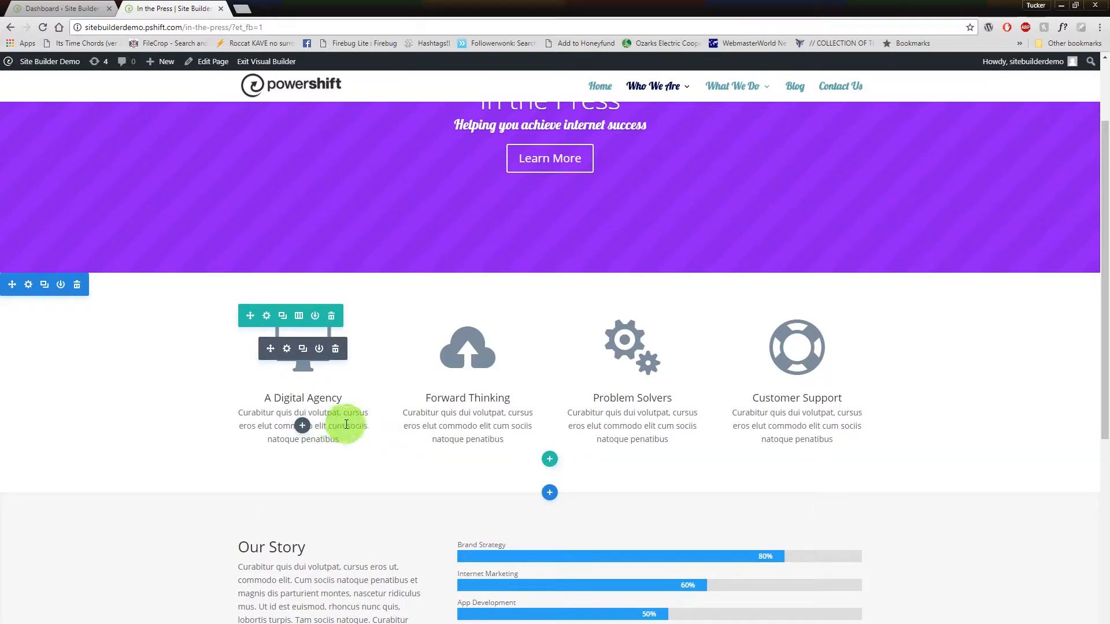
drag(349, 441, 237, 416)
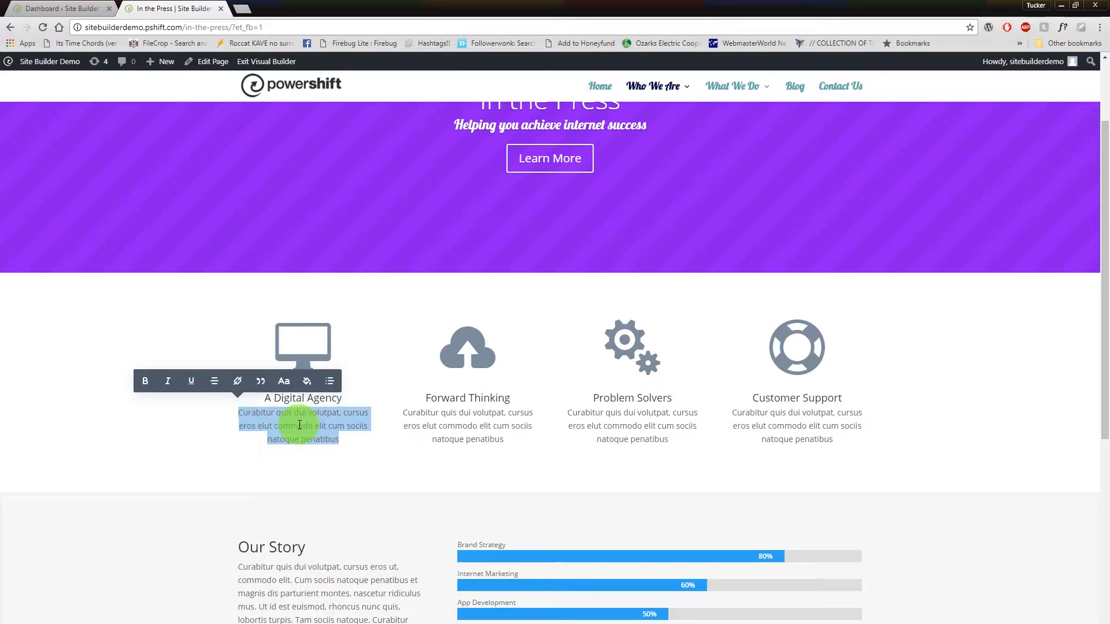
key(BackSpace)
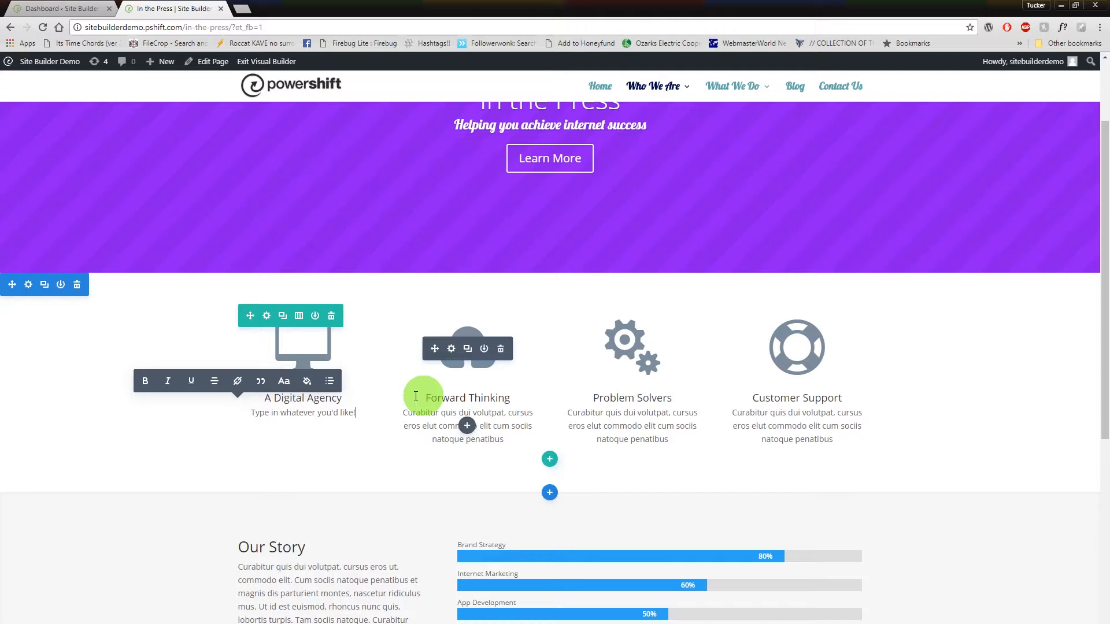
scroll(389, 463, down, 2)
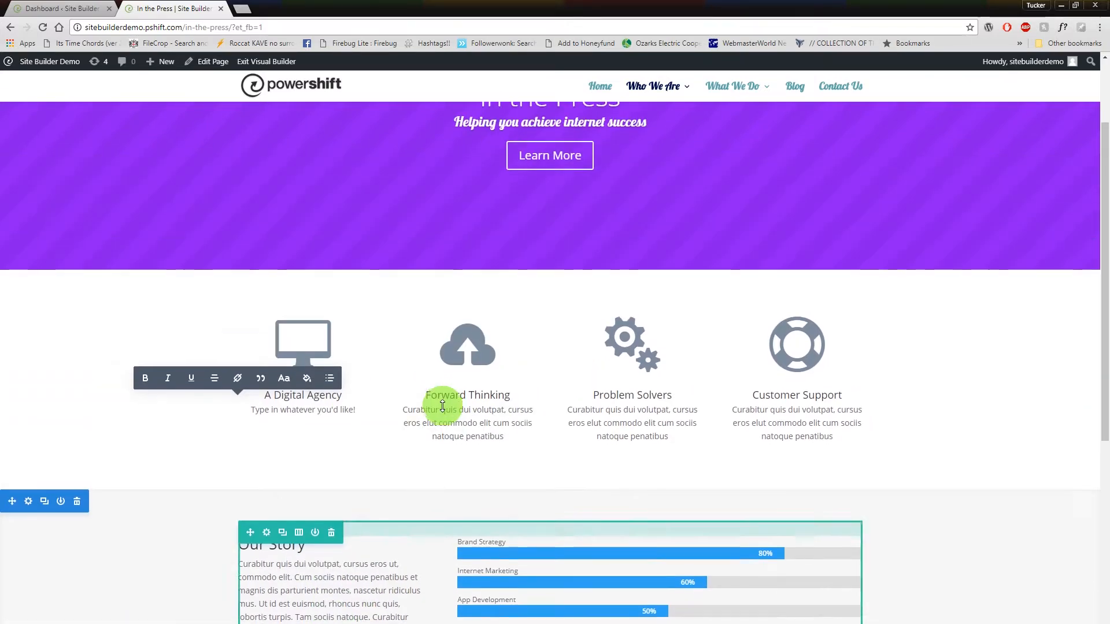
scroll(445, 396, up, 2)
scroll(470, 393, up, 2)
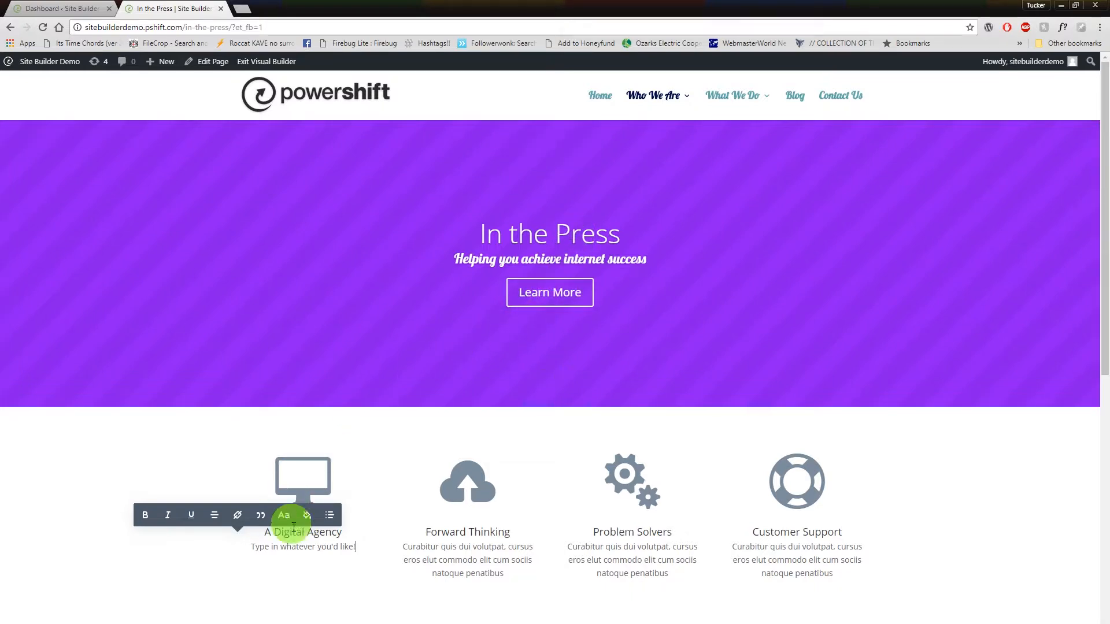
Delete the A Digital Agency blurb module and undo the deletion.
click(332, 488)
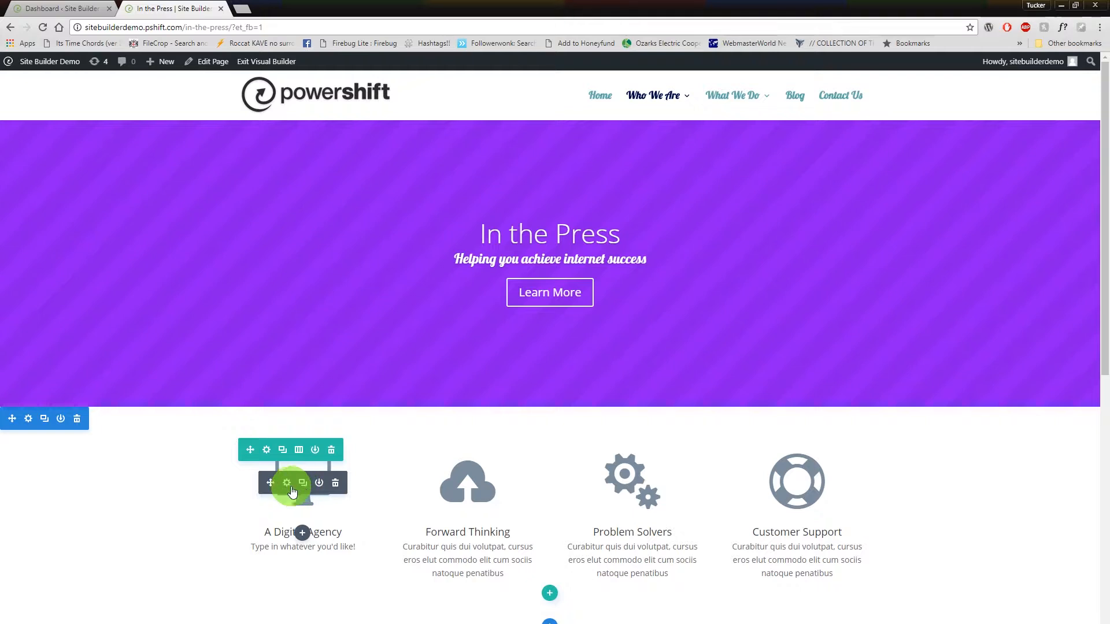
click(338, 488)
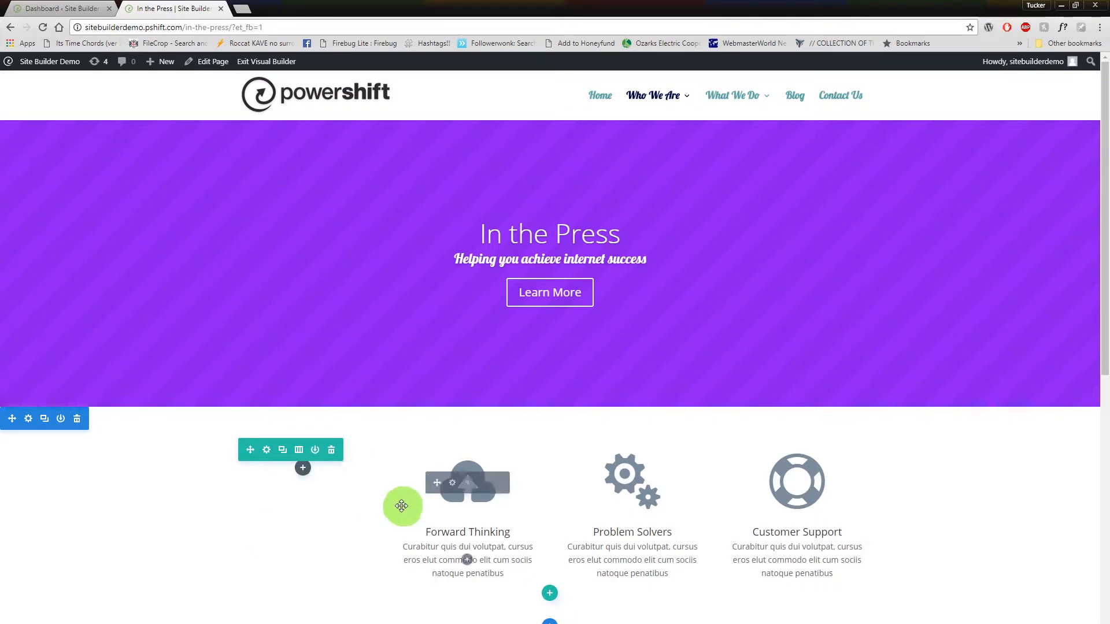
key(ctrl+z)
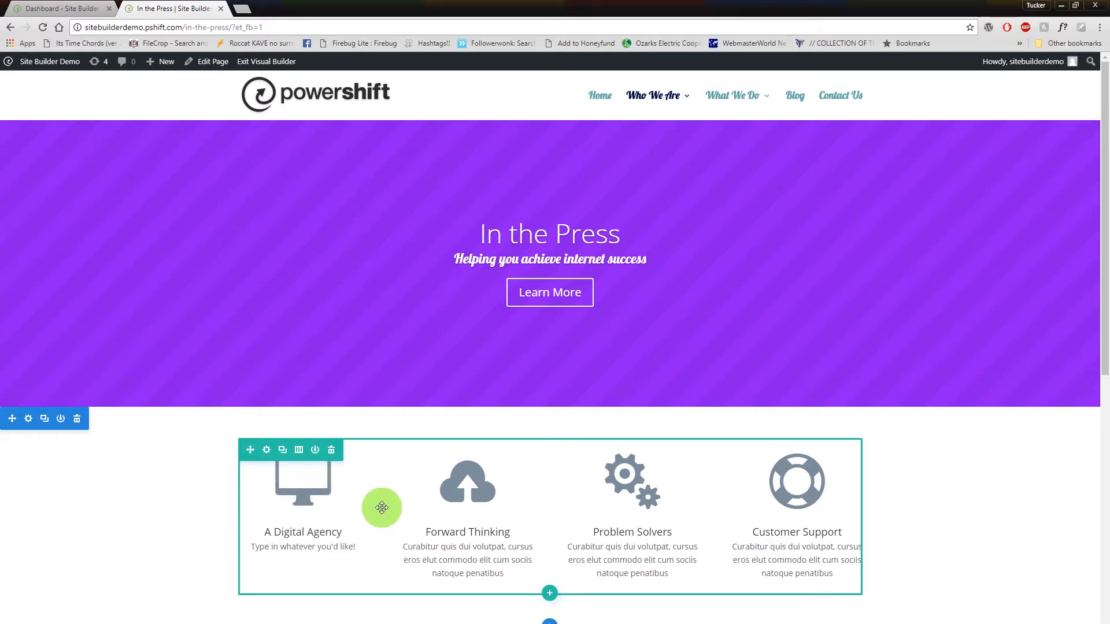
Delete the A Digital Agency module once more from the row of four blurbs.
mouse_move(423, 490)
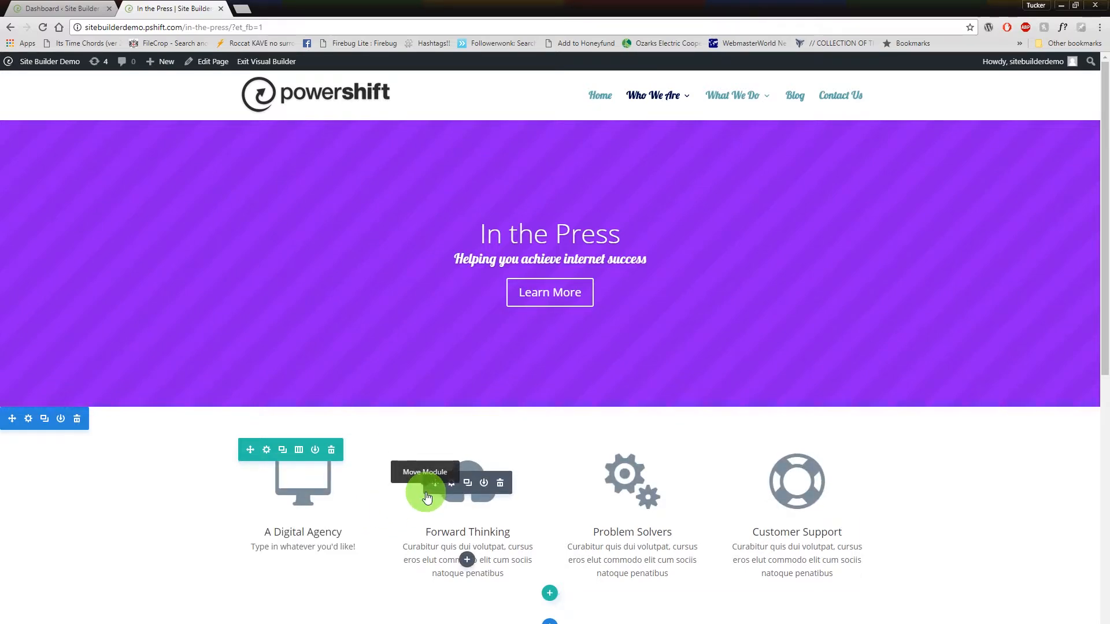
drag(426, 498, 351, 491)
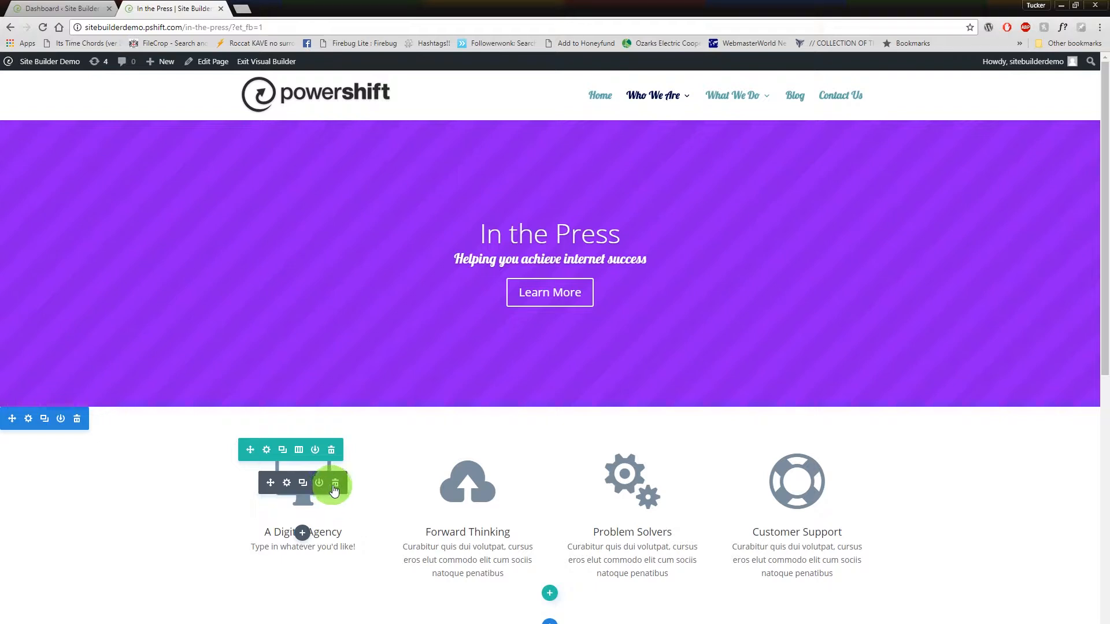
click(336, 484)
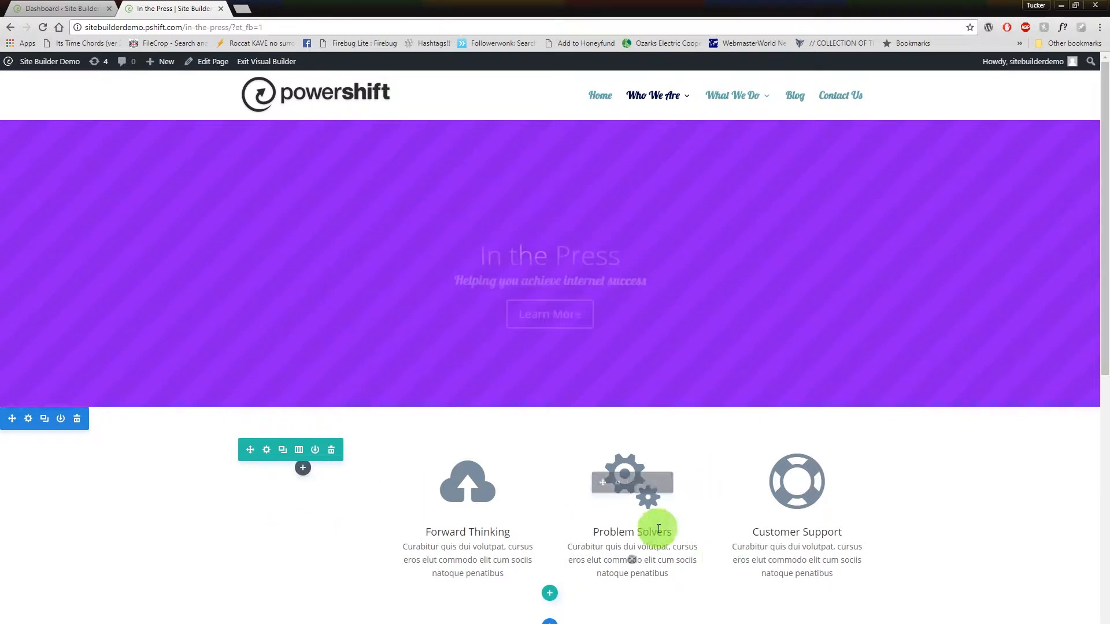
click(645, 549)
scroll(842, 520, down, 2)
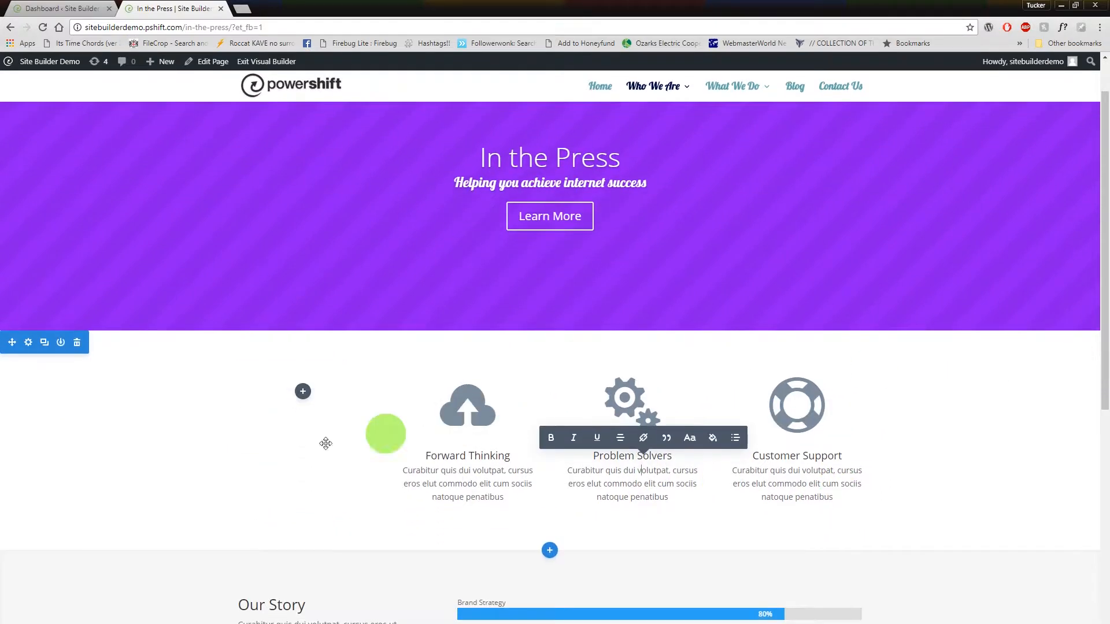
scroll(358, 442, up, 1)
scroll(358, 442, up, 1)
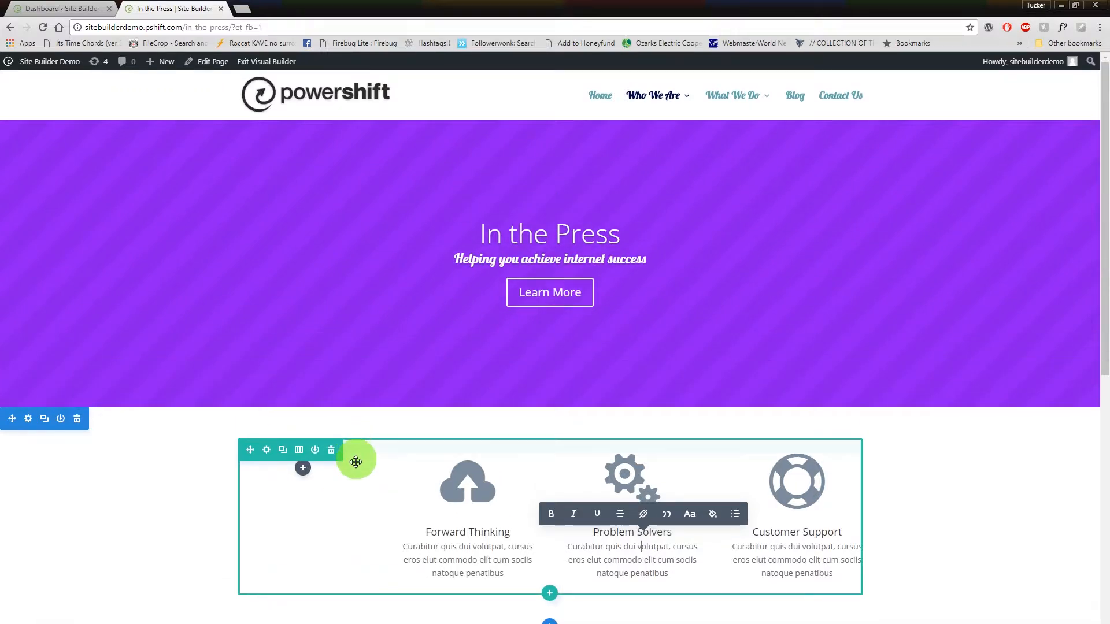
click(312, 519)
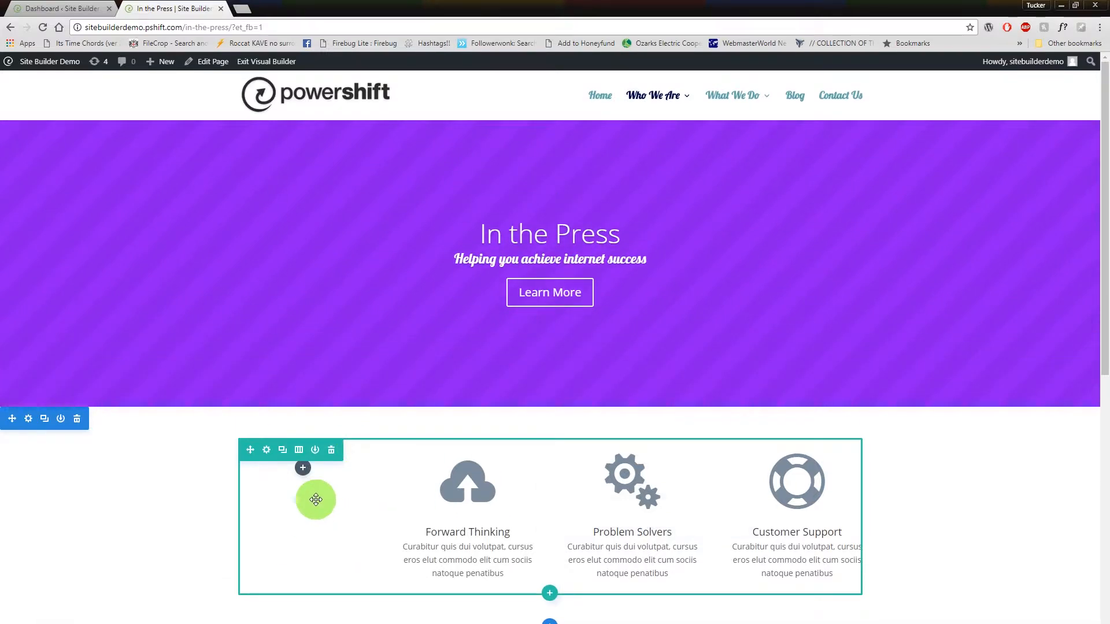
Undo the latest module deletion and the text change to the A Digital Agency description.
key(ctrl+z)
key(ctrl+z)
click(334, 553)
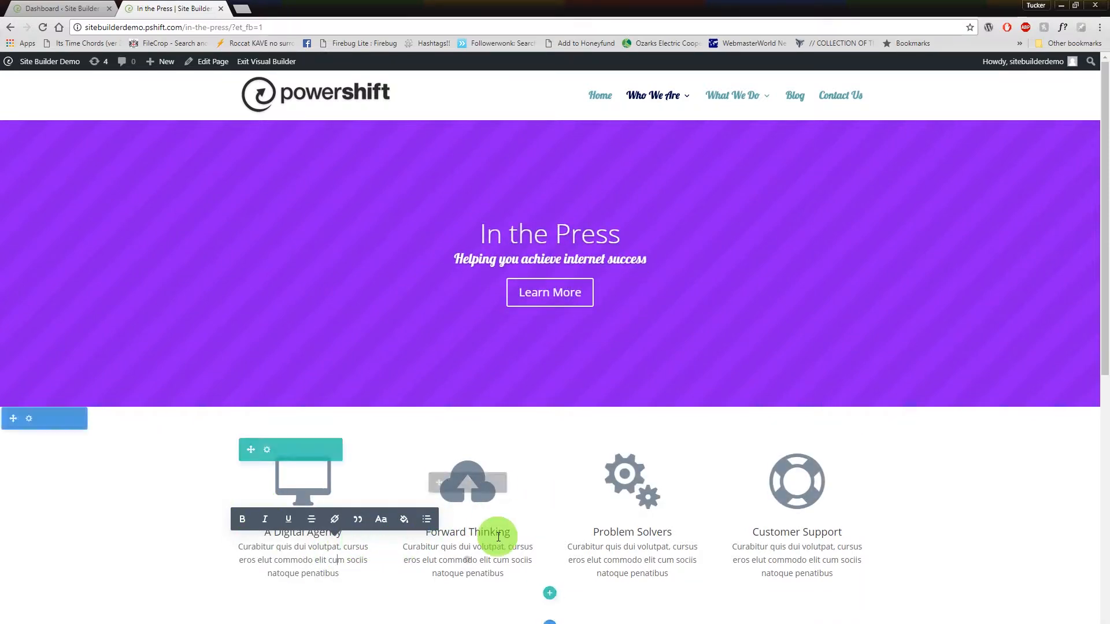
click(298, 559)
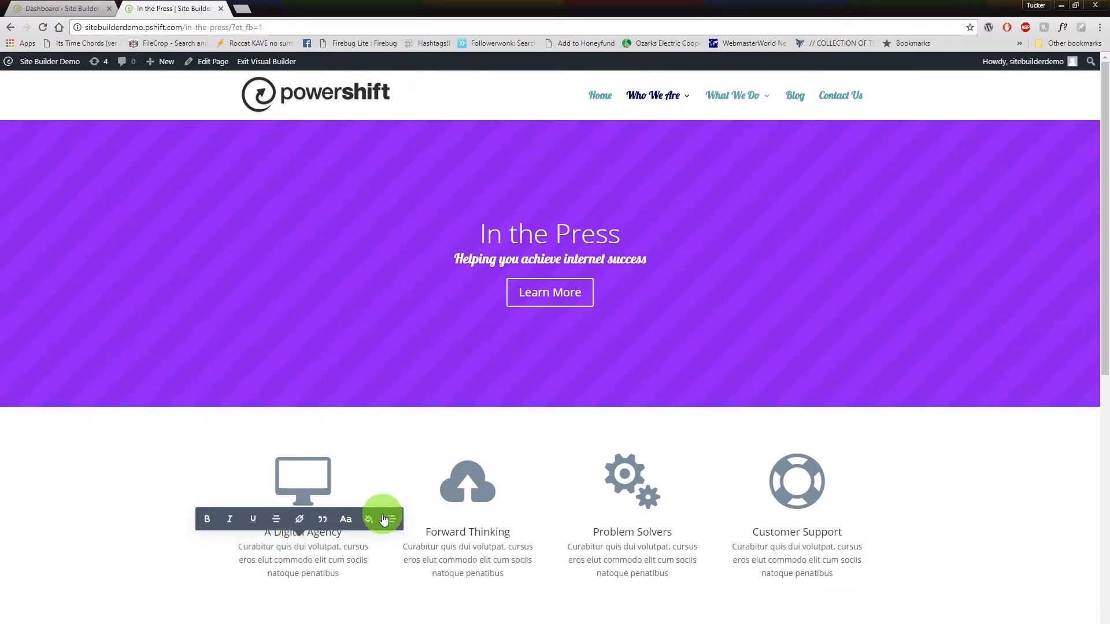
click(327, 464)
Change the A Digital Agency blurb's title to "Power Shift Services" in its module settings and close them.
mouse_move(270, 509)
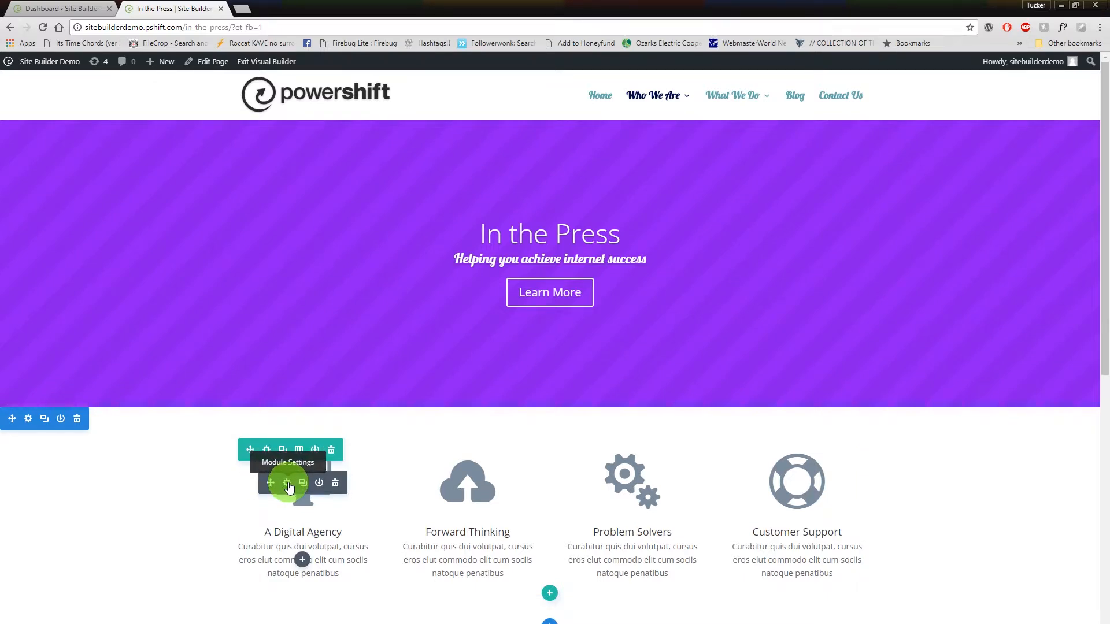
click(287, 485)
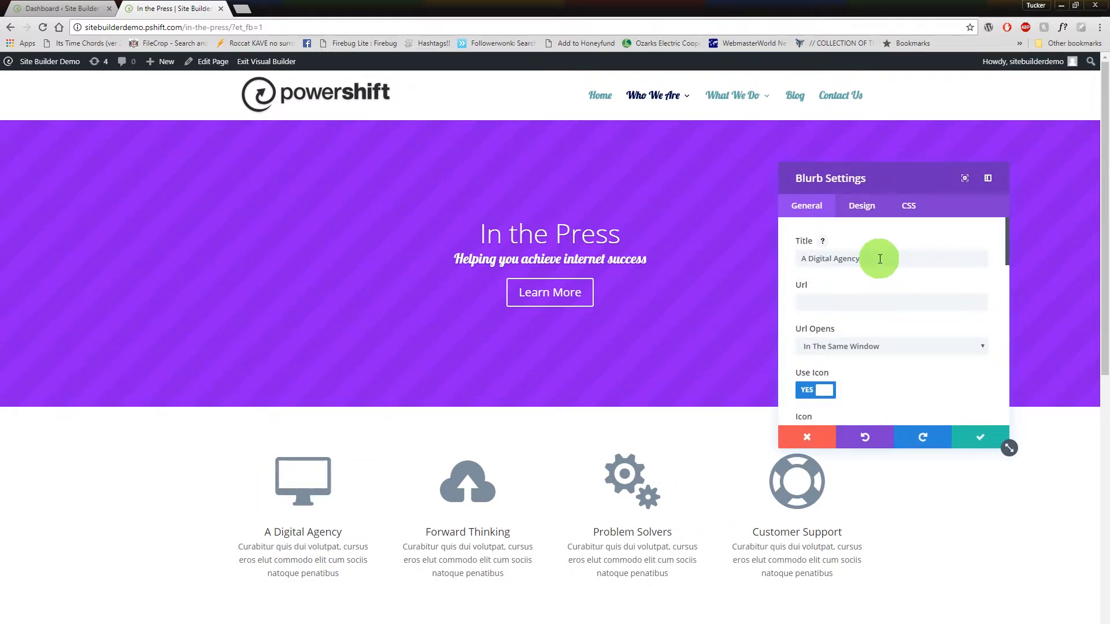
drag(885, 259, 669, 248)
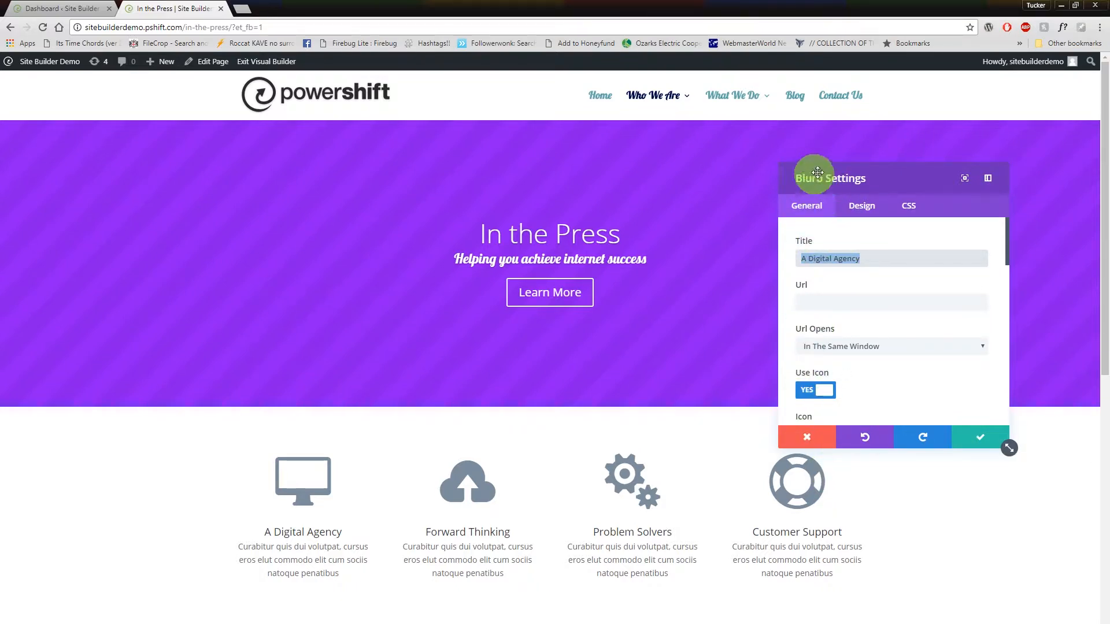
click(809, 439)
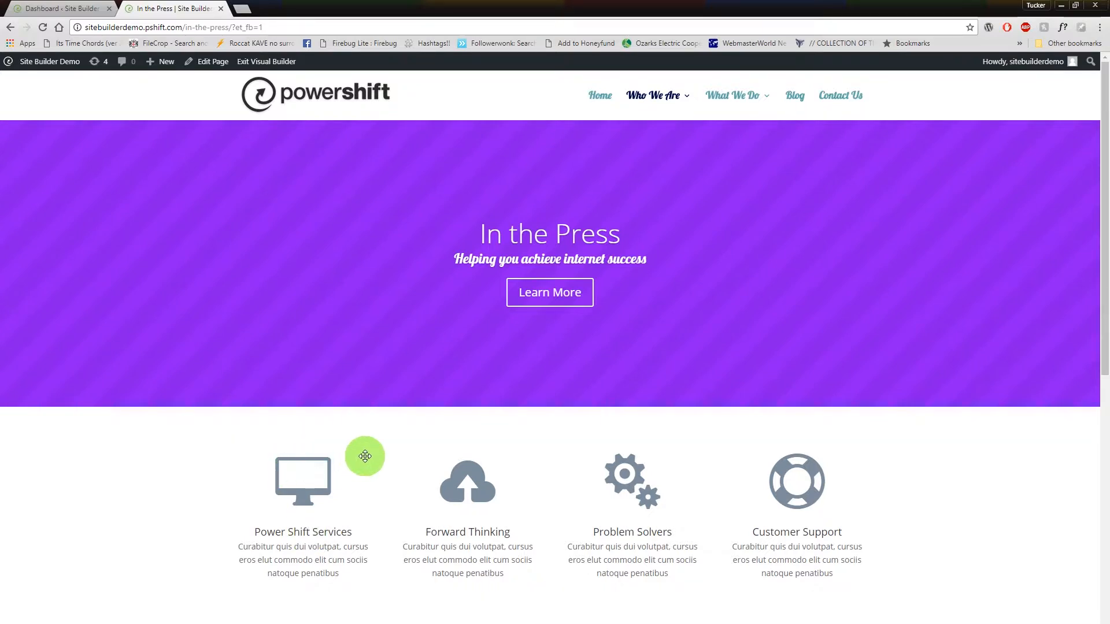
Reopen the Power Shift Services blurb's settings and examine its title, link, icon and icon color options.
mouse_move(303, 466)
click(287, 484)
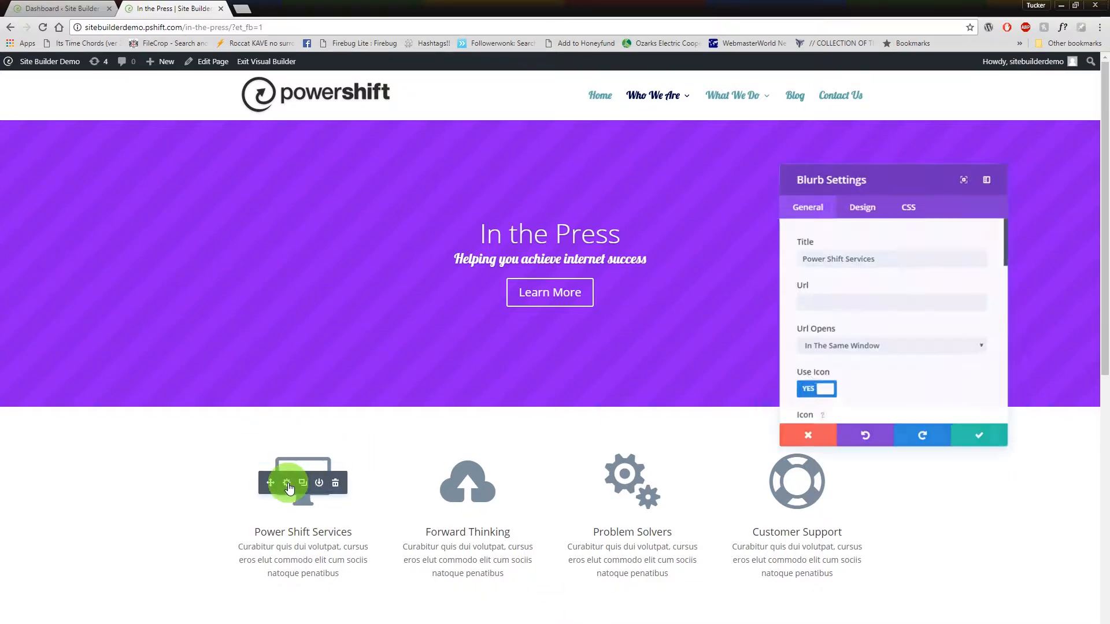
drag(874, 258, 783, 256)
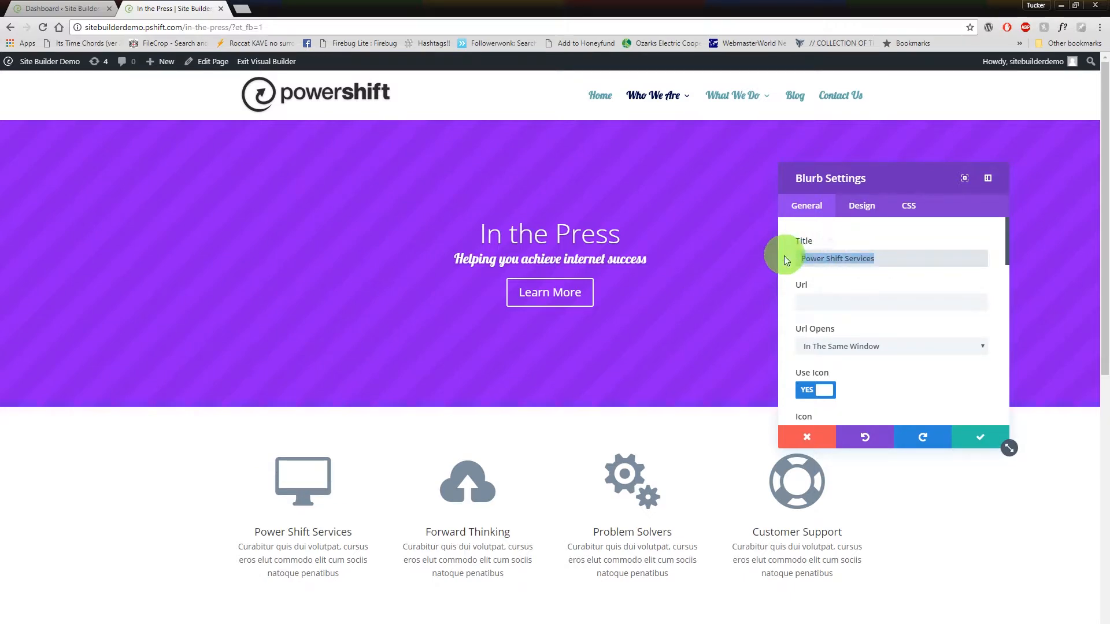
scroll(865, 277, down, 3)
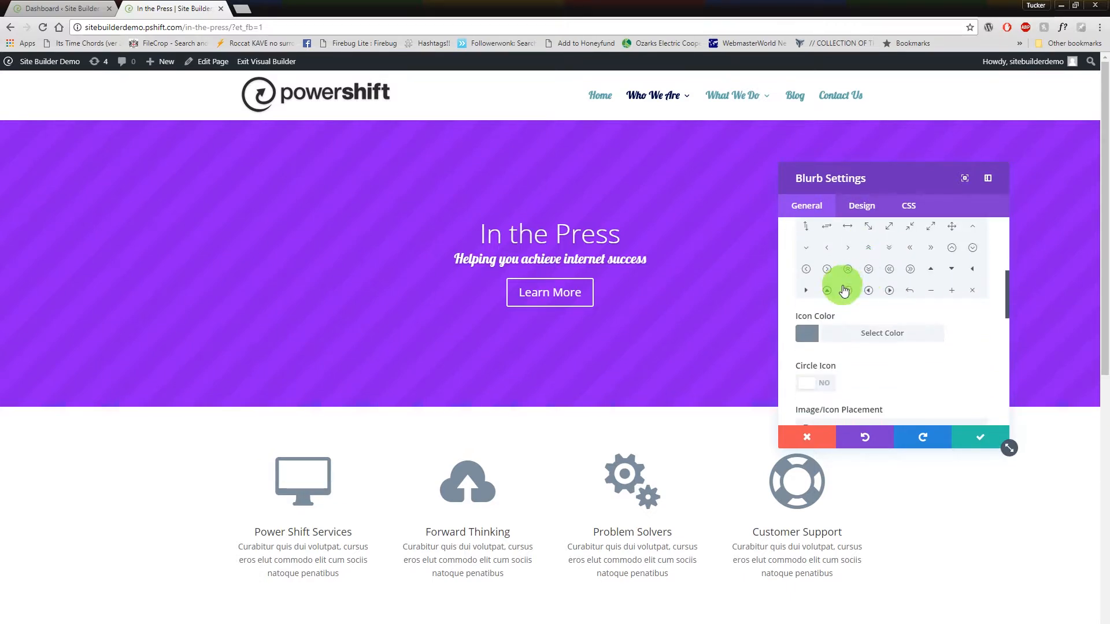
scroll(902, 324, down, 3)
scroll(941, 355, up, 3)
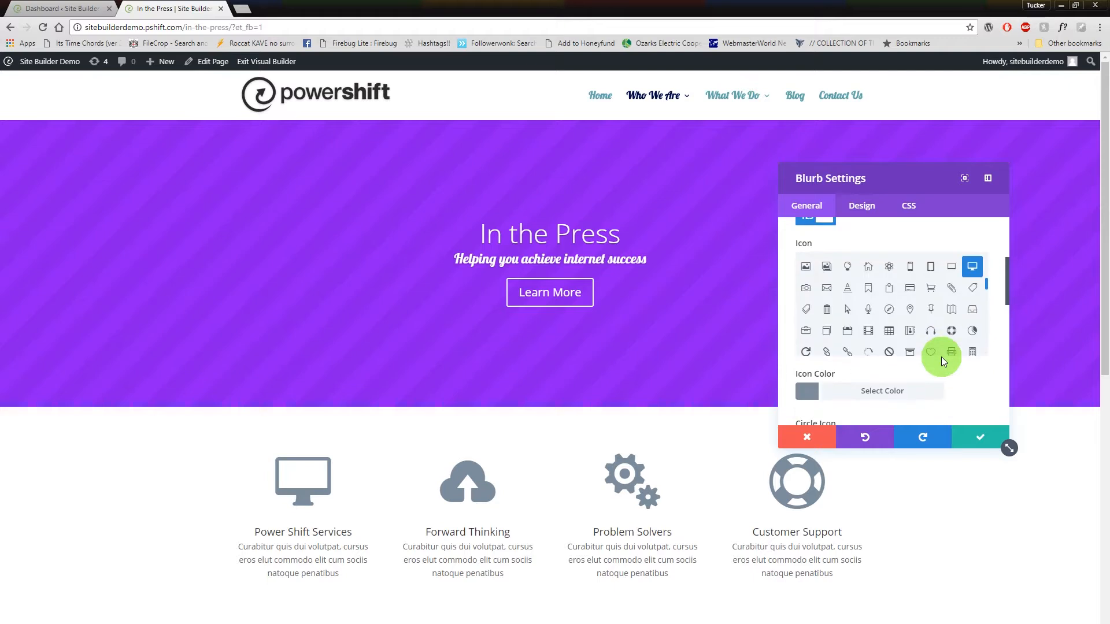
scroll(915, 302, down, 1)
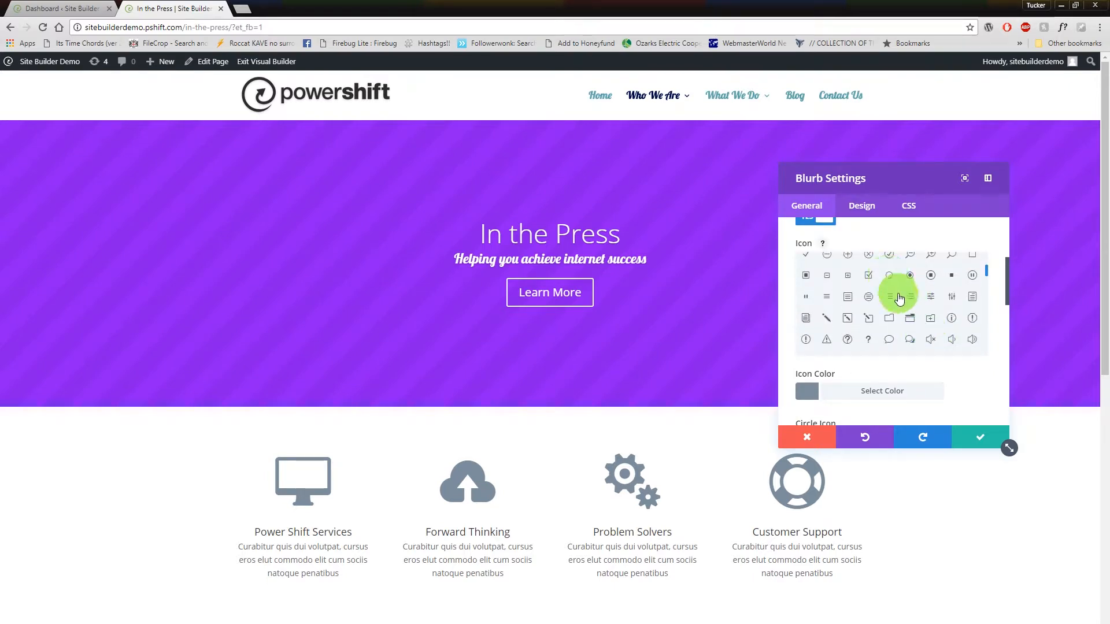
scroll(899, 299, up, 5)
scroll(916, 363, down, 1)
scroll(903, 330, up, 2)
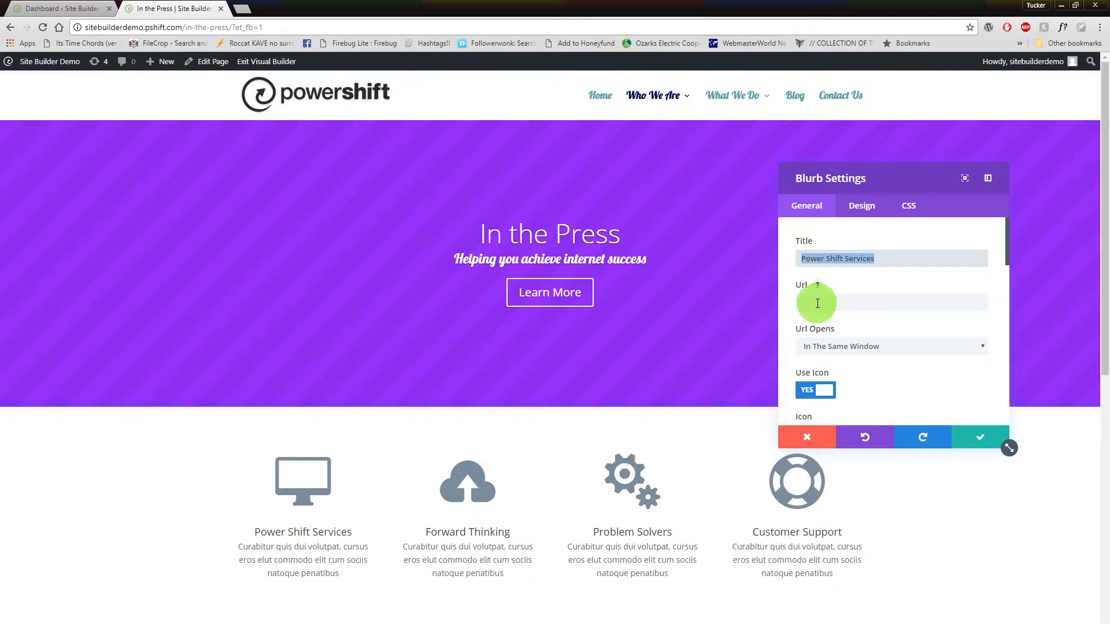
click(840, 302)
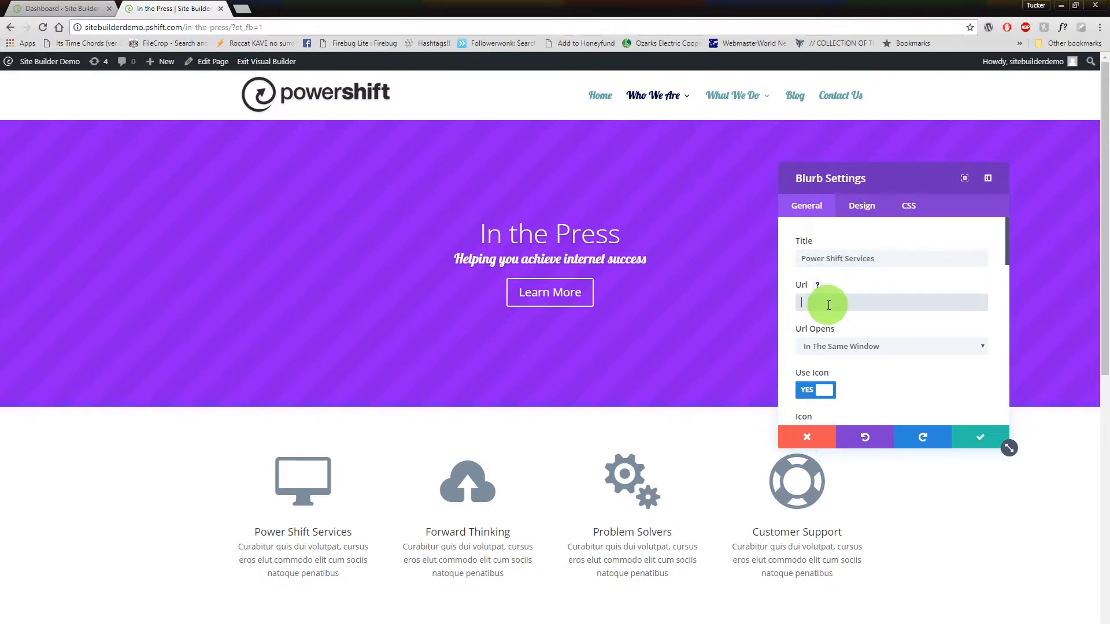
text(http:)
click(838, 345)
click(831, 368)
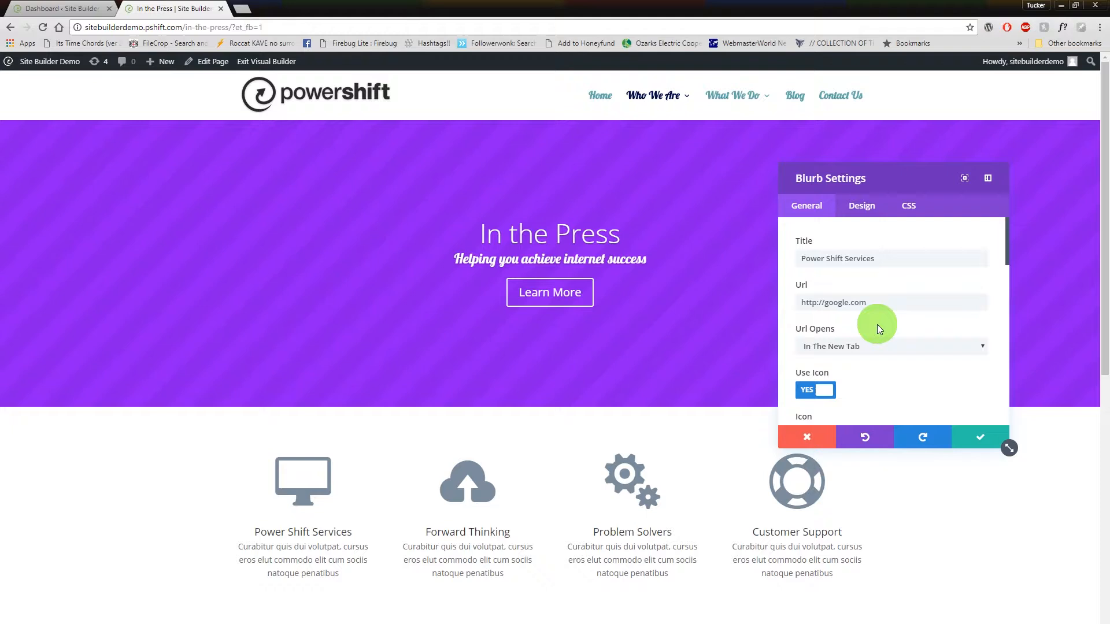
click(981, 439)
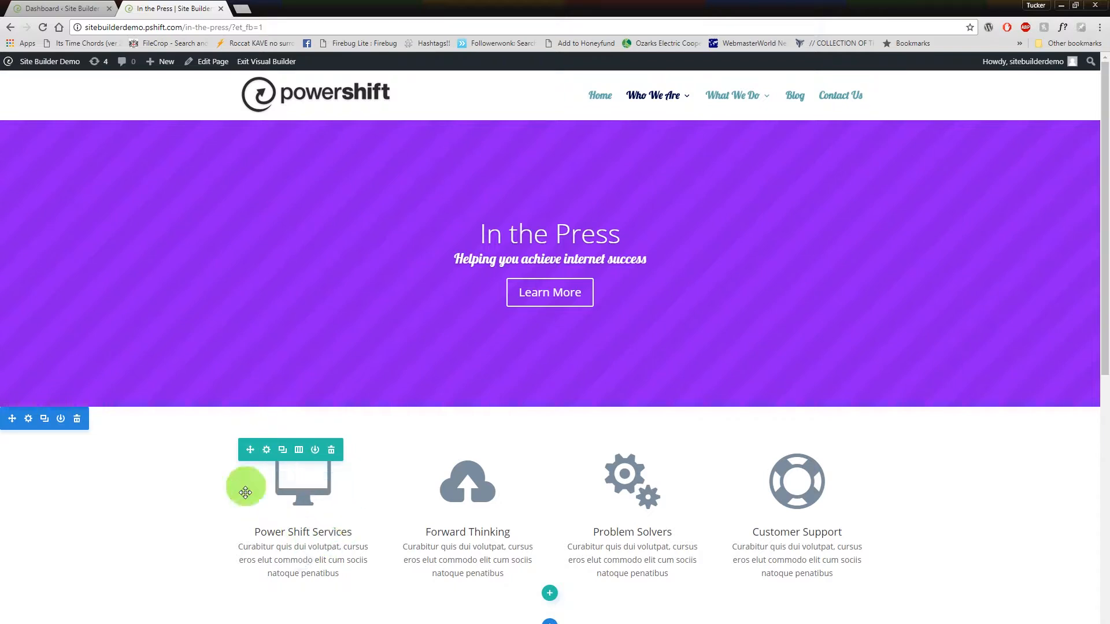
Test the Power Shift Services icon's link, close the page it opens and return to the blurb's settings.
click(300, 504)
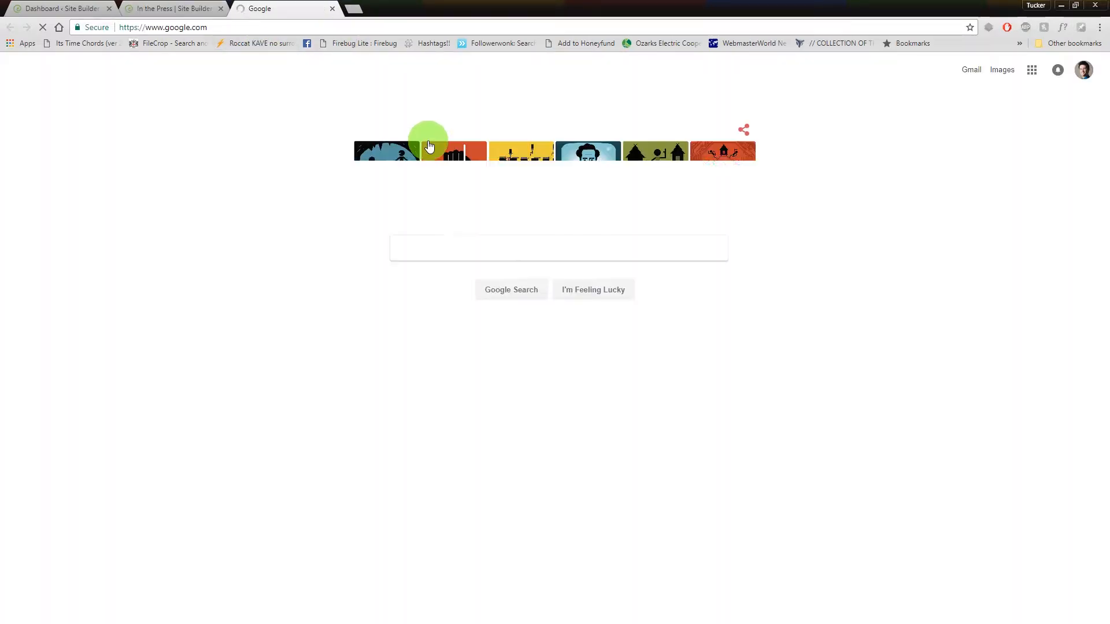
click(332, 8)
mouse_move(317, 486)
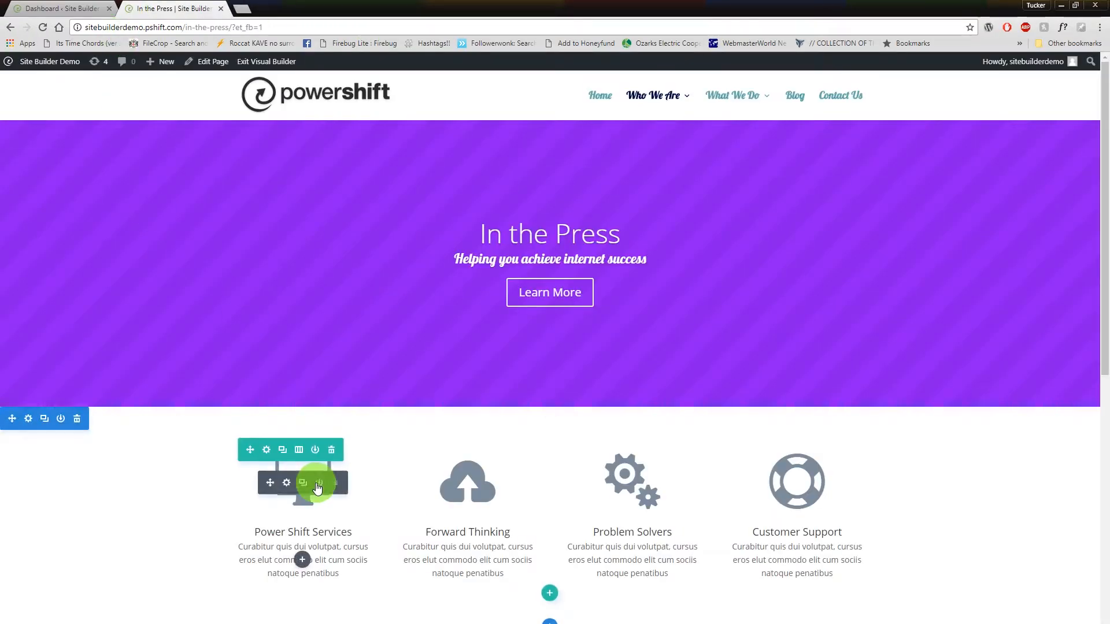
click(286, 486)
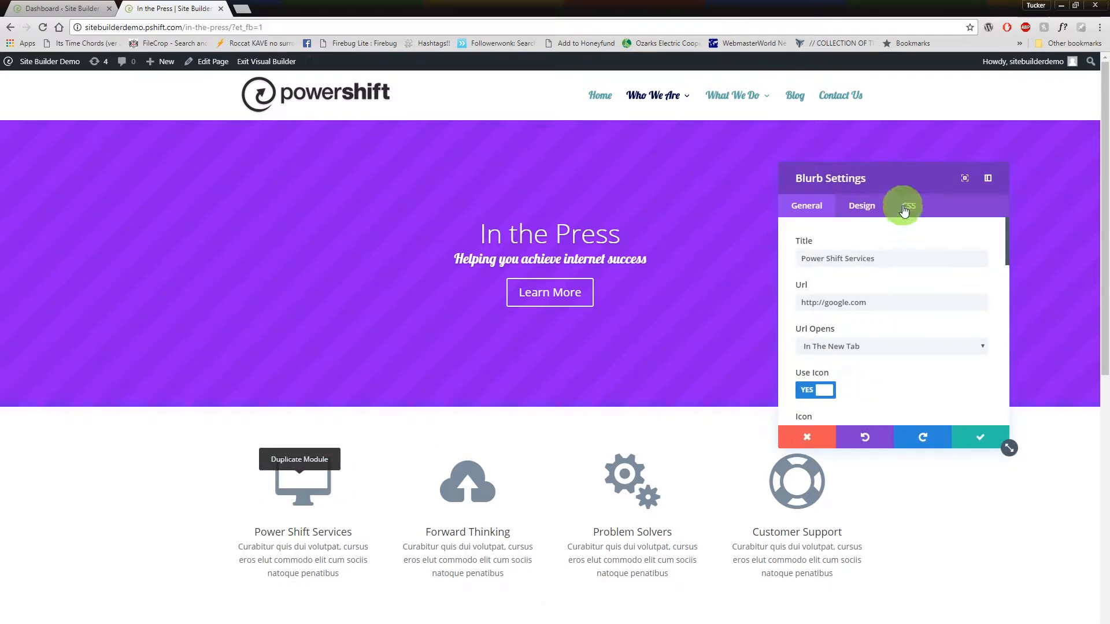
Try replacing the blurb's icon with an image by disabling Use Icon, and enable Use Icon again.
scroll(876, 306, down, 1)
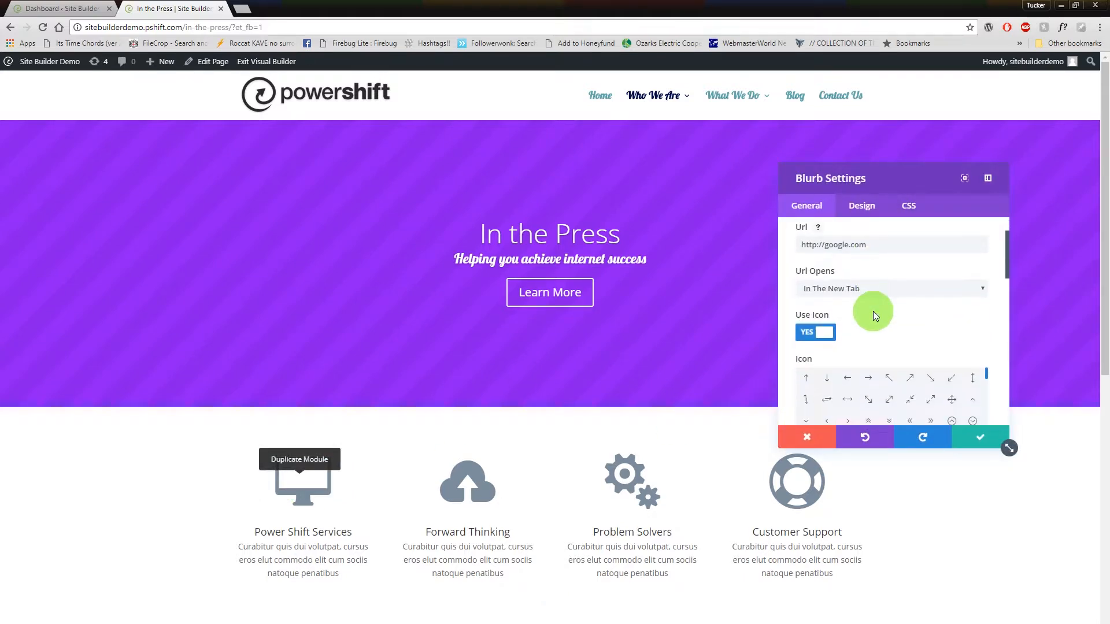
click(822, 336)
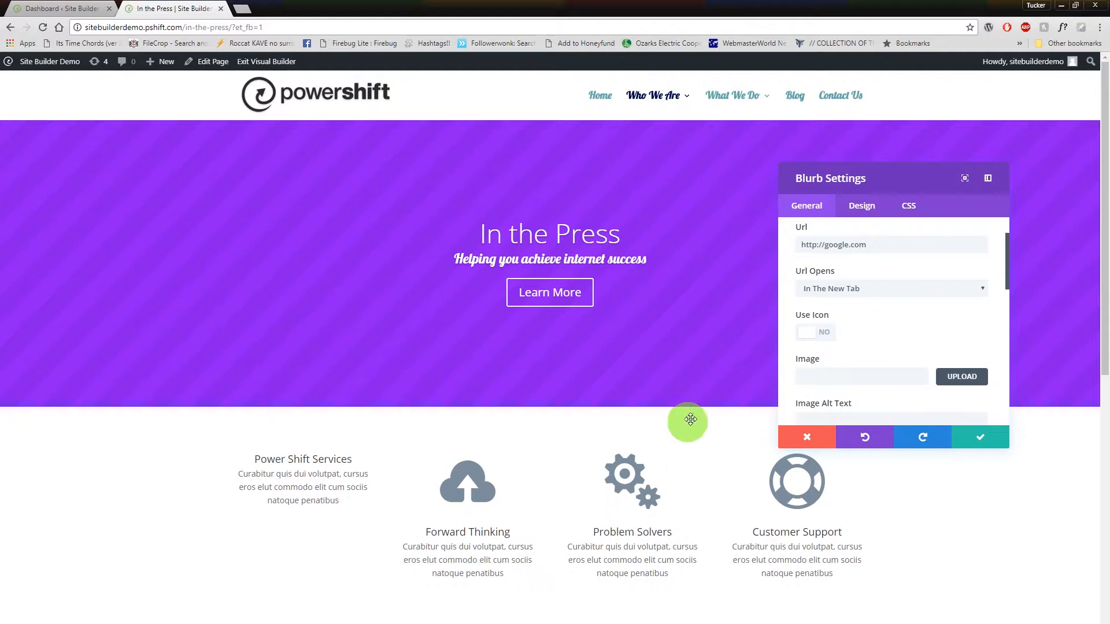
click(816, 335)
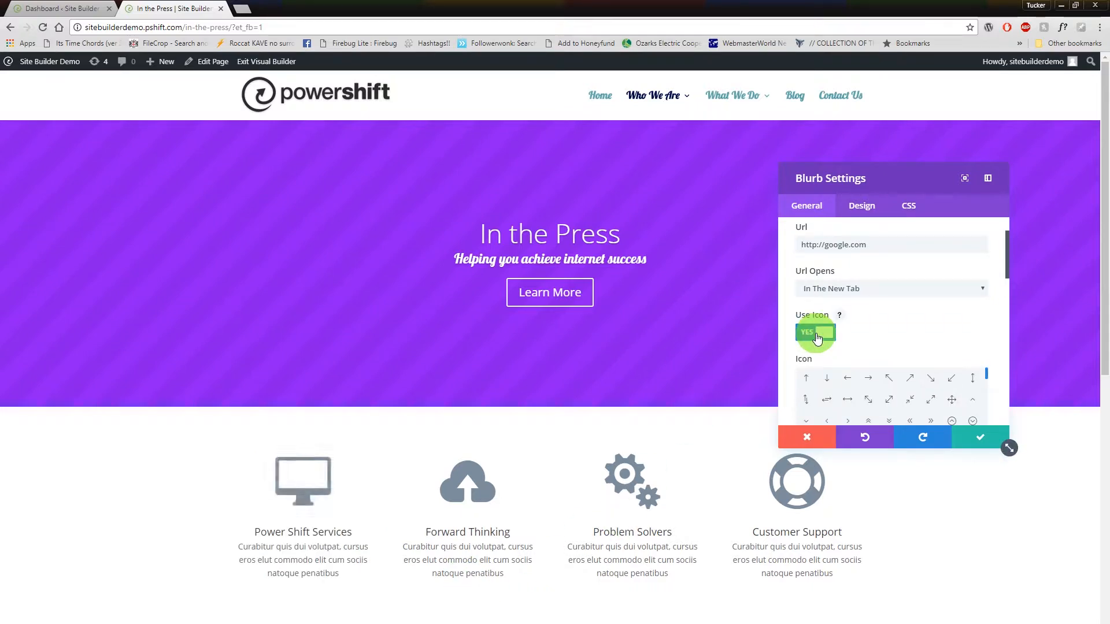
Try several icons such as the ID badge and circled check mark for the blurb, and settle on the speaker icon.
scroll(991, 339, down, 5)
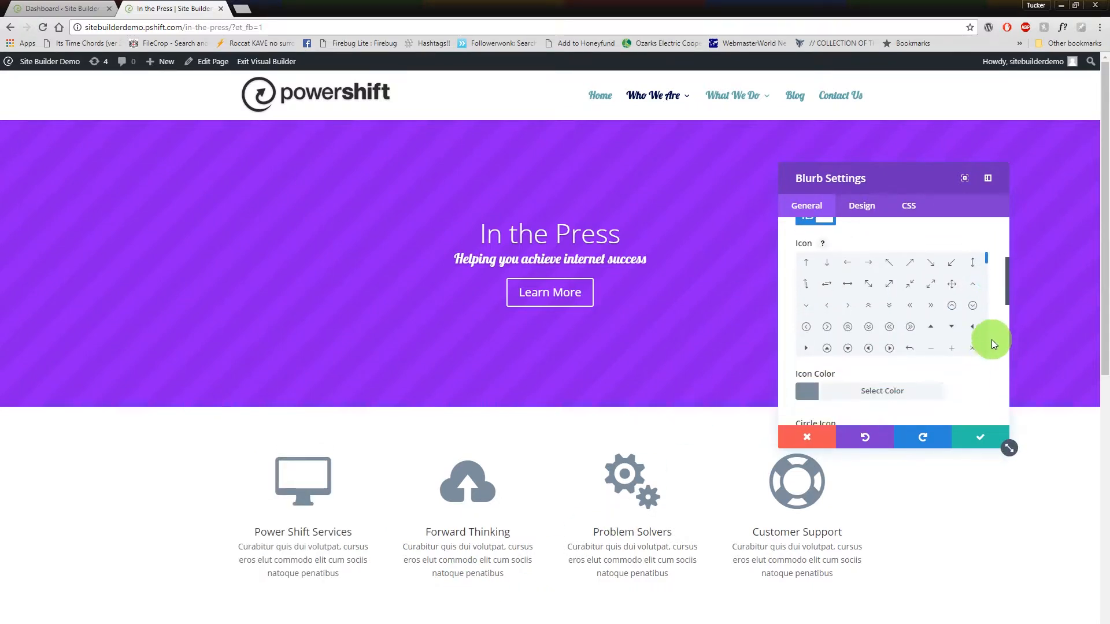
scroll(875, 294, down, 5)
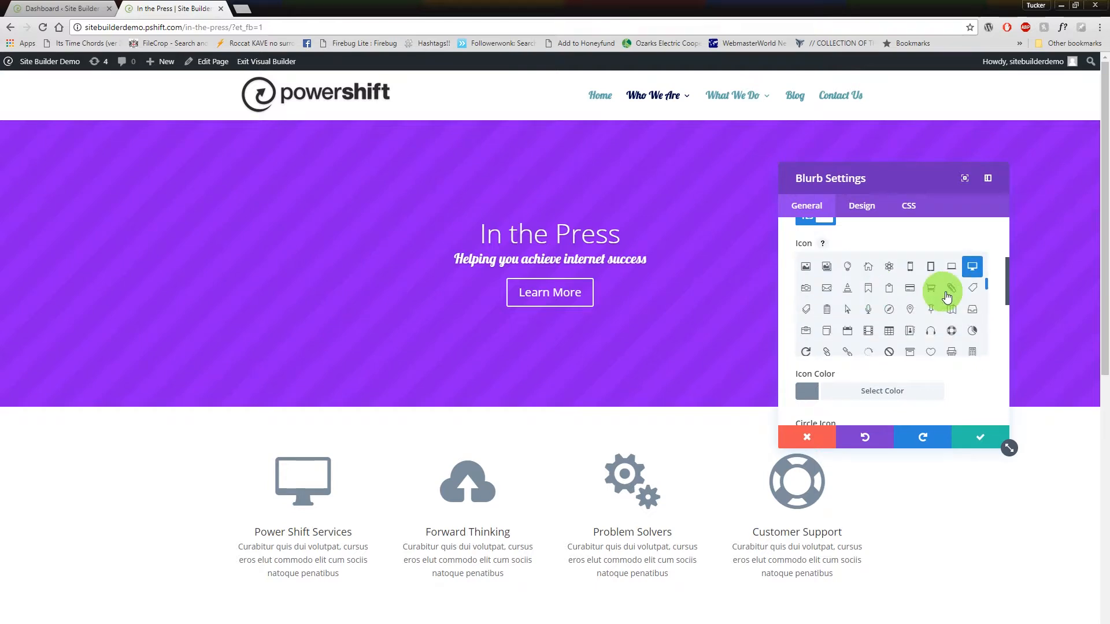
scroll(923, 294, down, 2)
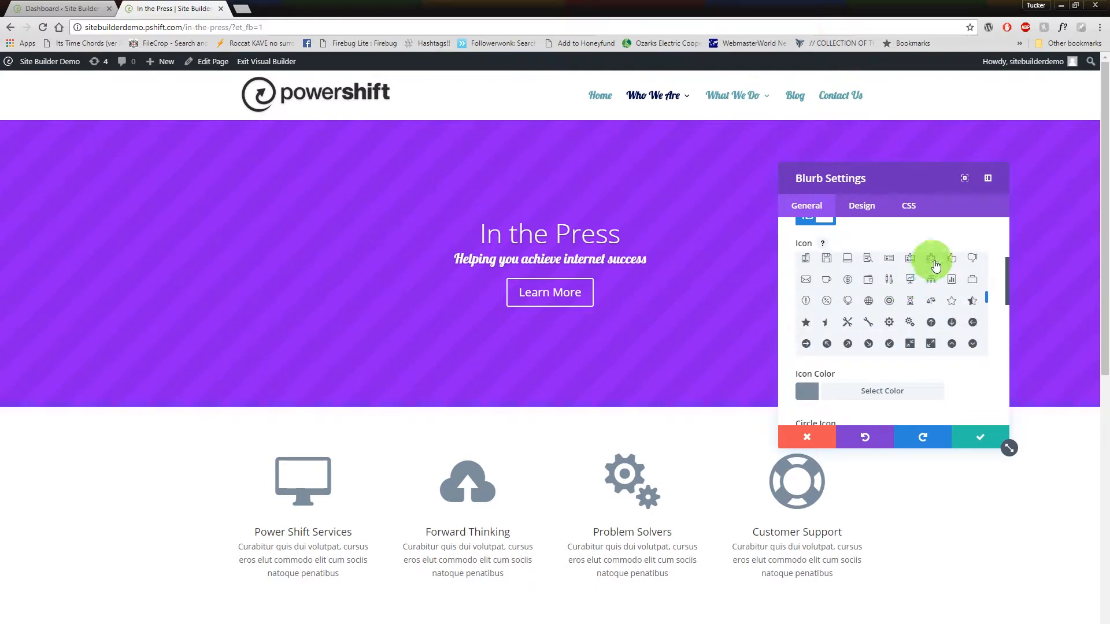
click(910, 262)
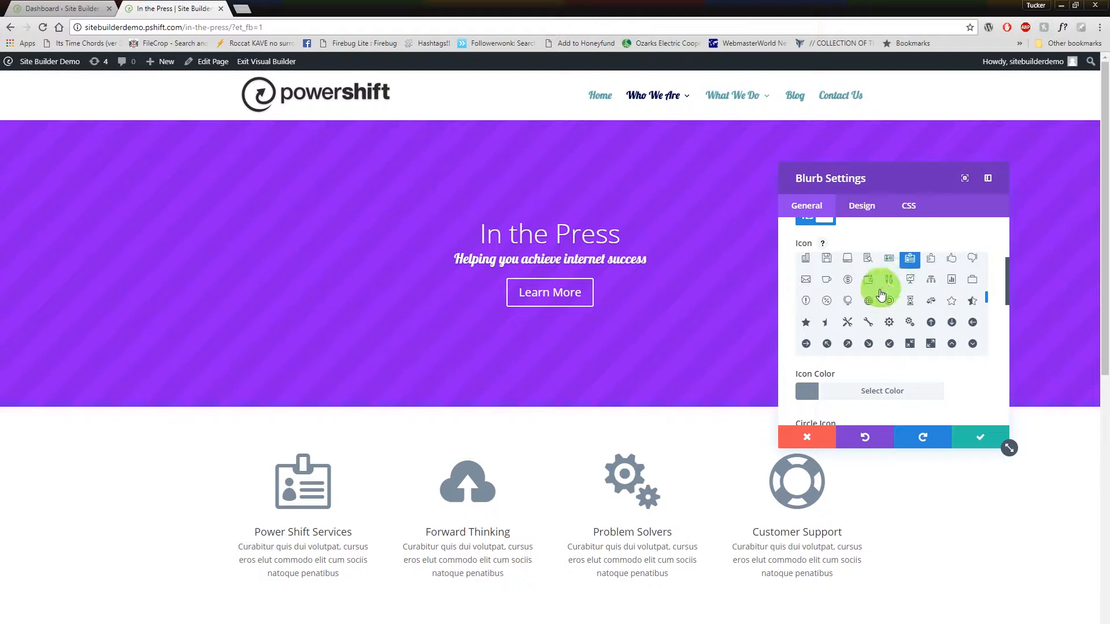
click(867, 322)
click(847, 322)
scroll(893, 315, down, 2)
click(890, 328)
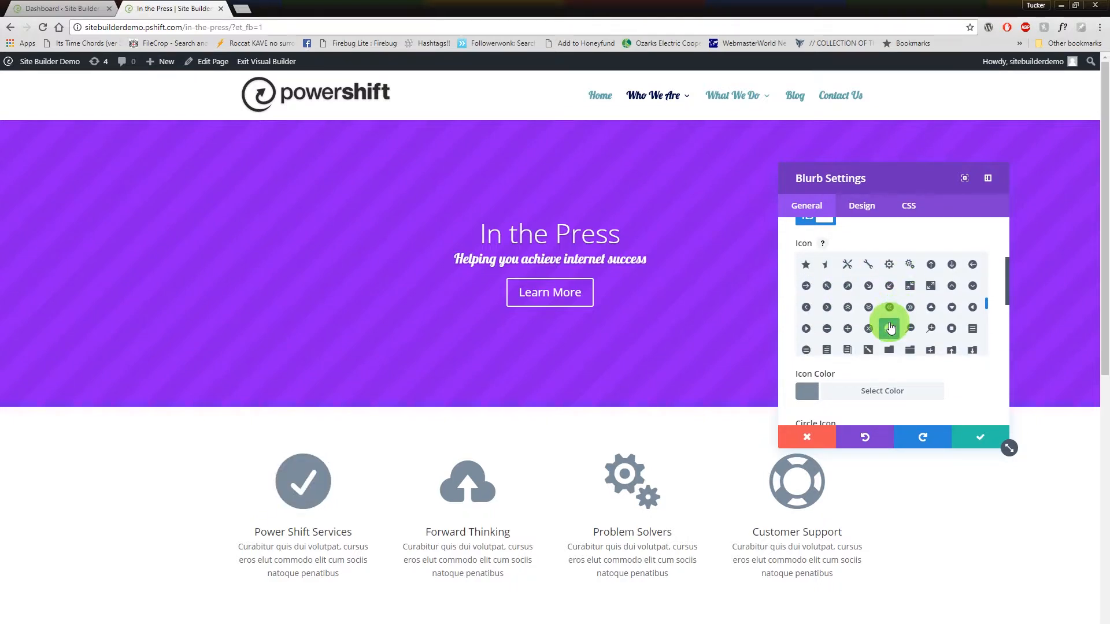
scroll(884, 330, down, 3)
click(806, 335)
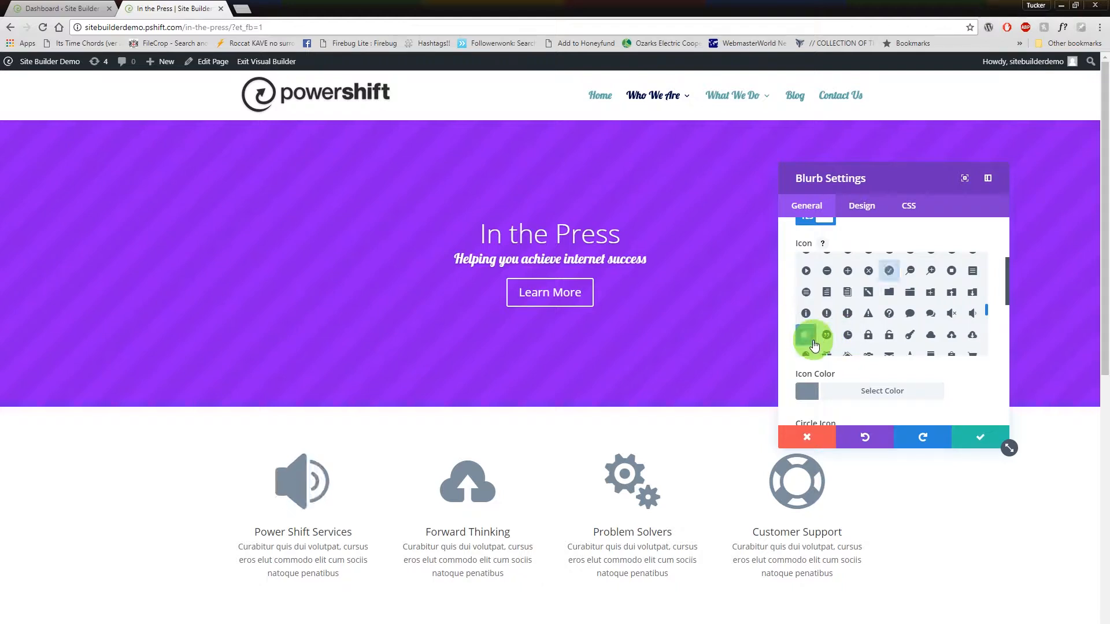
Set the speaker icon's color to dark teal, #118491.
scroll(812, 342, down, 4)
scroll(893, 338, down, 3)
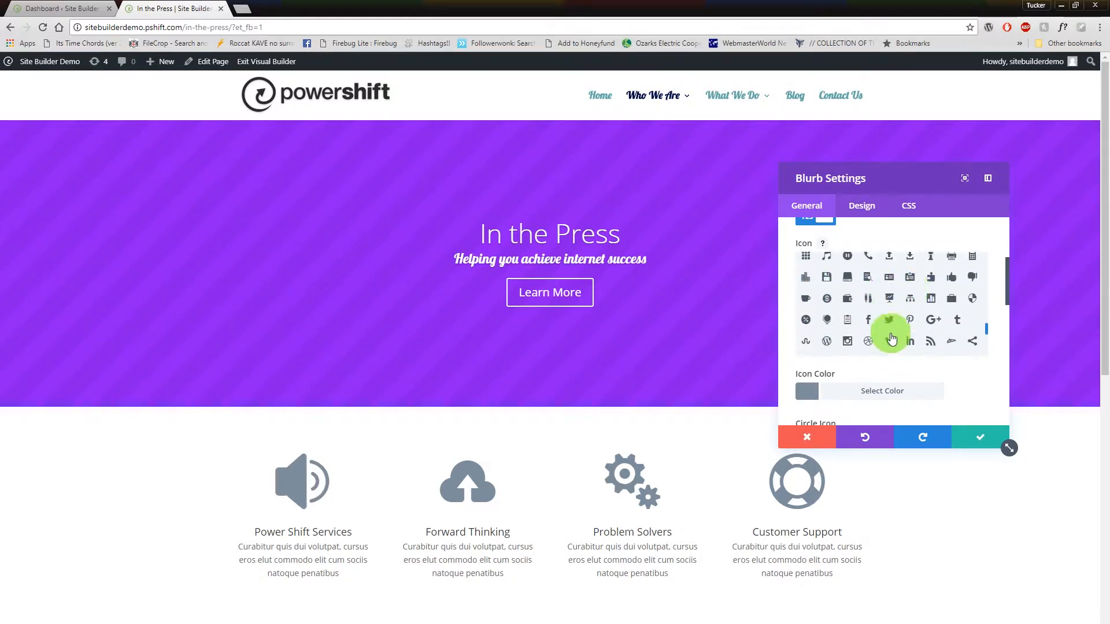
click(814, 396)
scroll(904, 378, down, 5)
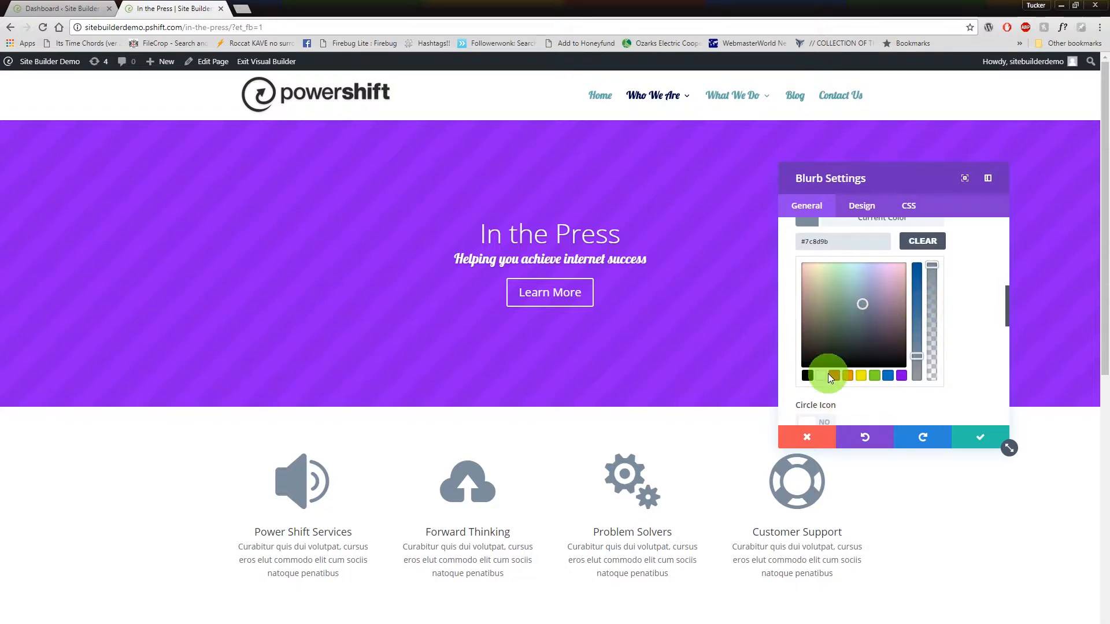
click(830, 376)
drag(882, 304, 852, 310)
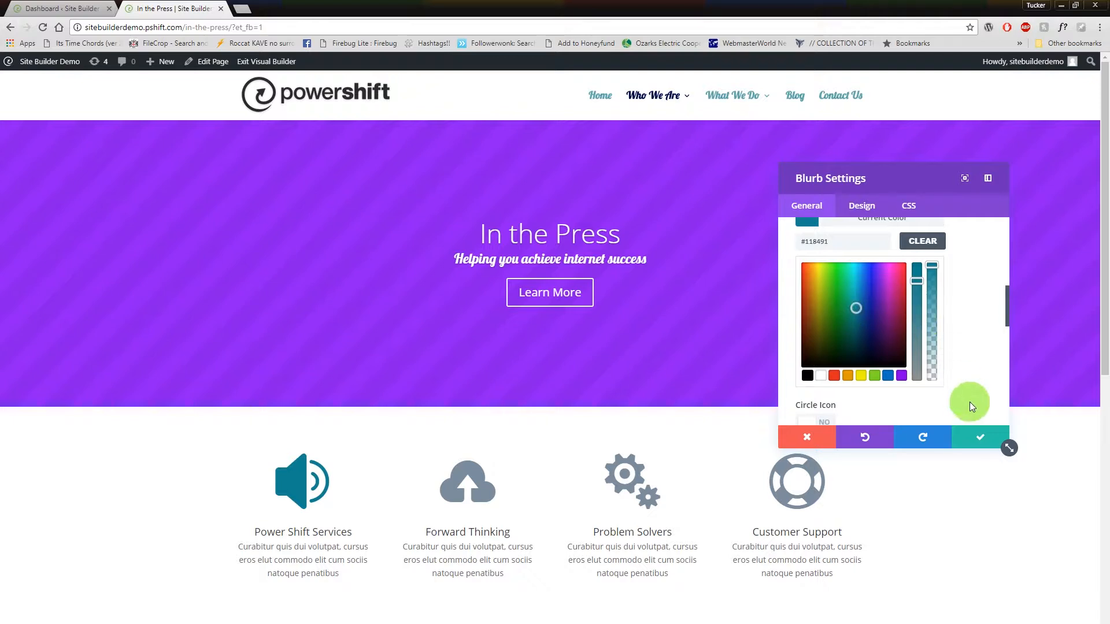
Turn on Circle Icon for the speaker icon and change the circle color to a muted gray.
scroll(962, 358, down, 2)
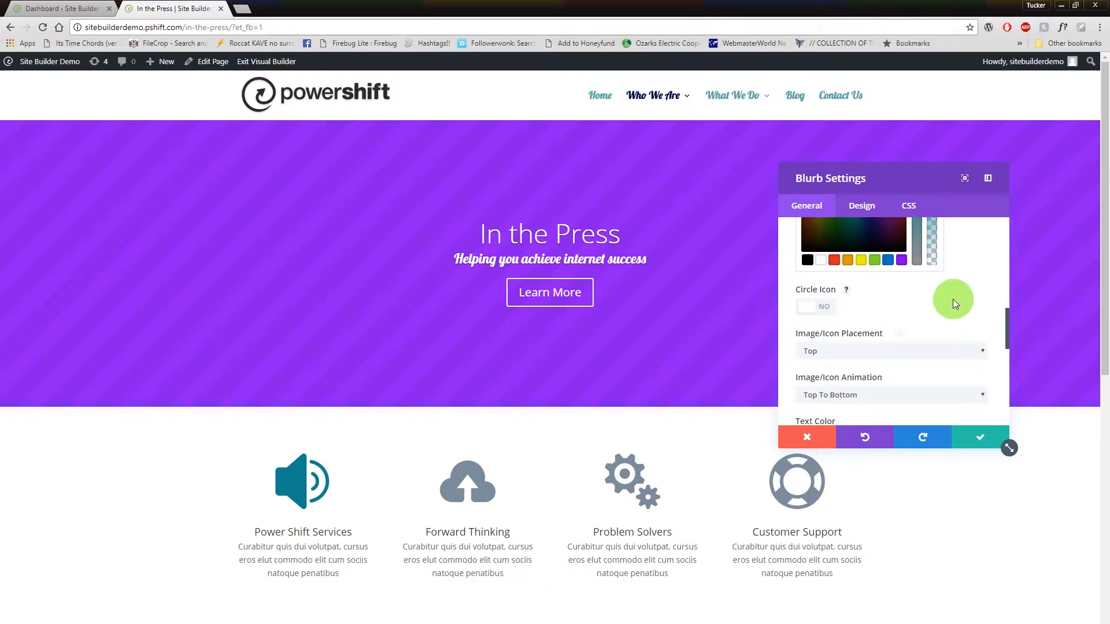
click(804, 307)
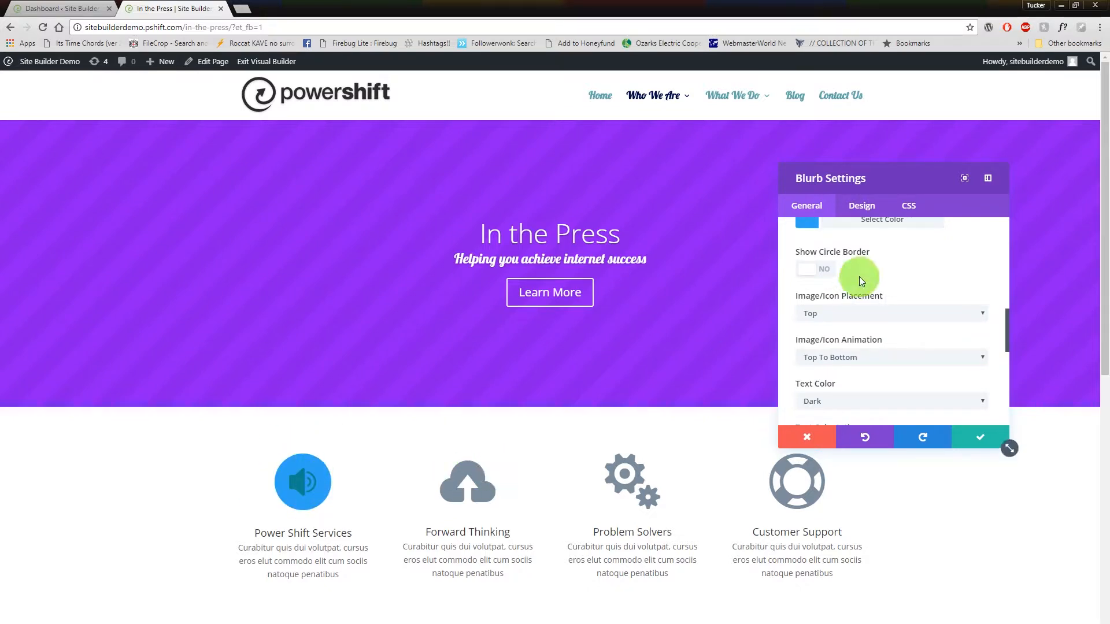
scroll(859, 277, up, 2)
click(808, 280)
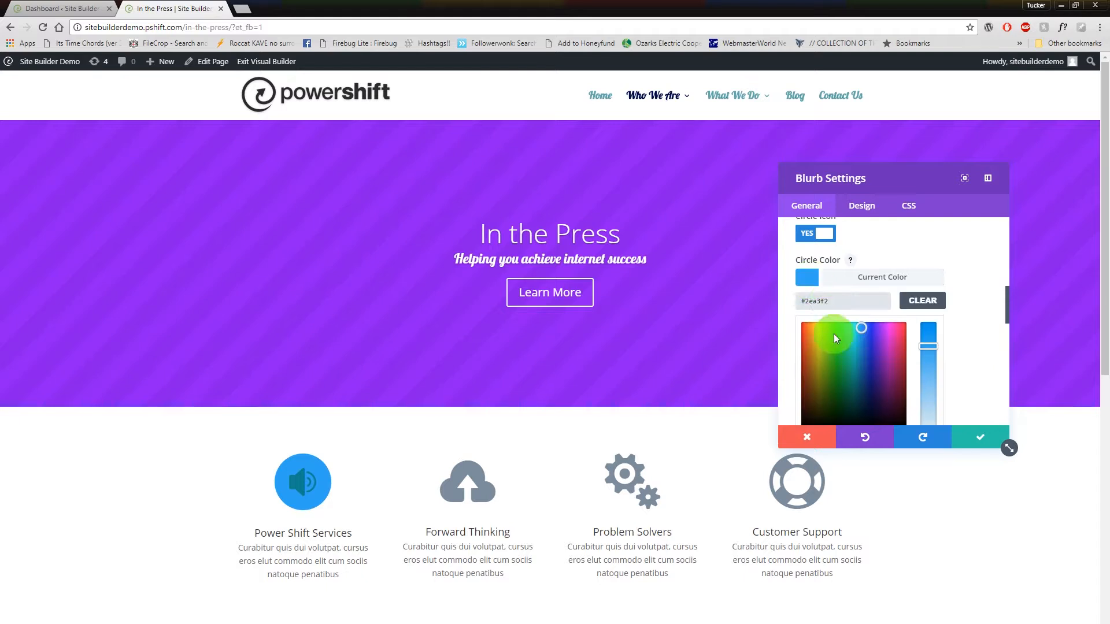
click(826, 366)
click(934, 369)
drag(932, 377, 932, 421)
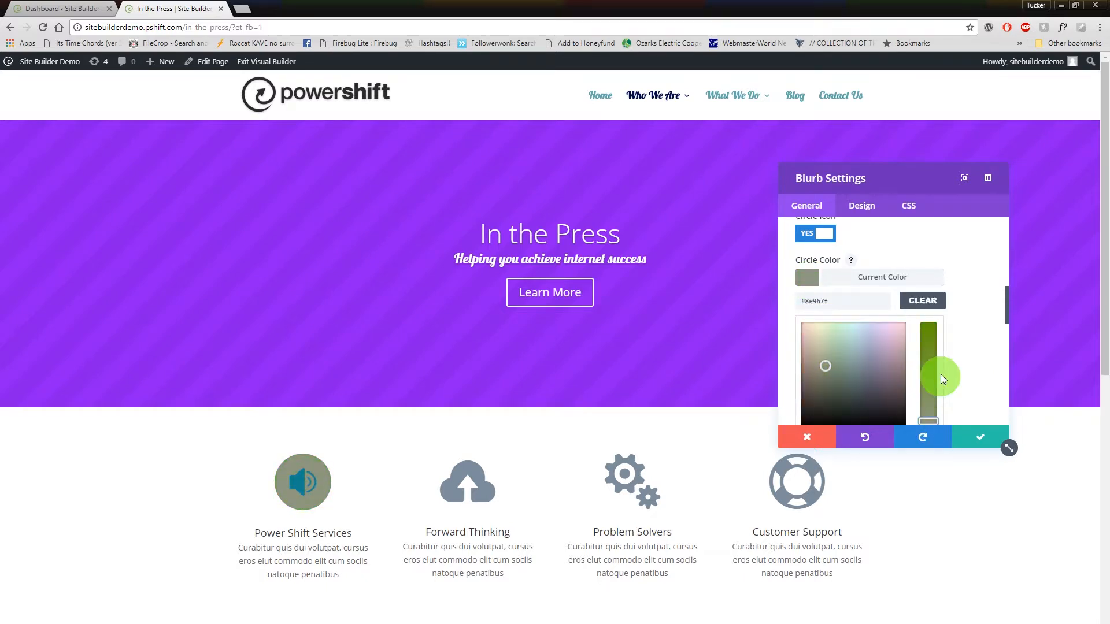
scroll(948, 352, down, 1)
click(929, 398)
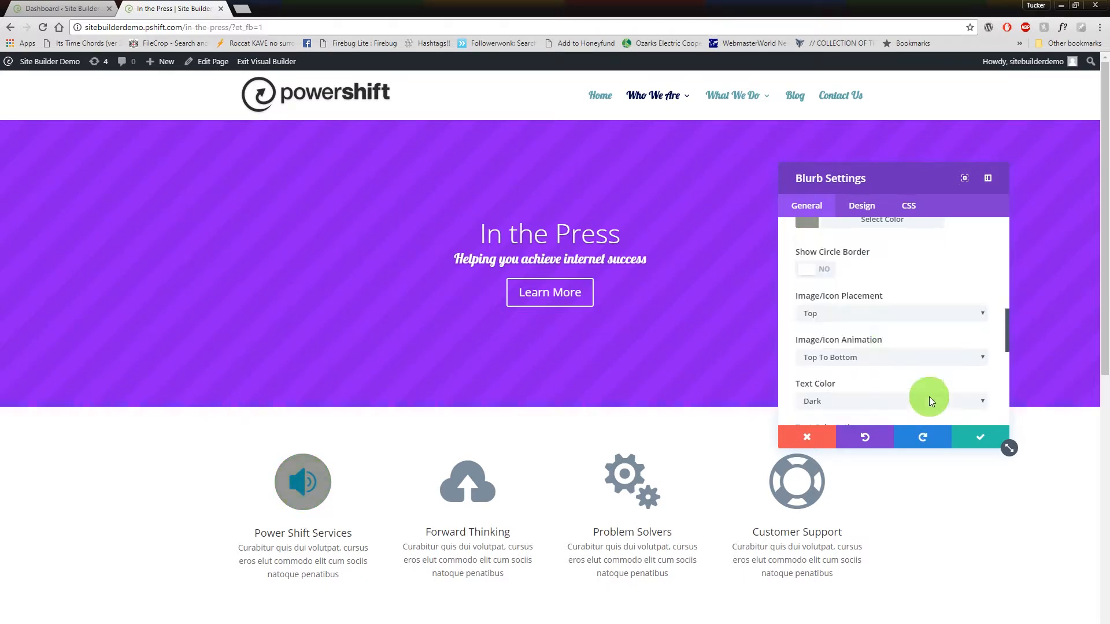
Lighten the icon's circle color to light gray, #d6d6d6.
scroll(887, 324, up, 2)
click(812, 337)
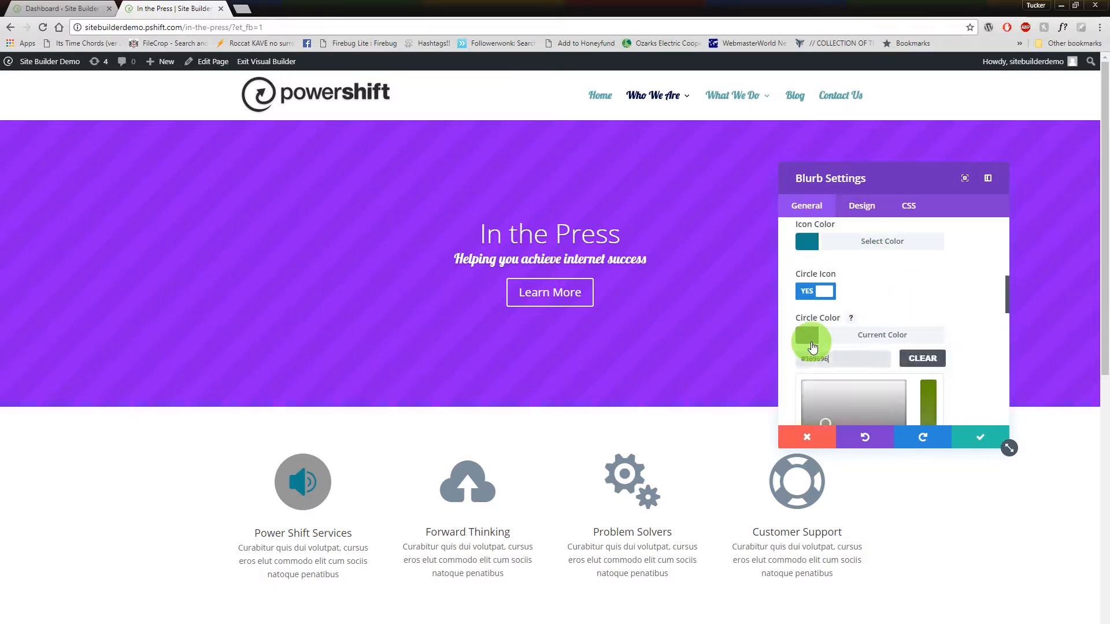
click(850, 397)
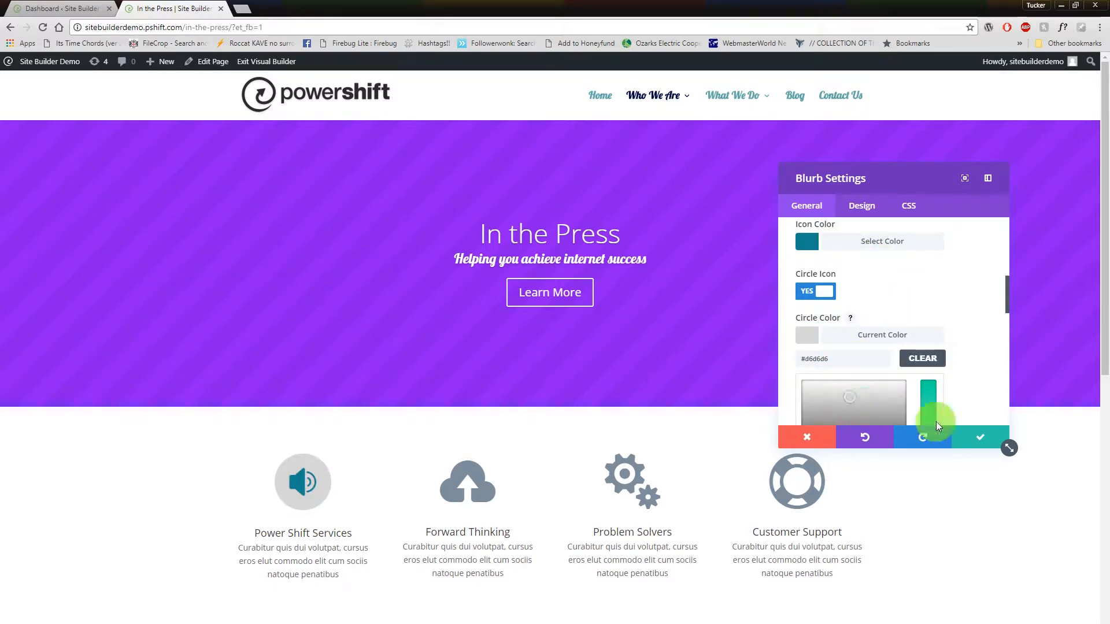
Try showing a border around the icon's circle and turn the border off again.
scroll(960, 347, down, 3)
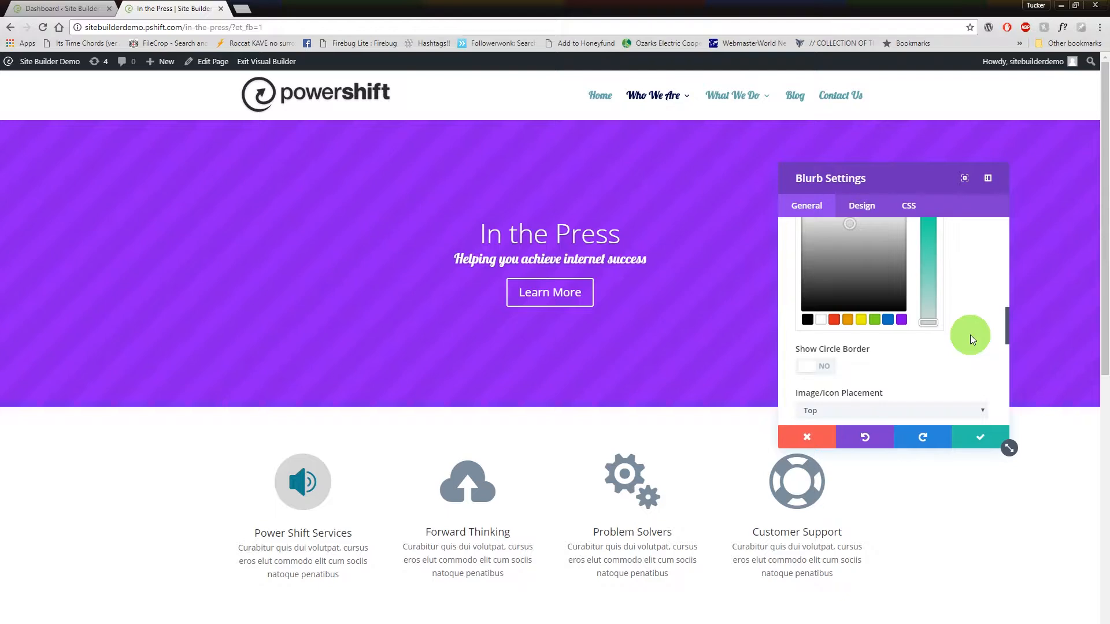
click(808, 365)
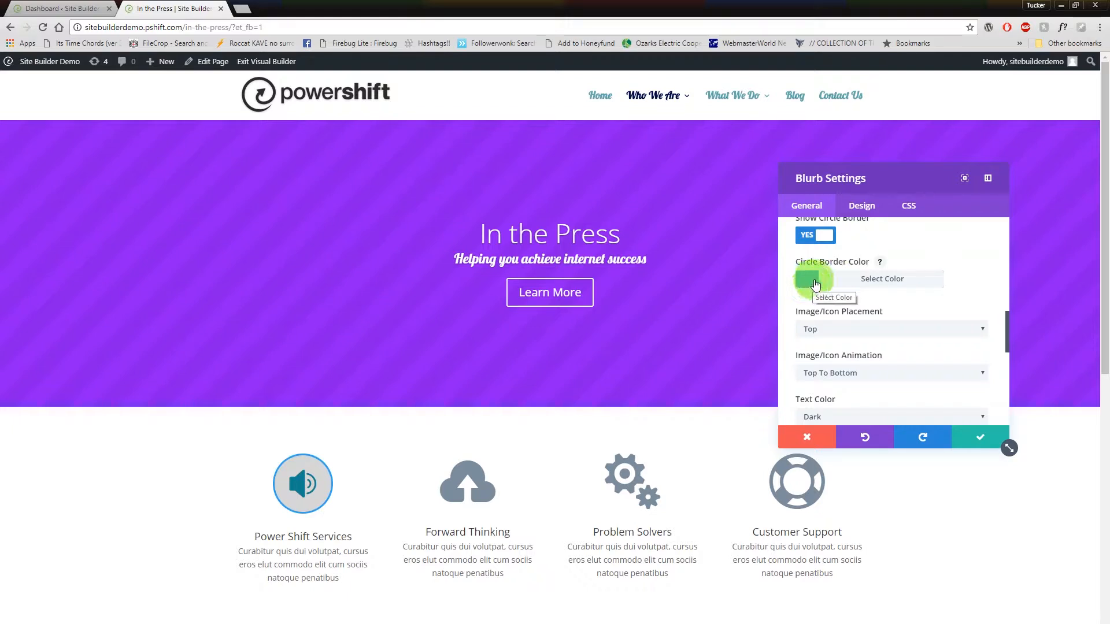
scroll(824, 286, up, 1)
click(828, 296)
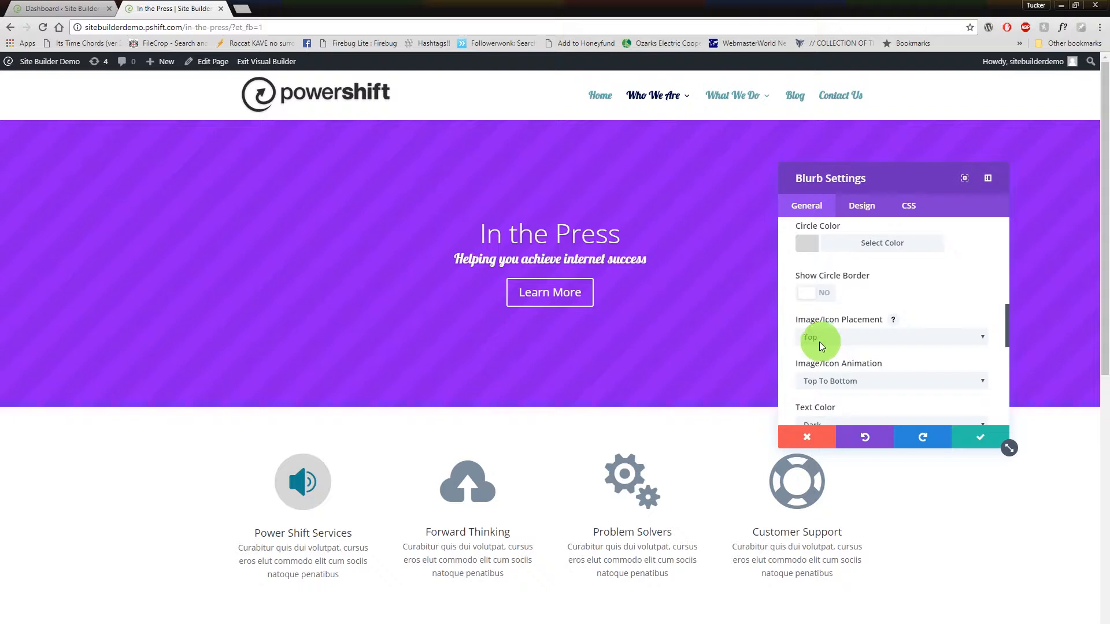
Try placing the icon to the left of the blurb's text and restore its placement to Top.
click(803, 336)
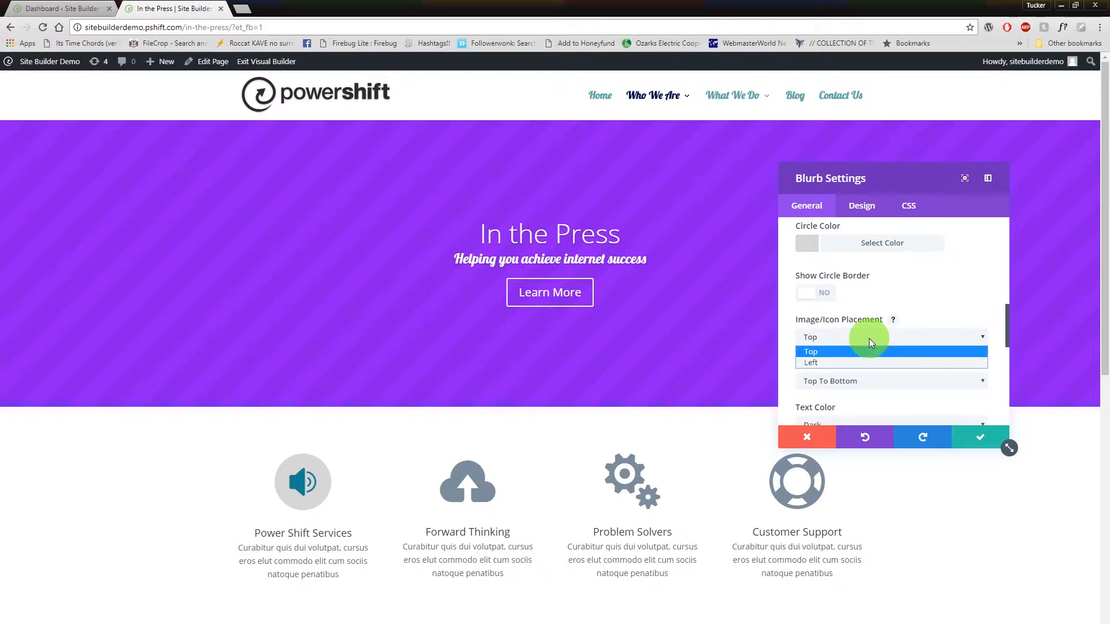
click(834, 363)
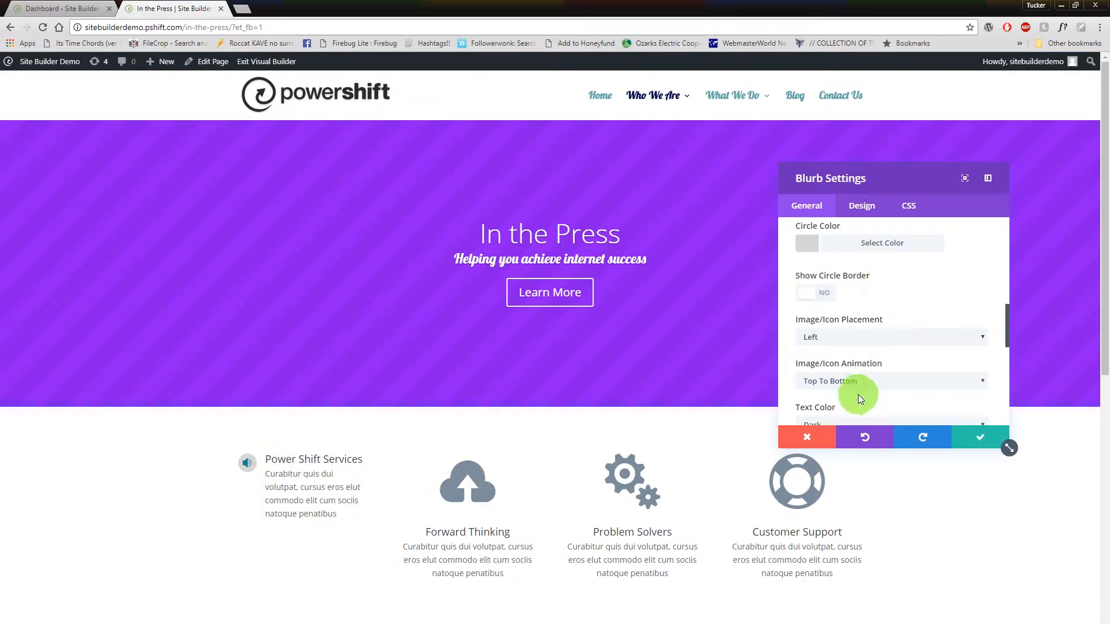
click(851, 341)
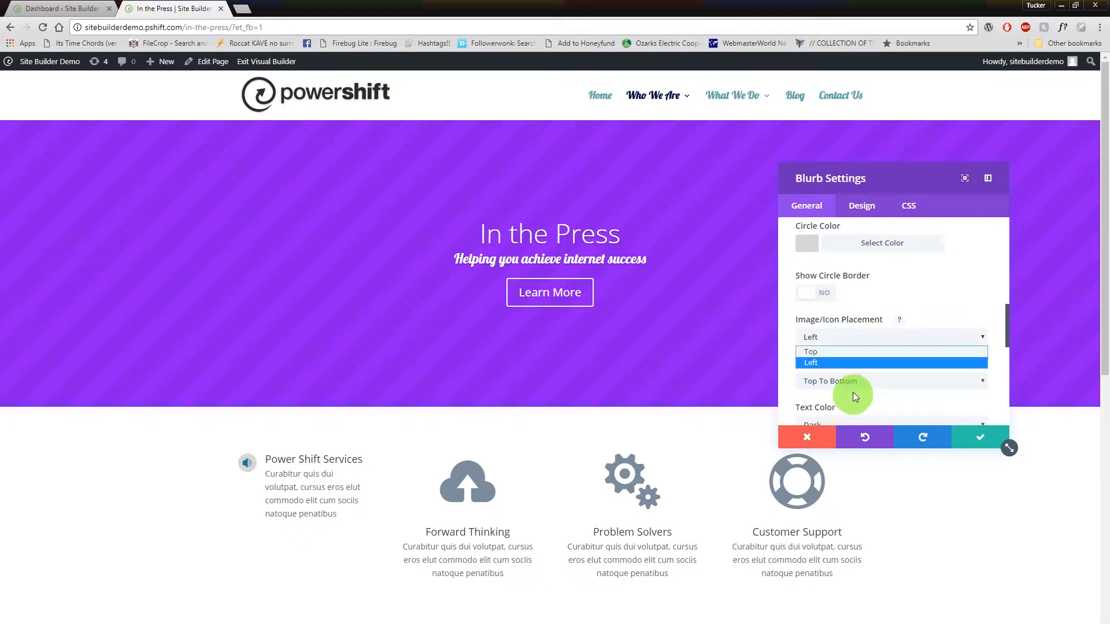
click(849, 355)
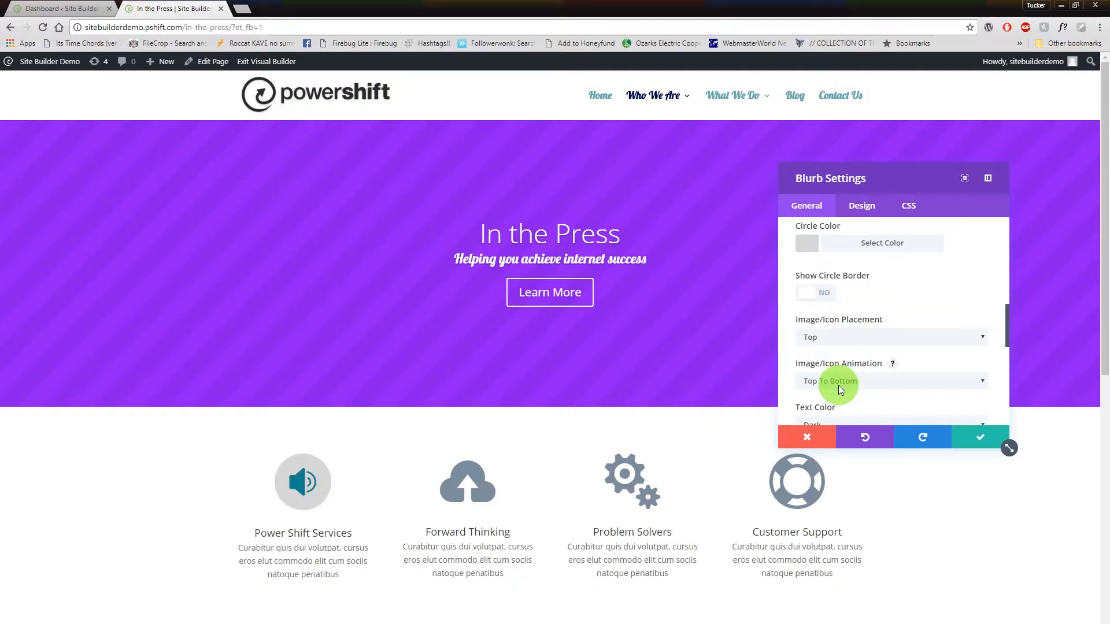
Try the Right To Left, Left To Right and Top To Bottom icon animations, and settle on Bottom To Top.
click(838, 384)
click(834, 415)
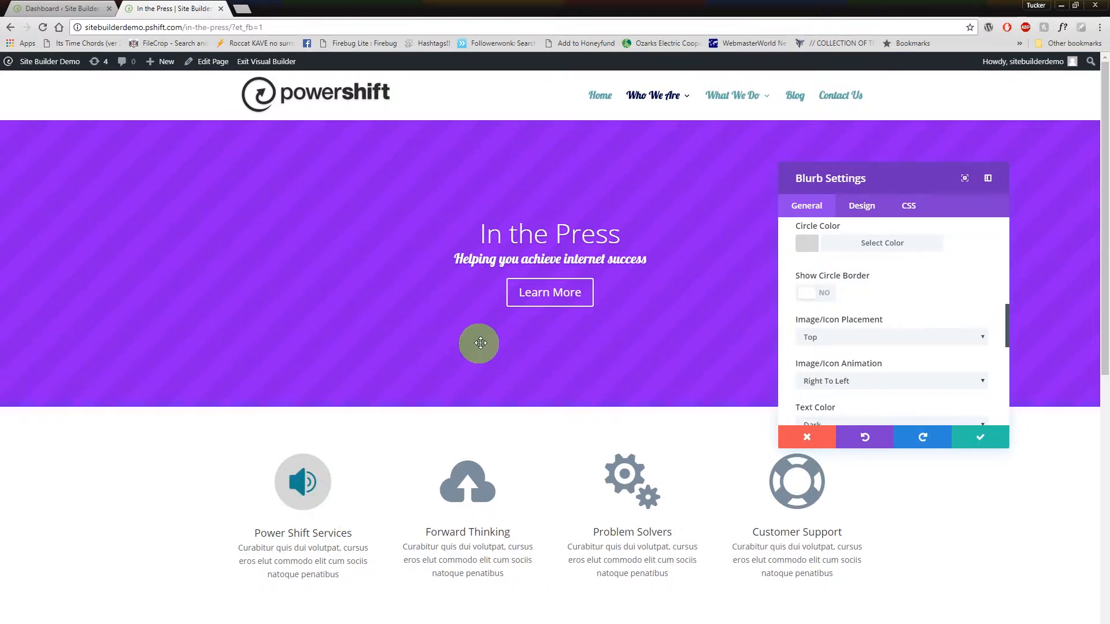
click(824, 374)
click(826, 428)
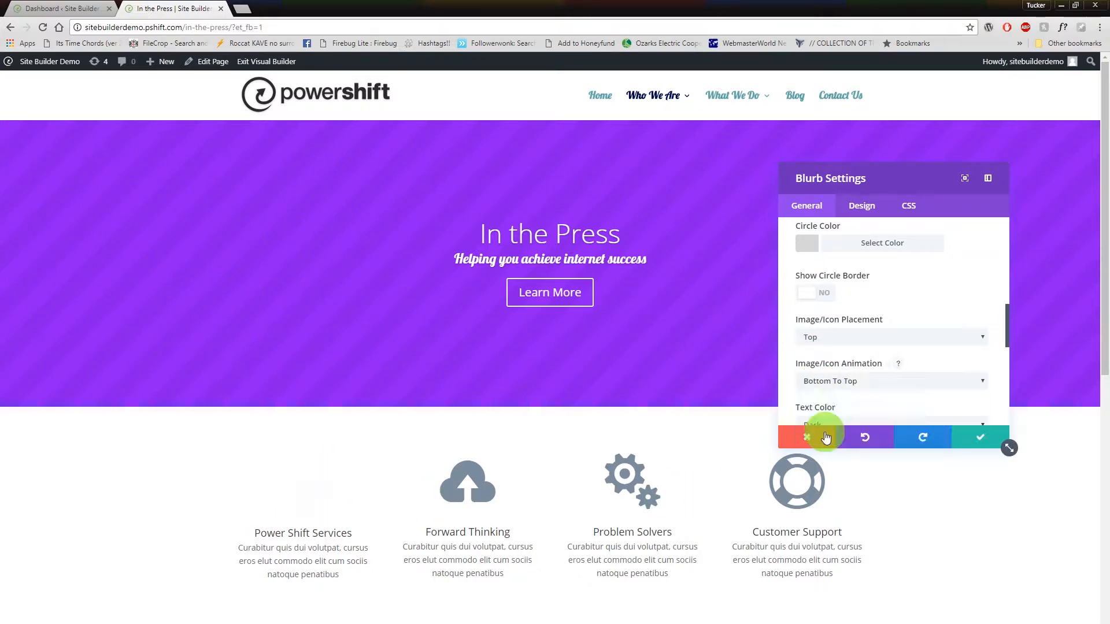
click(876, 385)
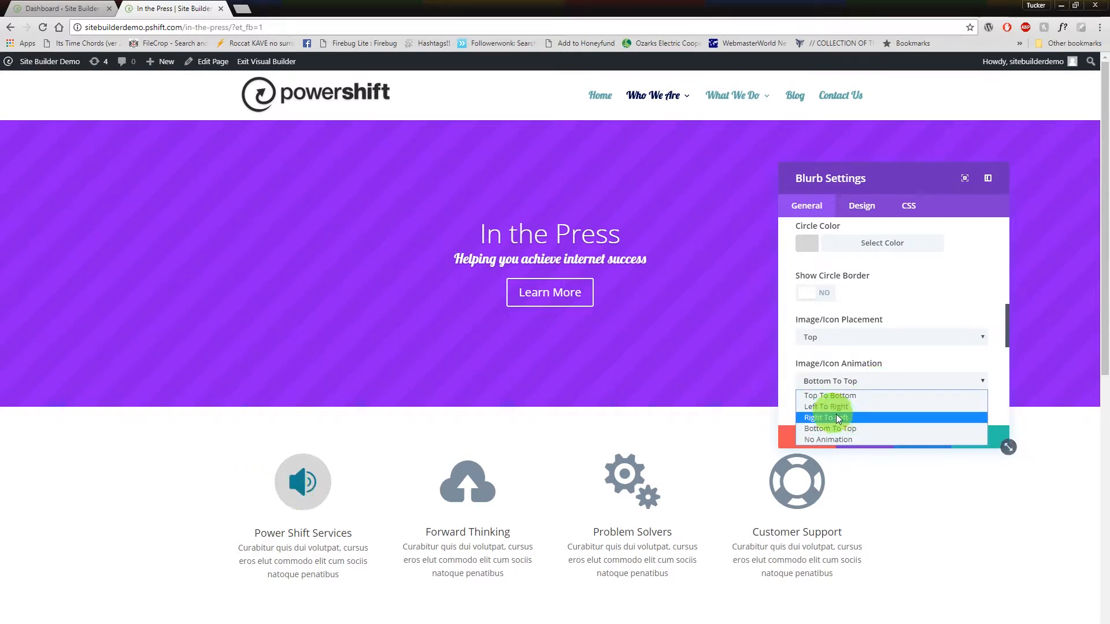
click(847, 407)
click(854, 388)
click(849, 398)
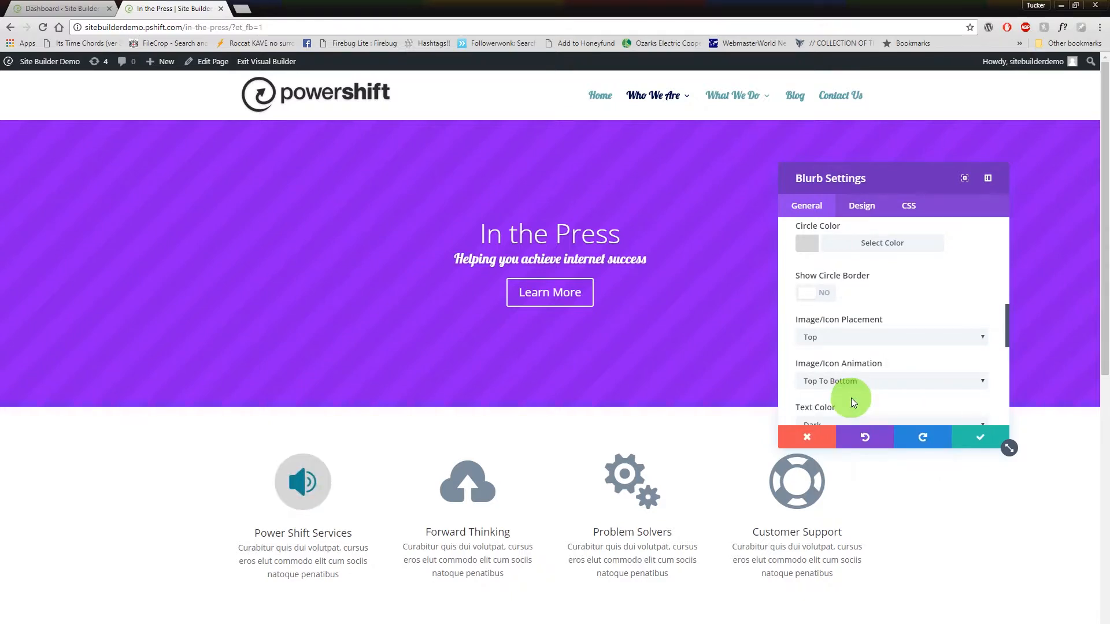
click(864, 385)
click(852, 424)
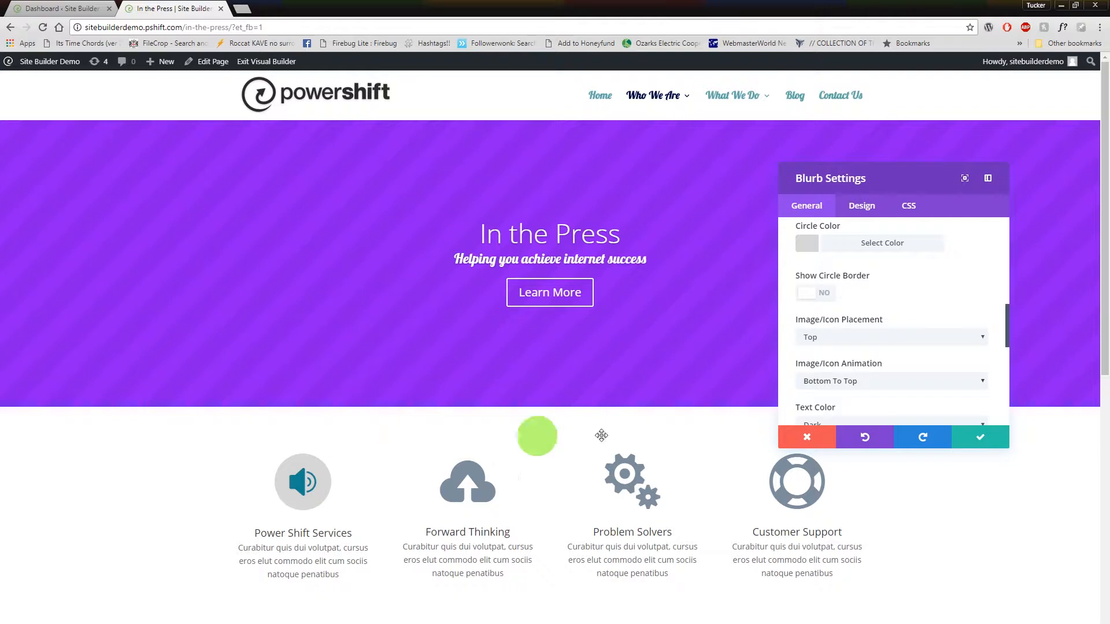
Try the Light text color on the Power Shift Services blurb and restore it to Dark.
scroll(844, 393, down, 2)
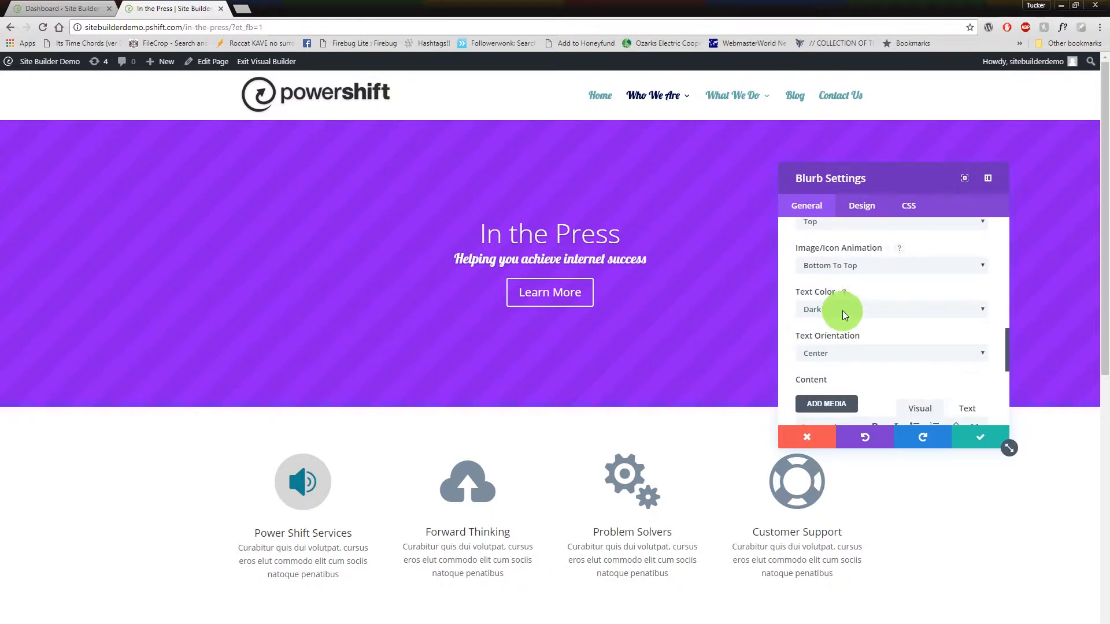
click(859, 309)
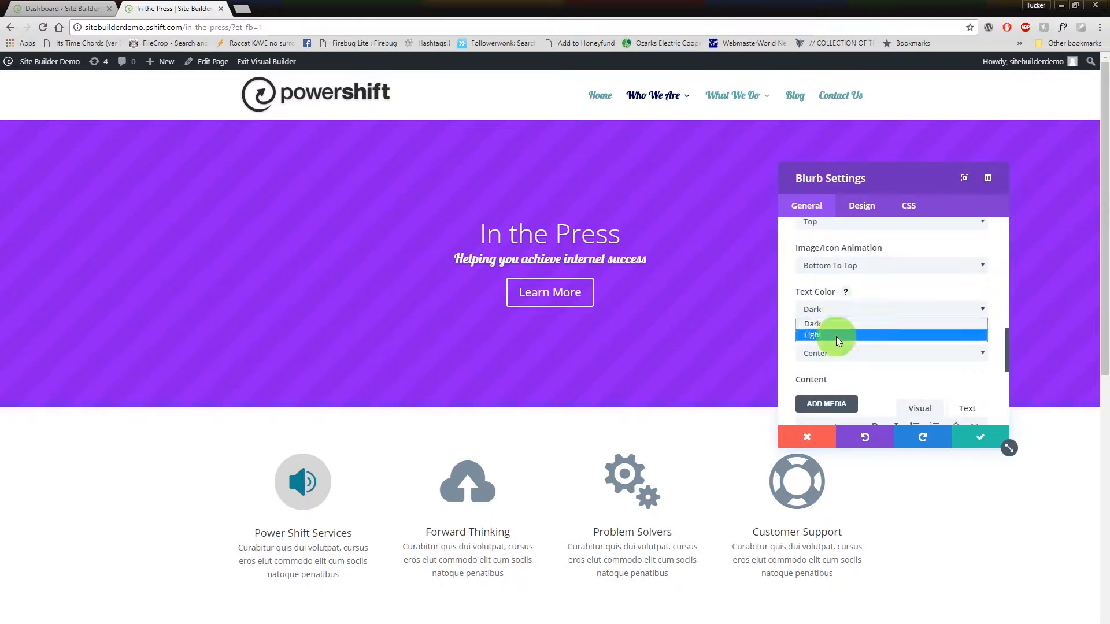
click(836, 336)
click(854, 313)
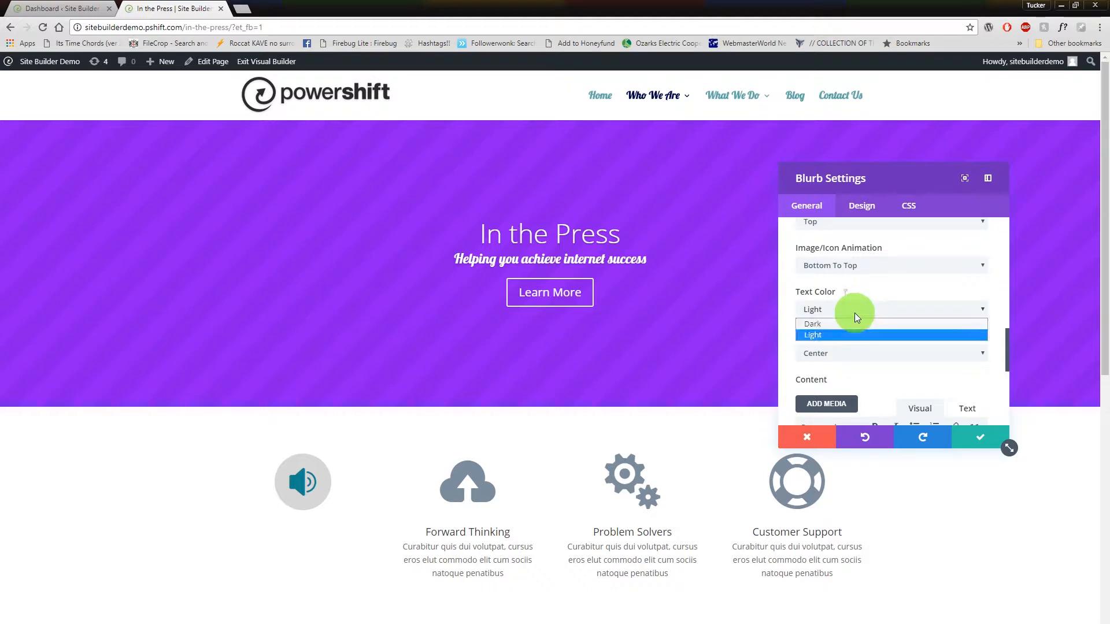
click(855, 322)
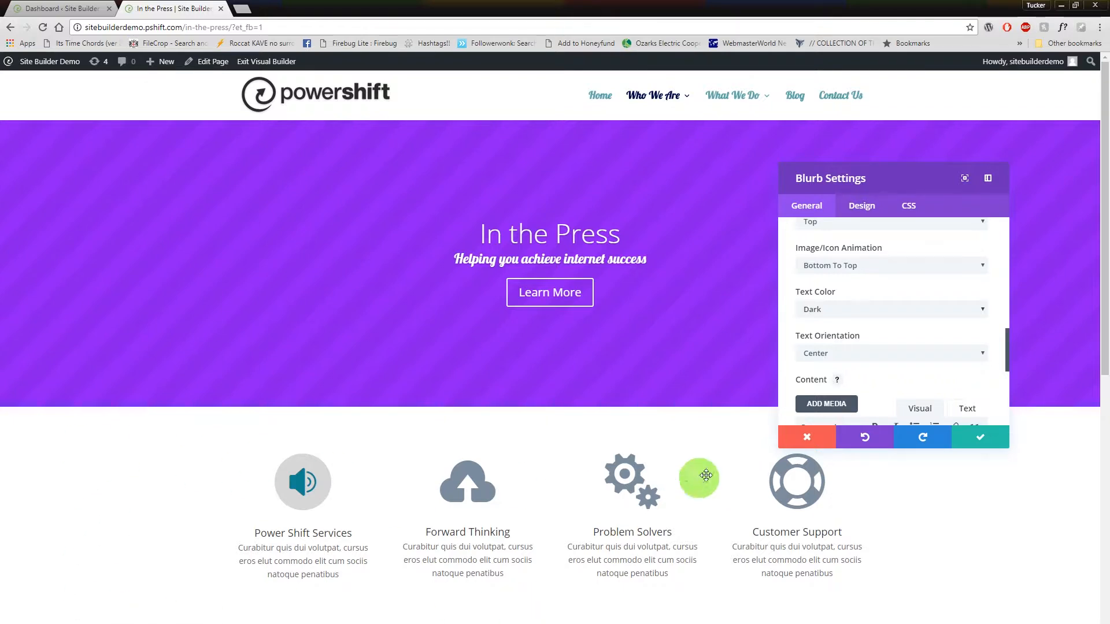
Switch the blurb's text color to Light again, highlight part of its body text on the page, and return the color to Dark.
click(825, 311)
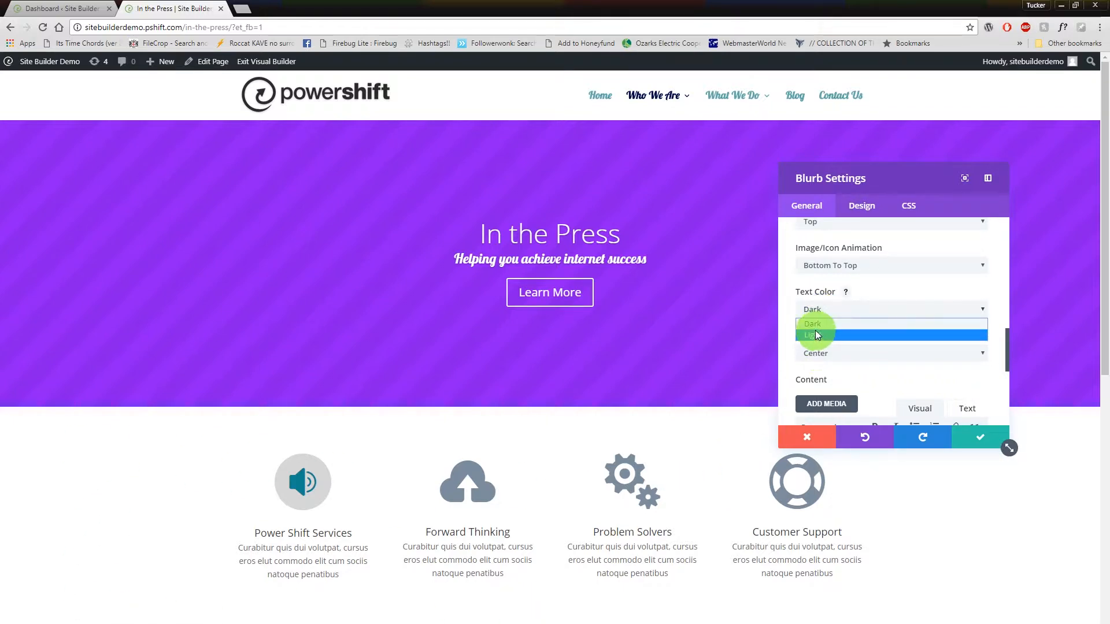
click(821, 328)
drag(302, 561, 258, 547)
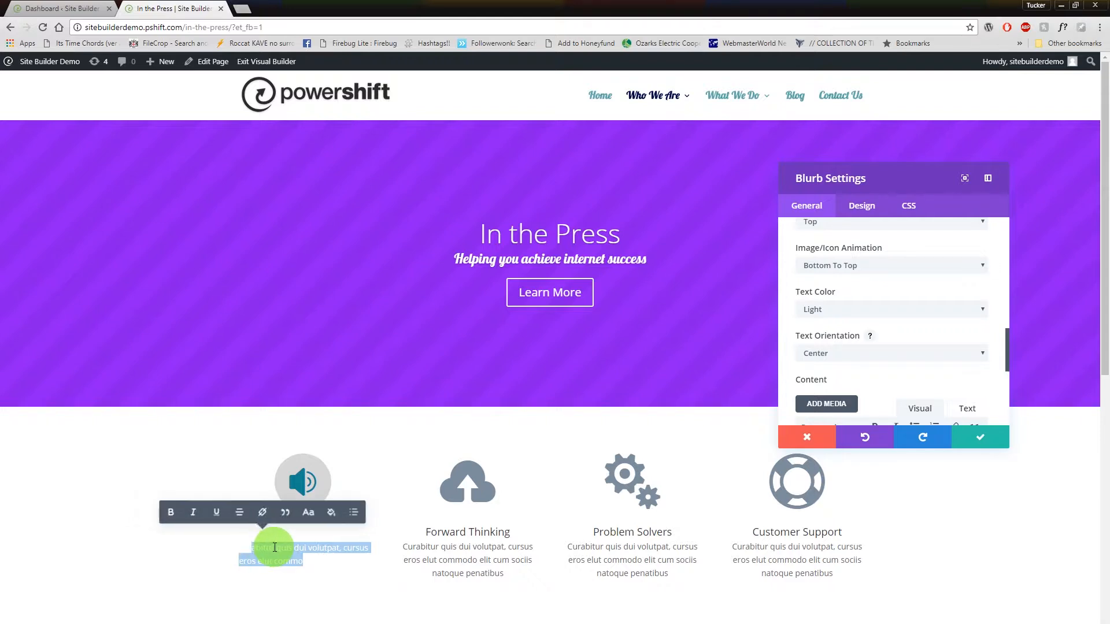
click(302, 544)
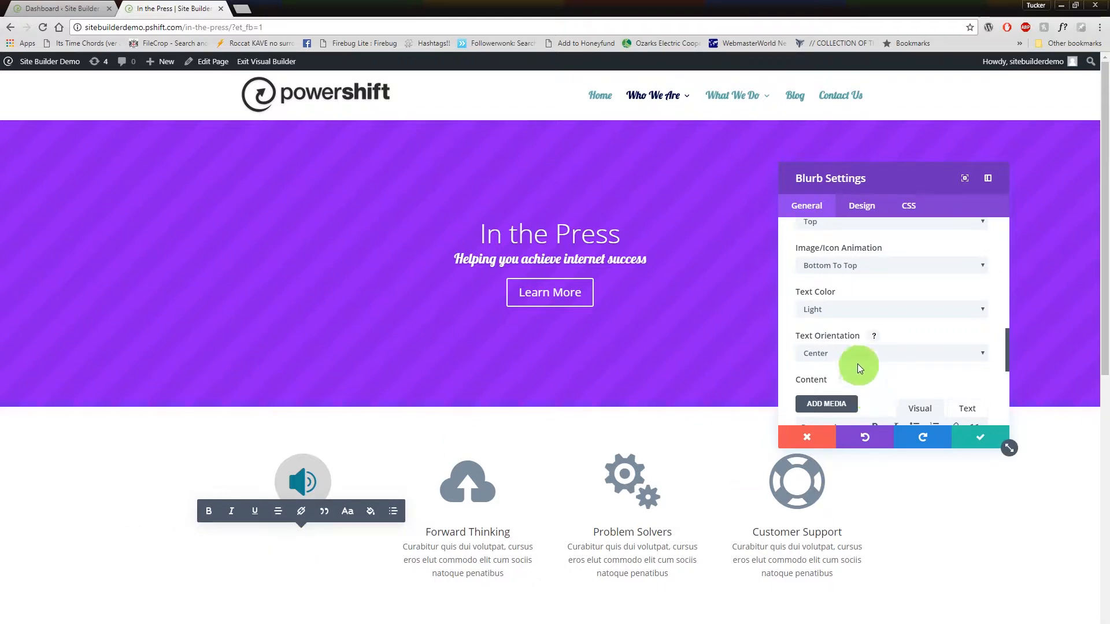
click(848, 317)
click(847, 321)
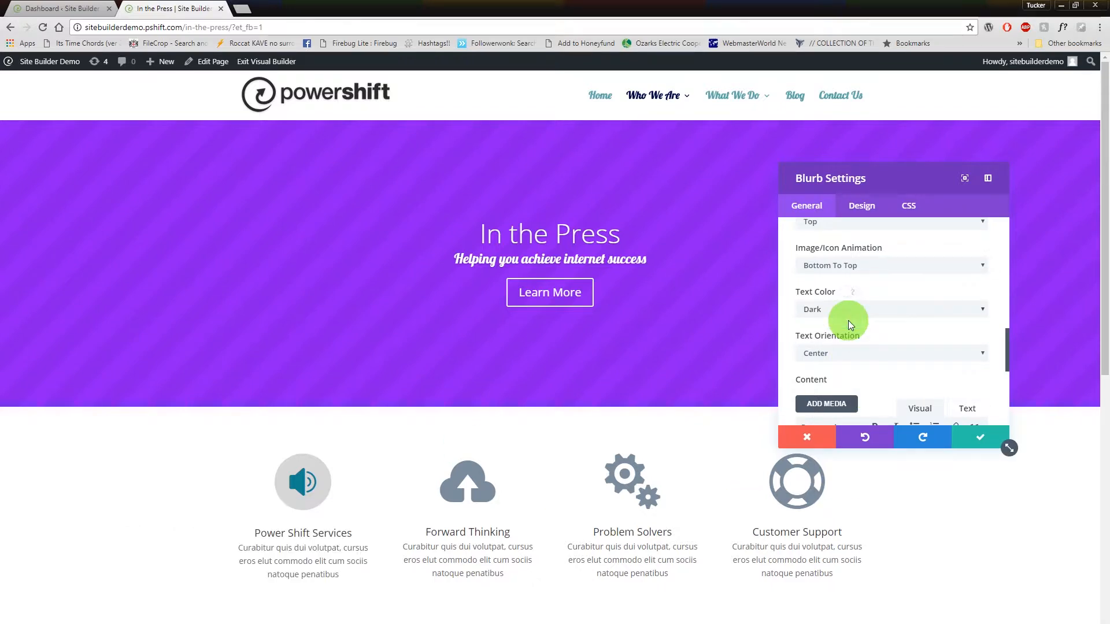
Try the Left text orientation for the blurb and restore it to Center.
scroll(943, 346, down, 2)
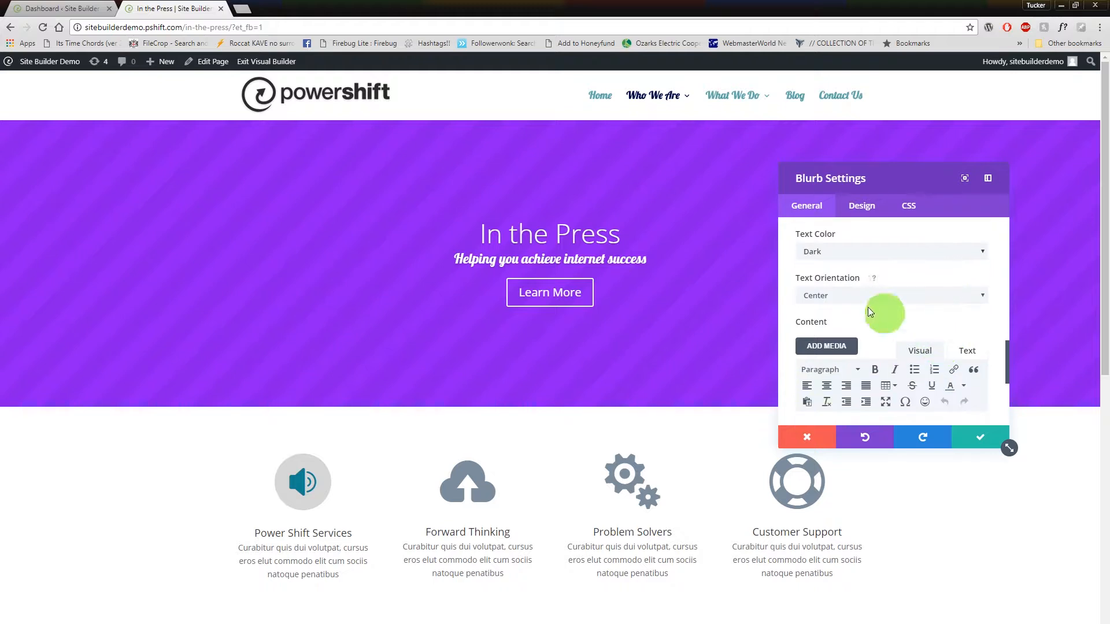
click(817, 292)
click(818, 311)
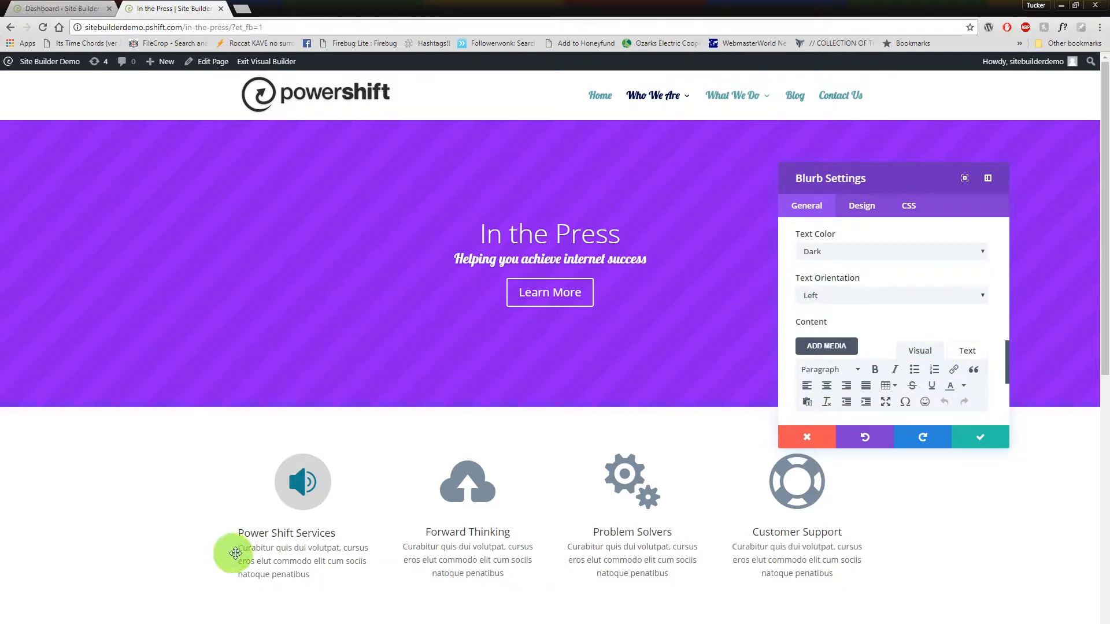
click(872, 305)
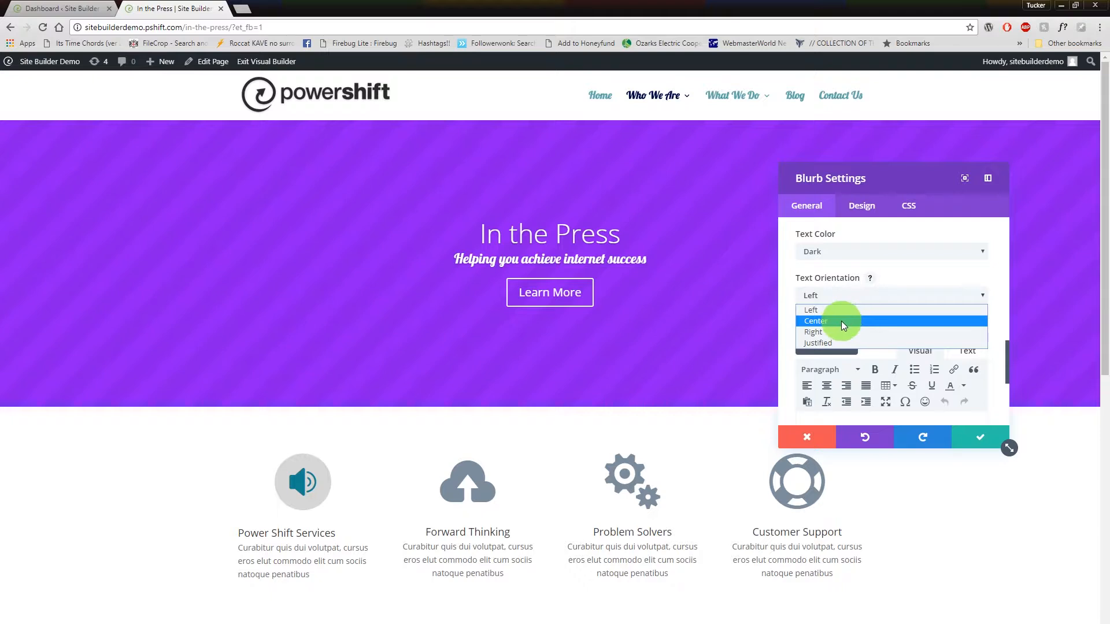
click(841, 321)
Replace the blurb's body content with "manually enter text".
scroll(893, 292, down, 2)
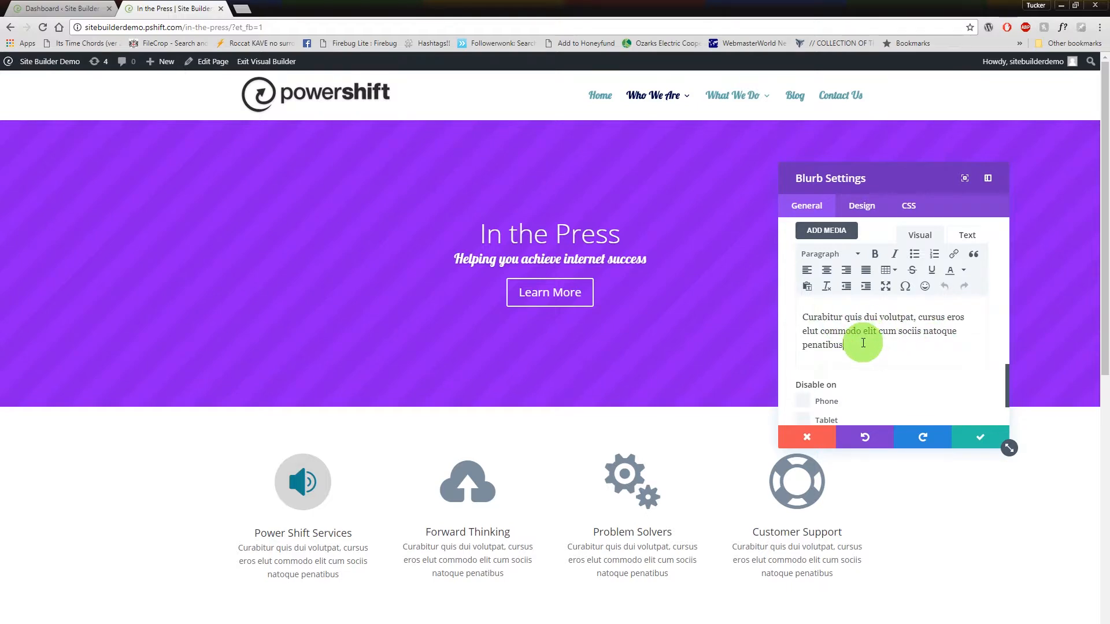
triple_click(802, 318)
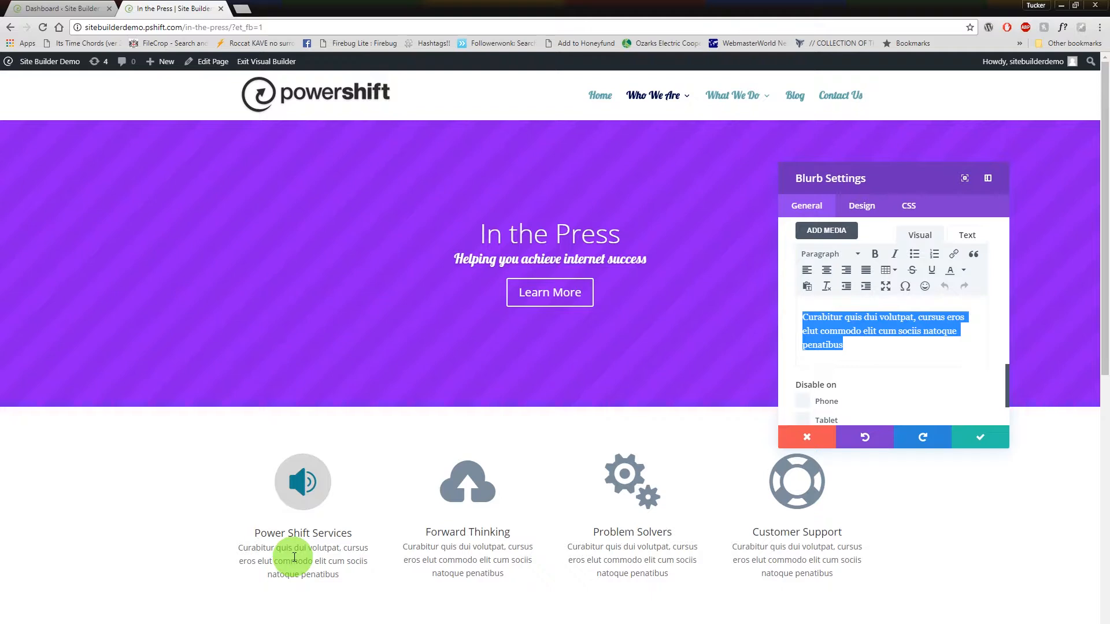
click(823, 346)
drag(845, 345, 783, 319)
text(manu)
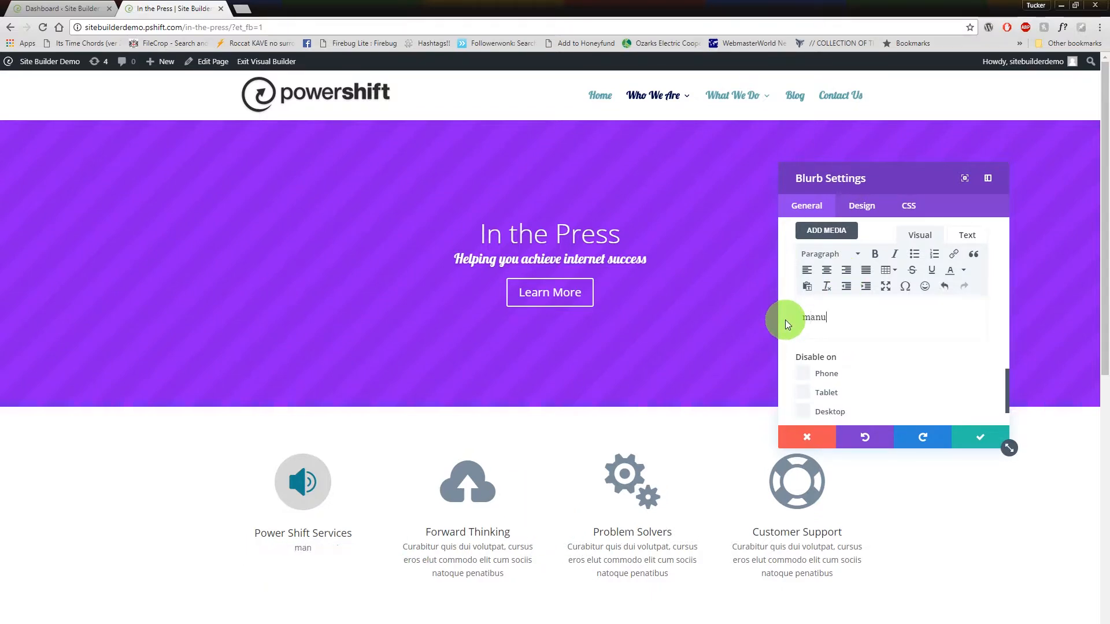
text(ally enter text)
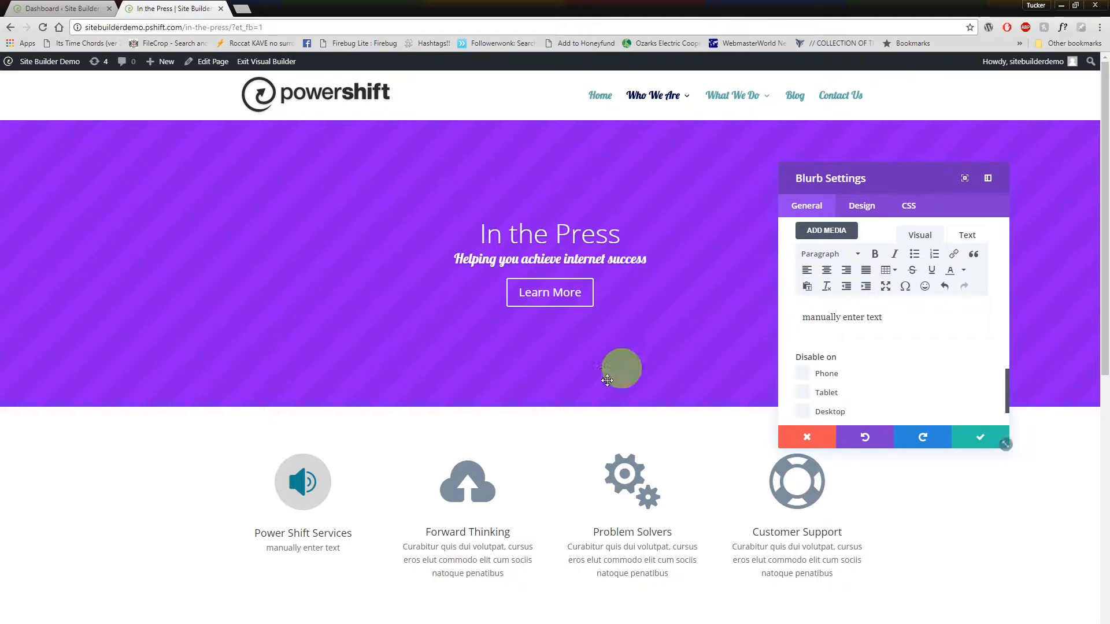
Check the blurb's remaining general settings and save the changes to the Power Shift Services blurb.
scroll(902, 359, up, 1)
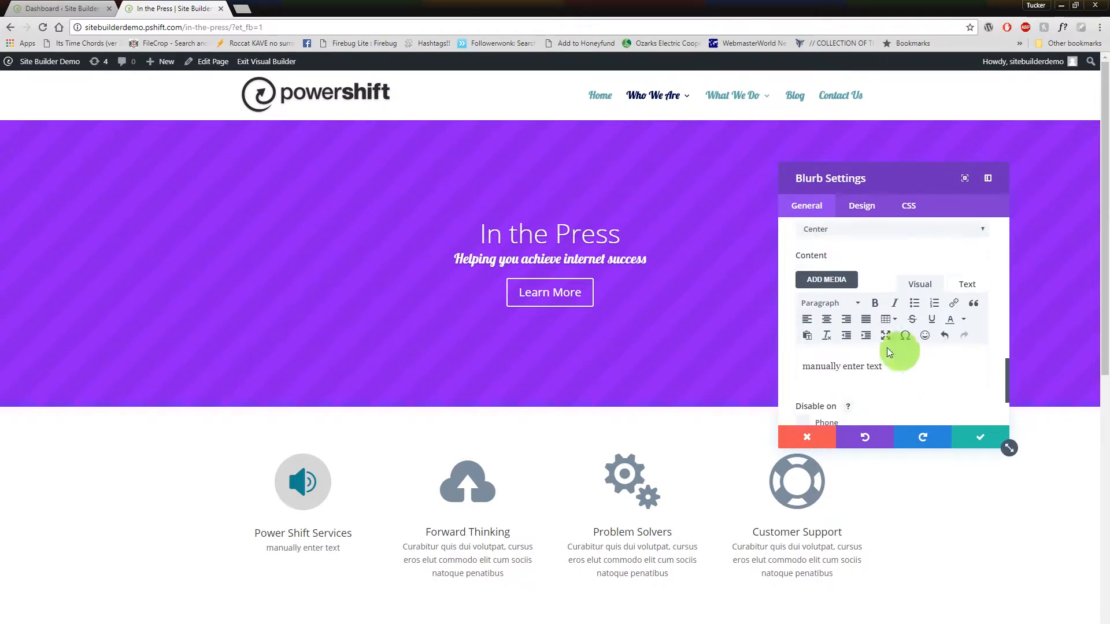
scroll(792, 402, down, 1)
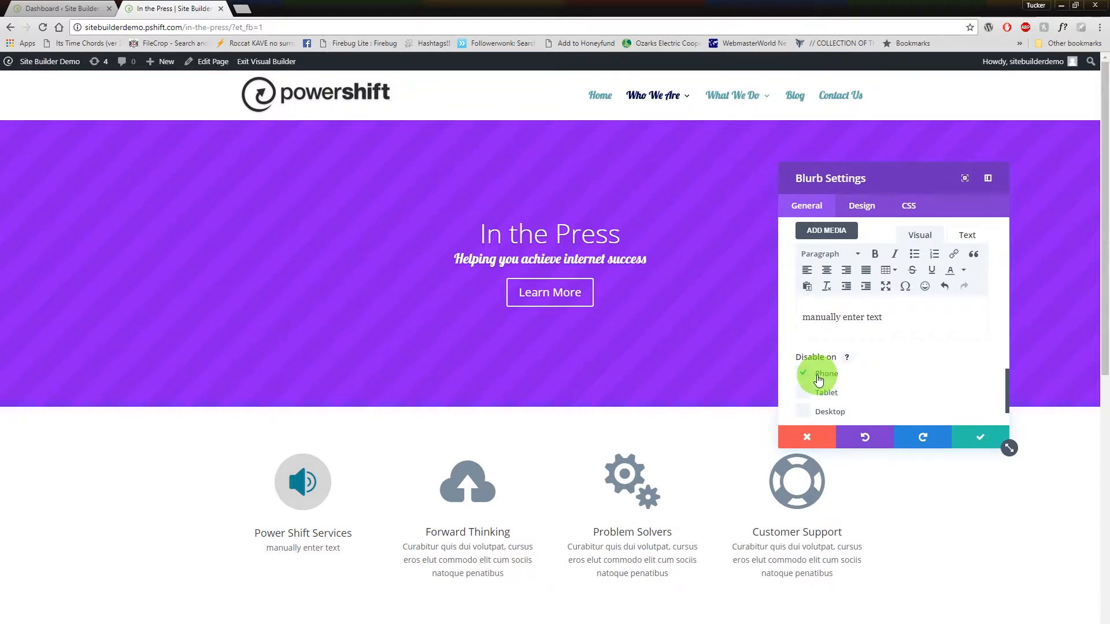
scroll(979, 384, up, 1)
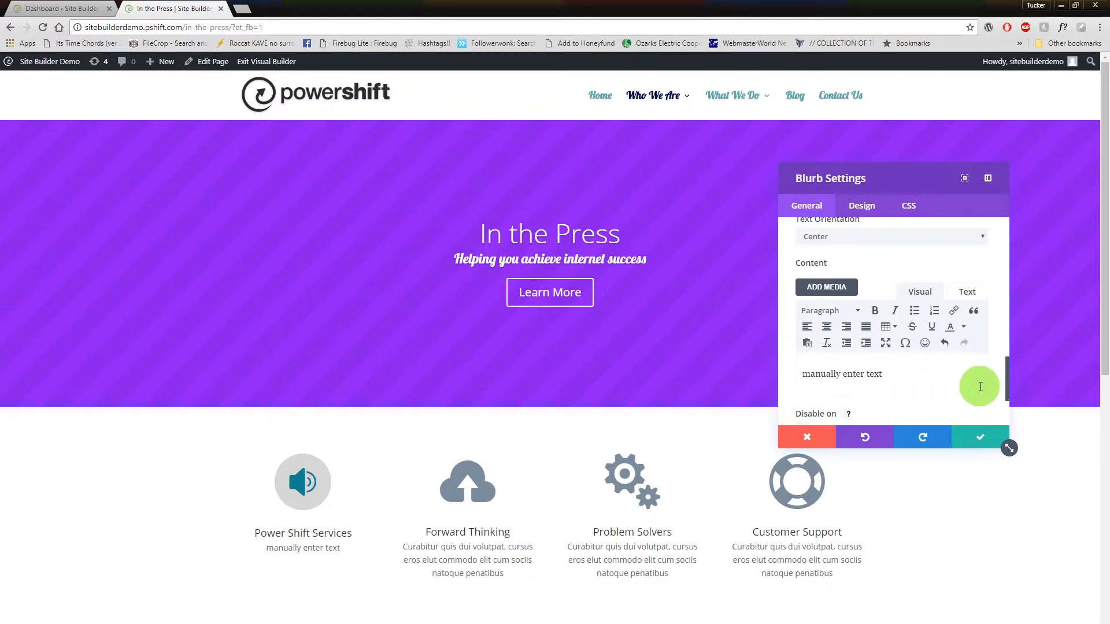
scroll(879, 248, down, 1)
scroll(820, 270, up, 8)
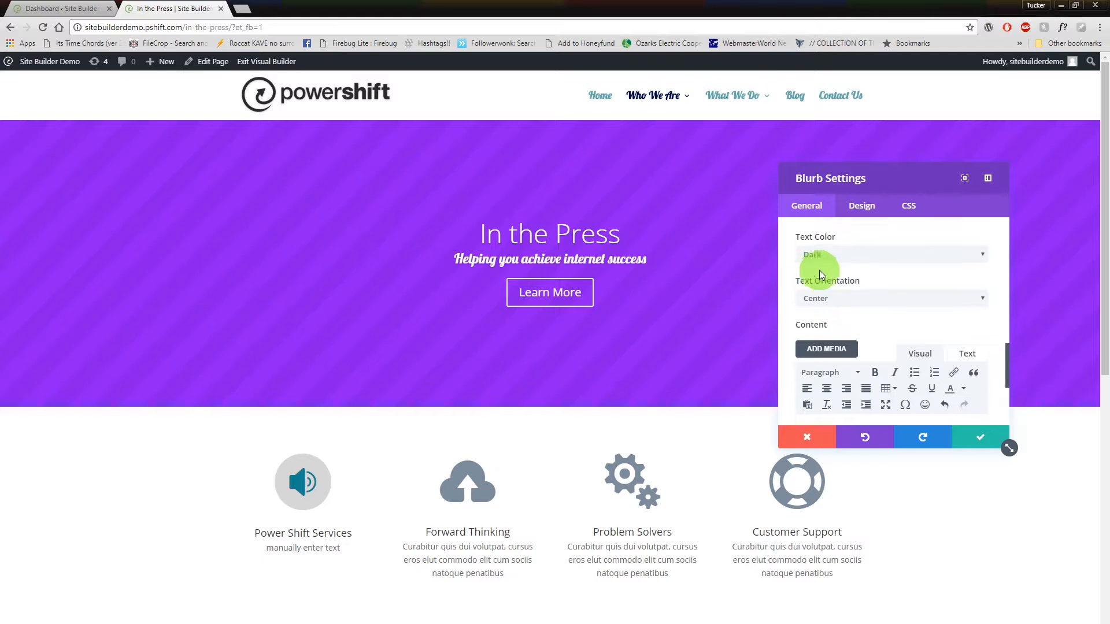
scroll(850, 271, up, 2)
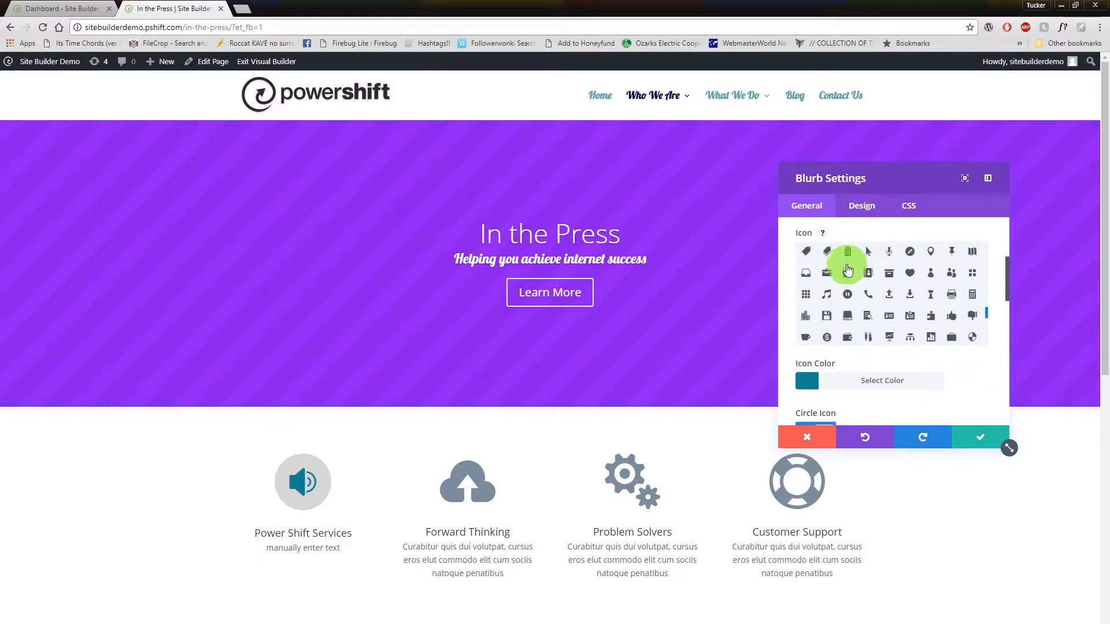
scroll(874, 231, up, 3)
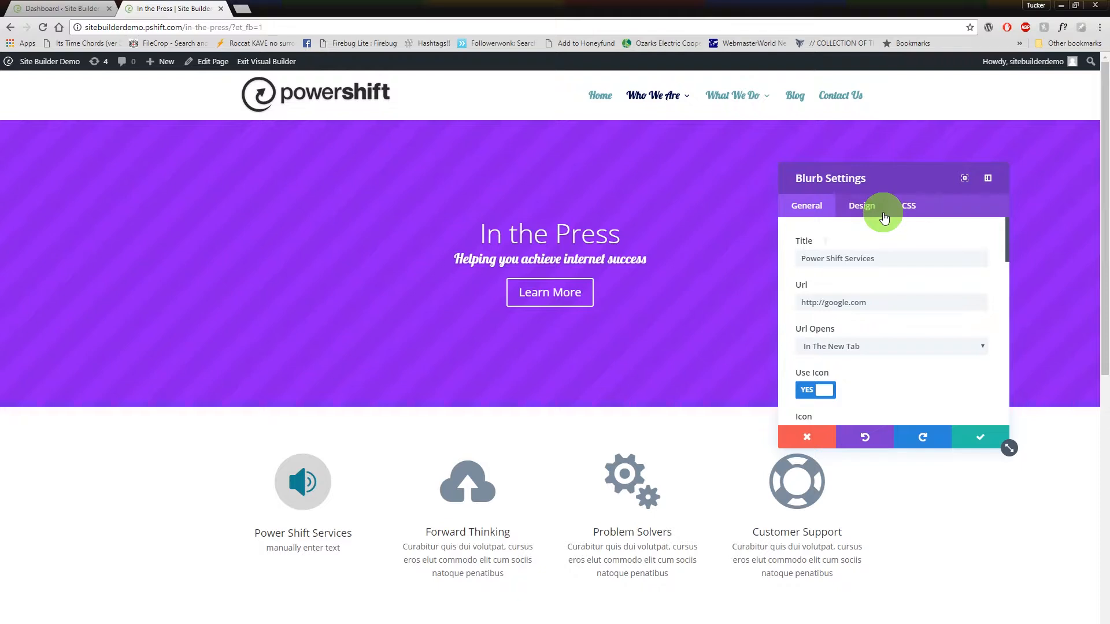
click(982, 440)
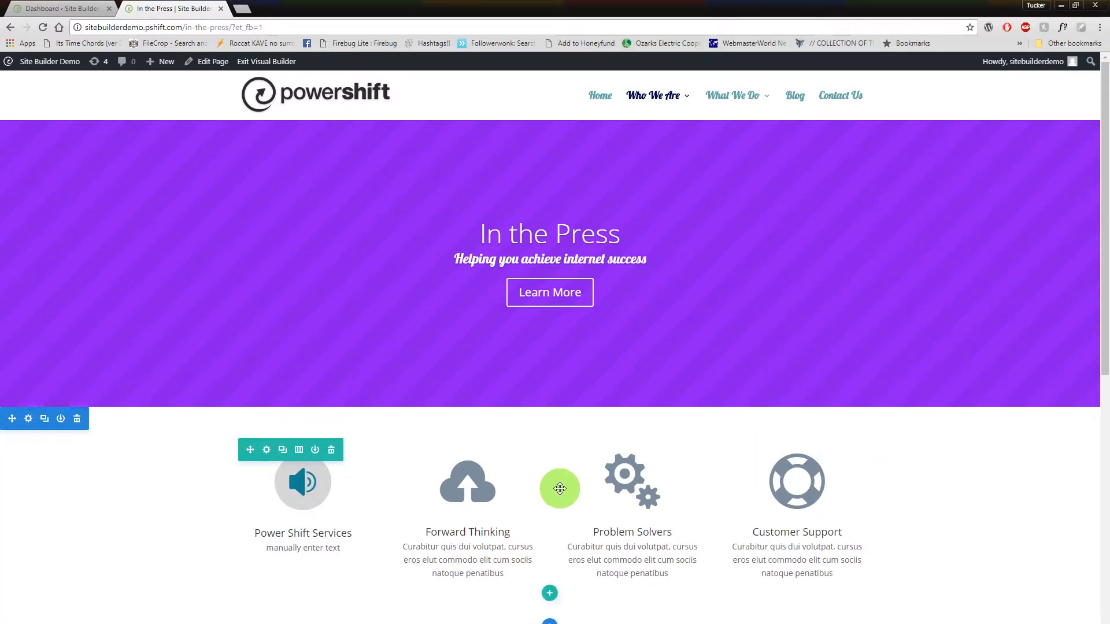
Open the settings of the bar counters beside Our Story and set the Brand Strategy bar to 50 percent.
scroll(558, 488, down, 1)
scroll(405, 578, down, 1)
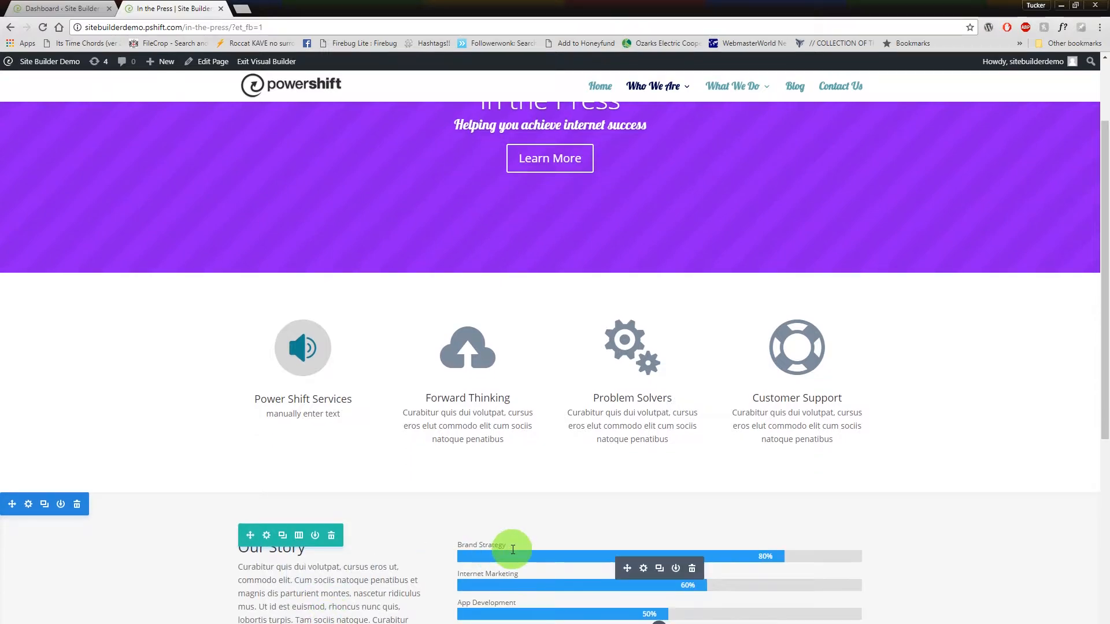
scroll(578, 520, down, 2)
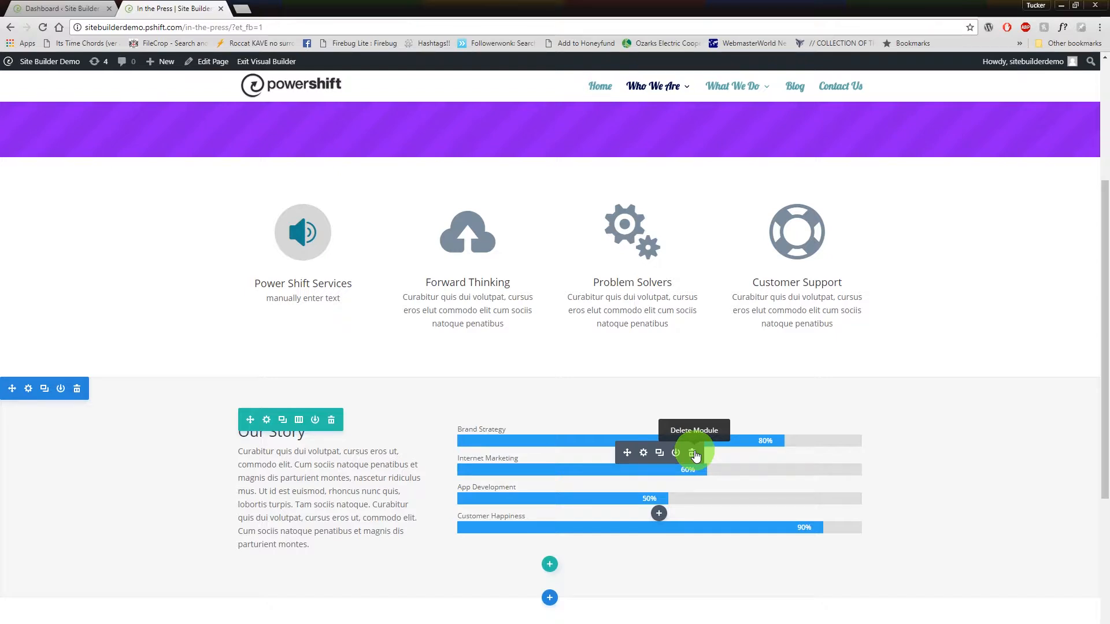
click(645, 456)
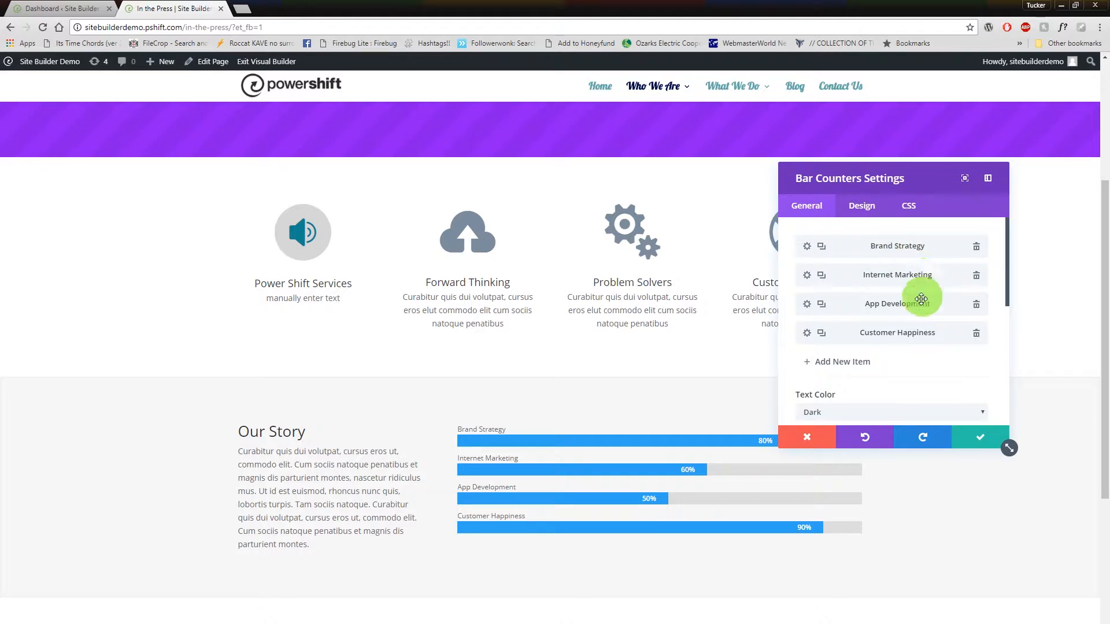
click(807, 248)
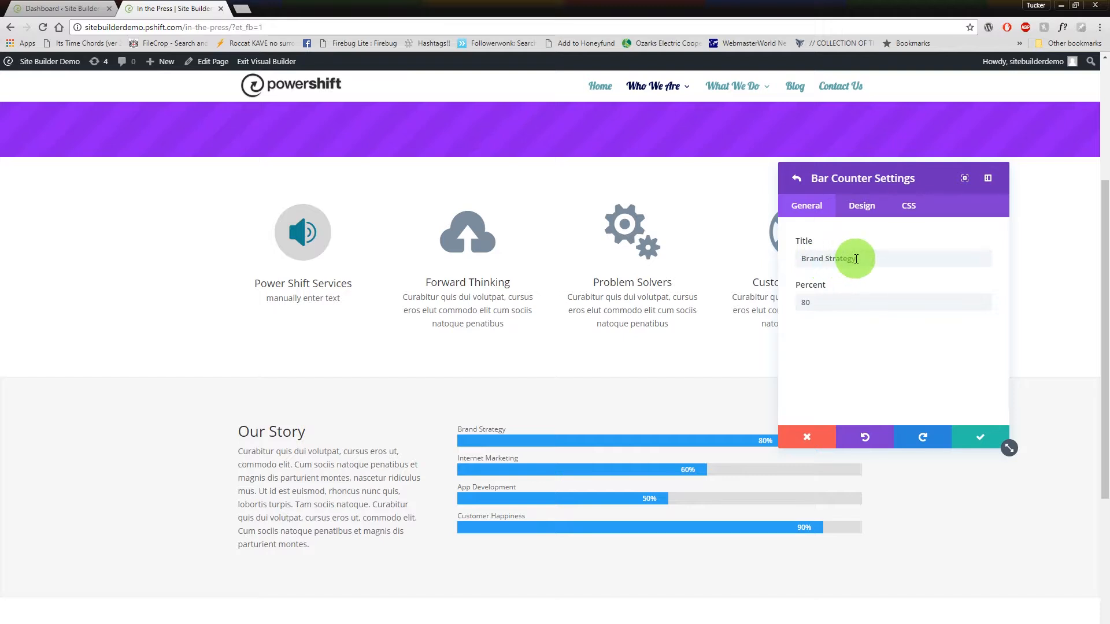
drag(856, 258, 751, 256)
drag(832, 304, 804, 305)
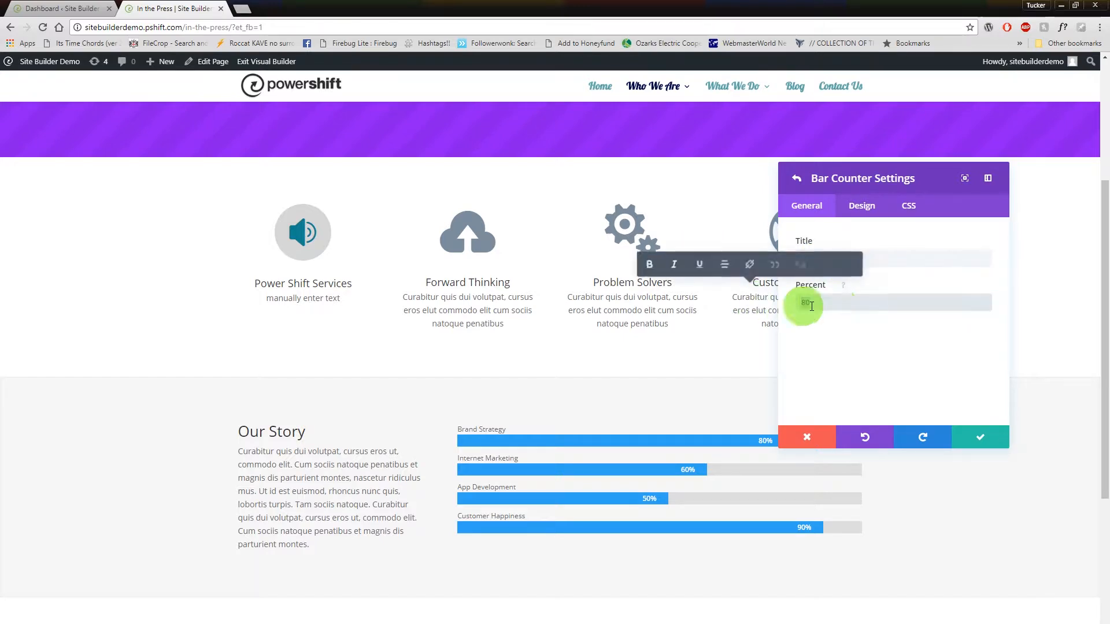
text(50)
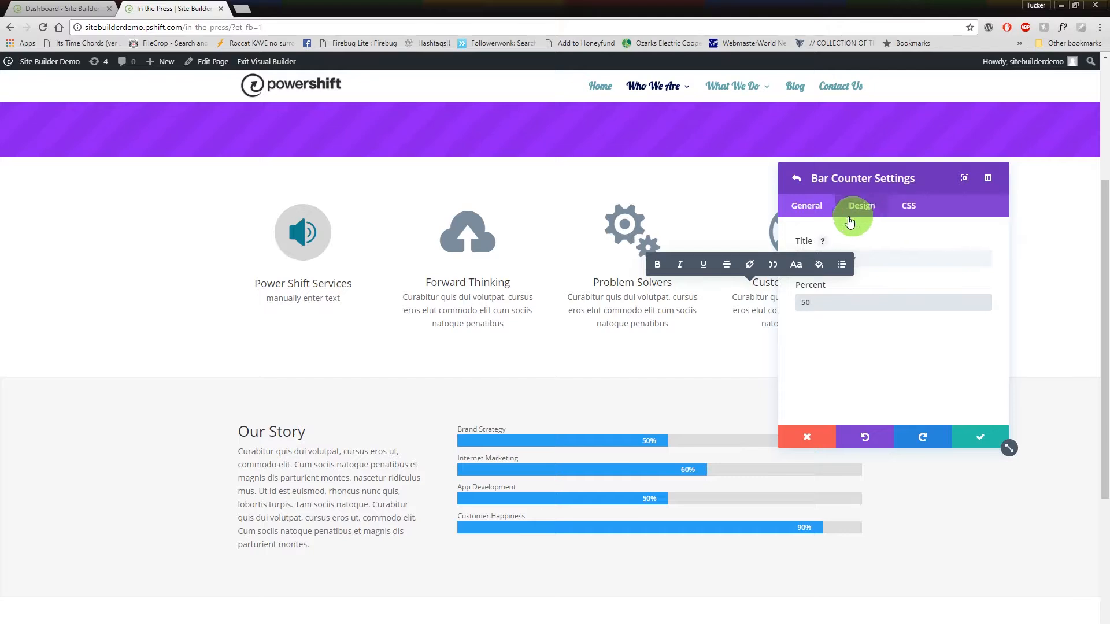
click(799, 183)
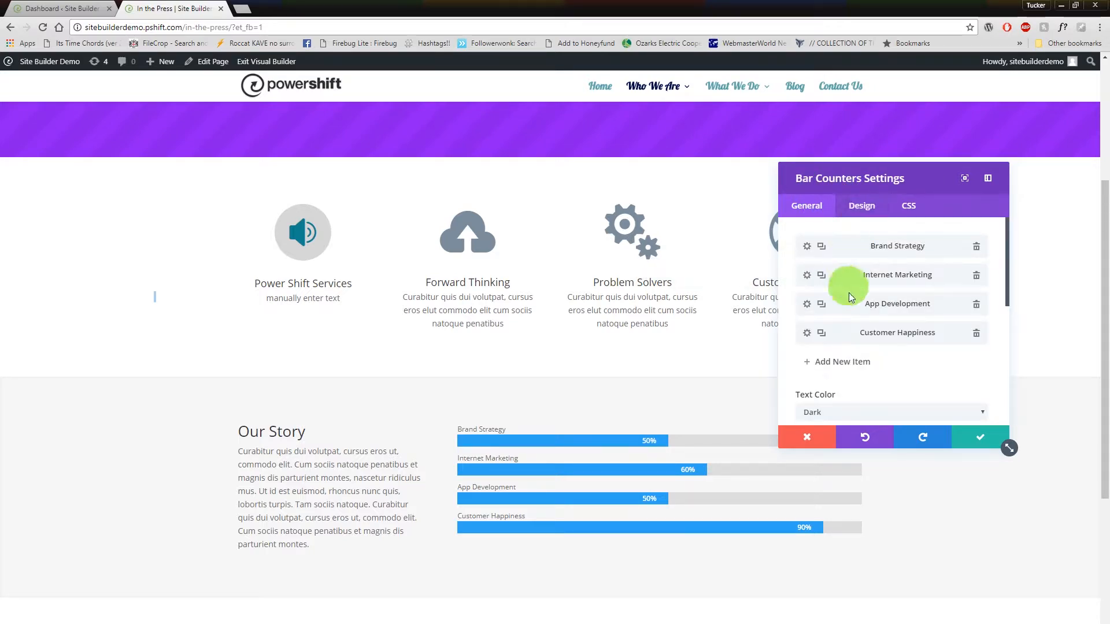
Change the bar counters' background color to a soft, muted red.
scroll(858, 361, down, 2)
scroll(848, 338, down, 1)
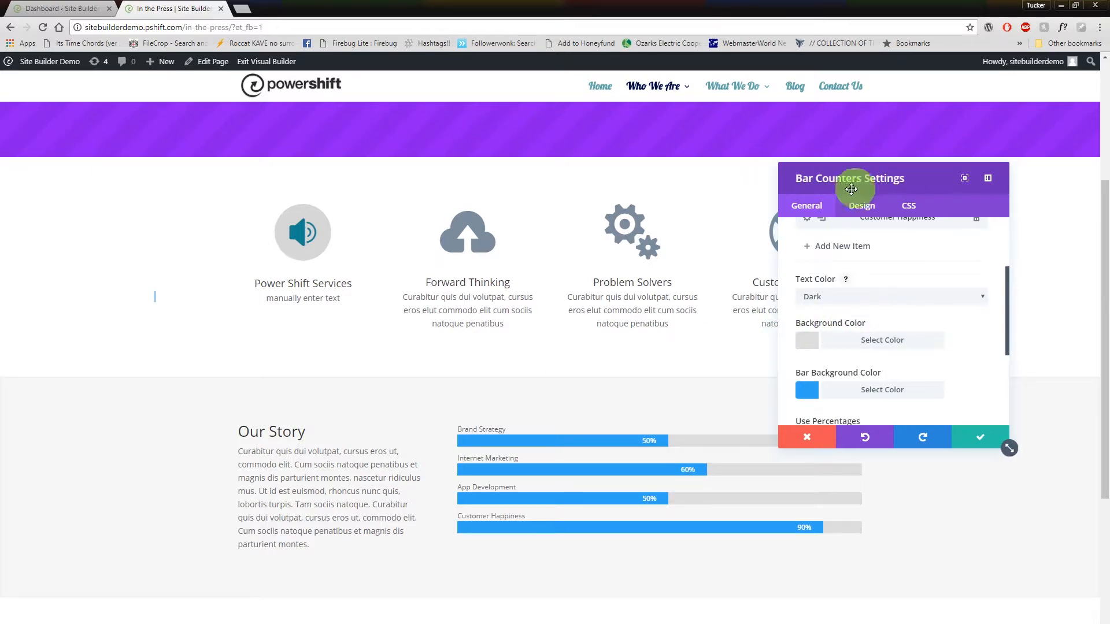
click(842, 301)
click(841, 300)
click(813, 345)
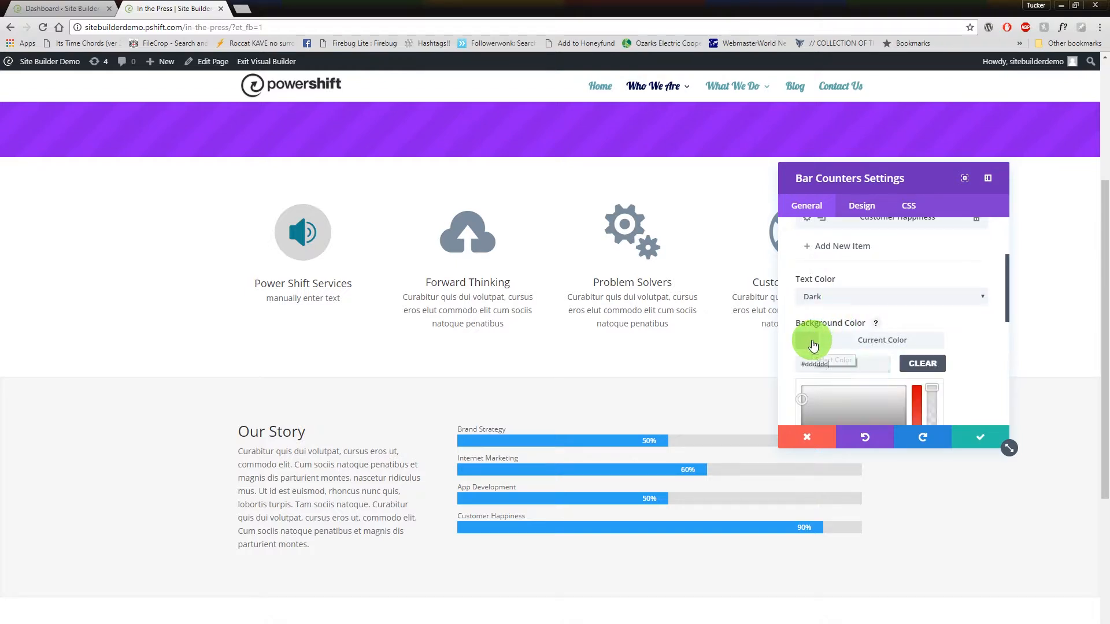
scroll(891, 378, down, 2)
drag(917, 363, 925, 247)
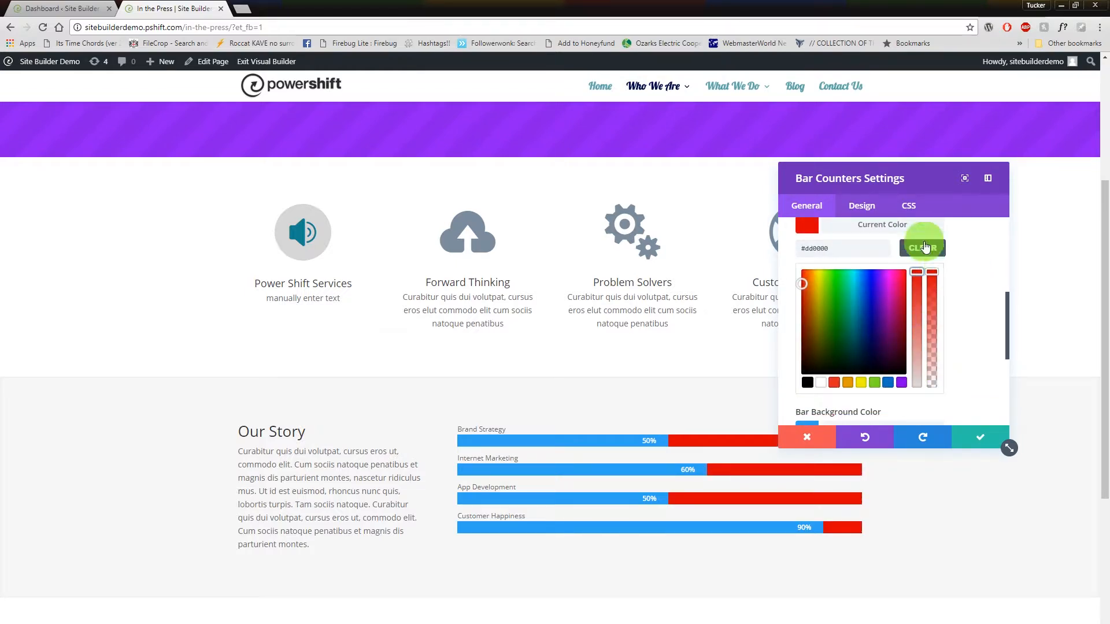
scroll(963, 318, up, 1)
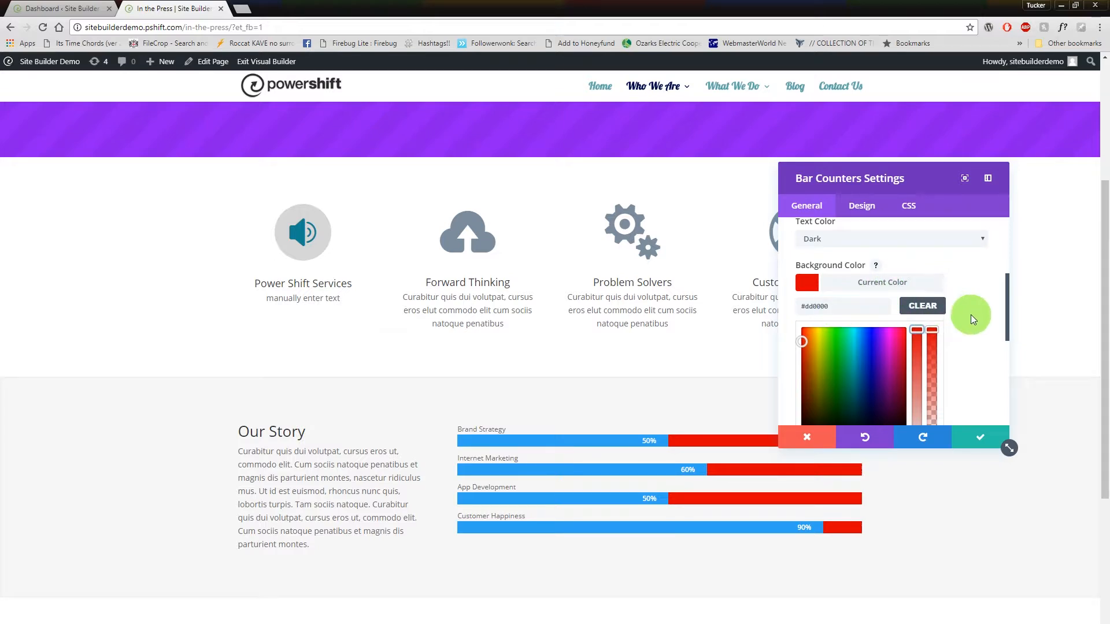
scroll(971, 314, down, 1)
click(918, 330)
Set the bar background color of the bar counters to the green swatch.
scroll(925, 330, down, 1)
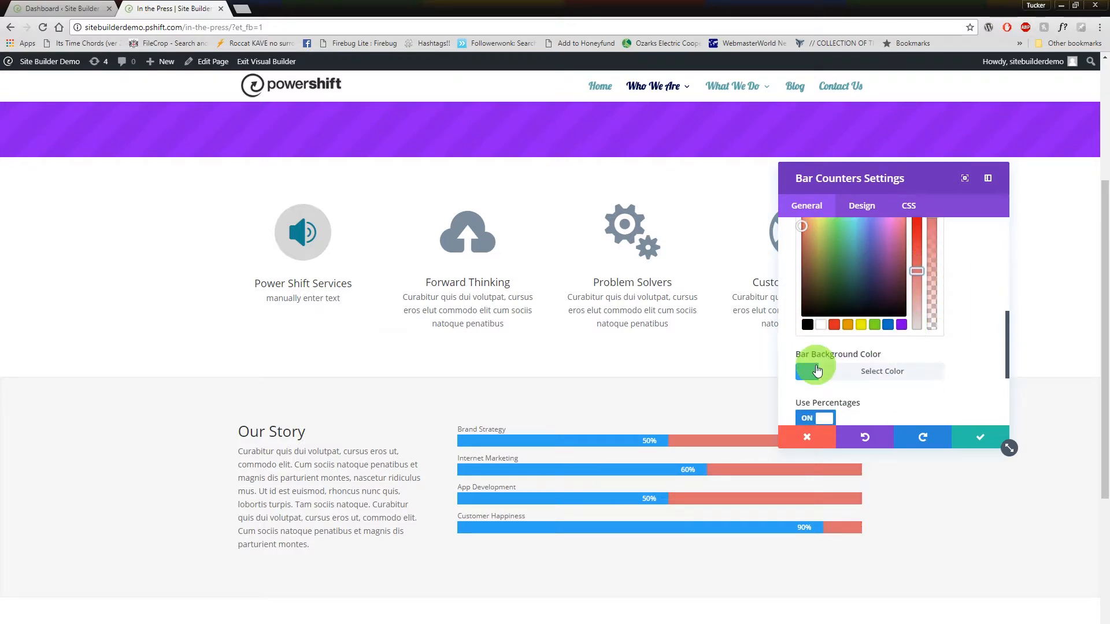
scroll(850, 361, down, 1)
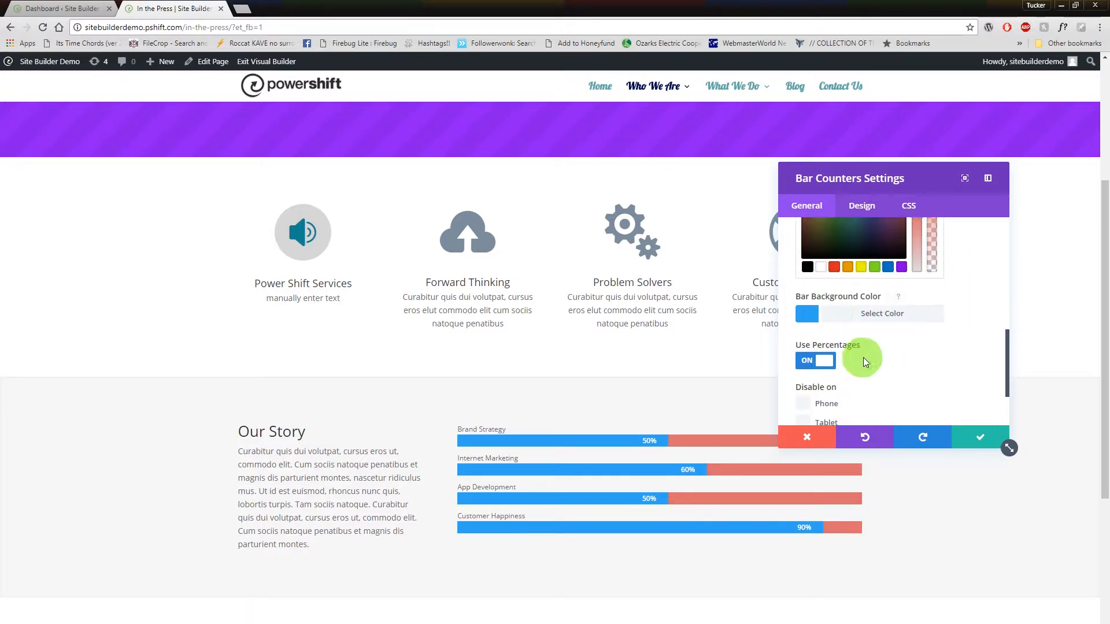
click(808, 316)
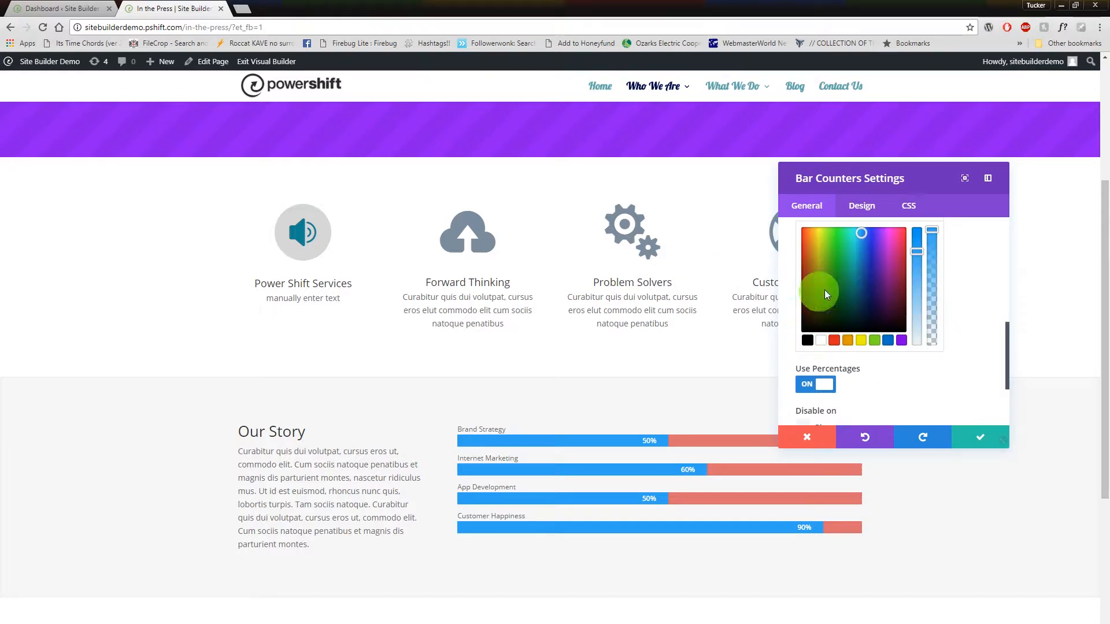
click(836, 342)
click(871, 342)
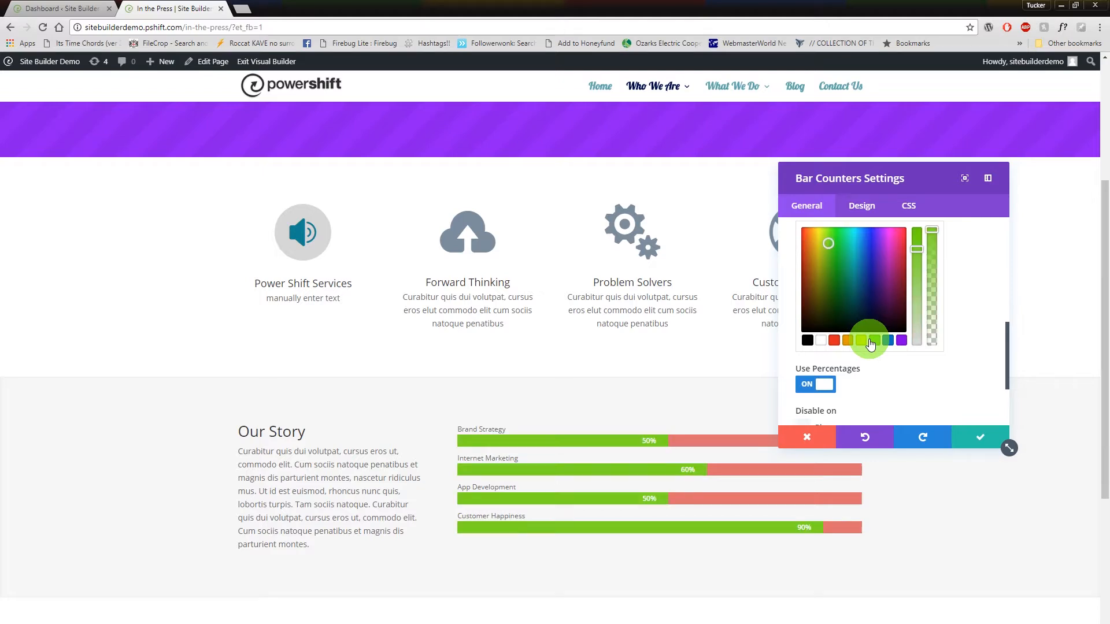
Check the remaining general options of the bar counters and save the module's changes.
scroll(957, 393, down, 2)
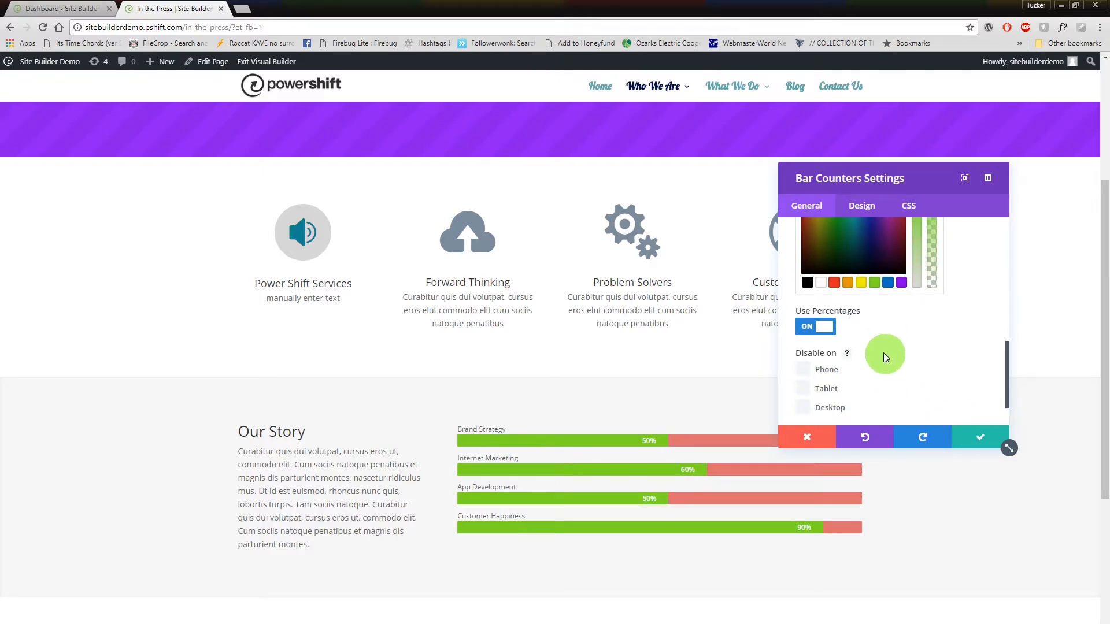
click(830, 337)
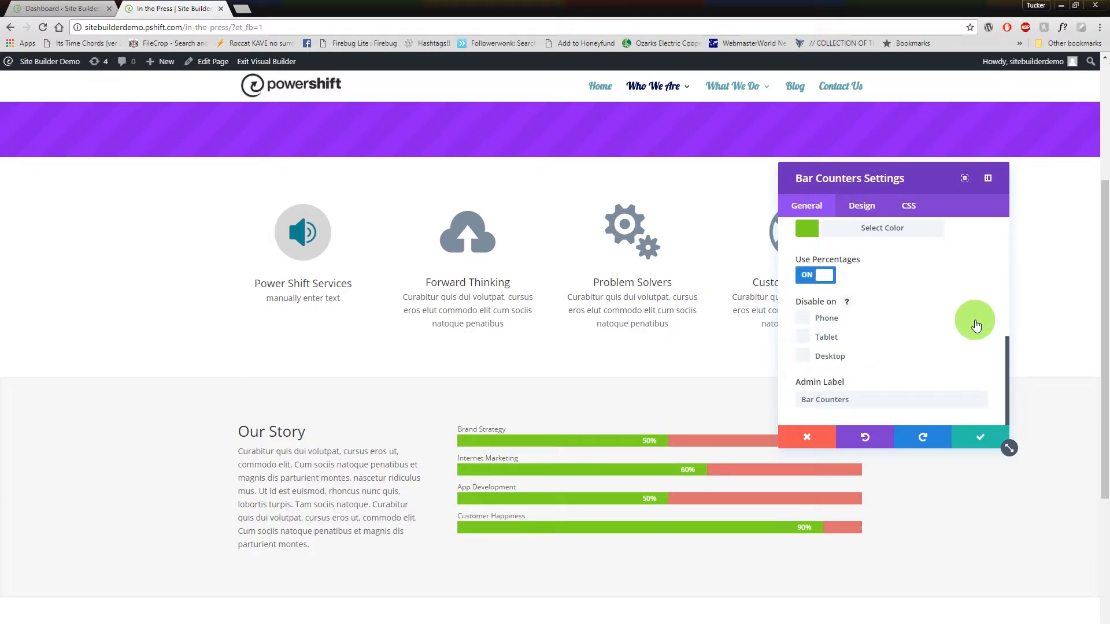
scroll(937, 355, up, 5)
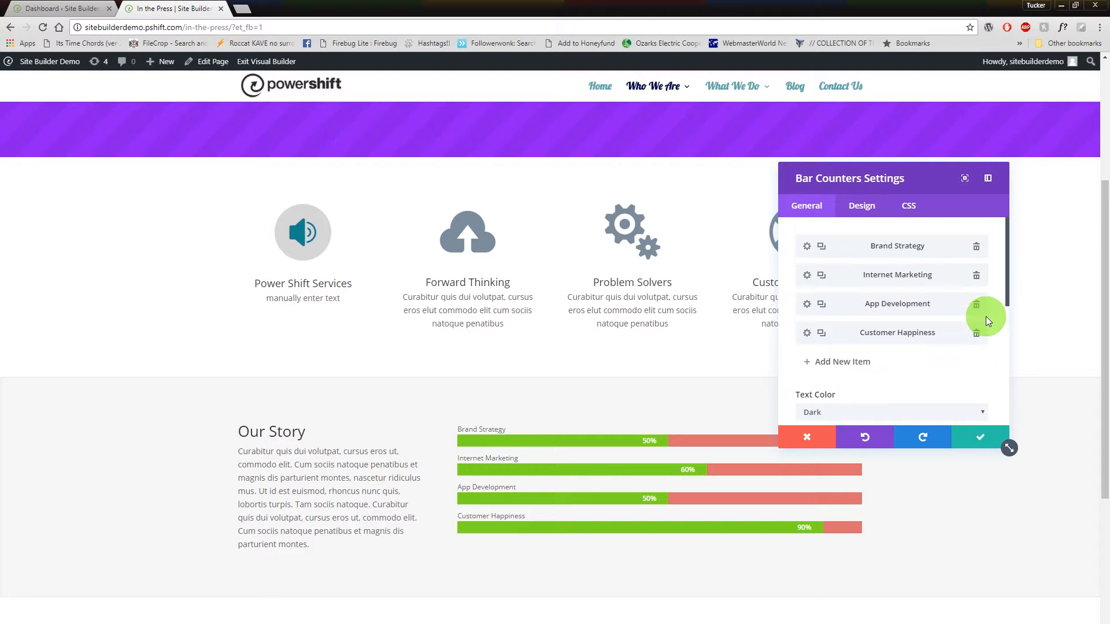
click(993, 438)
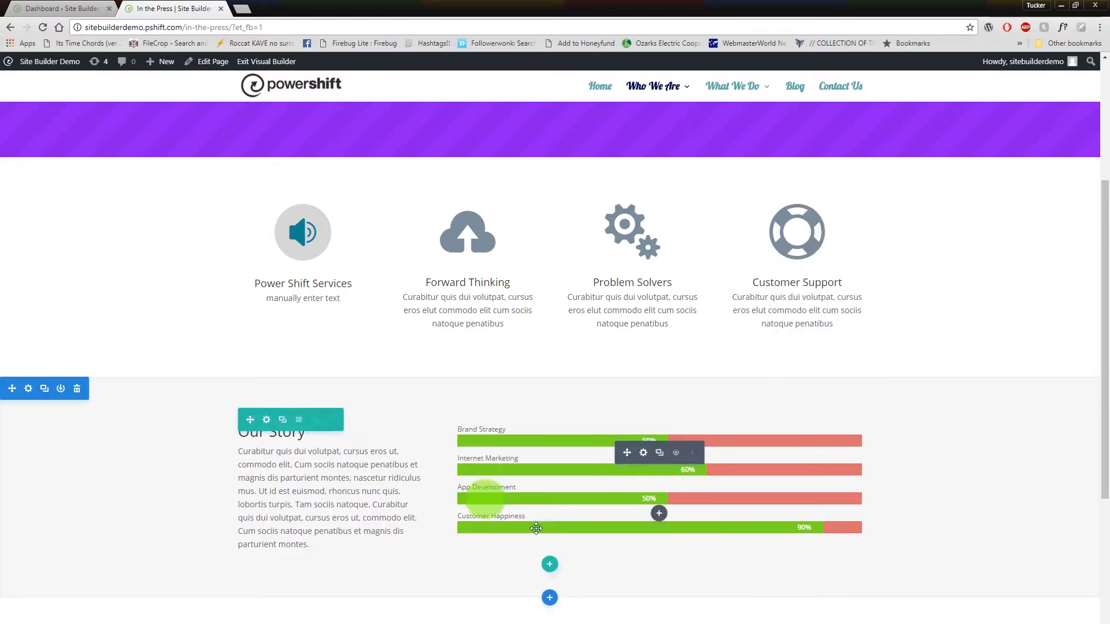
Replace the paragraph below the Our Story heading with several lines of random placeholder letters directly on the page.
click(369, 489)
drag(311, 545, 233, 445)
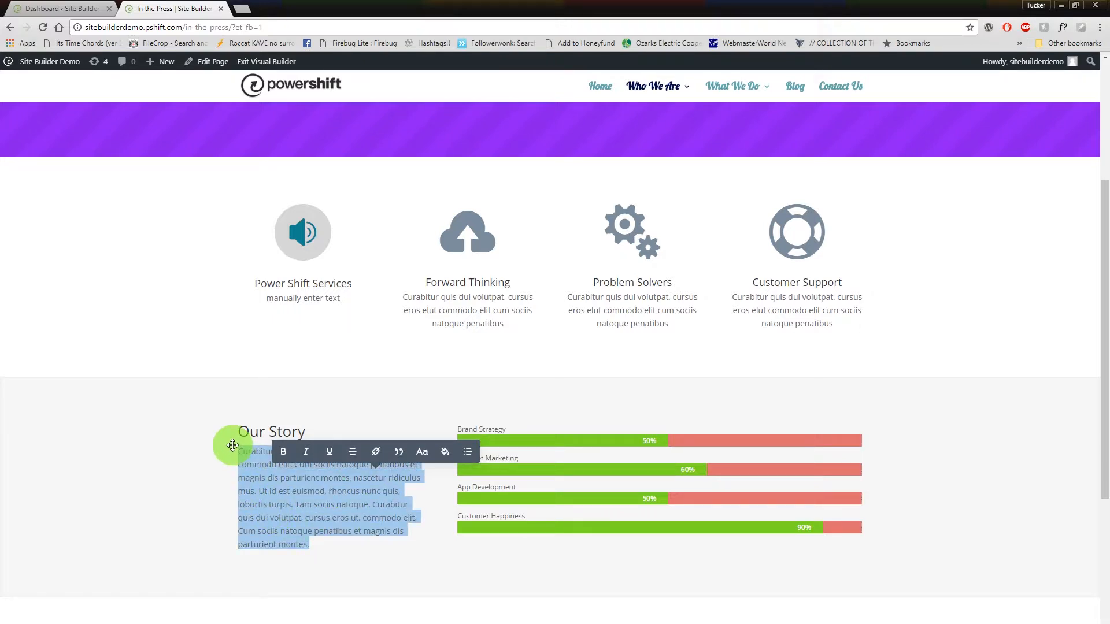
text(jaslkdfjas)
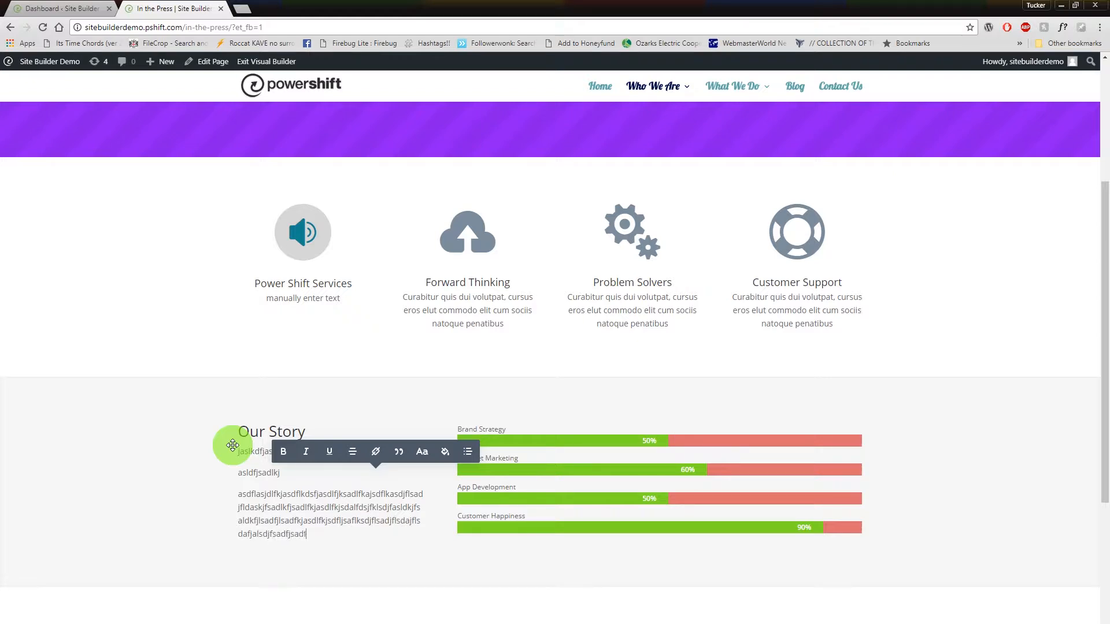
Remove the short opening lines of the Our Story placeholder text, extend its last paragraph with more random letters and finish inline editing.
drag(251, 494, 210, 453)
key(BackSpace)
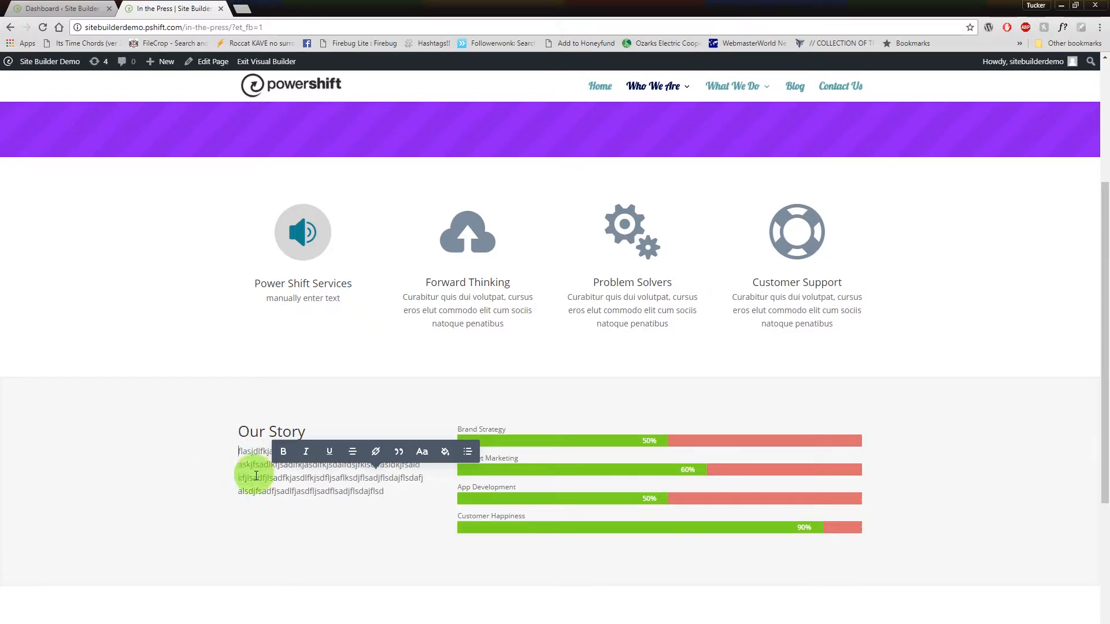
click(396, 487)
text(fasdfadsfasdfsadfsad)
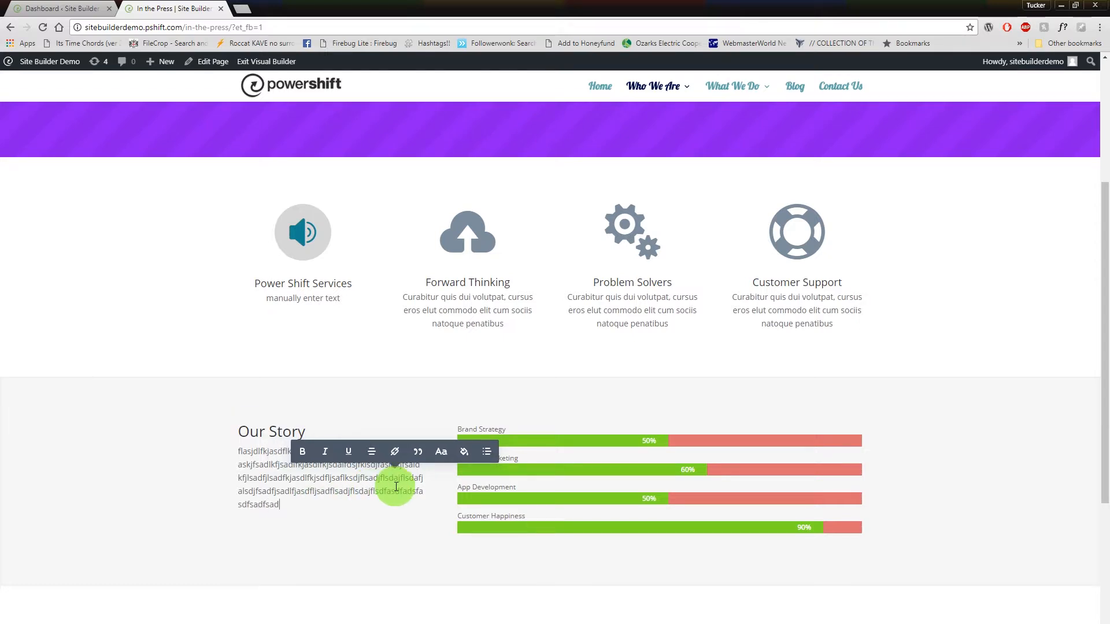
text(fsadfdsafdsafdsafasdfsadfdsaffadsfas)
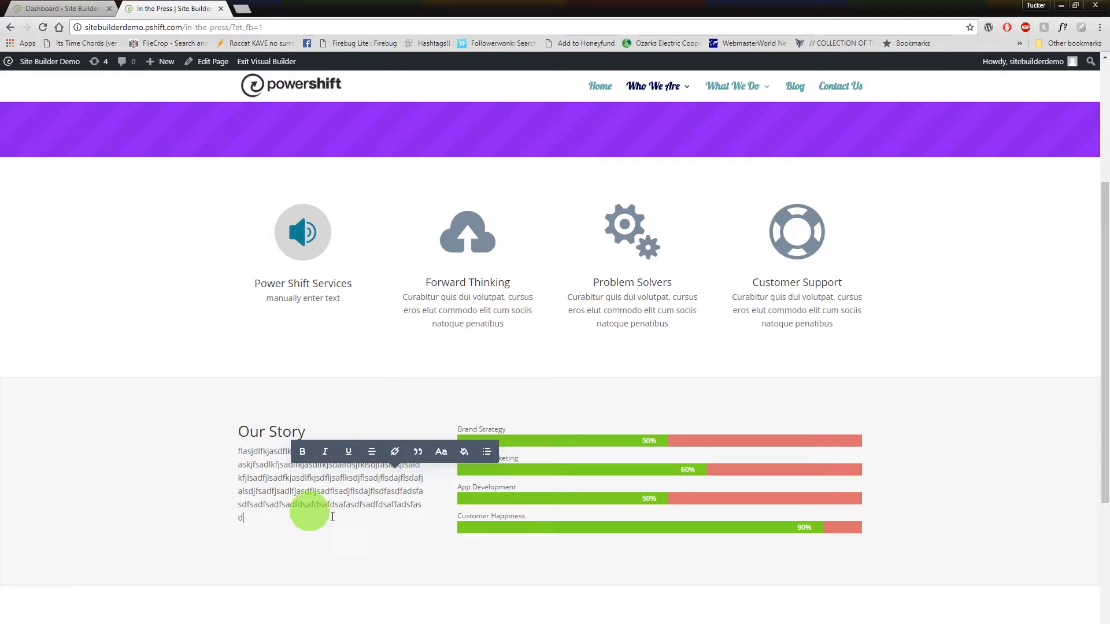
scroll(370, 515, down, 2)
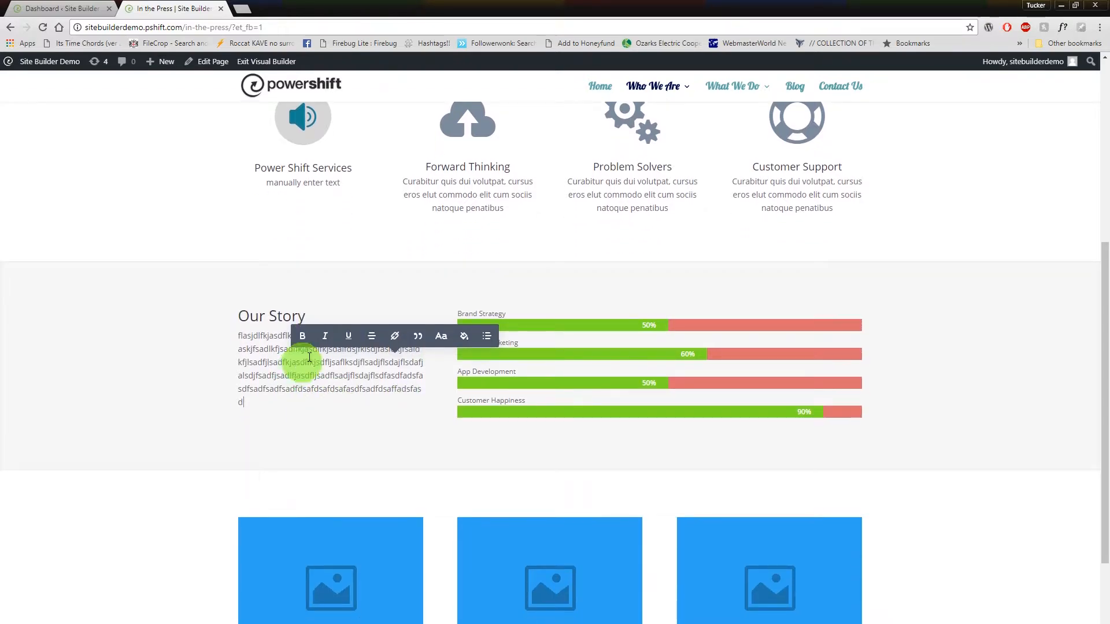
click(227, 377)
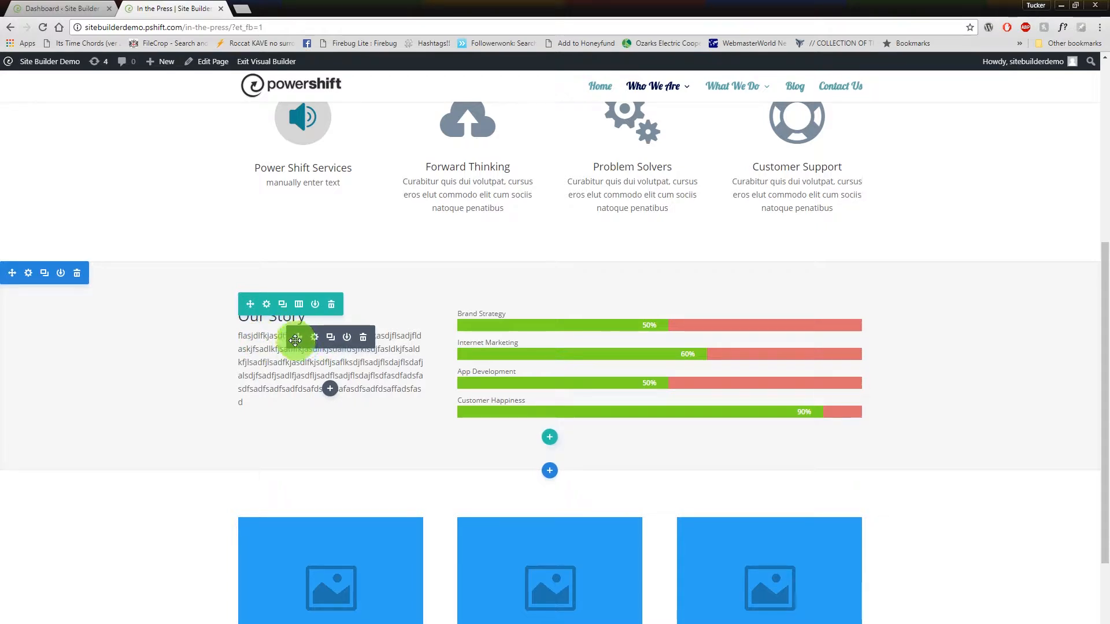
Open the Our Story text module's settings, review its orientation, content and visibility options, and save them.
click(316, 338)
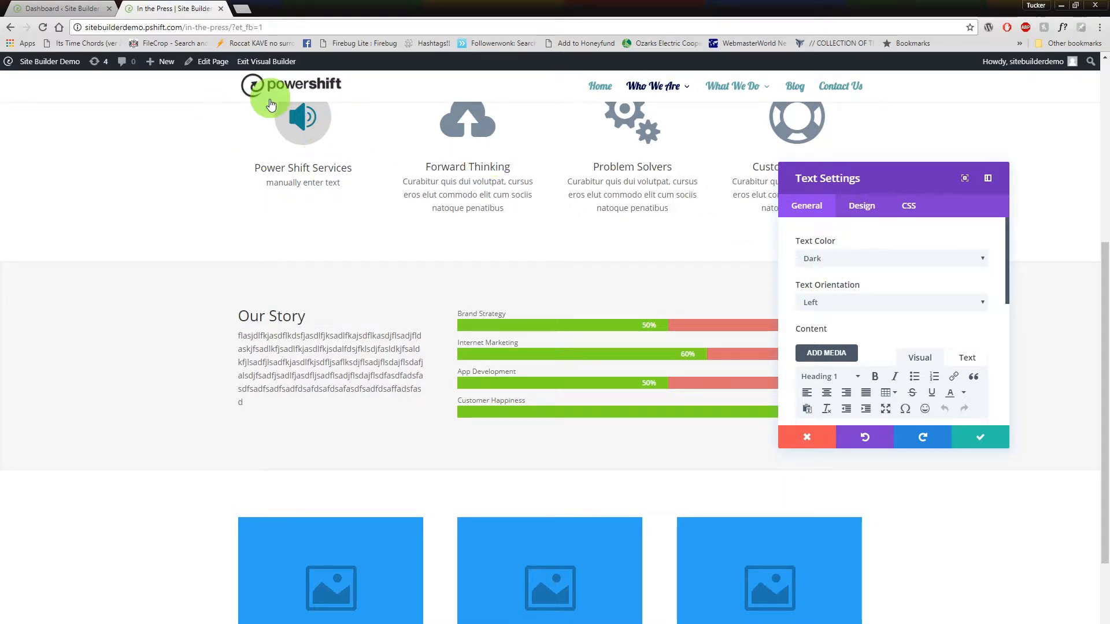
scroll(812, 256, down, 1)
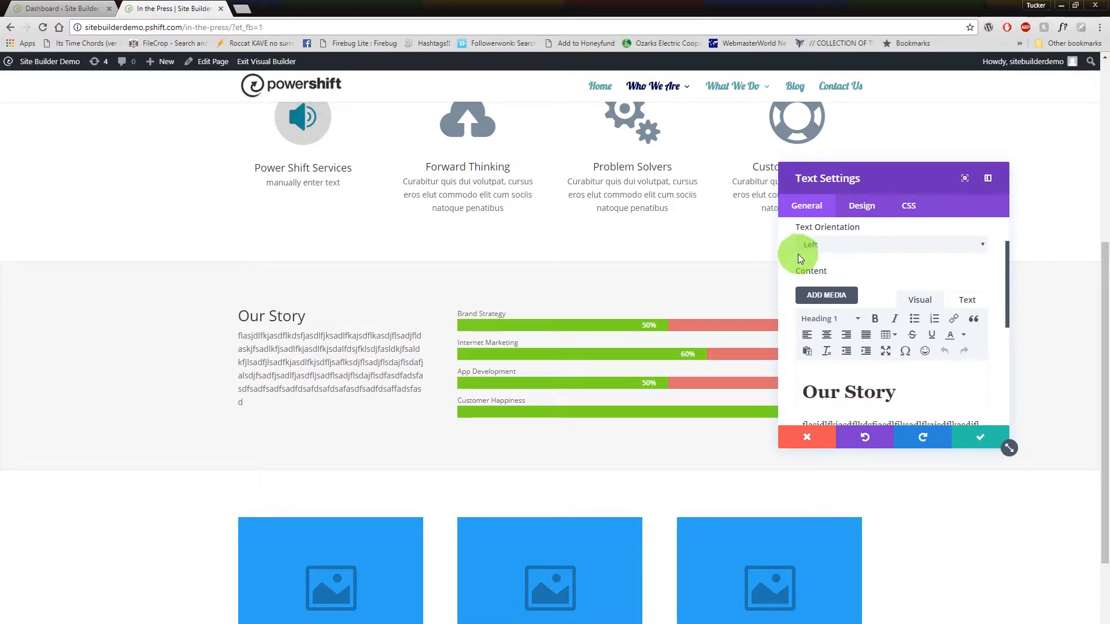
scroll(795, 256, down, 1)
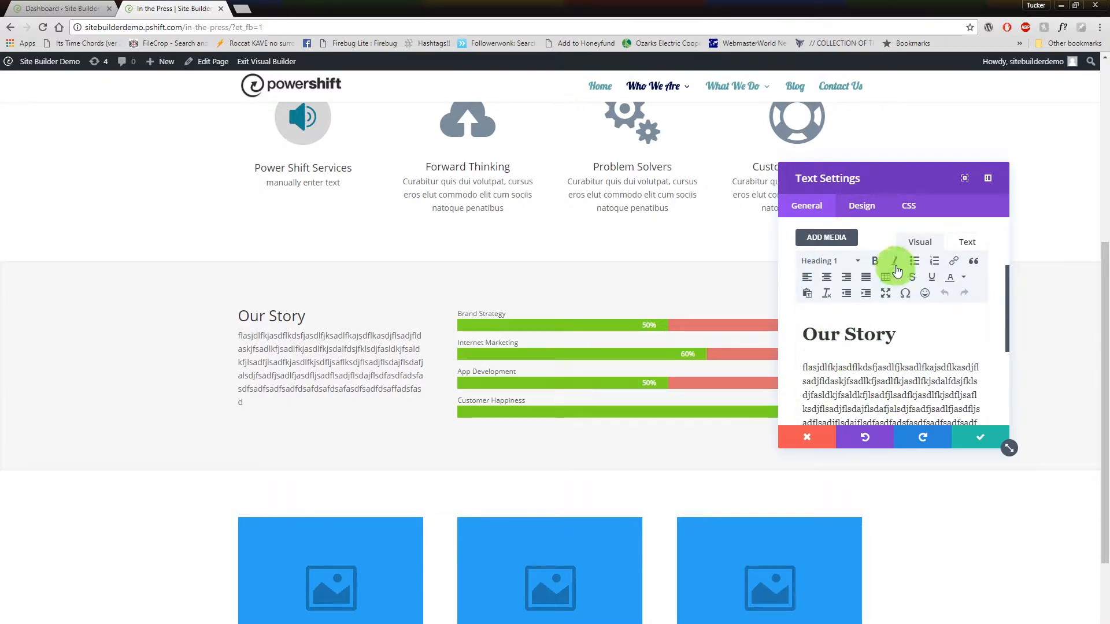
scroll(816, 332, down, 2)
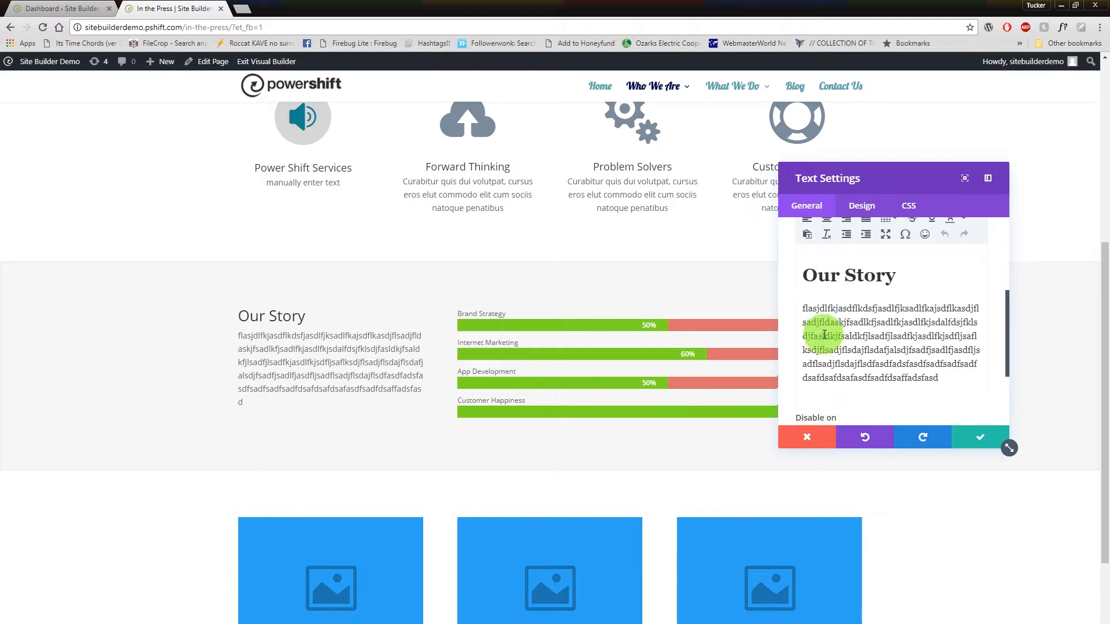
scroll(862, 354, up, 1)
scroll(805, 370, down, 2)
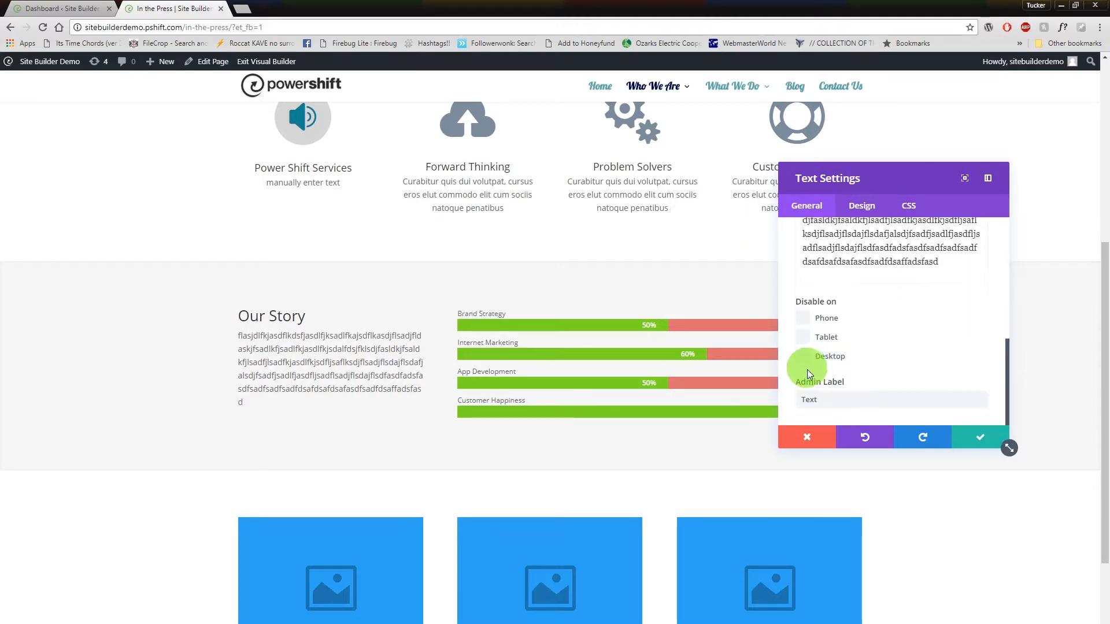
click(977, 439)
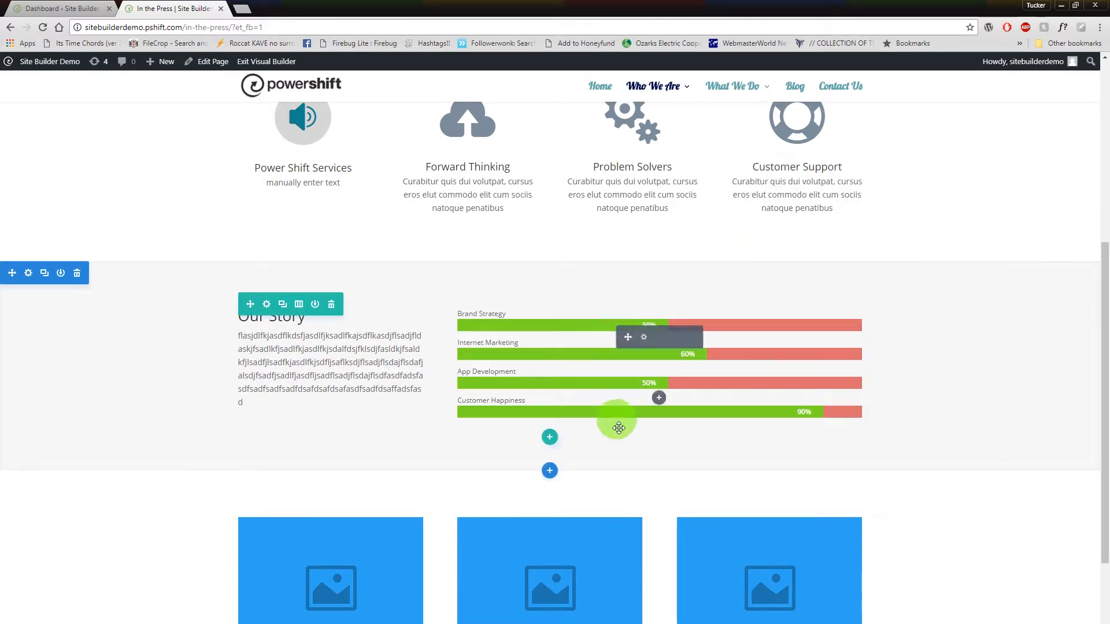
scroll(619, 439, up, 1)
scroll(629, 457, up, 4)
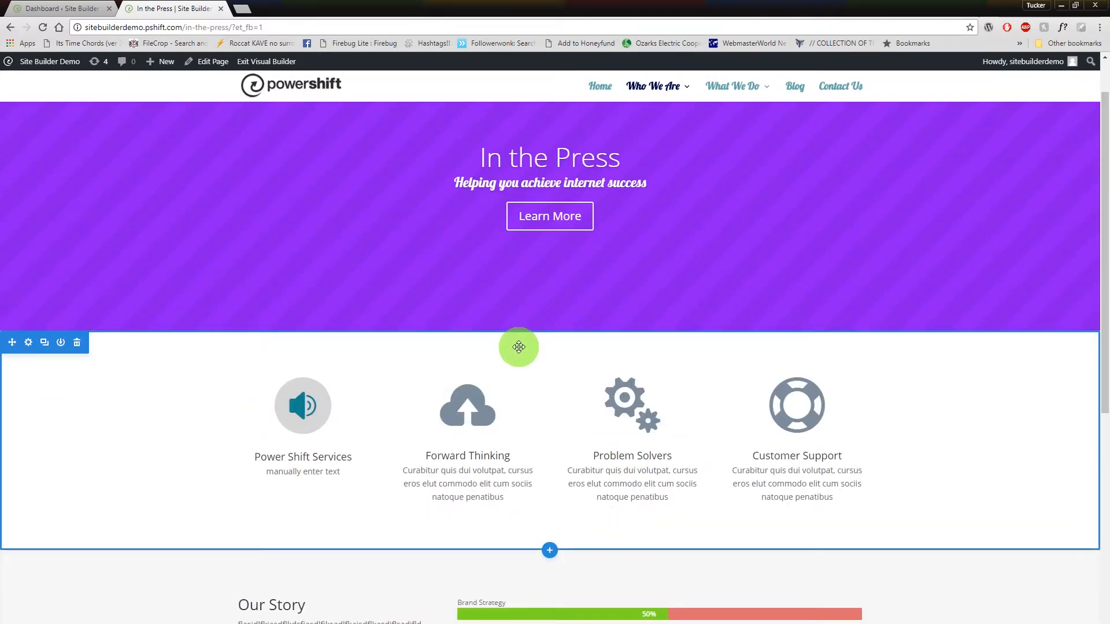
drag(545, 343, 567, 304)
scroll(607, 405, down, 2)
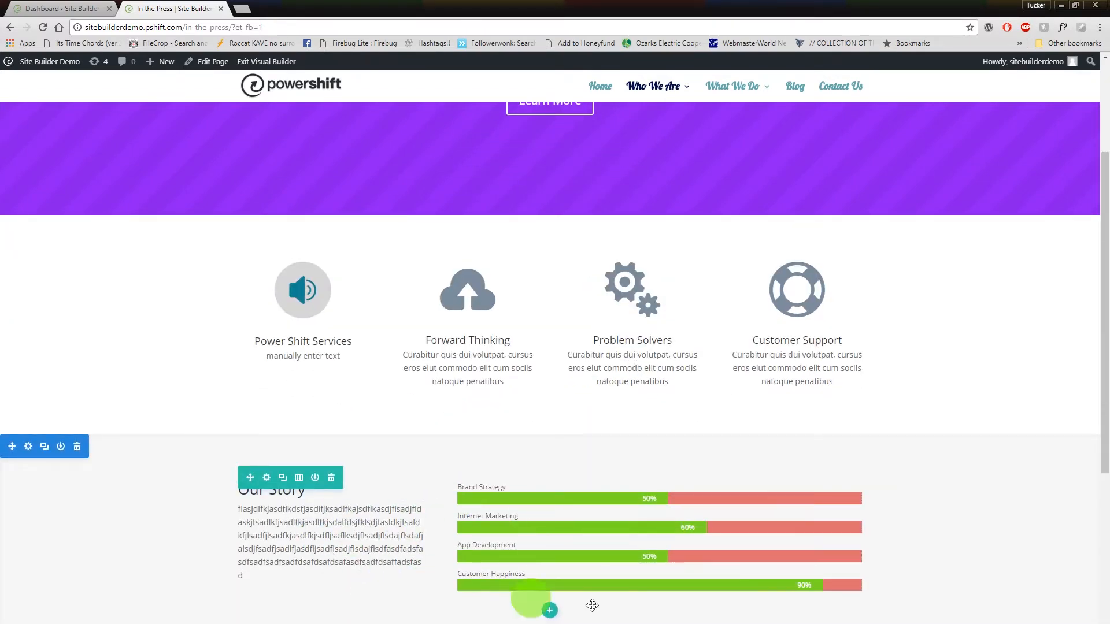
scroll(601, 550, down, 1)
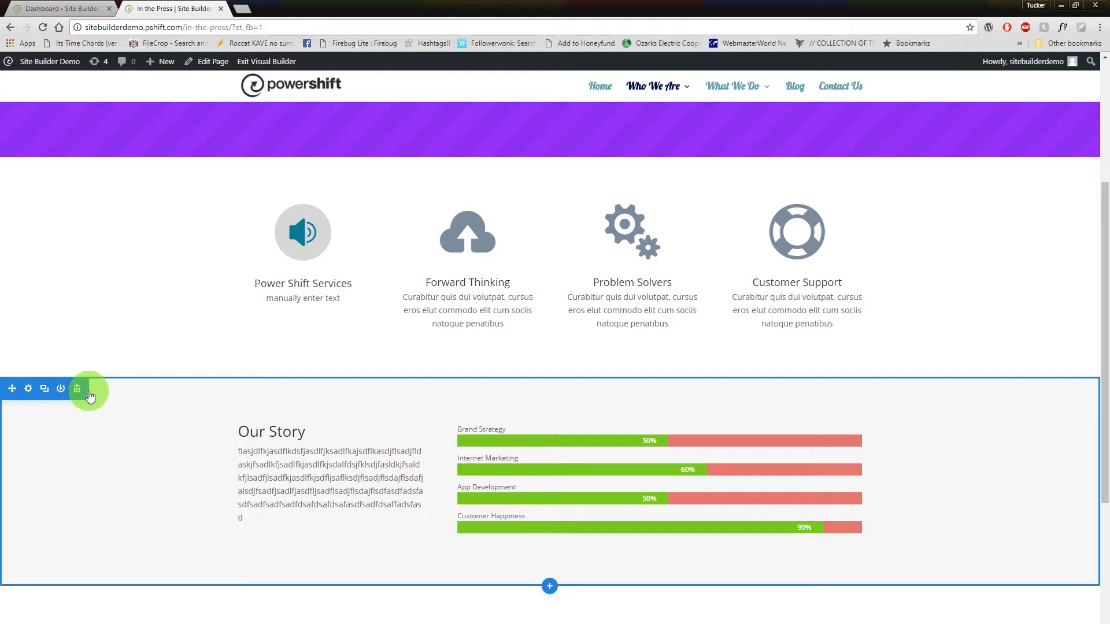
Set the Our Story section's background color to a translucent light blue, rgba(89,174,193,0.26).
click(29, 390)
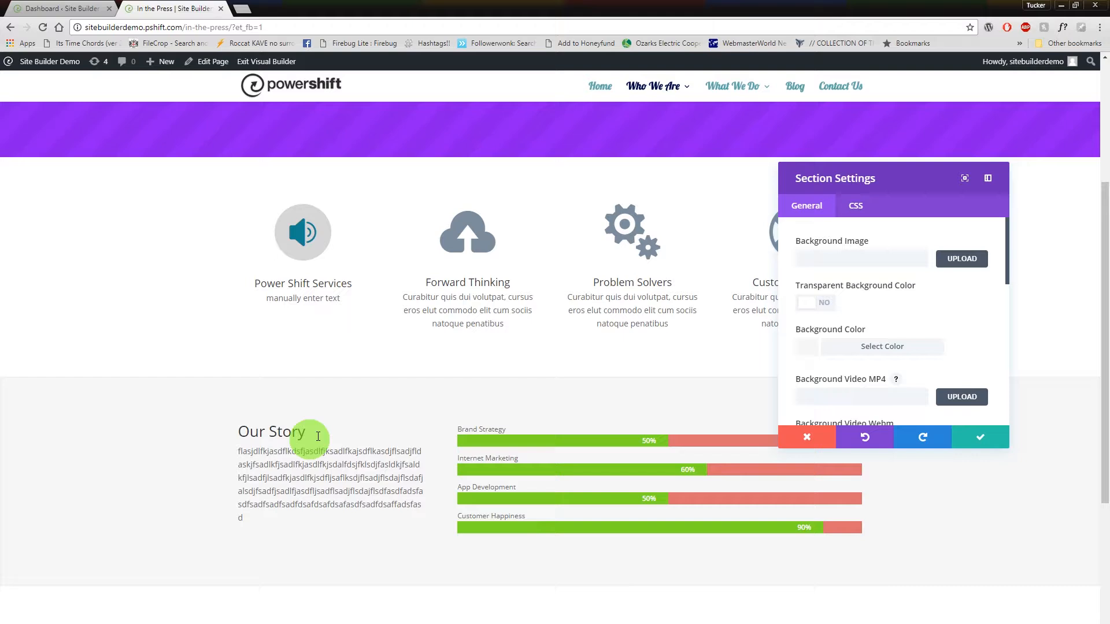
click(810, 354)
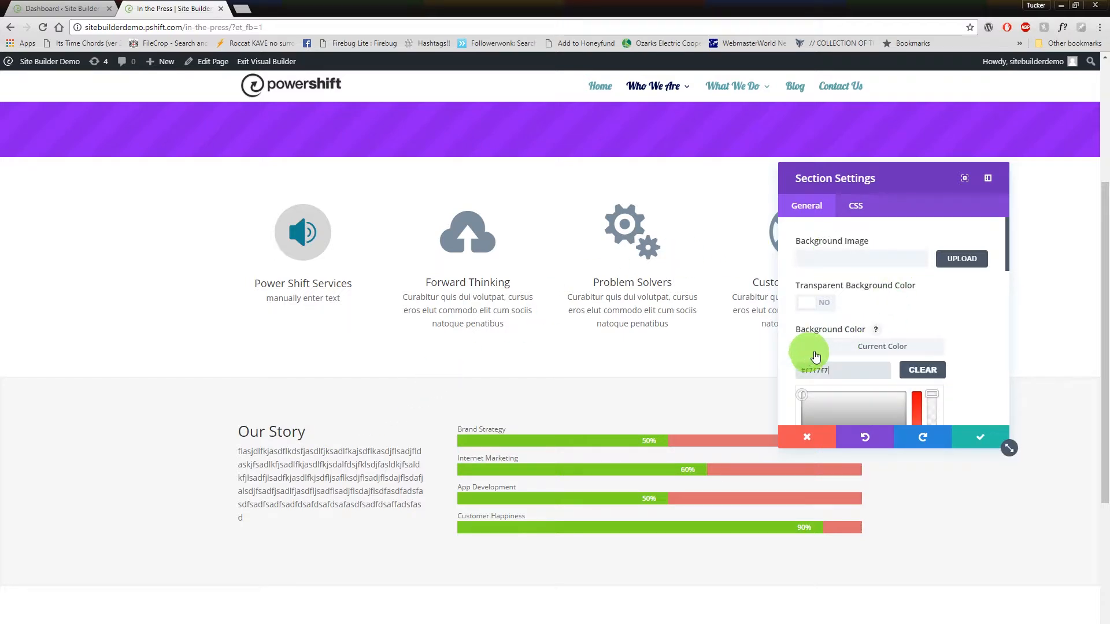
scroll(977, 348, down, 2)
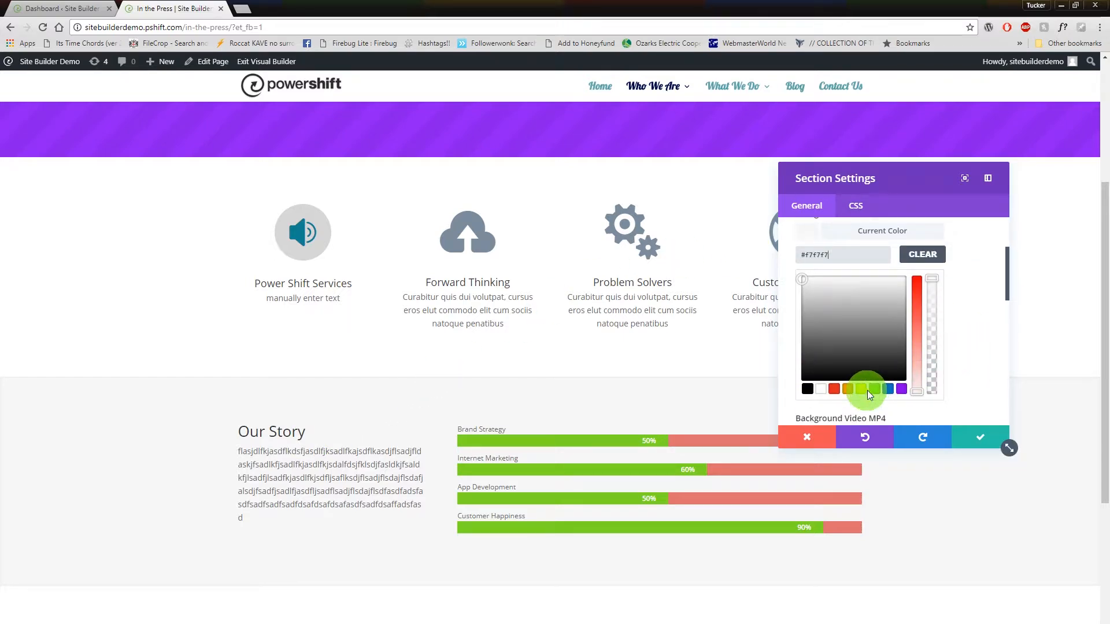
click(887, 390)
drag(920, 334, 916, 382)
drag(921, 282, 917, 330)
drag(933, 341, 935, 367)
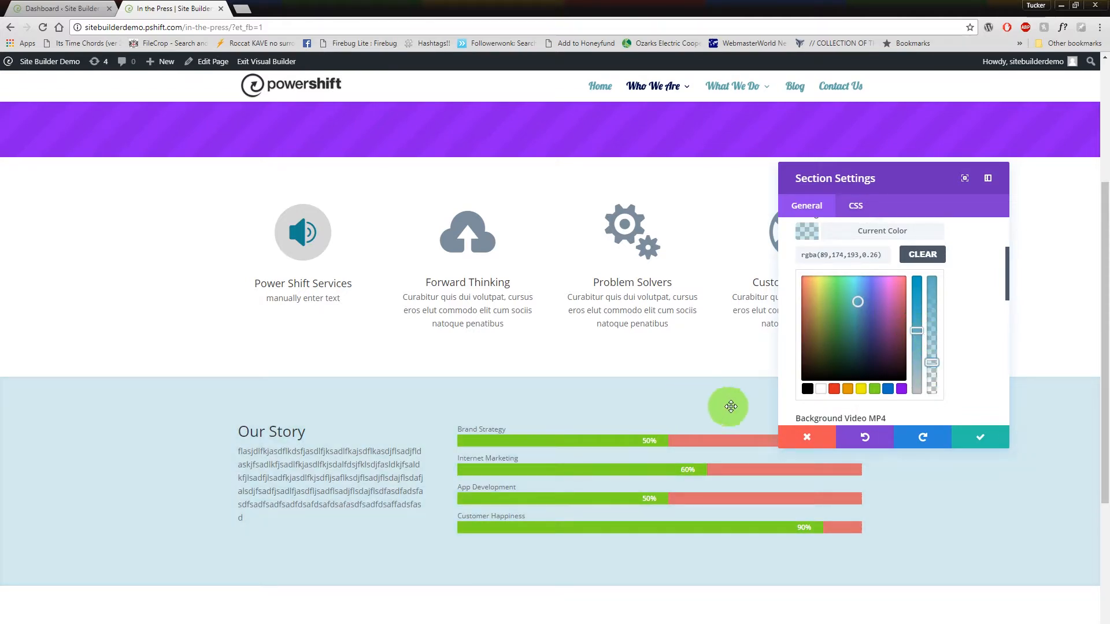
Open the media picker for the Our Story section's MP4 background video and close it without choosing a file.
scroll(968, 327, down, 1)
scroll(969, 327, down, 1)
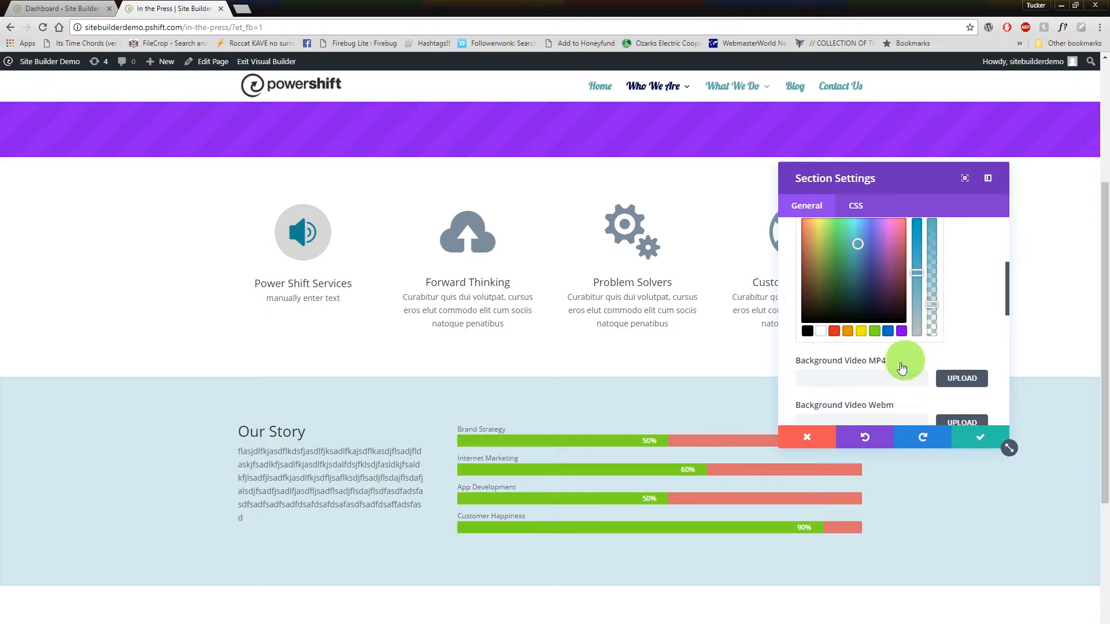
click(948, 380)
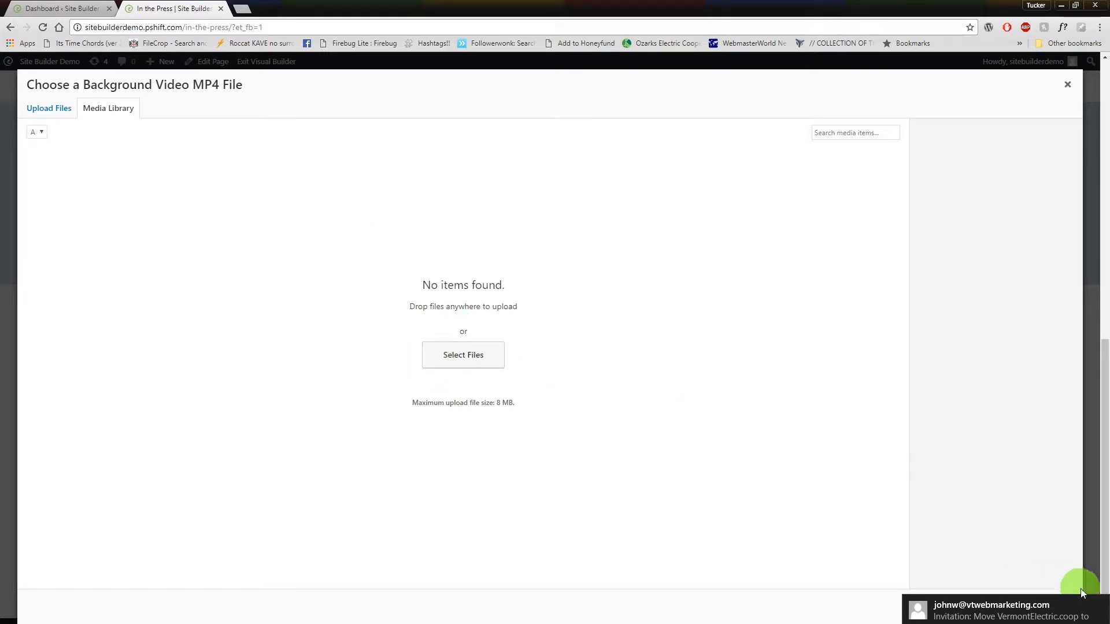
click(1098, 607)
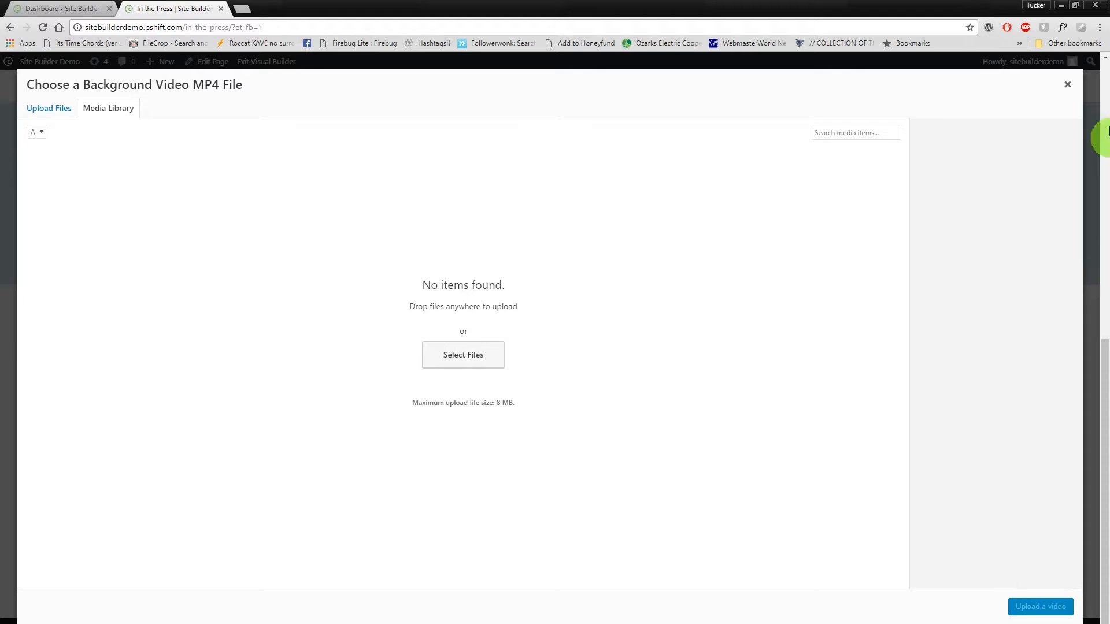
click(1067, 86)
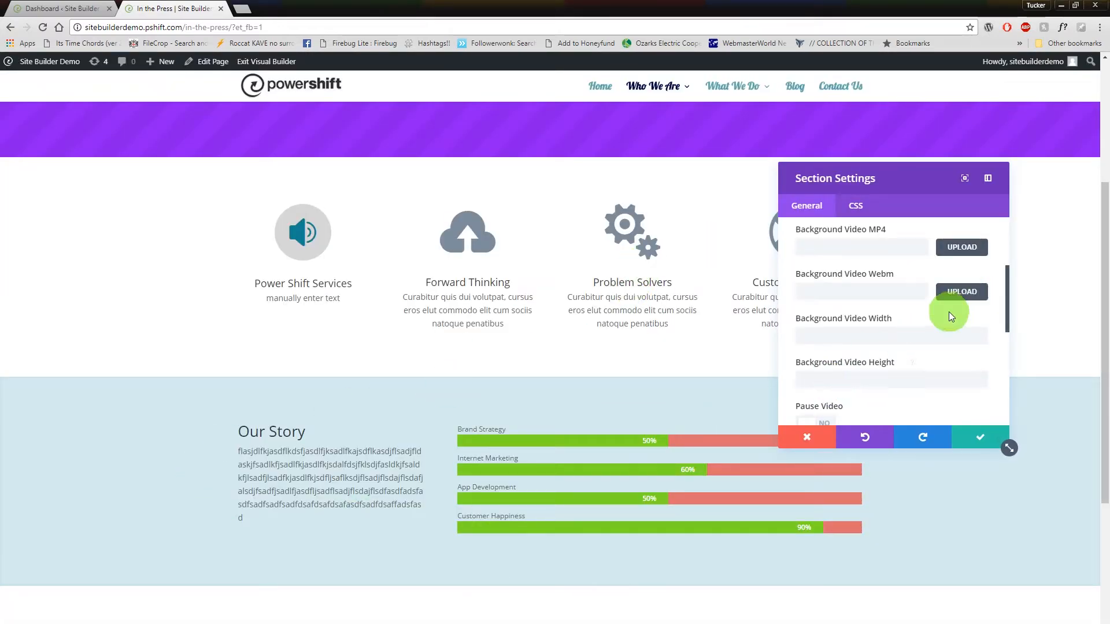
Review the Our Story section's video, inner shadow, parallax, padding and visibility options, and save the section settings.
scroll(949, 311, down, 2)
scroll(931, 360, down, 1)
scroll(931, 358, up, 1)
scroll(937, 339, down, 1)
scroll(957, 315, down, 2)
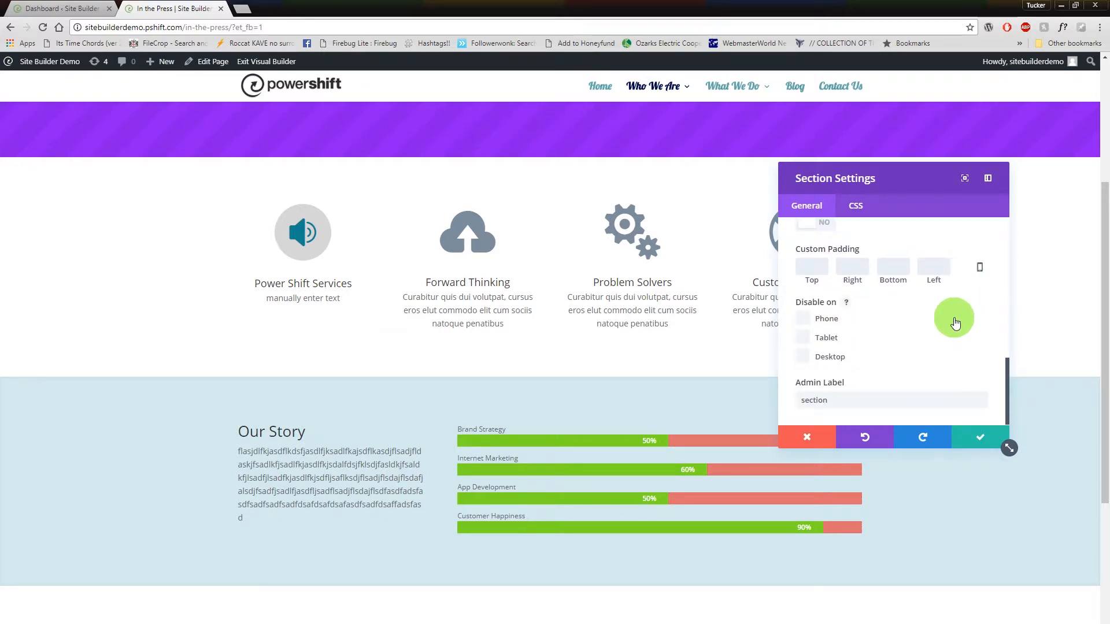
scroll(949, 336, up, 1)
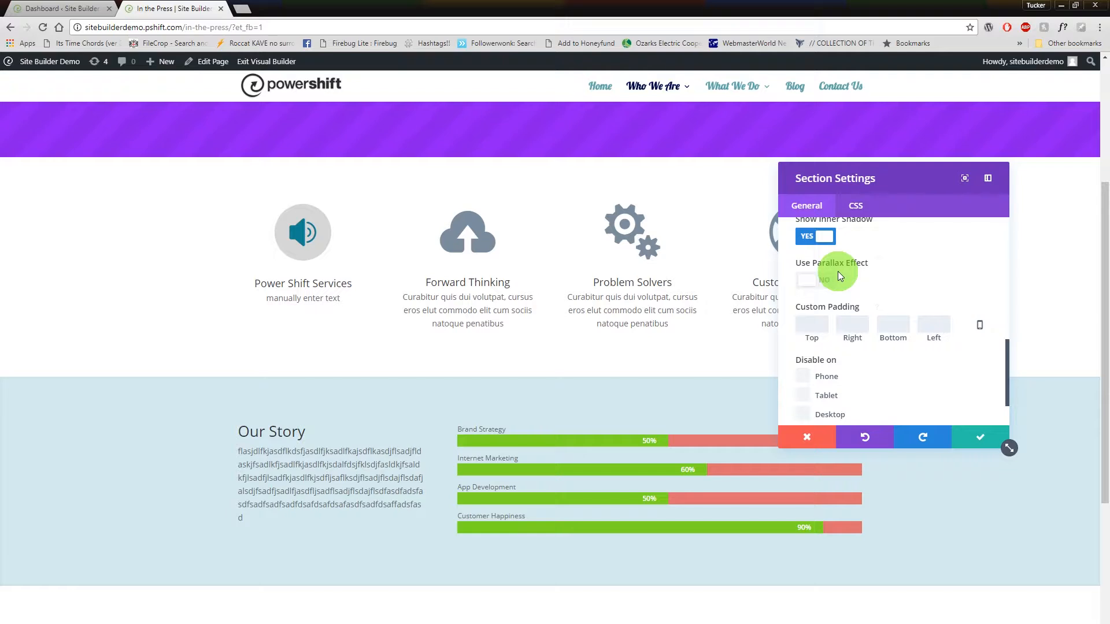
scroll(939, 344, up, 3)
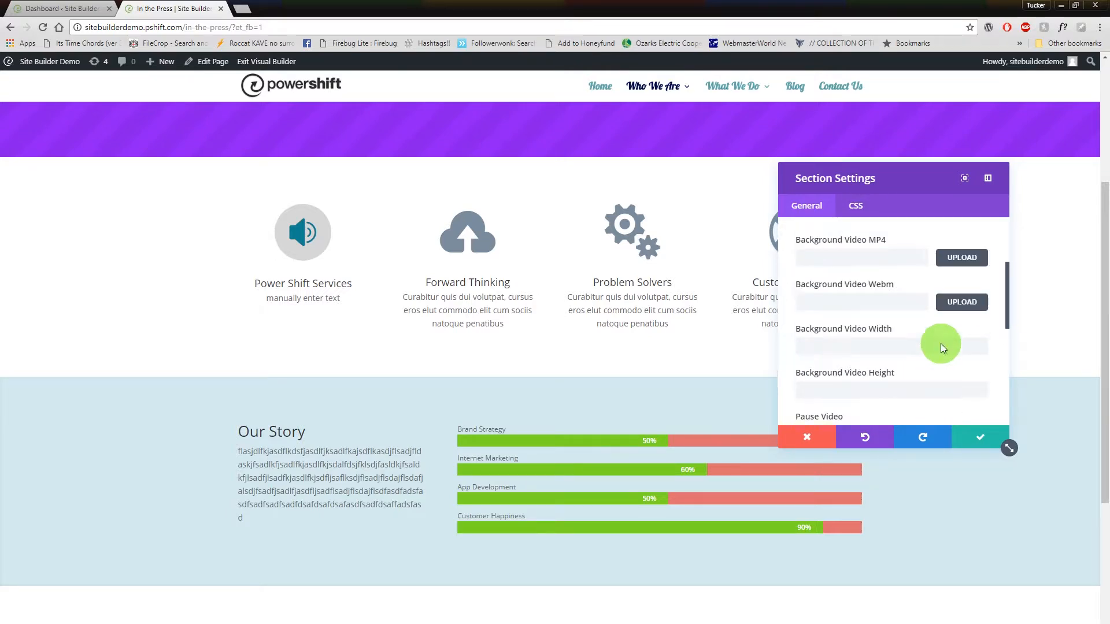
scroll(941, 343, up, 3)
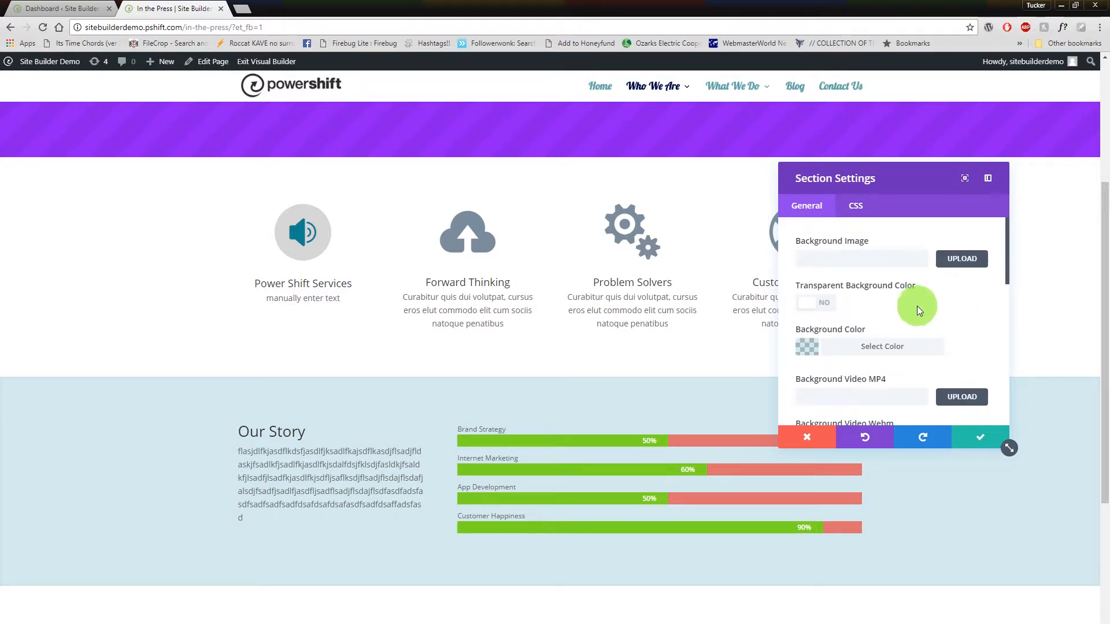
click(983, 440)
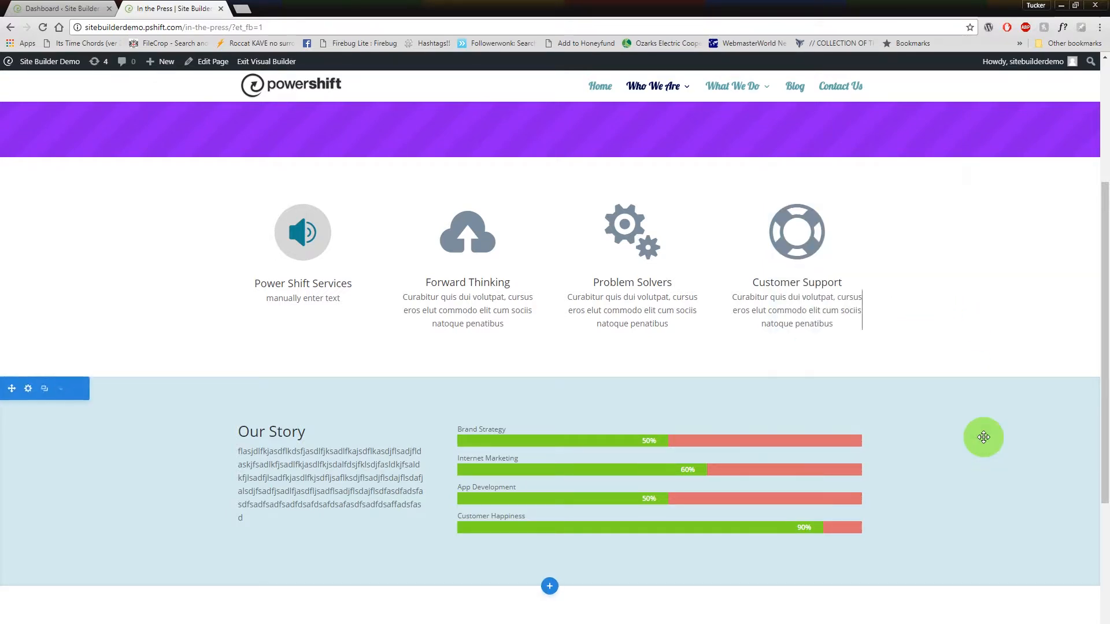
Delete the whole Our Story section with its bar counters from the page.
click(235, 450)
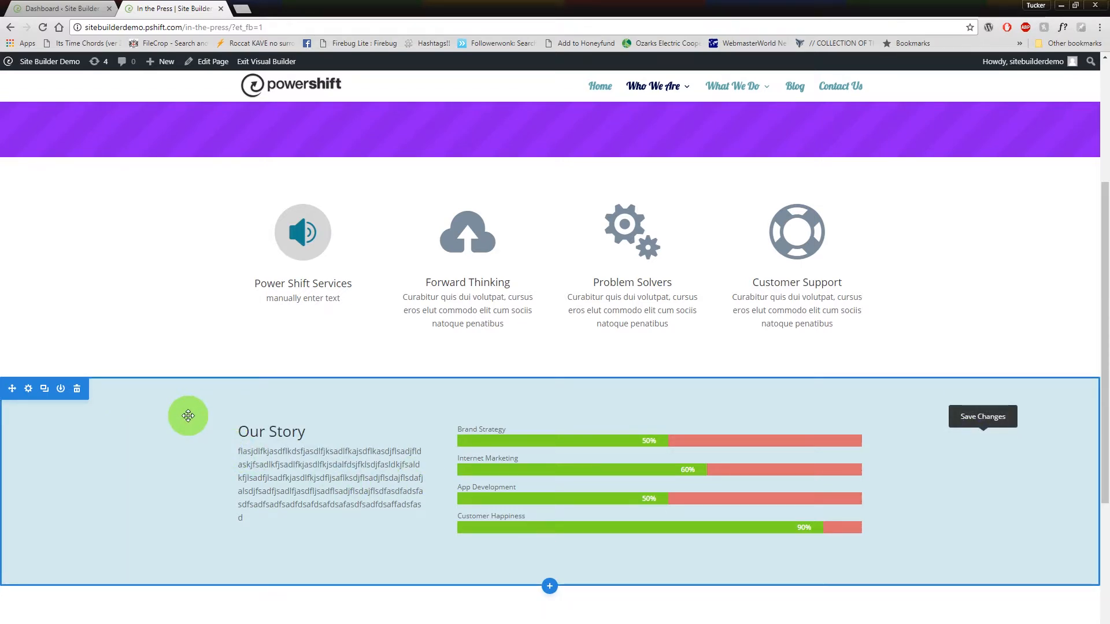
drag(188, 416, 297, 291)
scroll(297, 291, up, 1)
scroll(235, 468, down, 4)
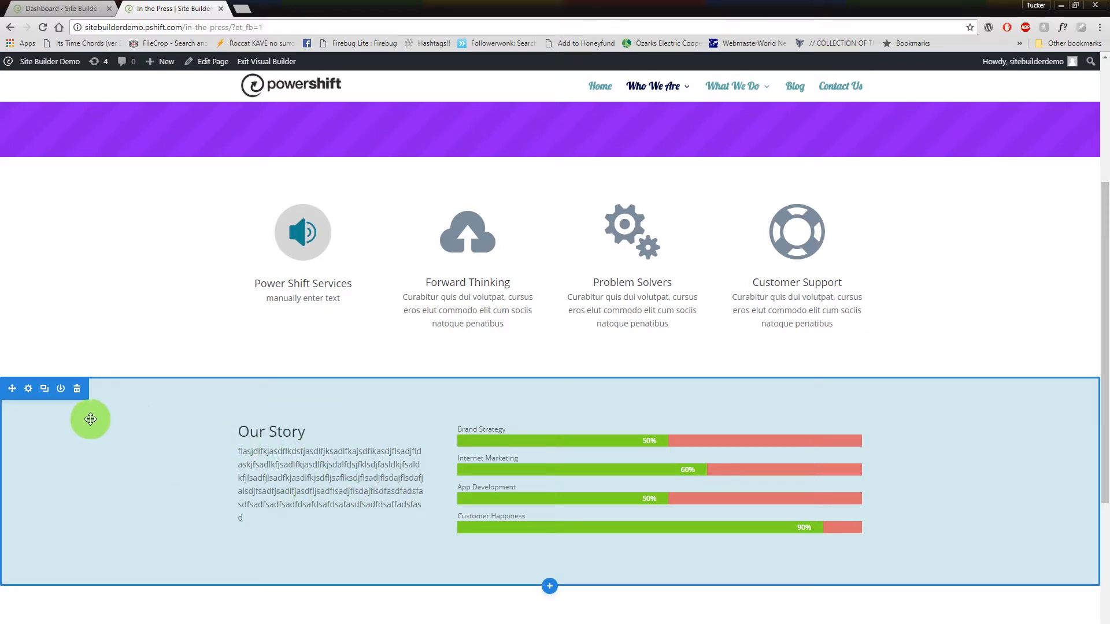
click(77, 389)
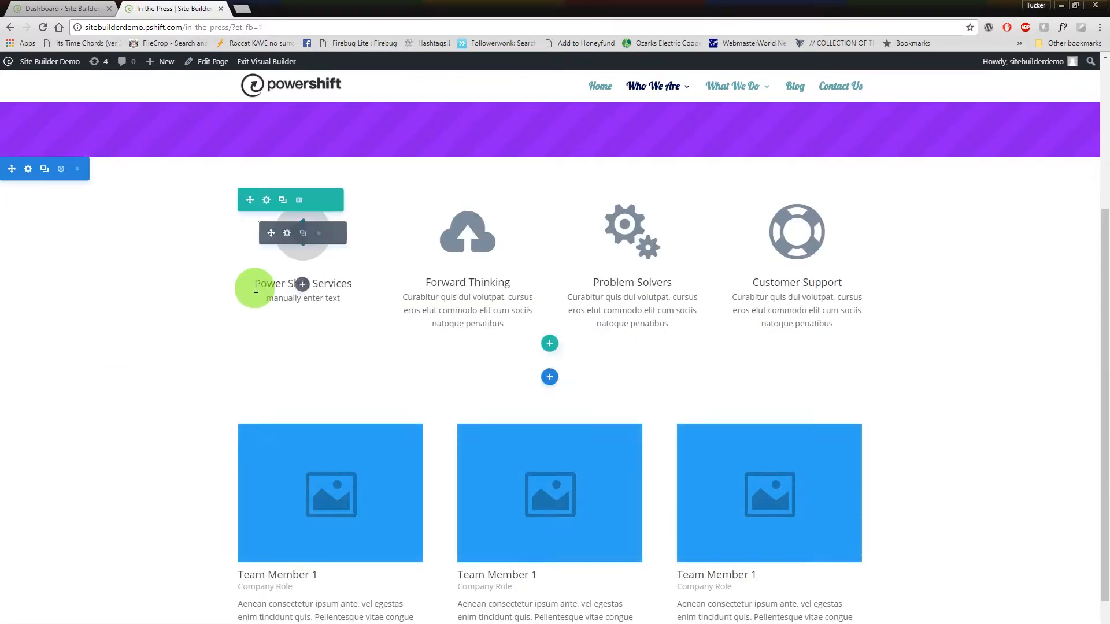
Look over the page layout from the In the Press banner through the blurbs to the team member row.
scroll(208, 355, up, 5)
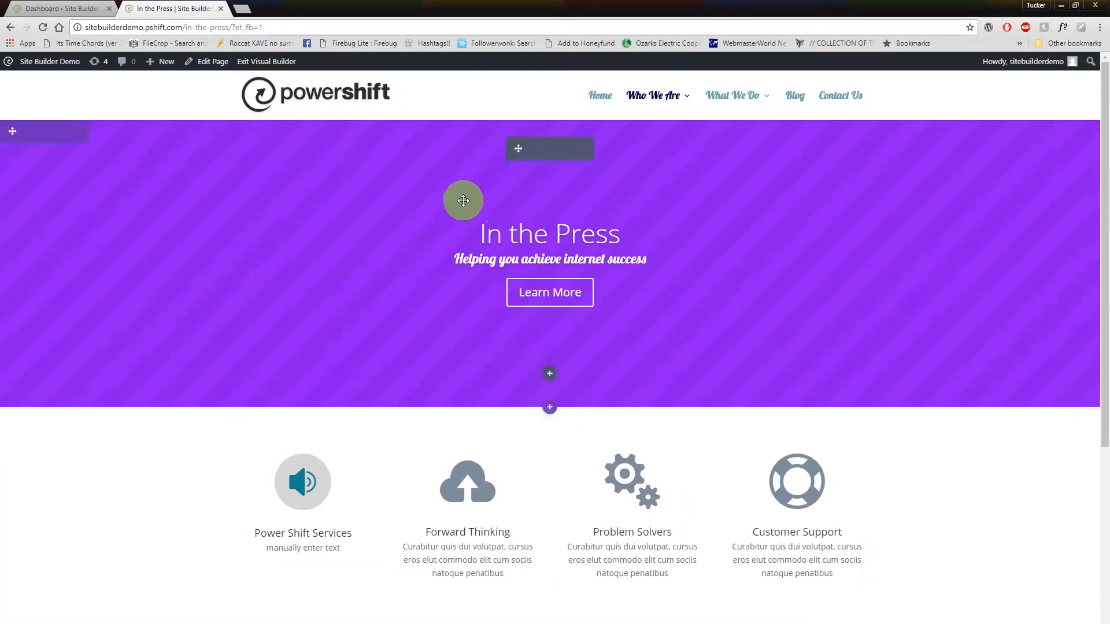
scroll(230, 342, down, 2)
scroll(211, 391, up, 3)
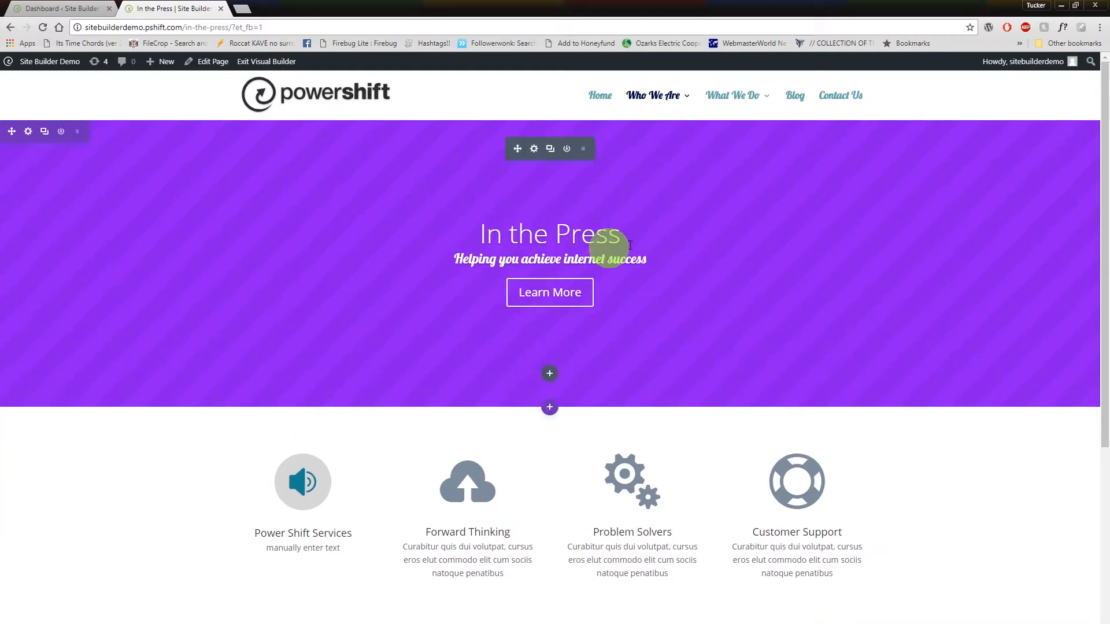
scroll(347, 347, down, 2)
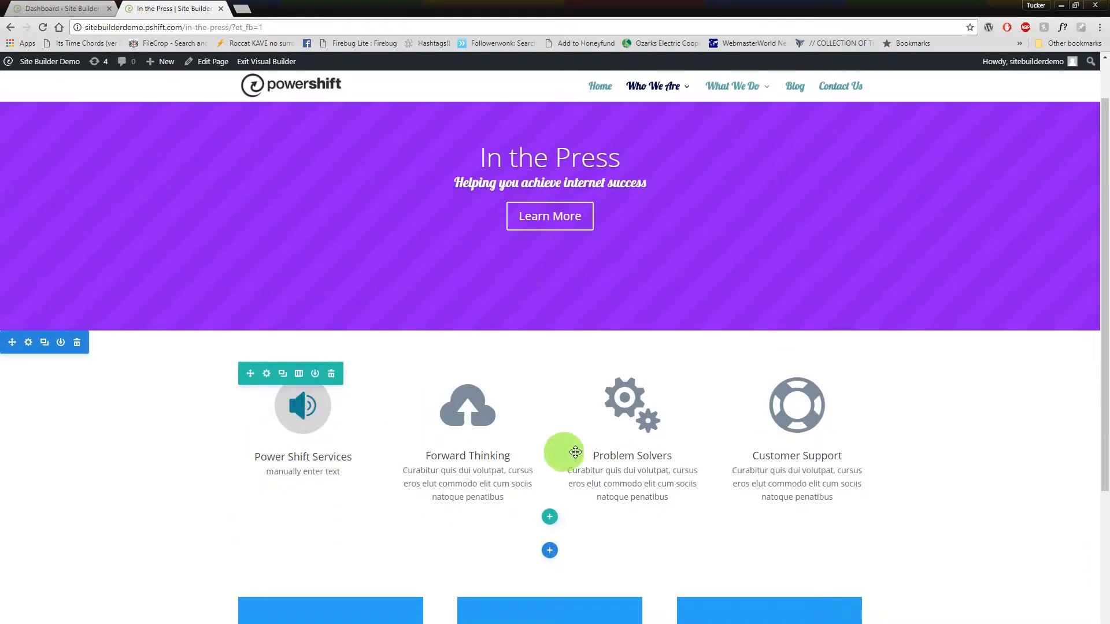
scroll(274, 428, down, 3)
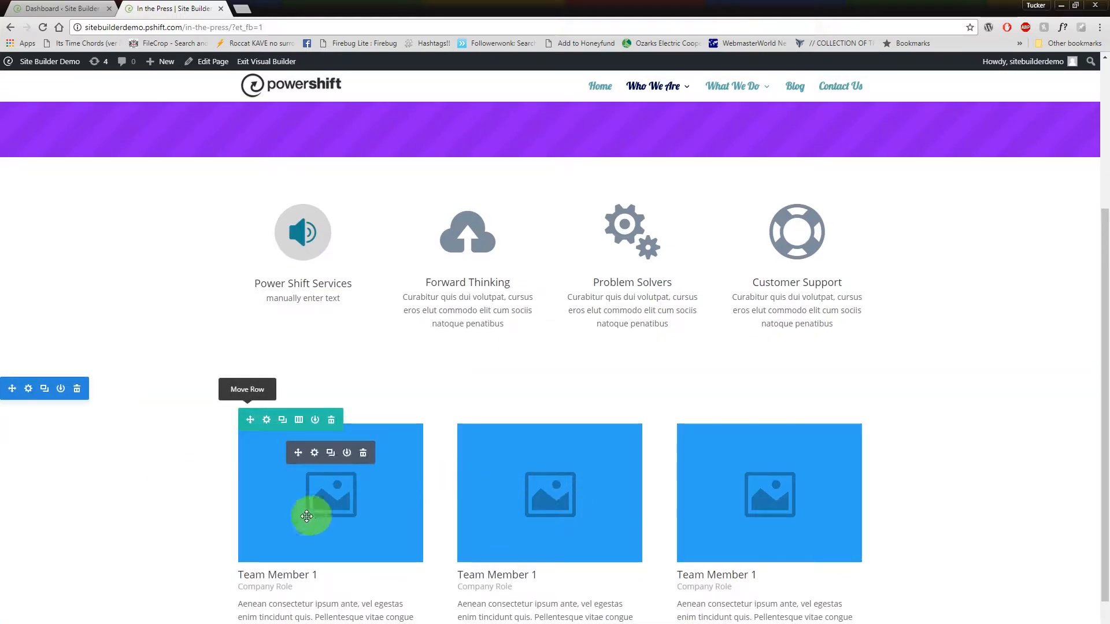
scroll(176, 537, down, 1)
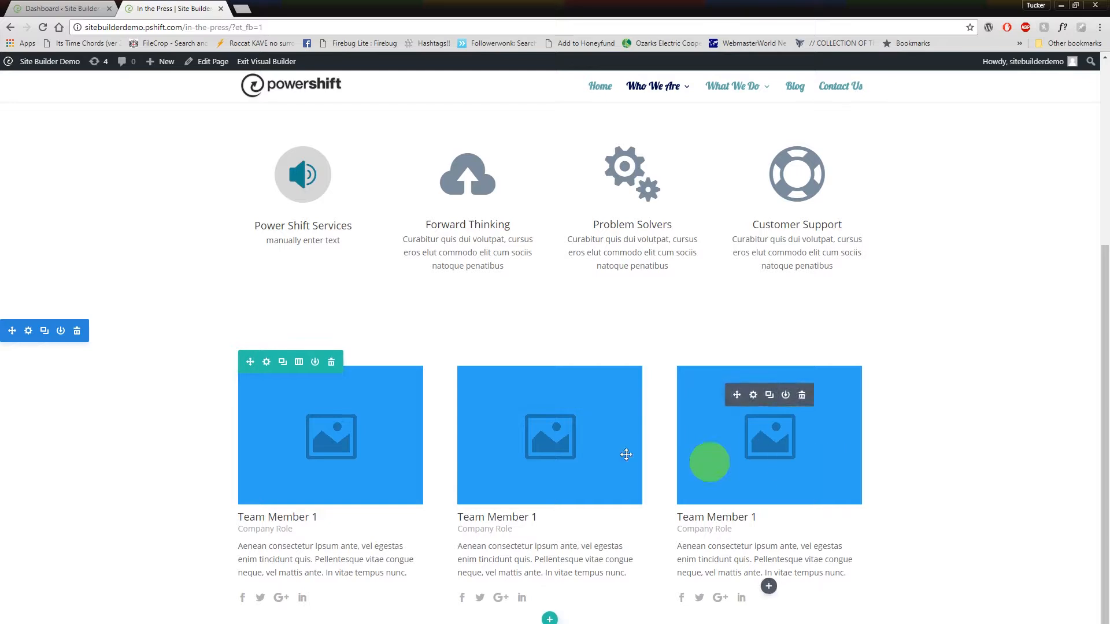
scroll(220, 433, up, 3)
scroll(230, 425, up, 2)
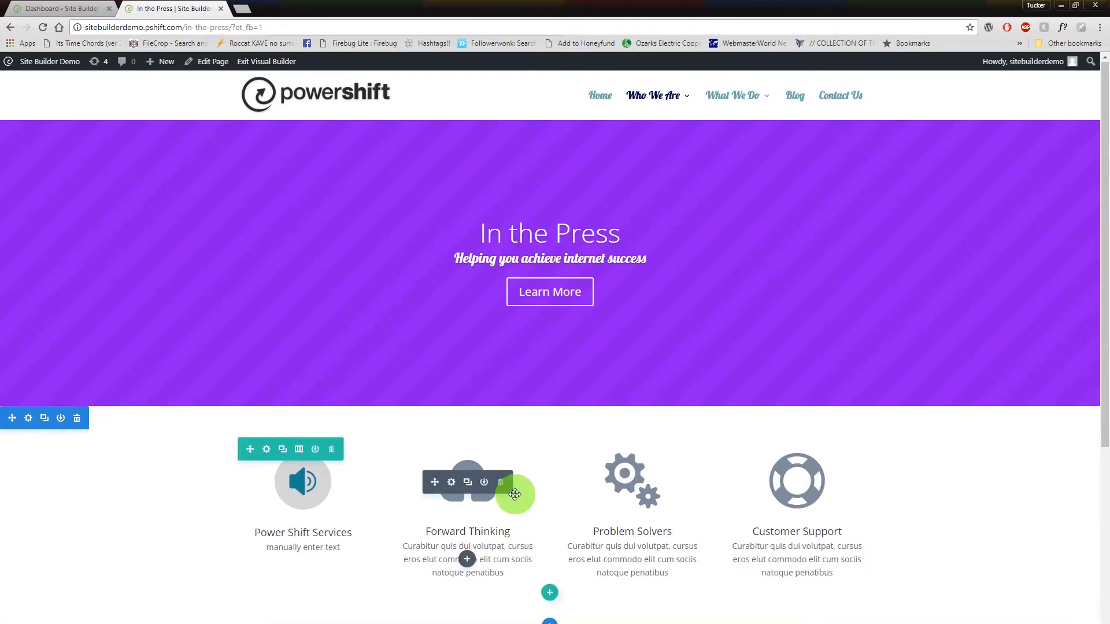
scroll(509, 456, down, 2)
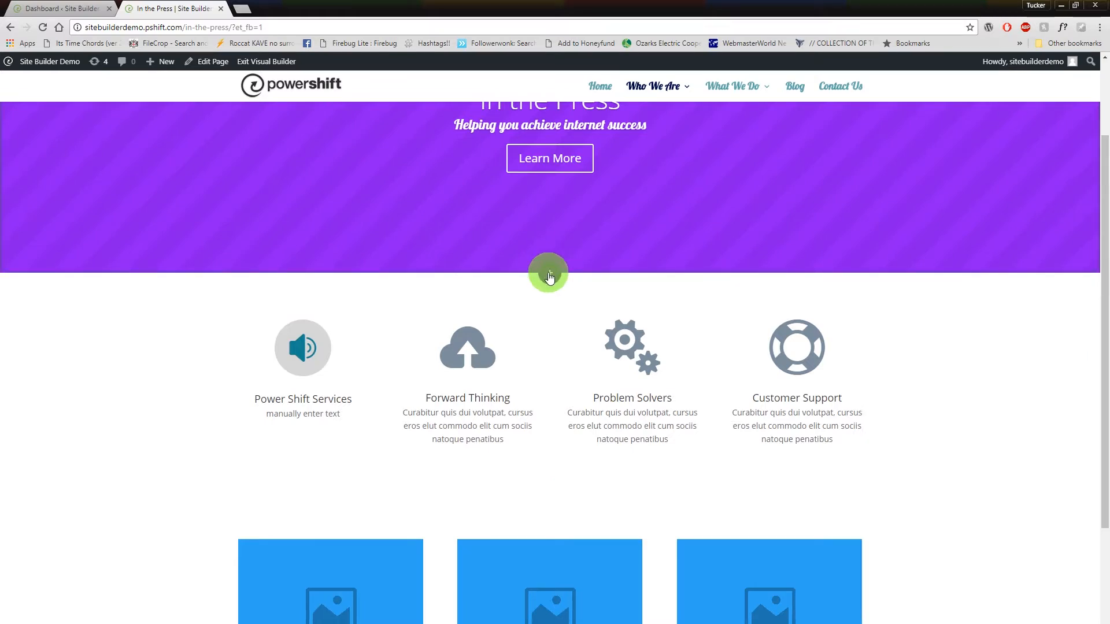
scroll(550, 278, up, 1)
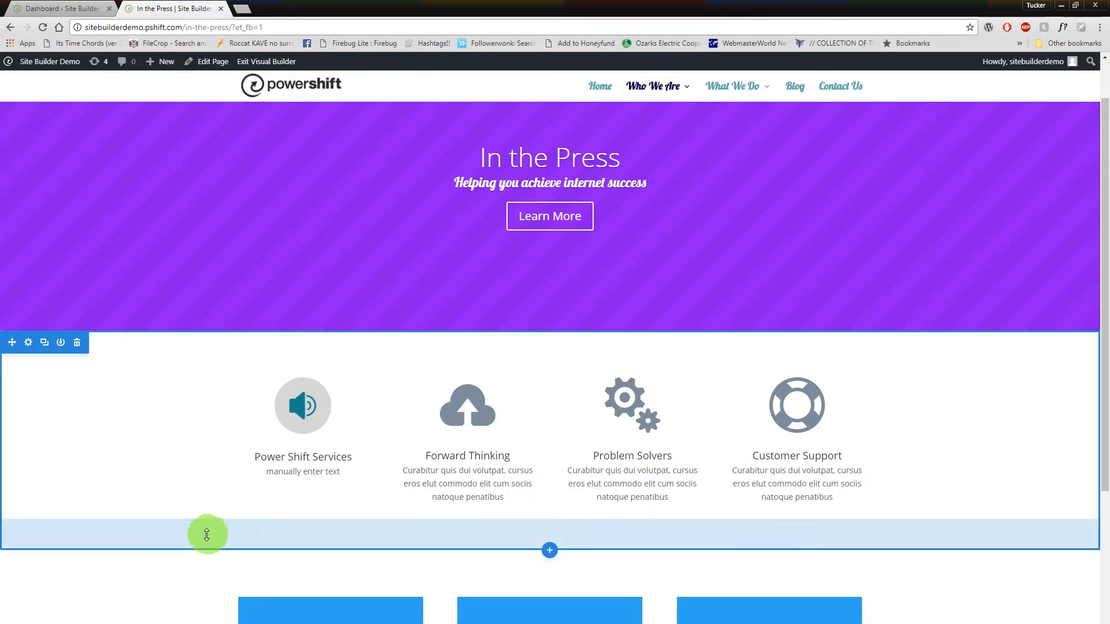
Insert a new Regular section directly below the blurbs section and give it a single full-width column row.
scroll(211, 520, down, 1)
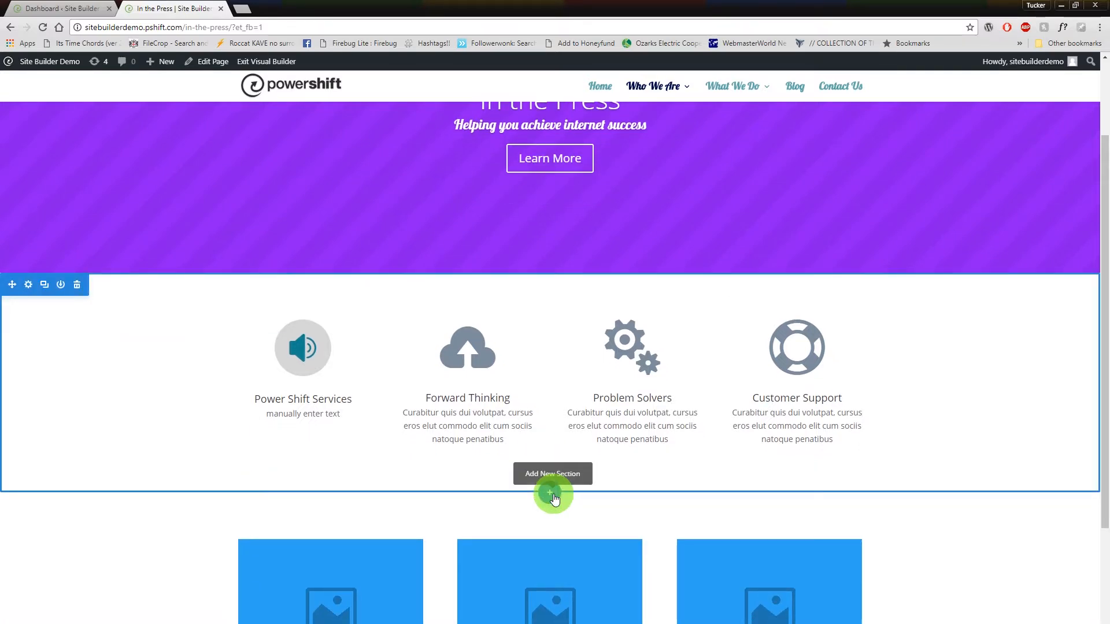
click(550, 494)
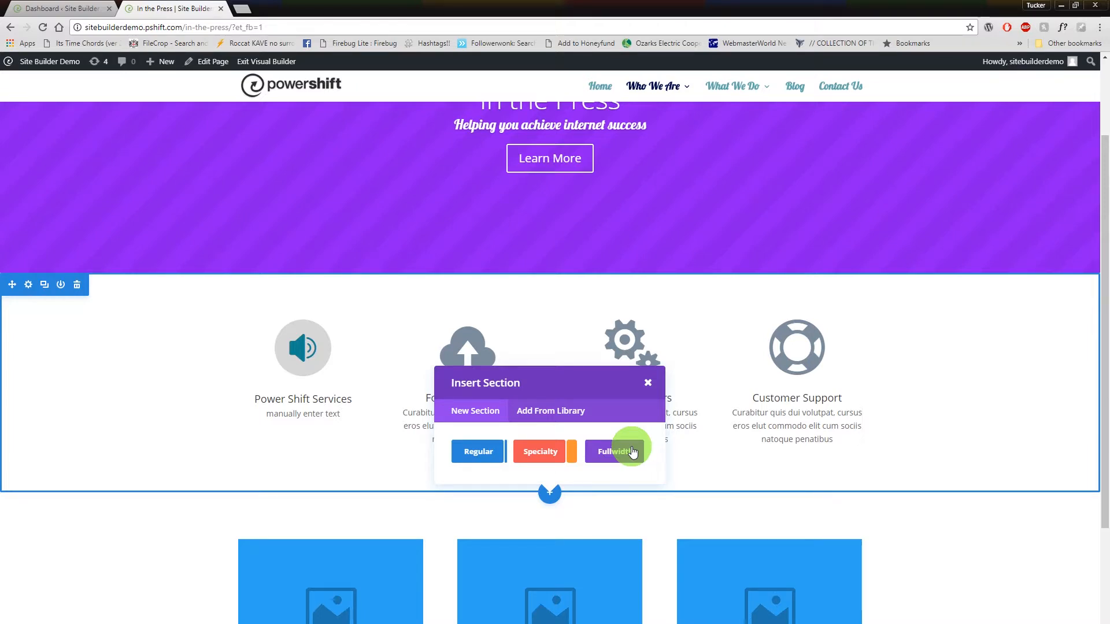
click(500, 458)
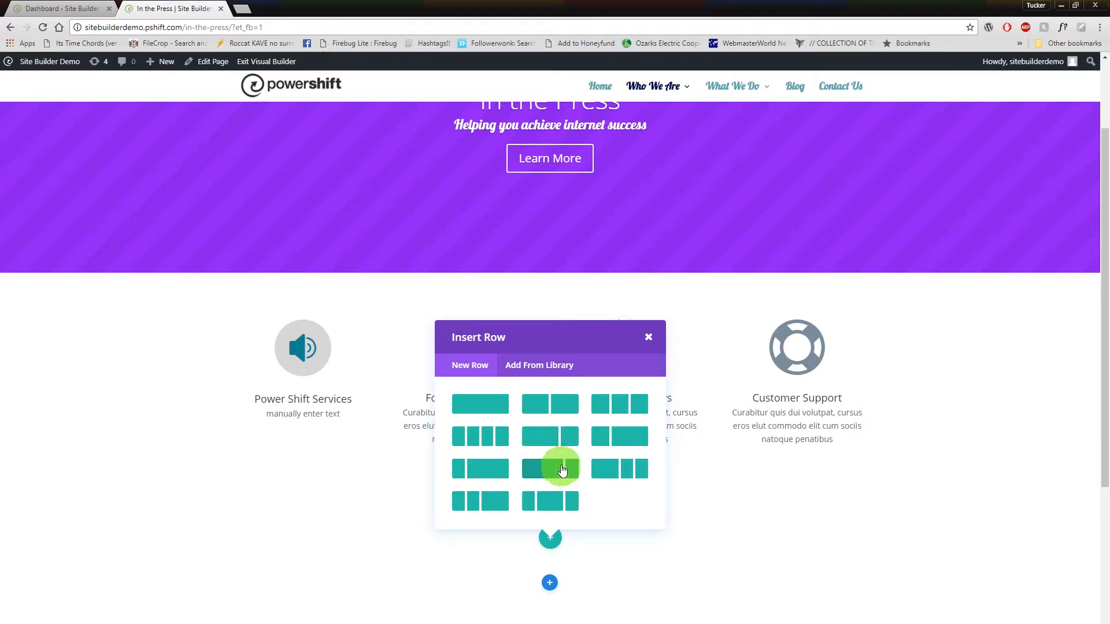
click(493, 407)
Browse the list of available modules and insert a Text module into the new single-column row.
scroll(329, 520, down, 2)
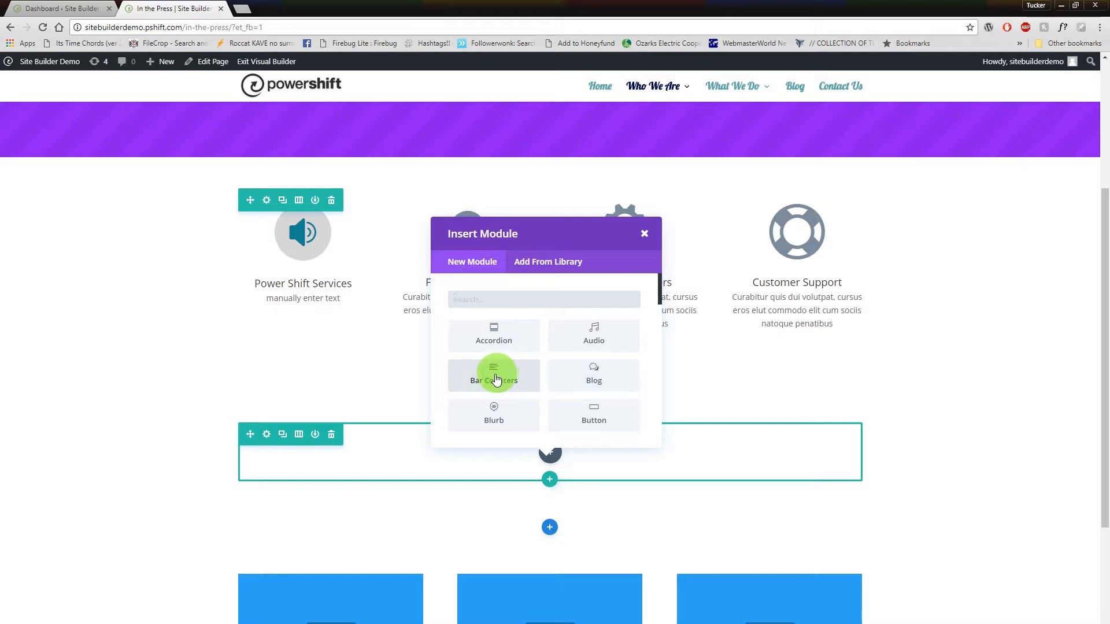
scroll(586, 379, down, 1)
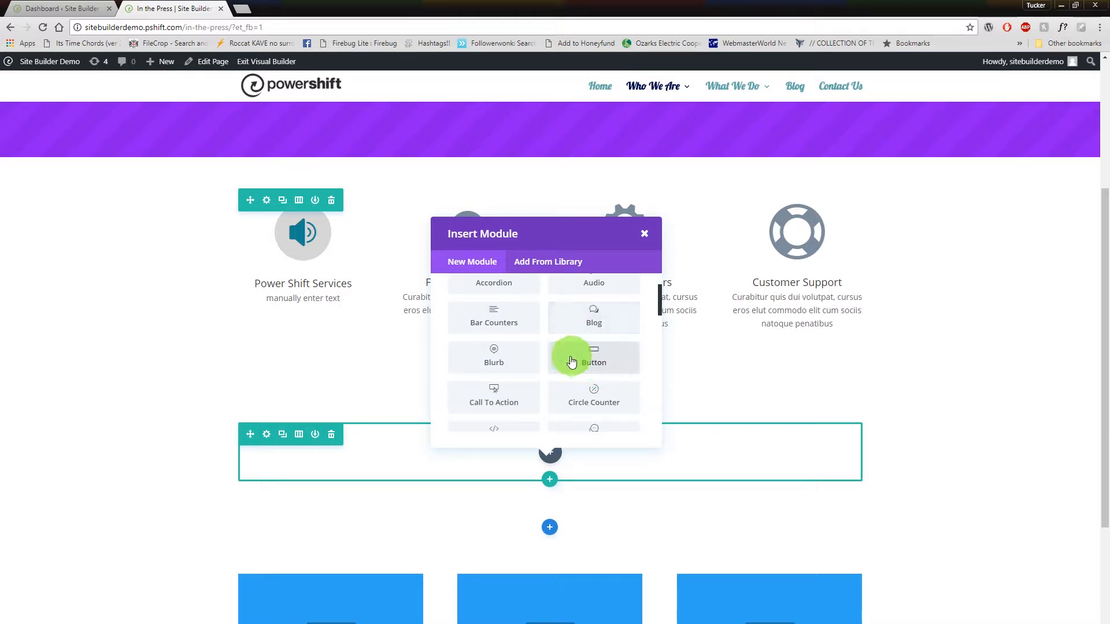
scroll(528, 399, down, 1)
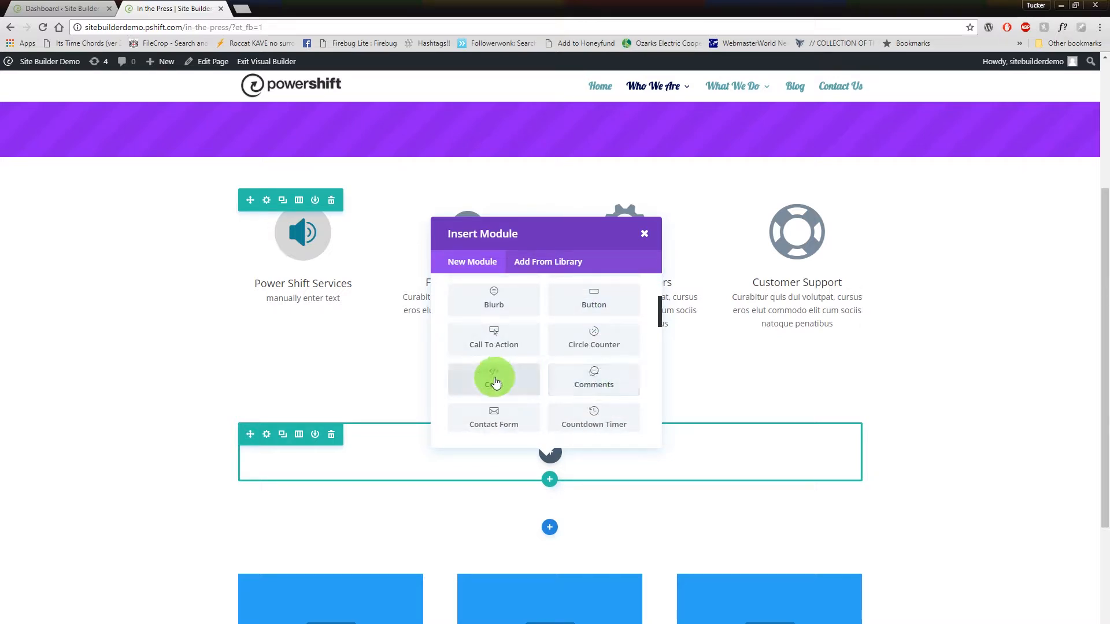
scroll(508, 370, down, 1)
scroll(526, 361, down, 2)
scroll(554, 354, up, 3)
scroll(554, 355, down, 3)
scroll(538, 407, up, 1)
scroll(526, 399, down, 1)
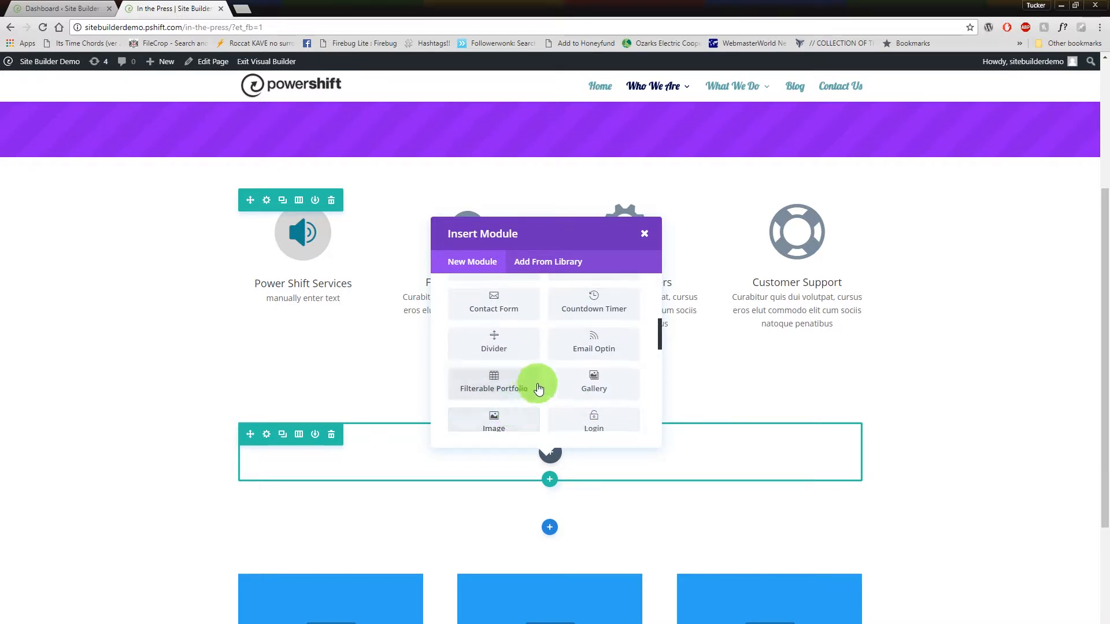
scroll(544, 381, up, 2)
scroll(550, 377, down, 2)
scroll(551, 378, down, 4)
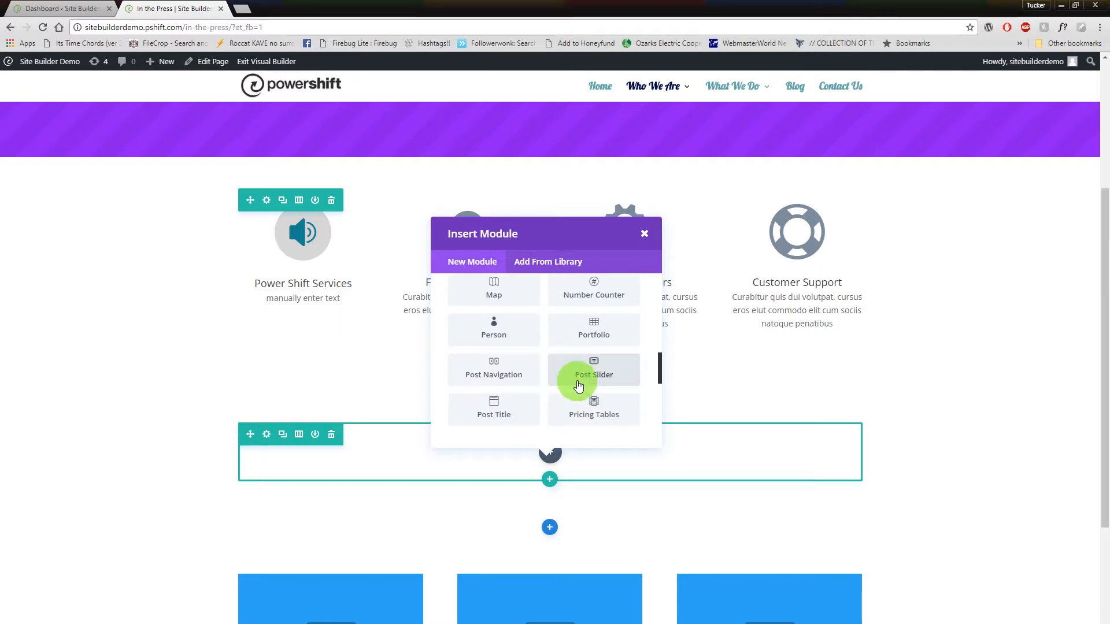
scroll(570, 348, down, 3)
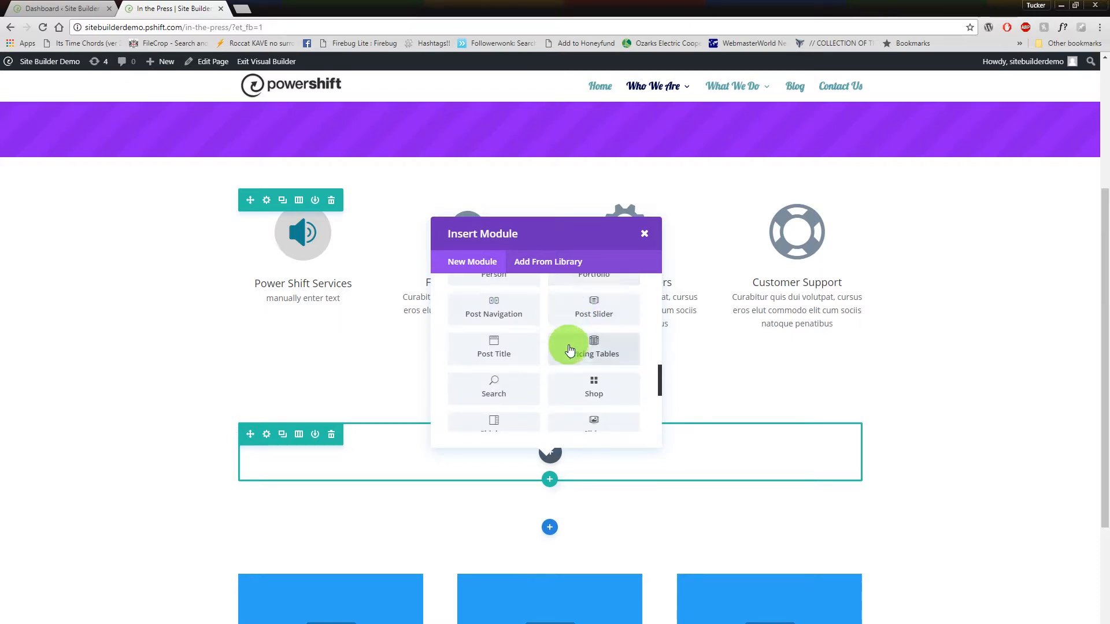
scroll(570, 348, down, 1)
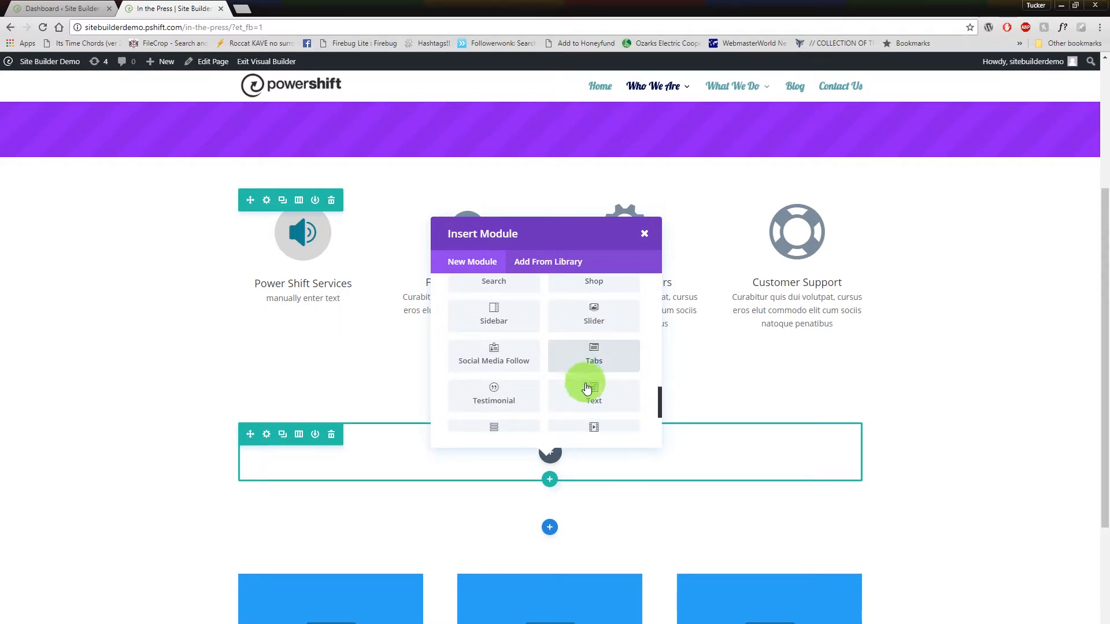
click(613, 401)
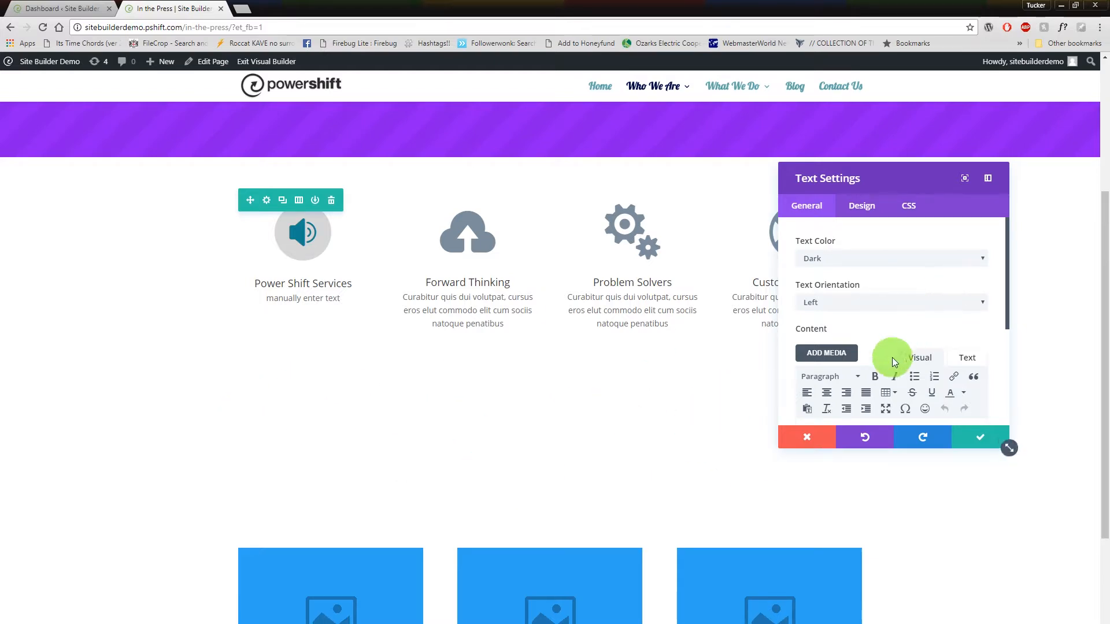
Enter the line "About Us" followed by a long paragraph of random filler letters as the Text module's content.
scroll(797, 336, down, 2)
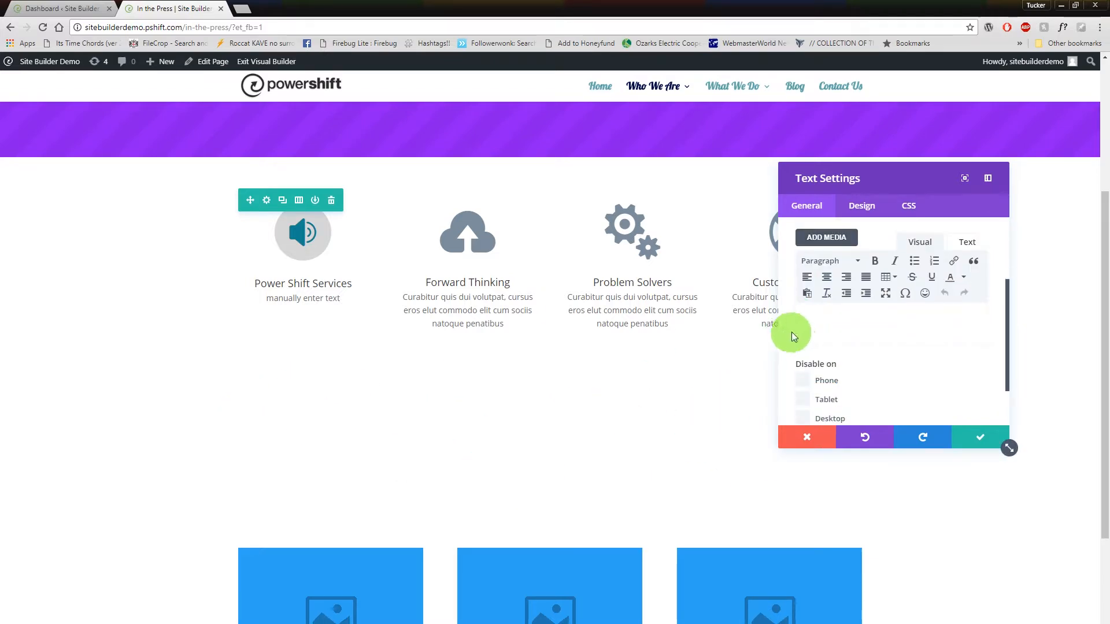
scroll(792, 331, up, 1)
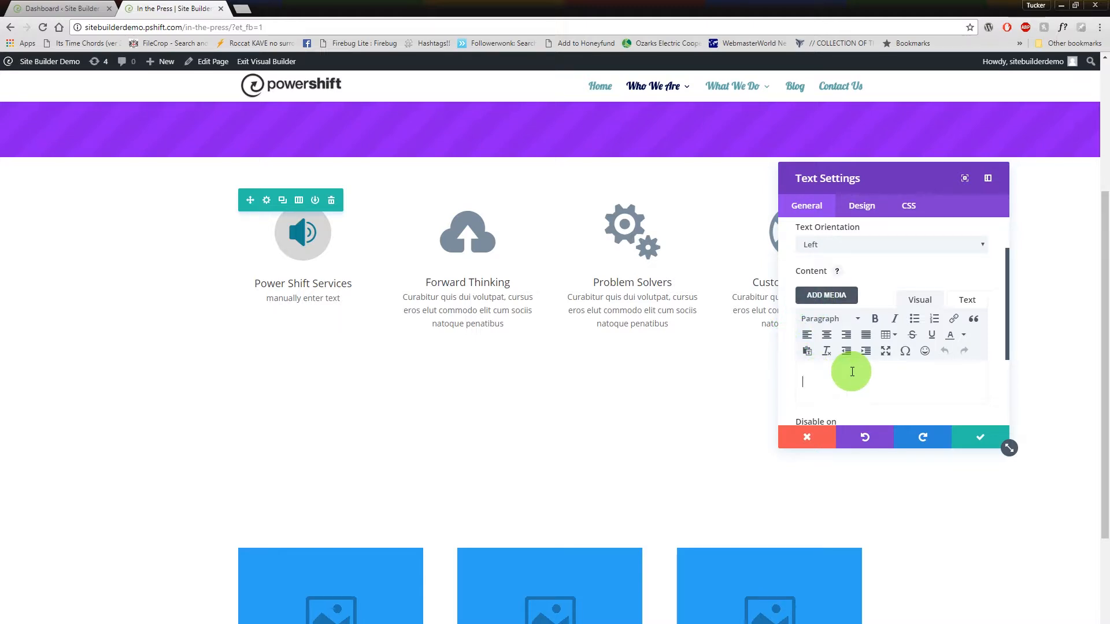
text(Abo)
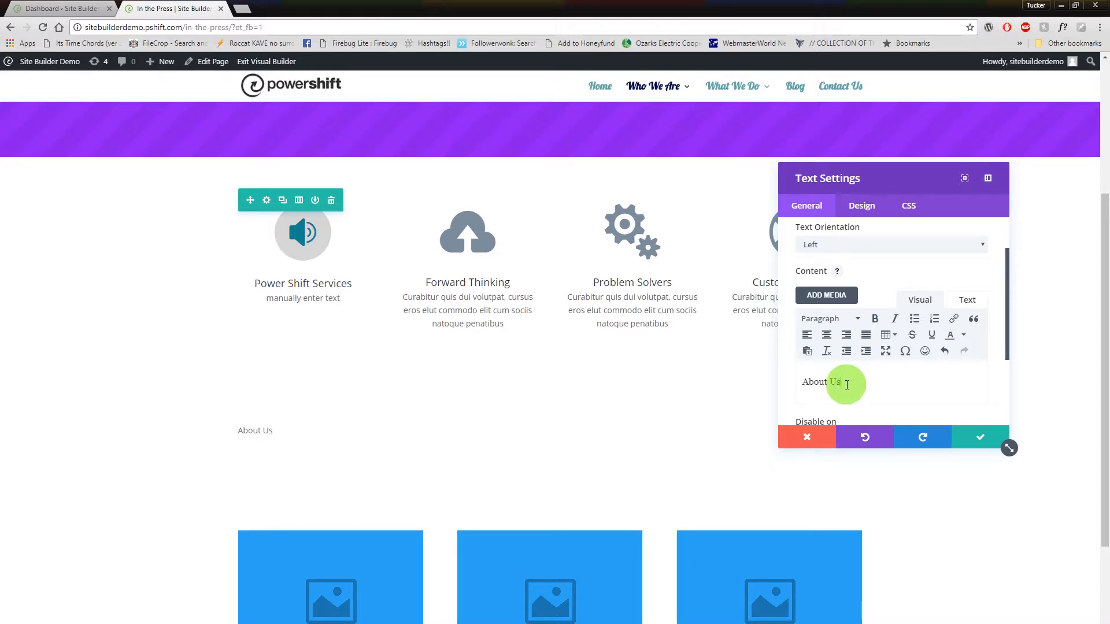
text(ut Us)
key(Return)
text(asd;lfkjasdl;fkjasdf;lasdkjf;lasd)
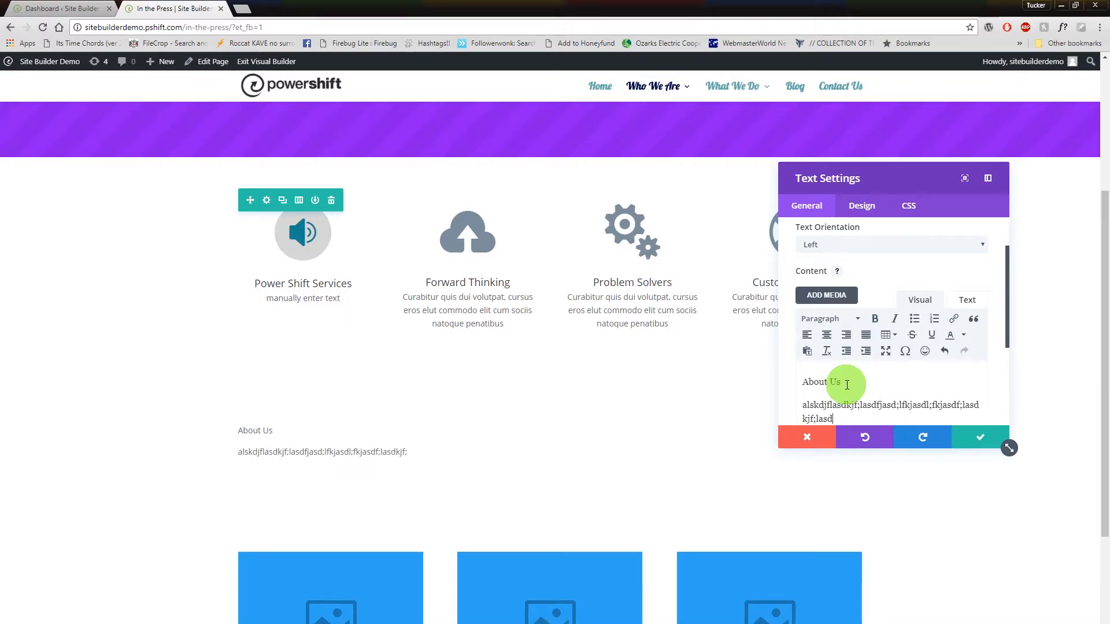
text(kjfasd;lfkjsadfl;asdjfl;asdjf;lsadfjsad;lfkj)
scroll(847, 385, down, 2)
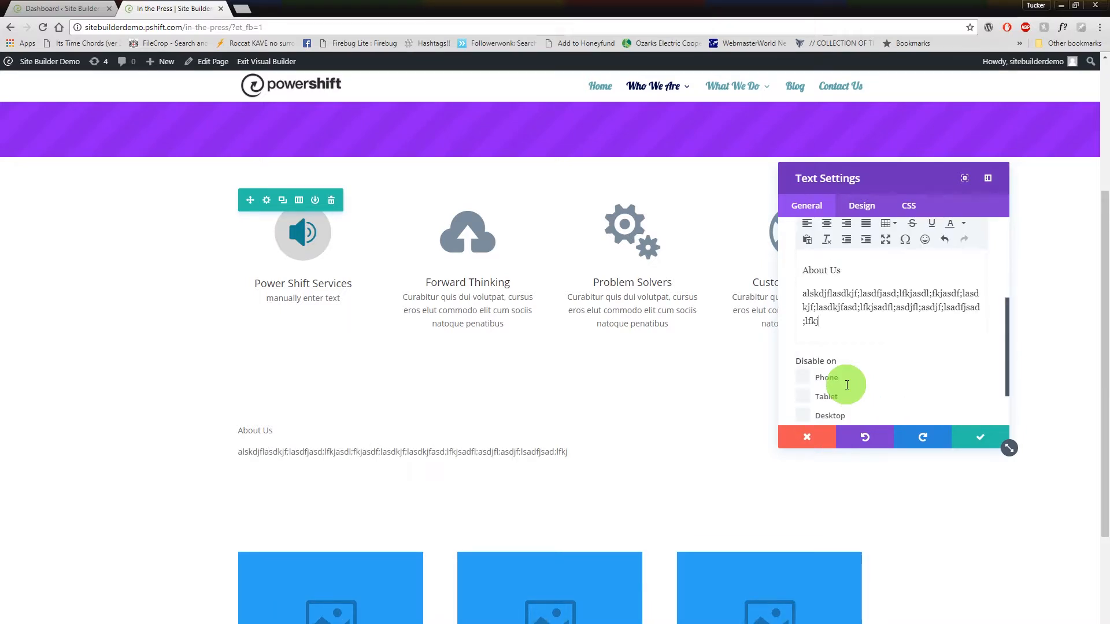
text(asdlfkjasdflsdakjfsaldkfjasdflkjasdflksadjflsadkfjasdlkfjsadjdkdjfjlaksjdflkjasd)
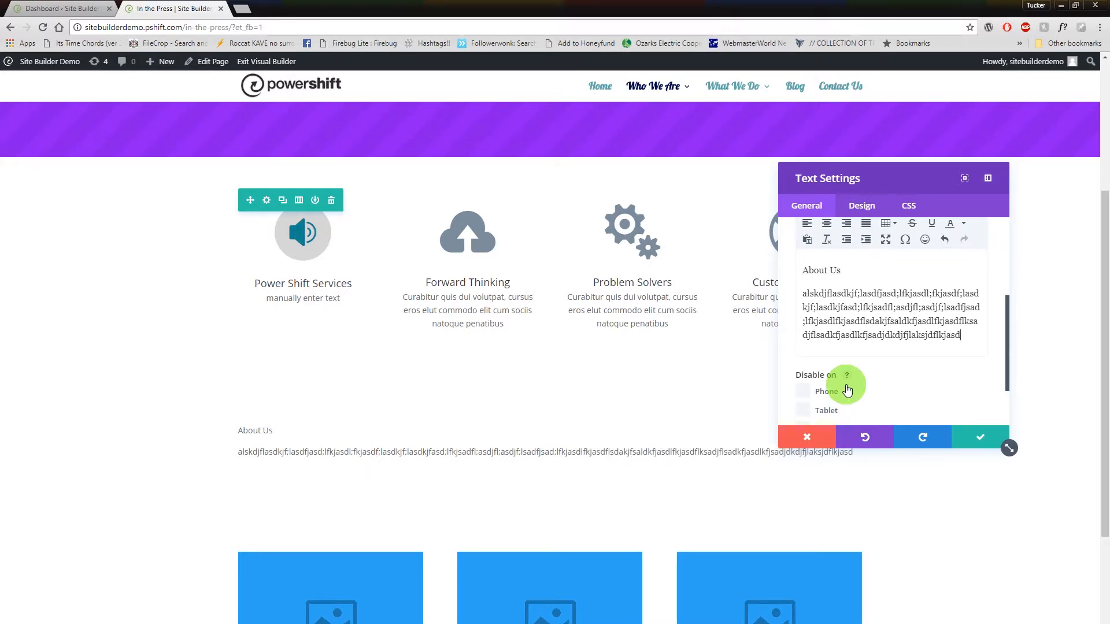
text(lfjkasldkfjasldkfjalsdkfjlaskdjflaksdjflaks)
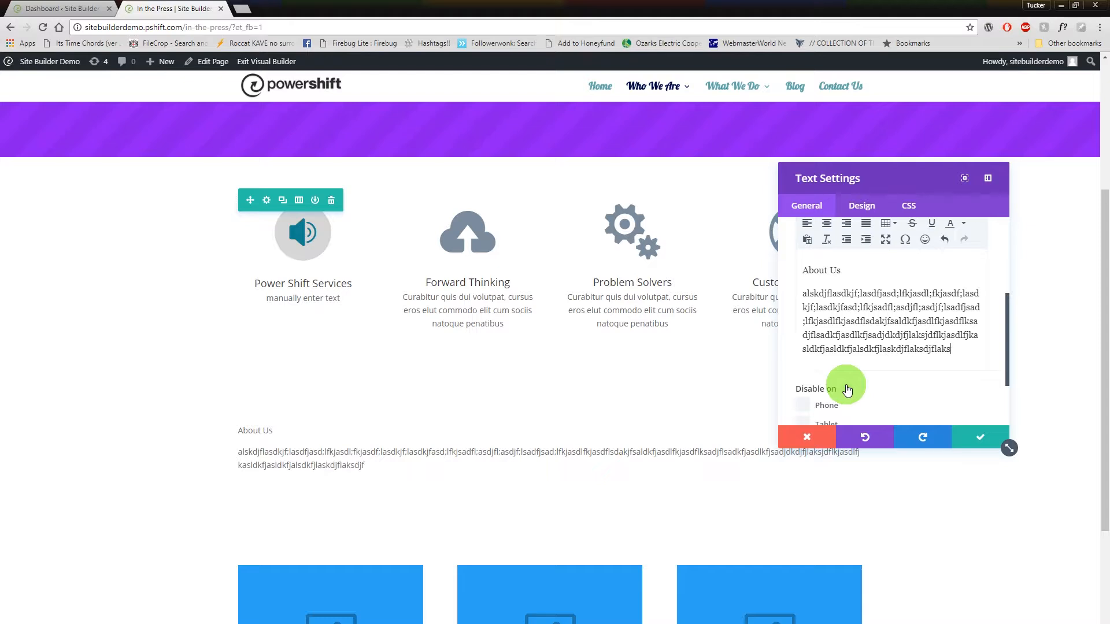
text(asldkfjalksdjf)
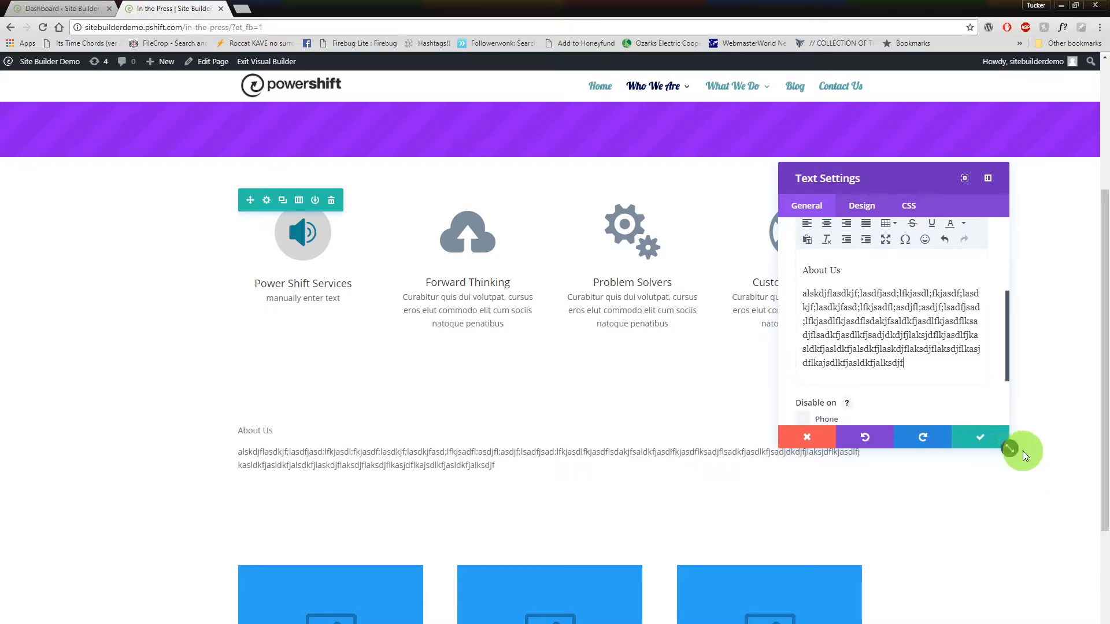
Enlarge and reposition the Text Settings window, and make the whole filler paragraph bold.
drag(1008, 450, 1100, 478)
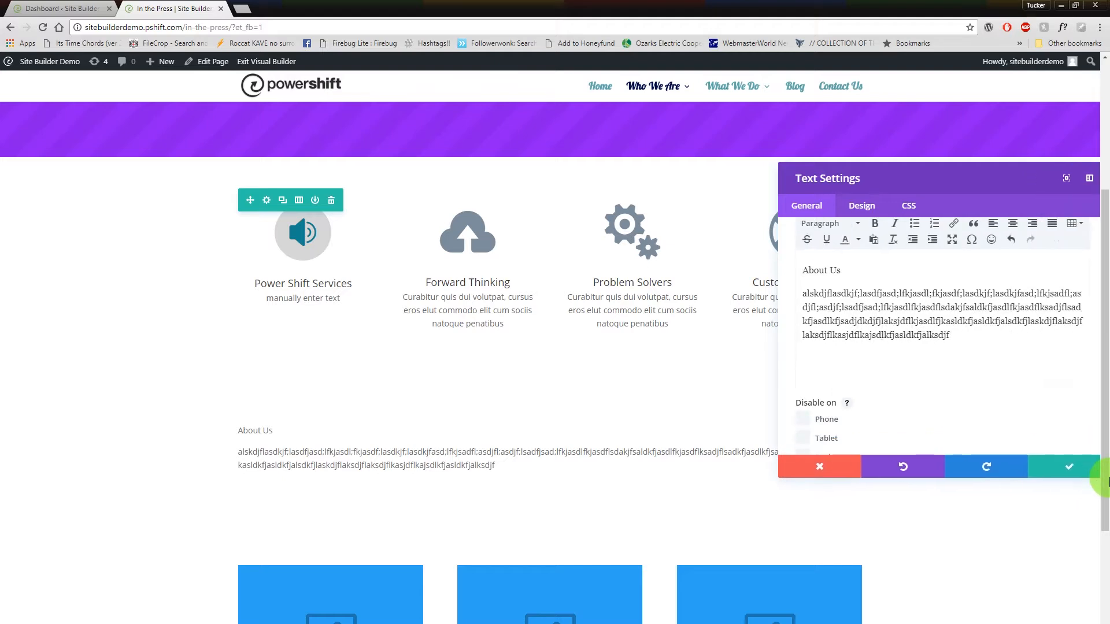
drag(1022, 171, 865, 210)
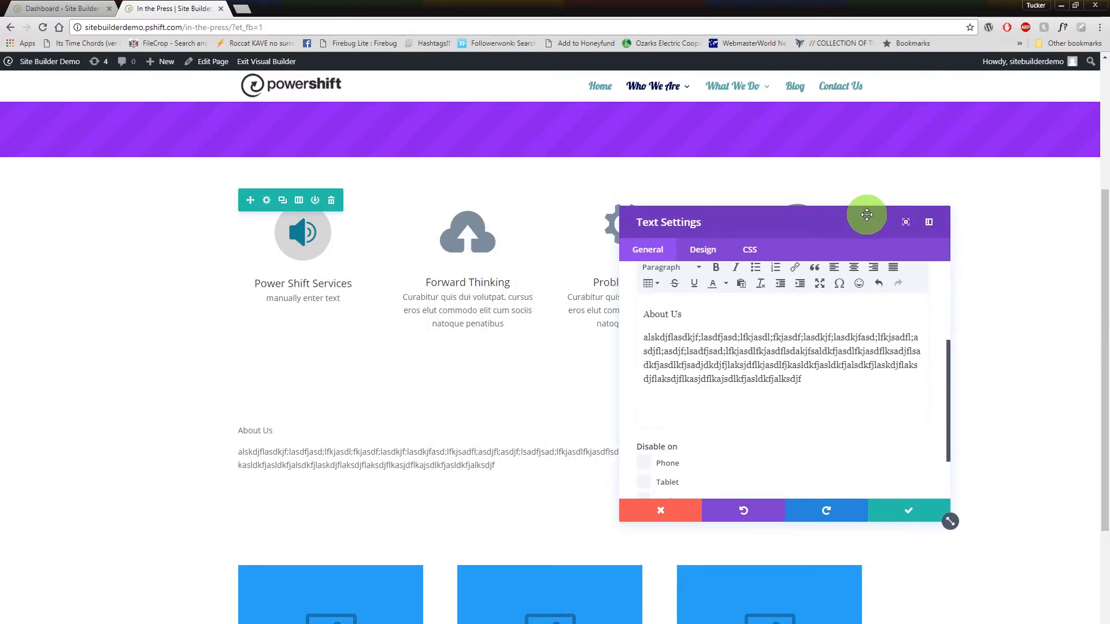
drag(820, 379, 635, 334)
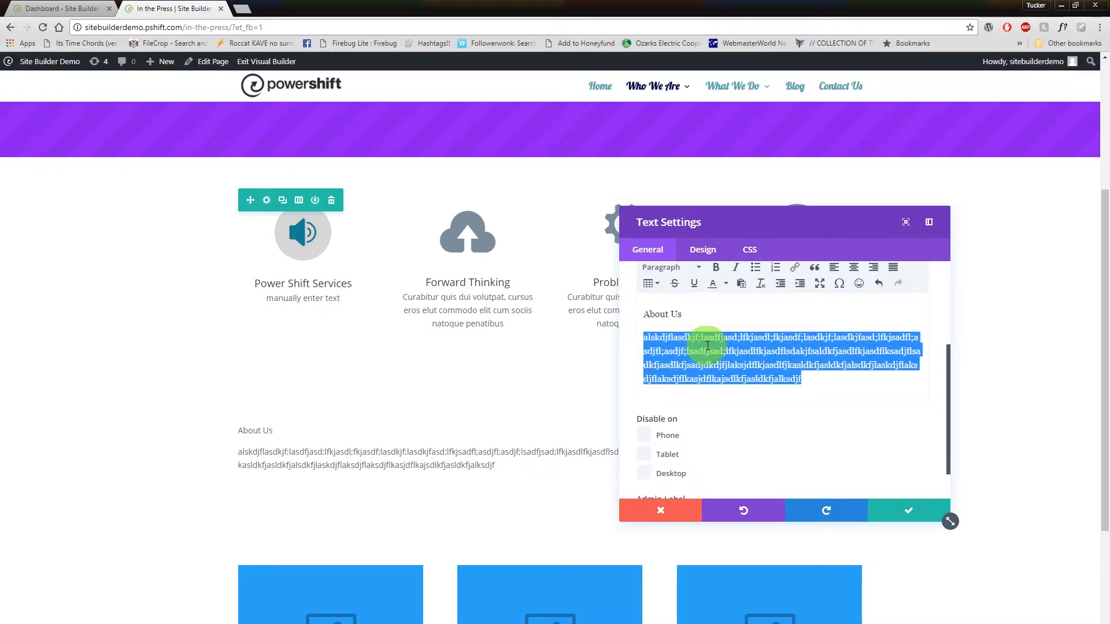
drag(936, 406, 950, 371)
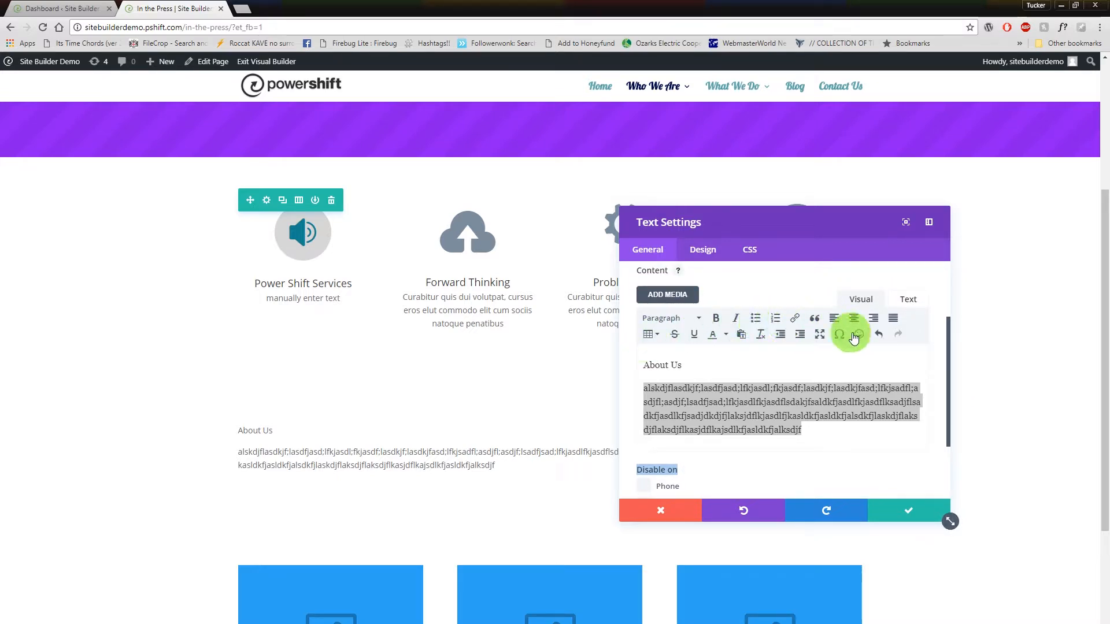
click(721, 338)
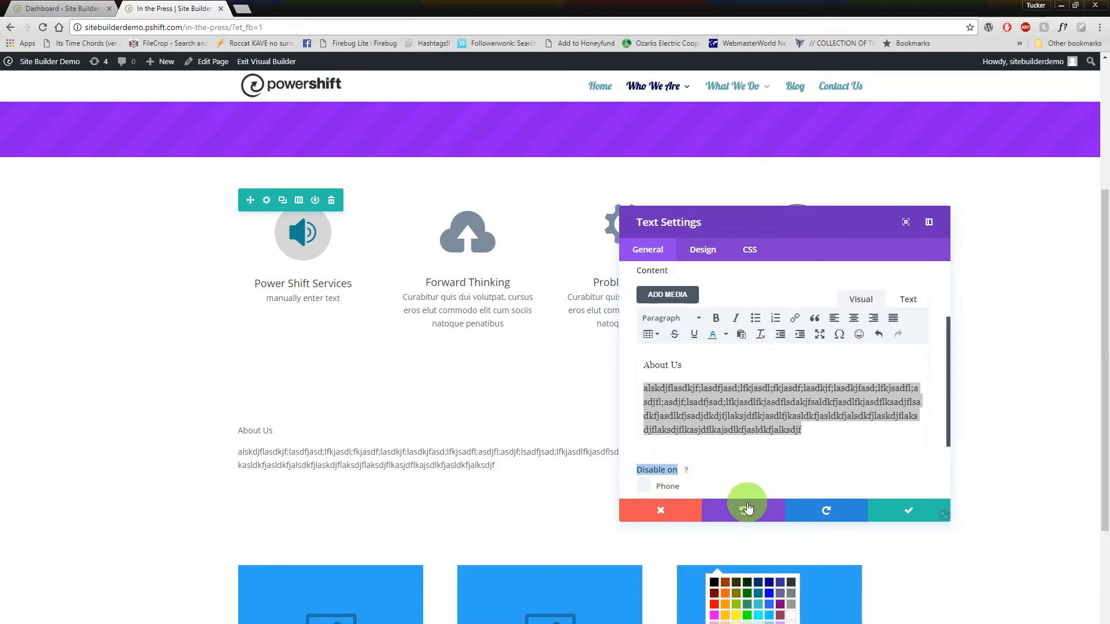
click(694, 320)
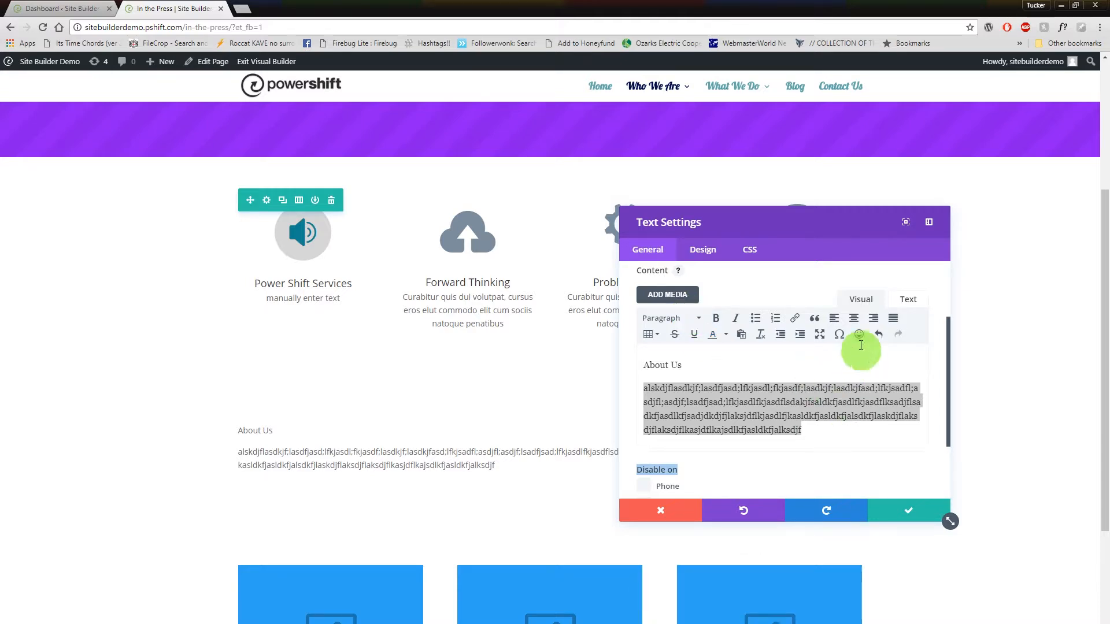
triple_click(713, 397)
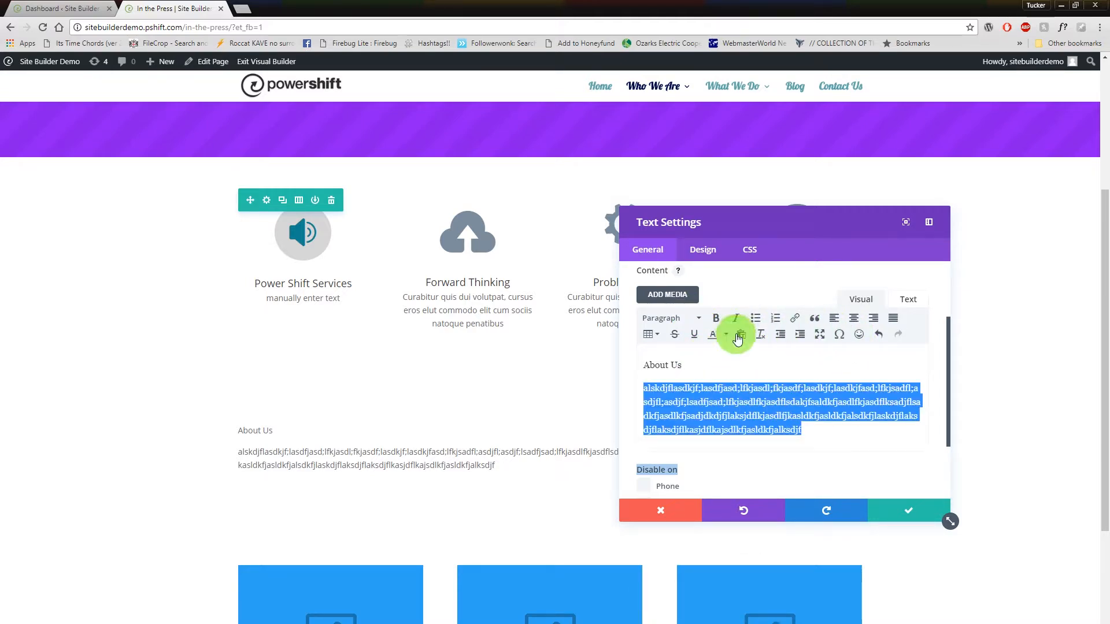
click(715, 318)
click(697, 407)
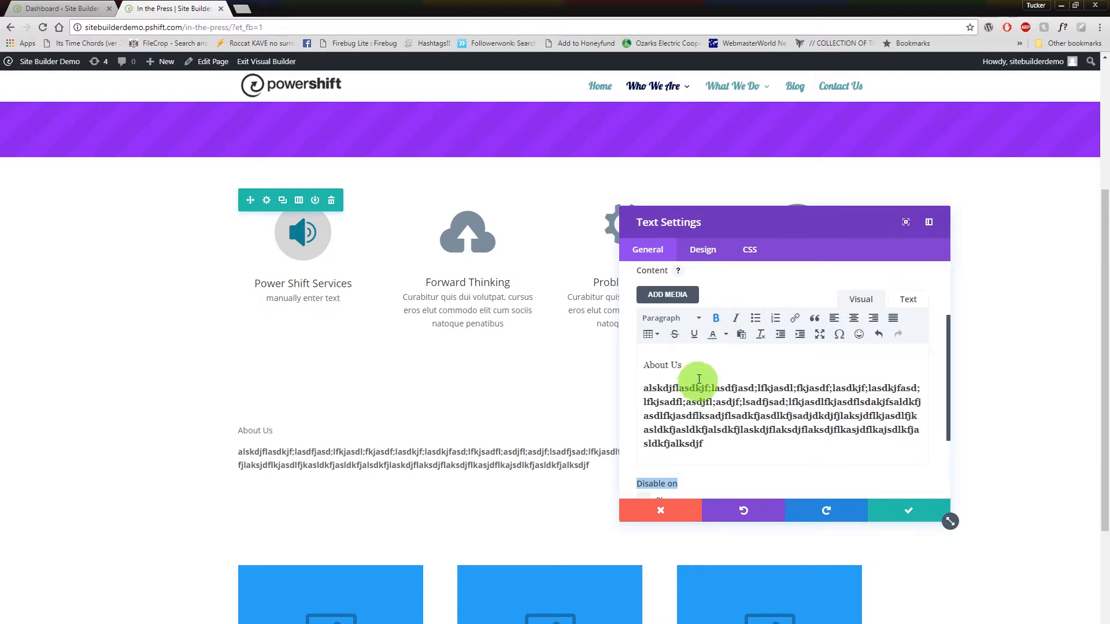
Move the Text Settings window clear of the page content and save the Text module.
drag(701, 363, 641, 364)
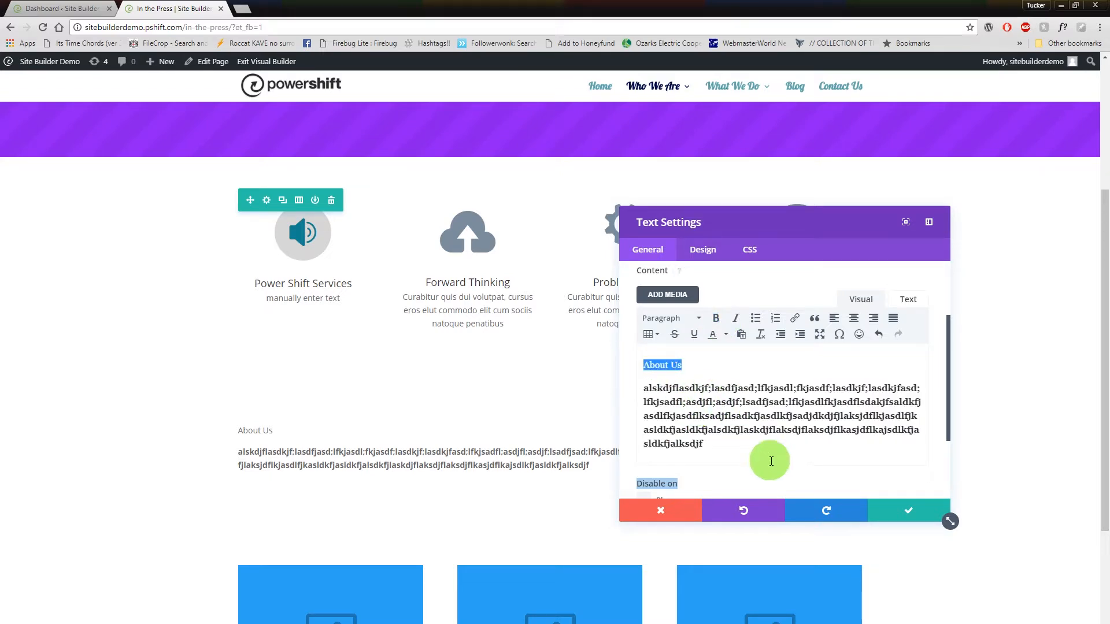
drag(805, 223, 841, 325)
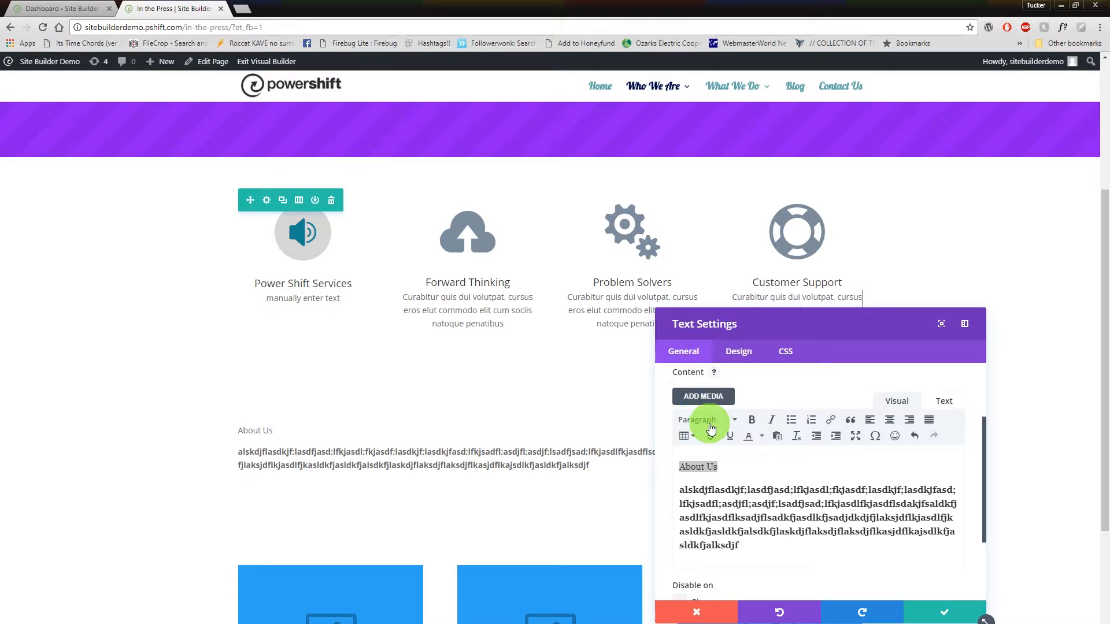
drag(896, 326, 880, 195)
scroll(825, 320, up, 3)
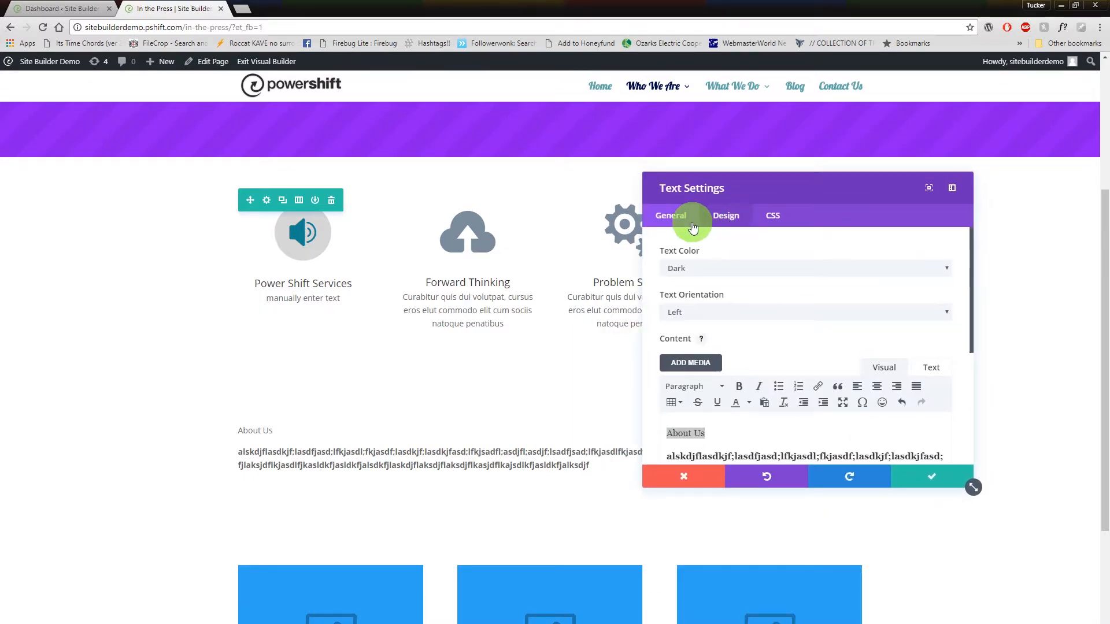
click(930, 476)
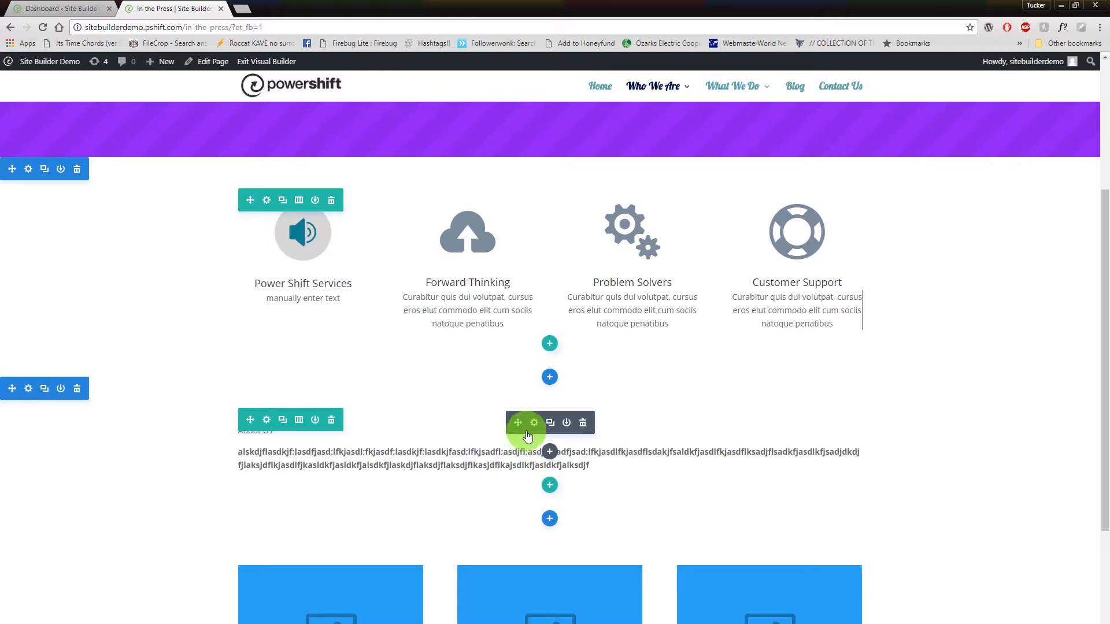
Reopen the Text module's settings and format the "About Us" line as Heading 1.
click(534, 425)
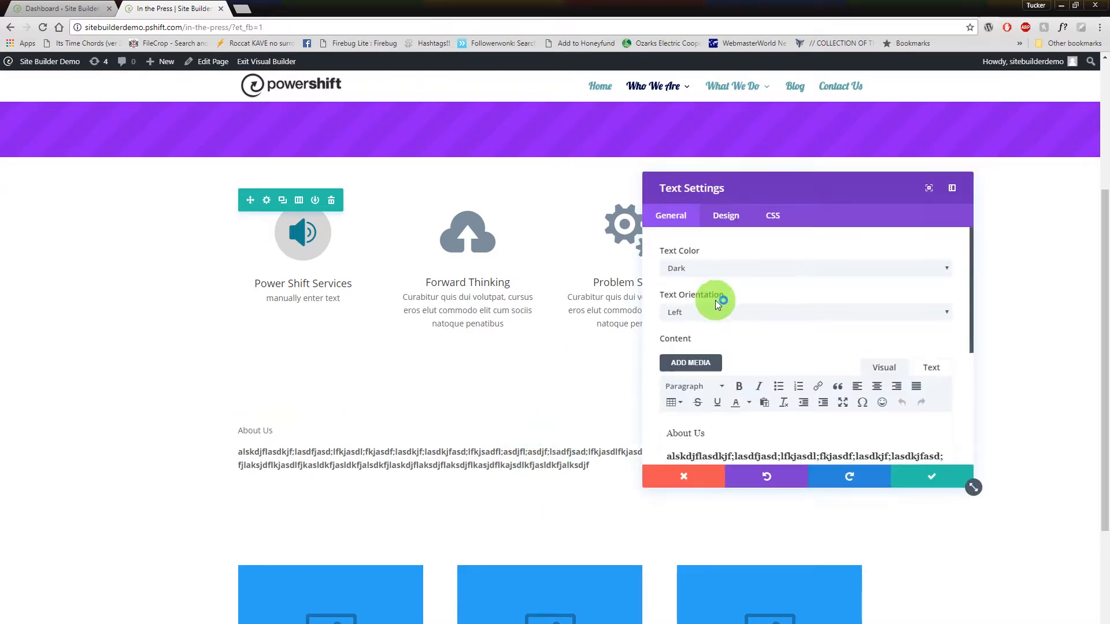
scroll(733, 378, down, 1)
drag(723, 317, 625, 321)
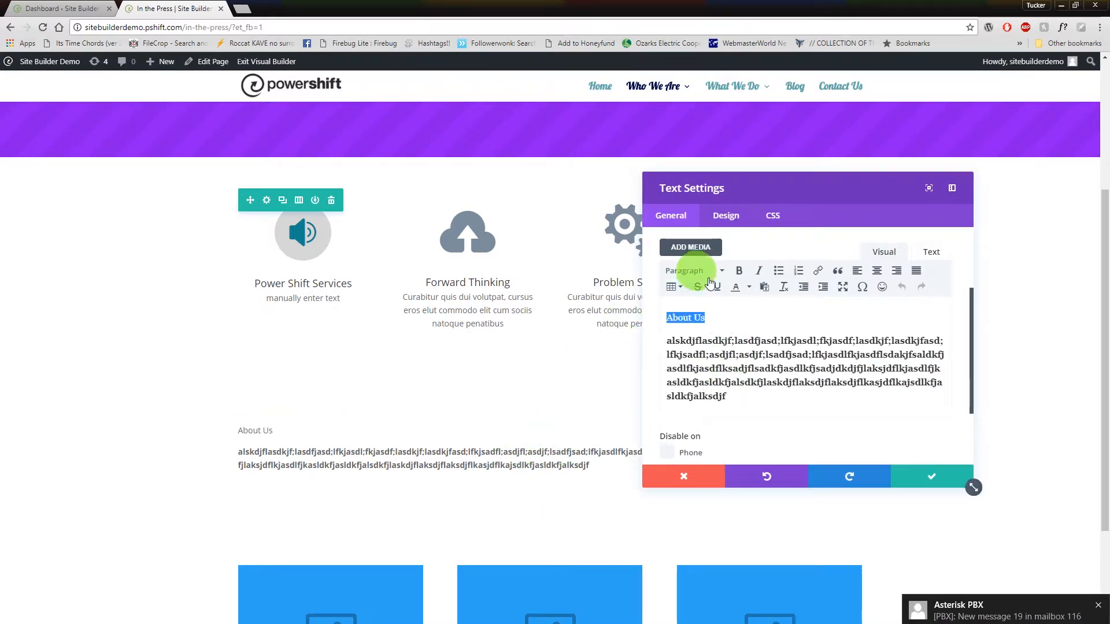
click(1098, 608)
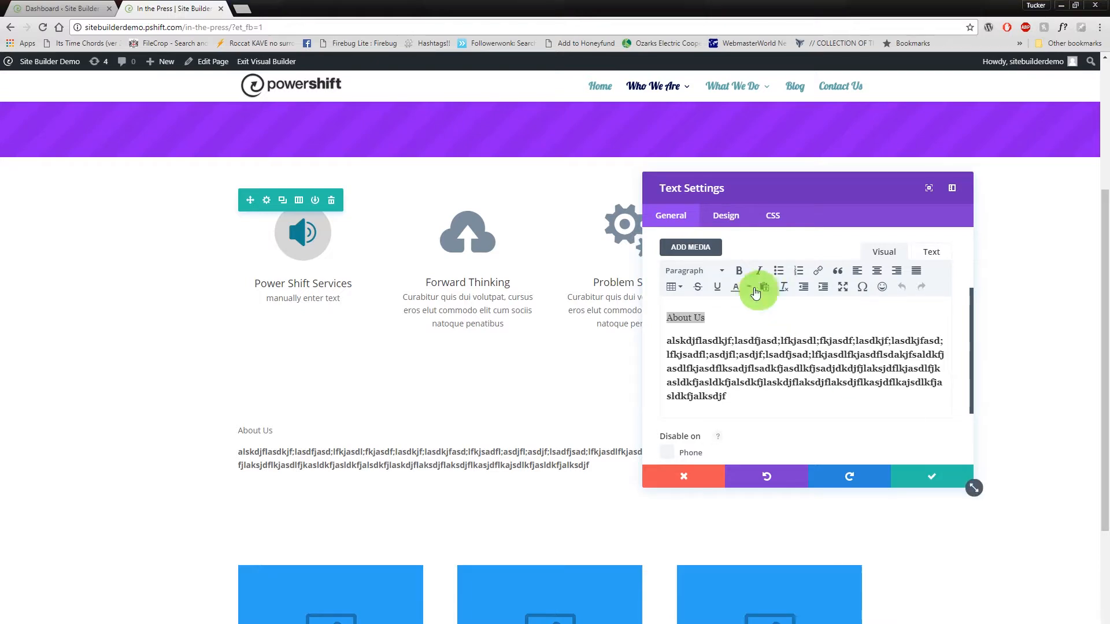
click(698, 272)
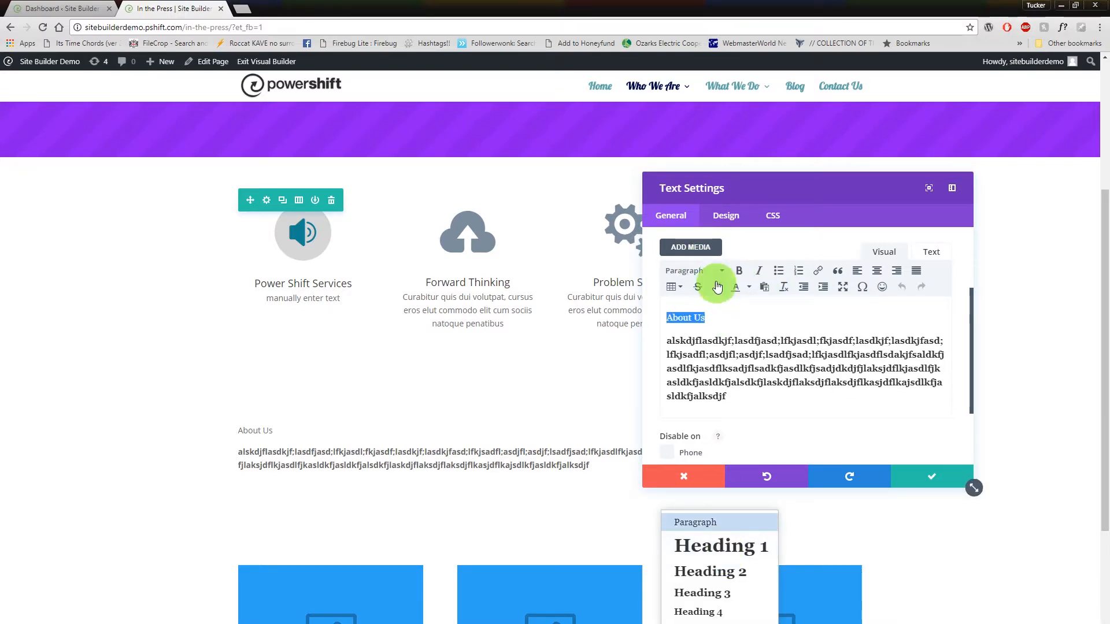
click(703, 271)
click(730, 339)
click(726, 312)
drag(727, 310, 671, 315)
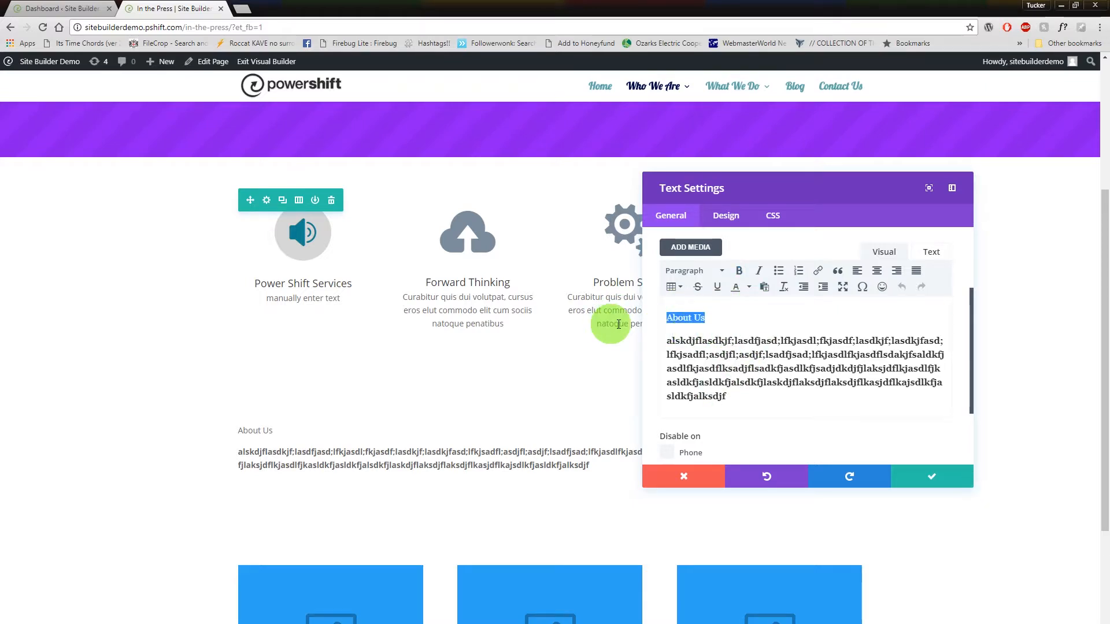
scroll(639, 330, up, 2)
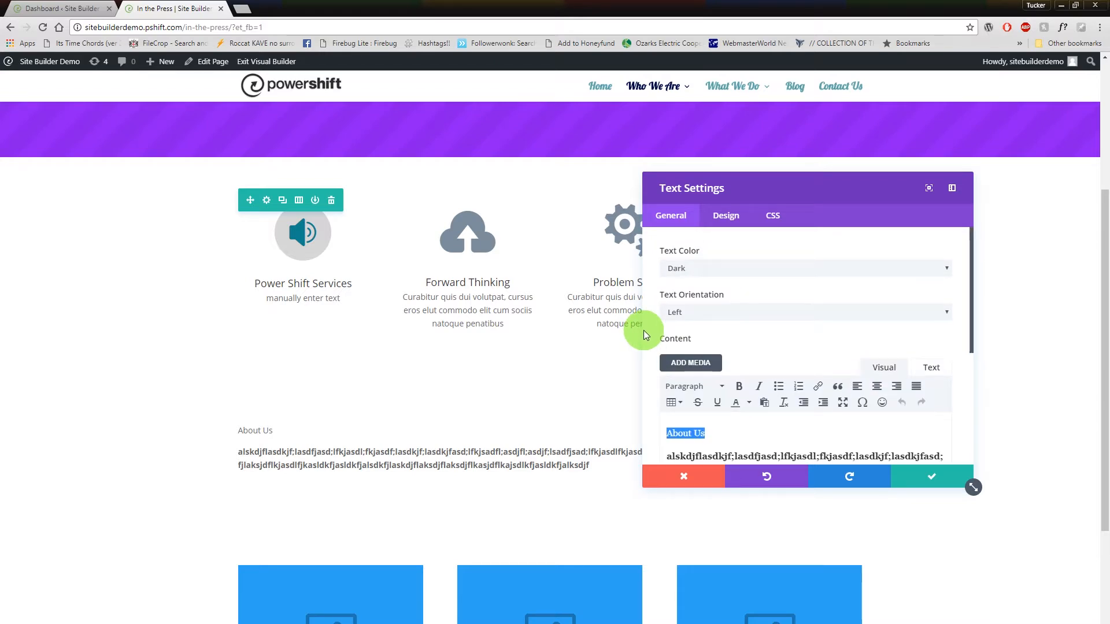
scroll(682, 388, down, 1)
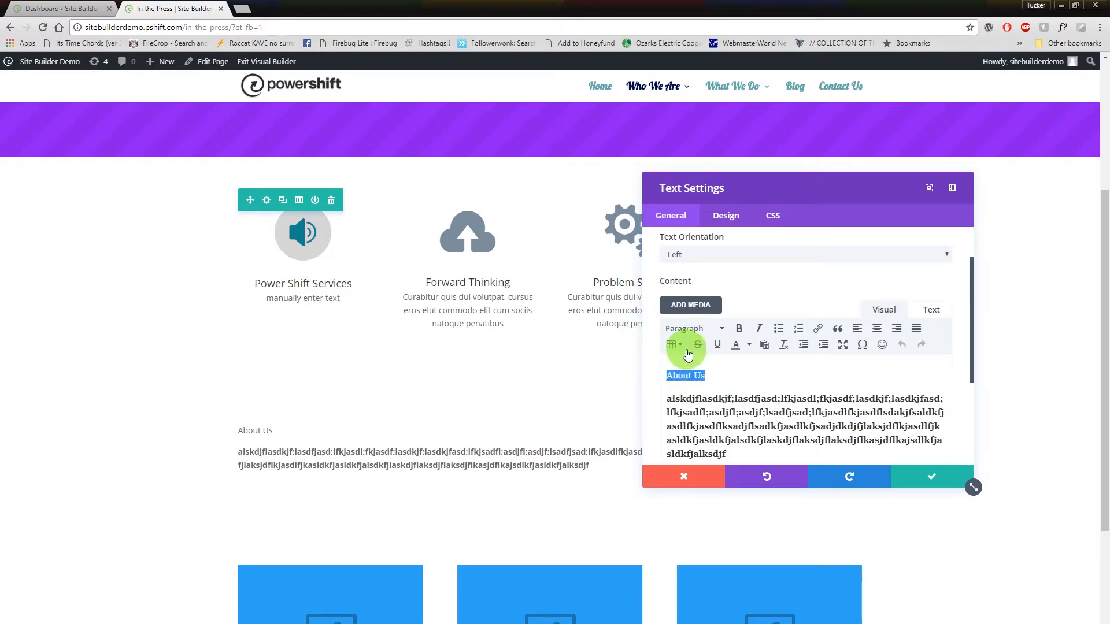
click(711, 330)
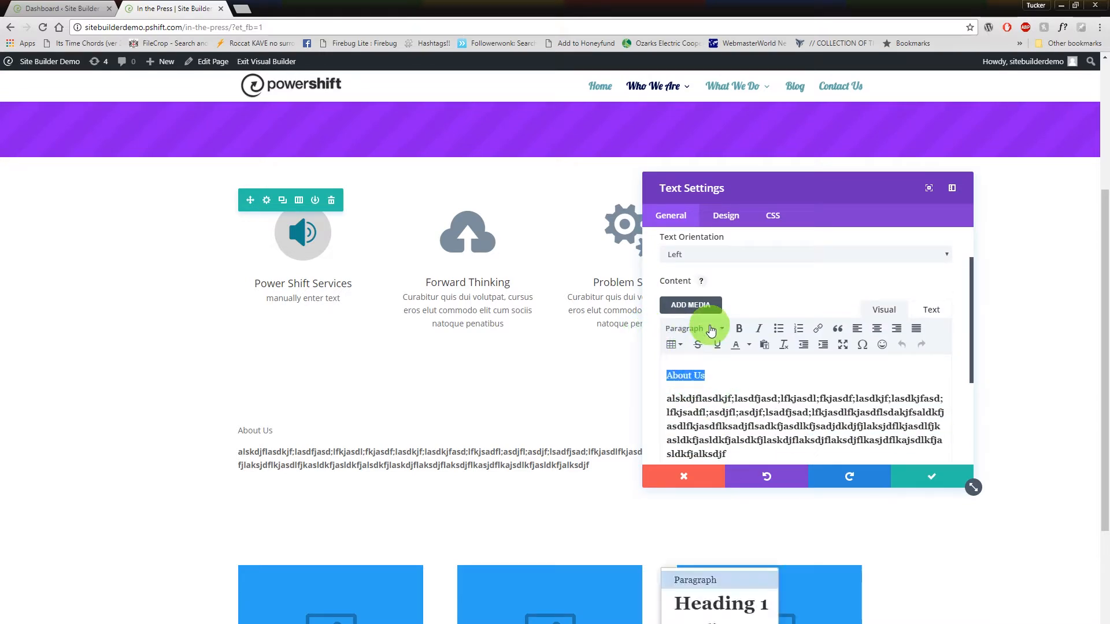
click(736, 610)
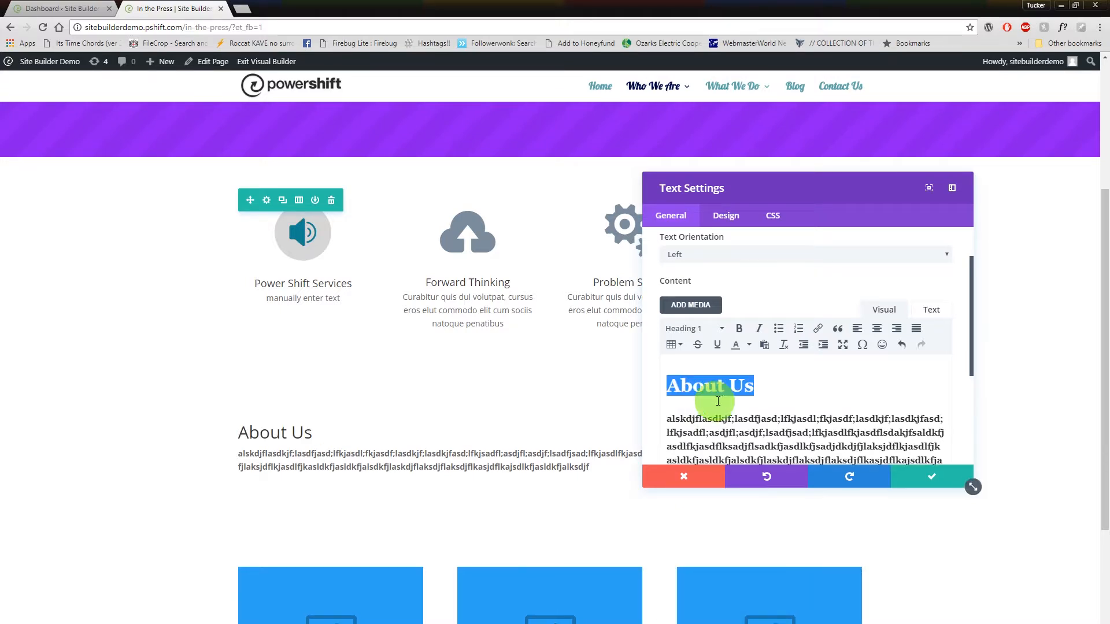
Try Heading 2 on the "About Us" line, set it back to Heading 1 and save the Text module.
click(705, 334)
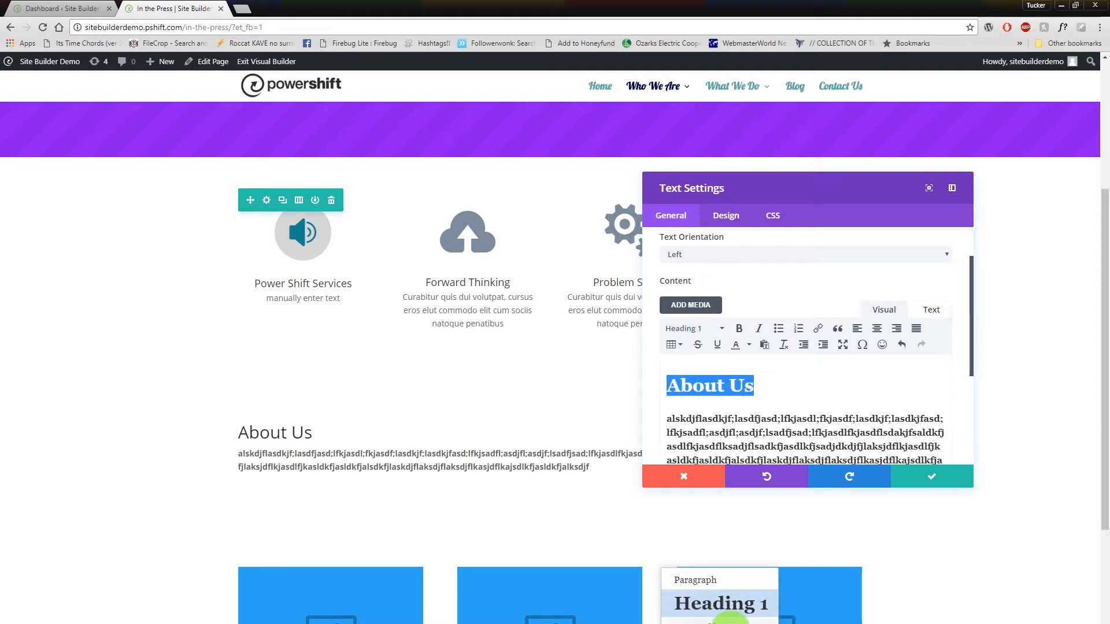
click(737, 621)
click(718, 329)
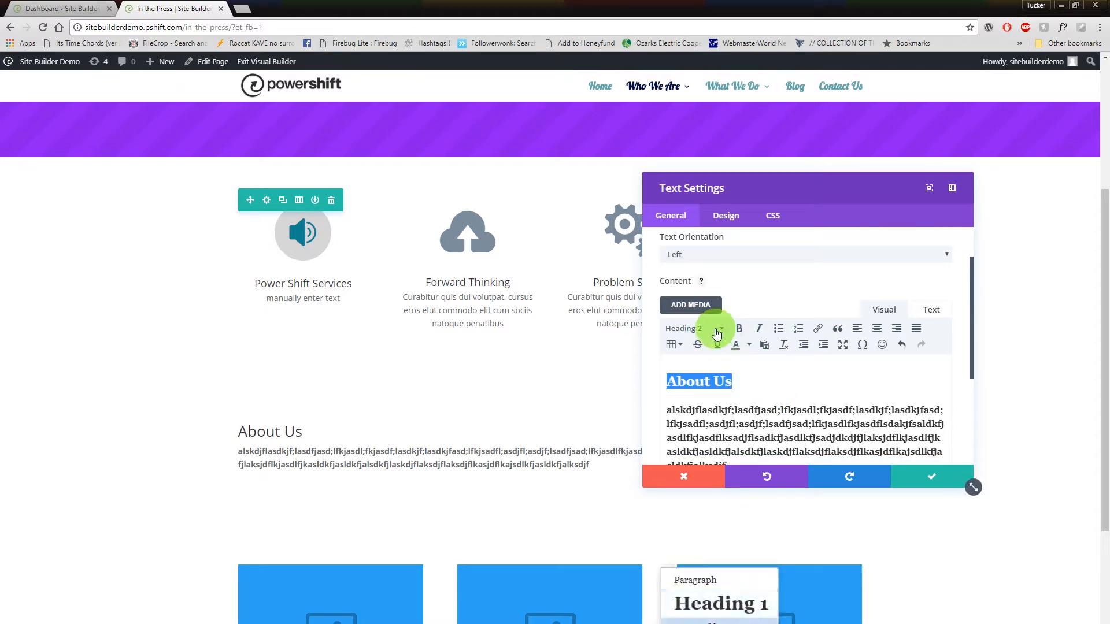
click(734, 606)
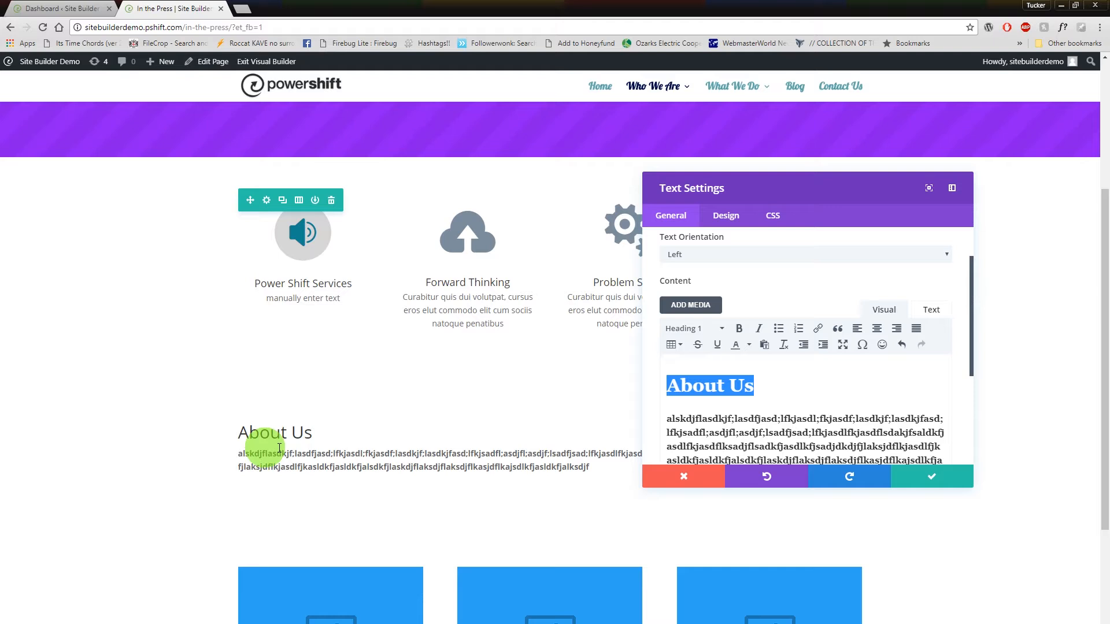
click(807, 396)
click(774, 381)
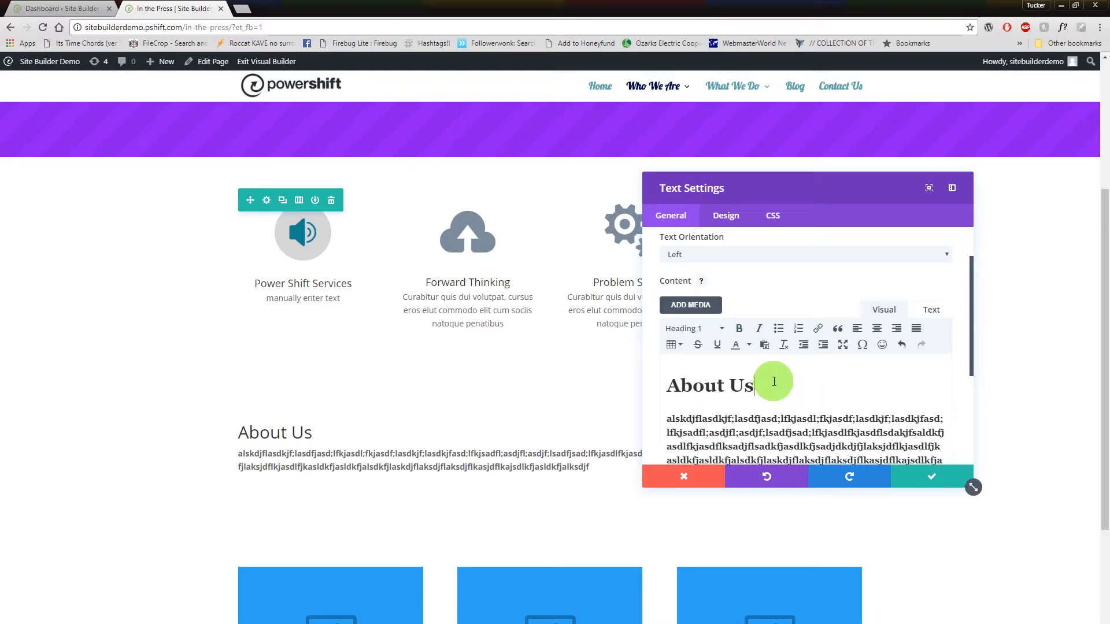
click(928, 473)
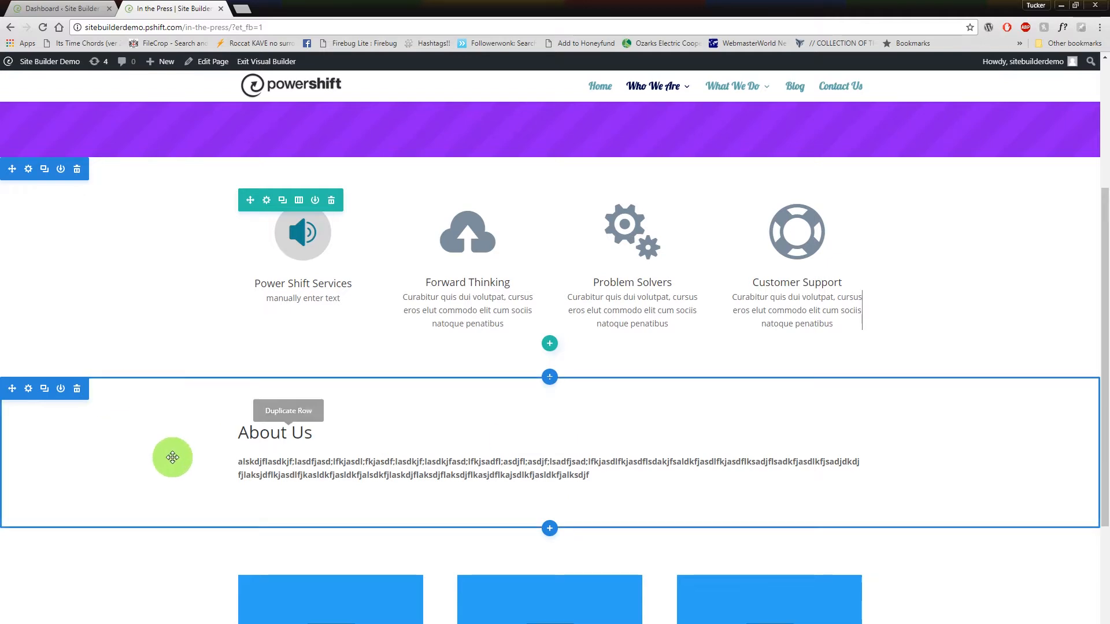
Delete the whole section containing the About Us text from between the blurbs and the team members.
scroll(373, 385, down, 1)
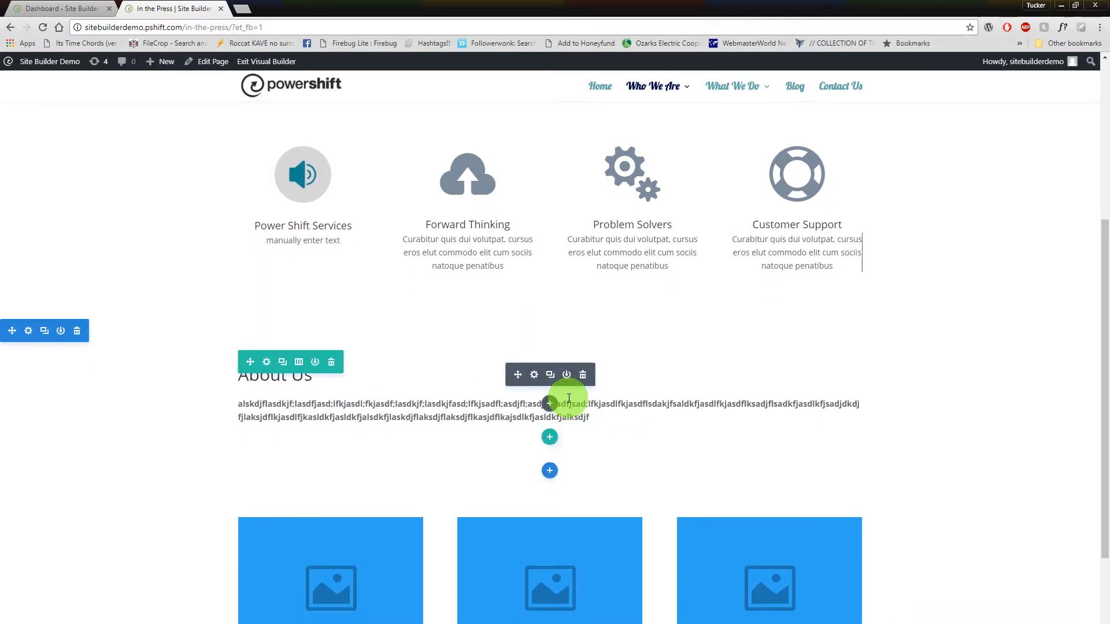
click(77, 332)
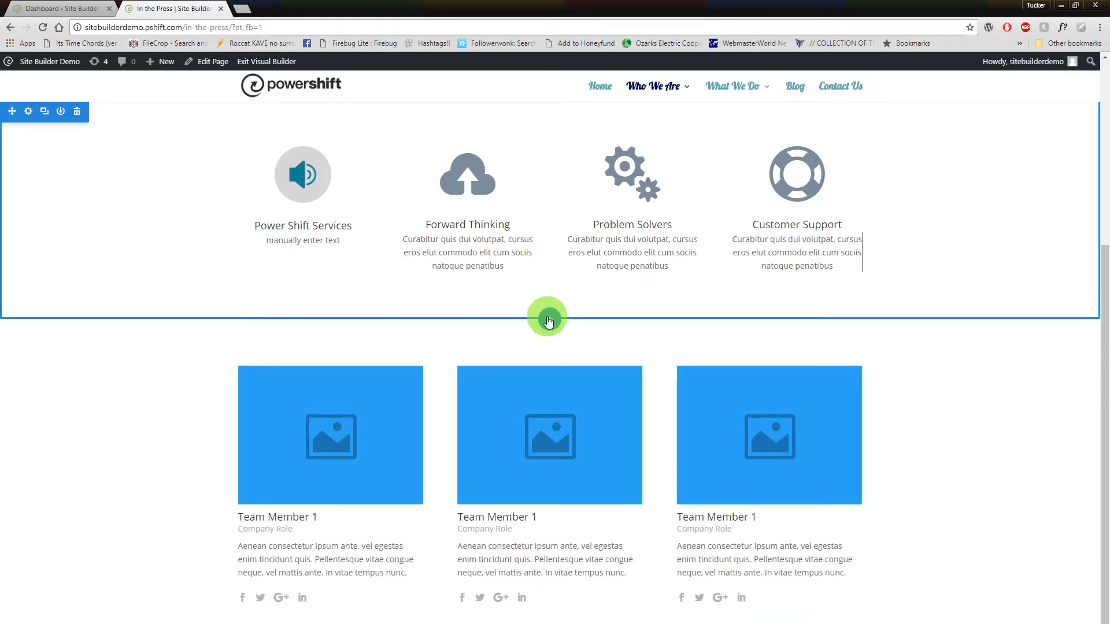
Start inserting a new section directly below the blurbs section.
click(548, 320)
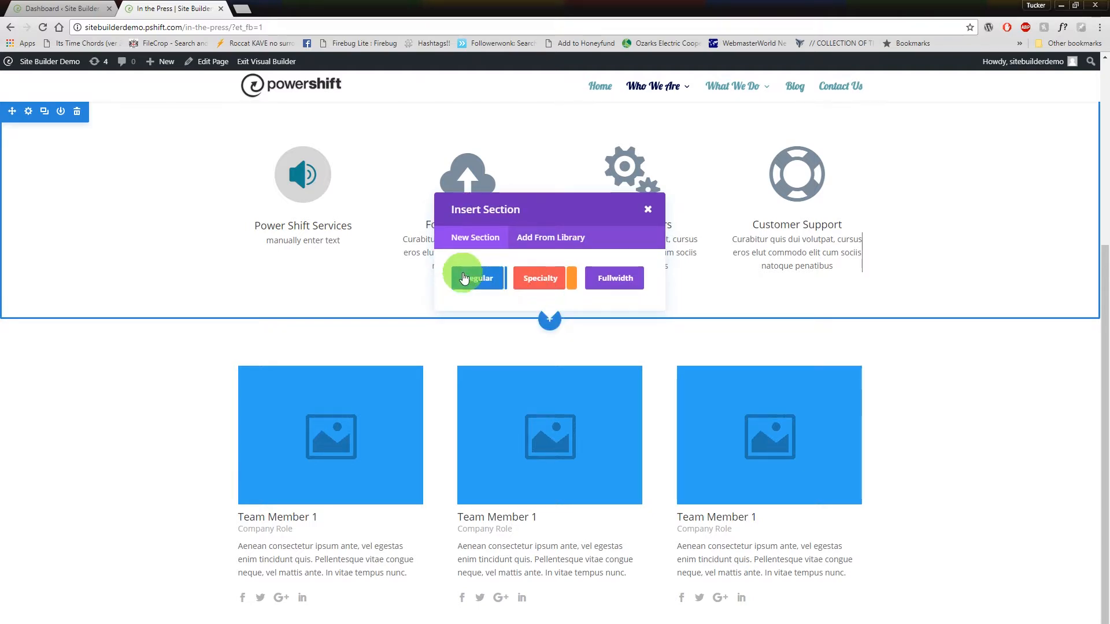
click(556, 280)
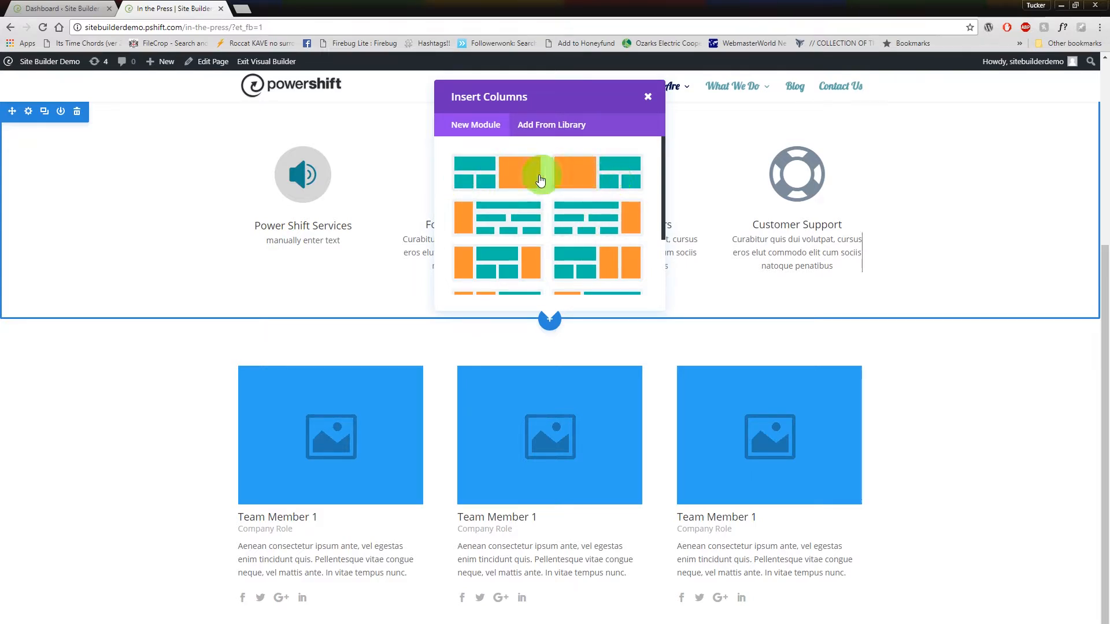
scroll(588, 174, down, 1)
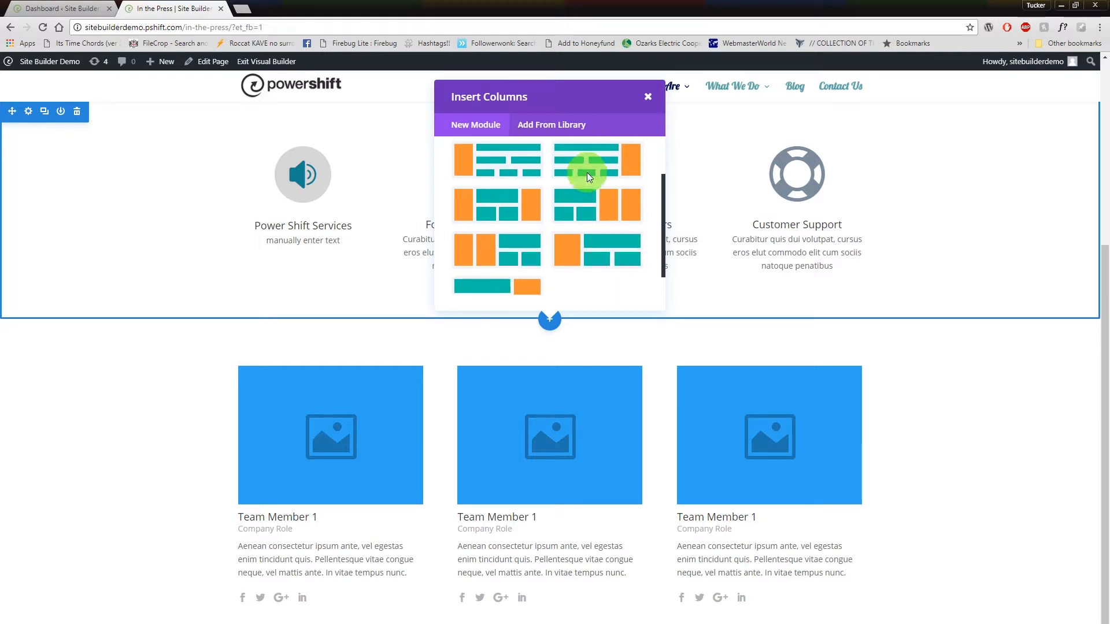
click(521, 251)
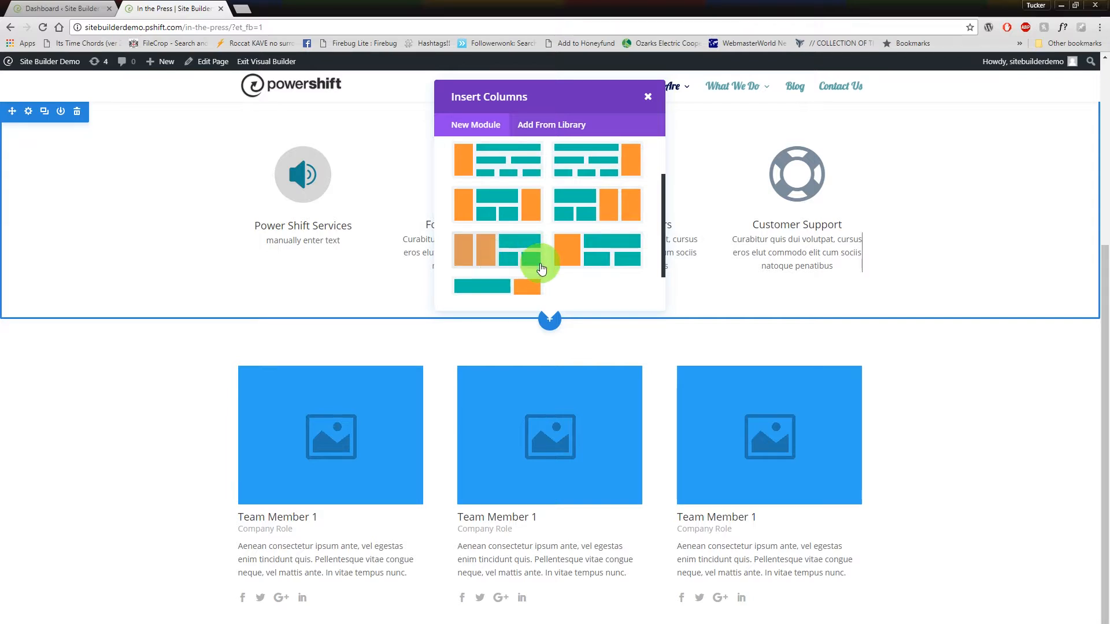
scroll(557, 265, up, 2)
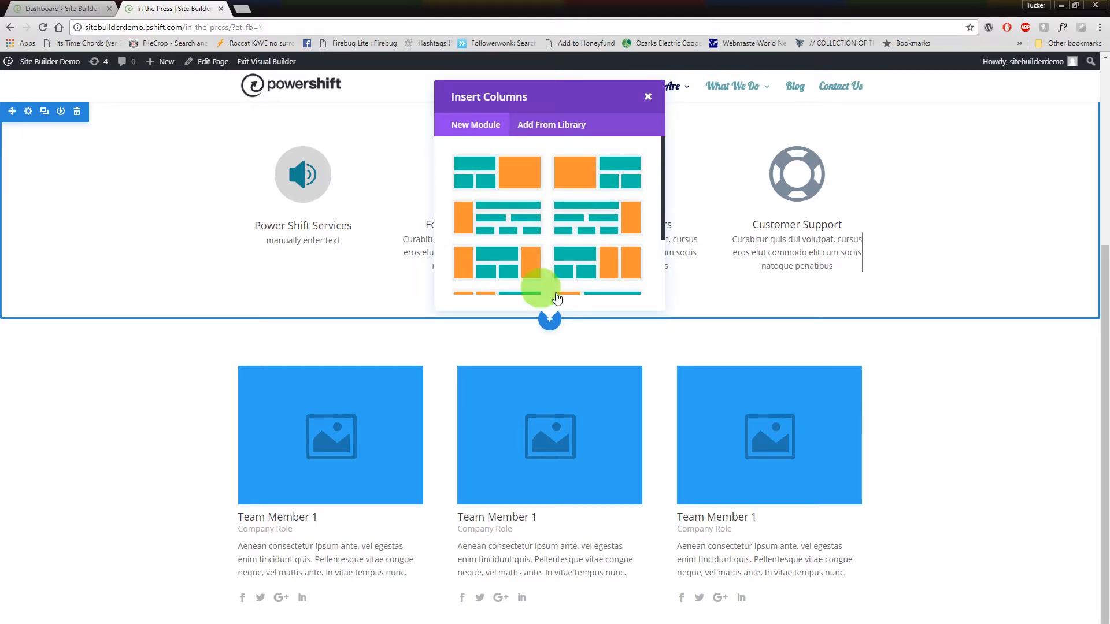
scroll(536, 191, down, 2)
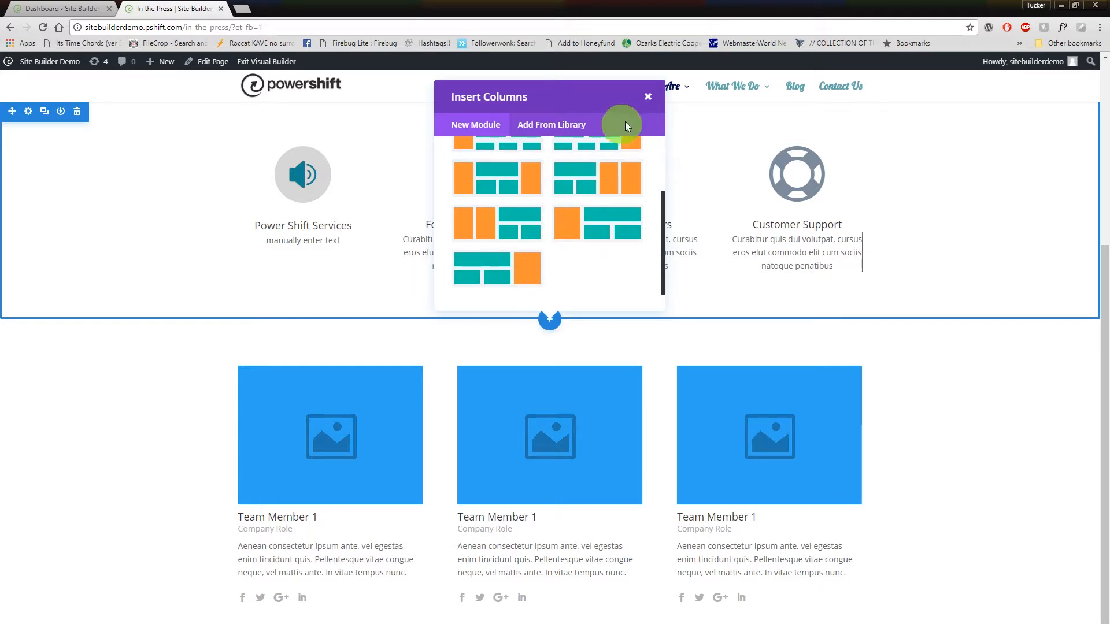
click(647, 97)
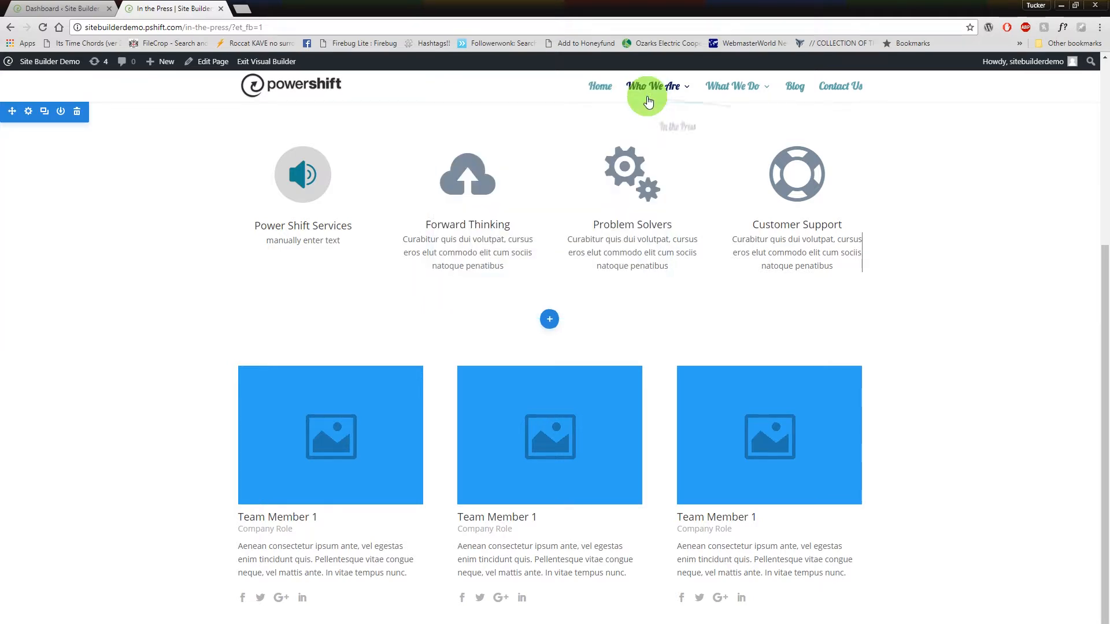
Insert a fullwidth section below the four service blurbs and add a Fullwidth Map module to it.
click(551, 318)
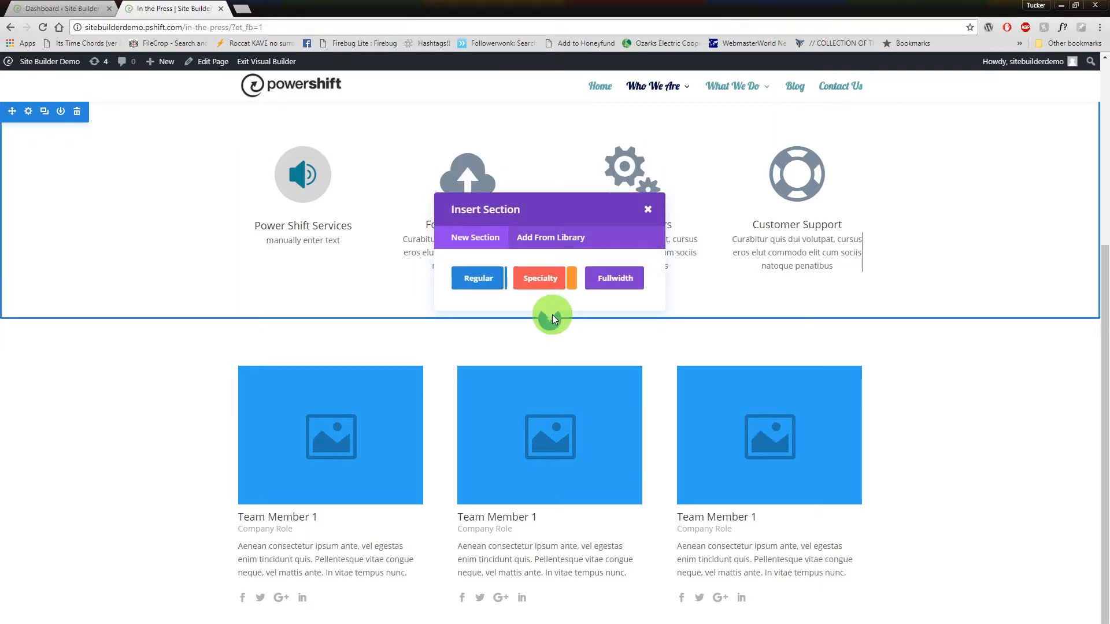
click(602, 280)
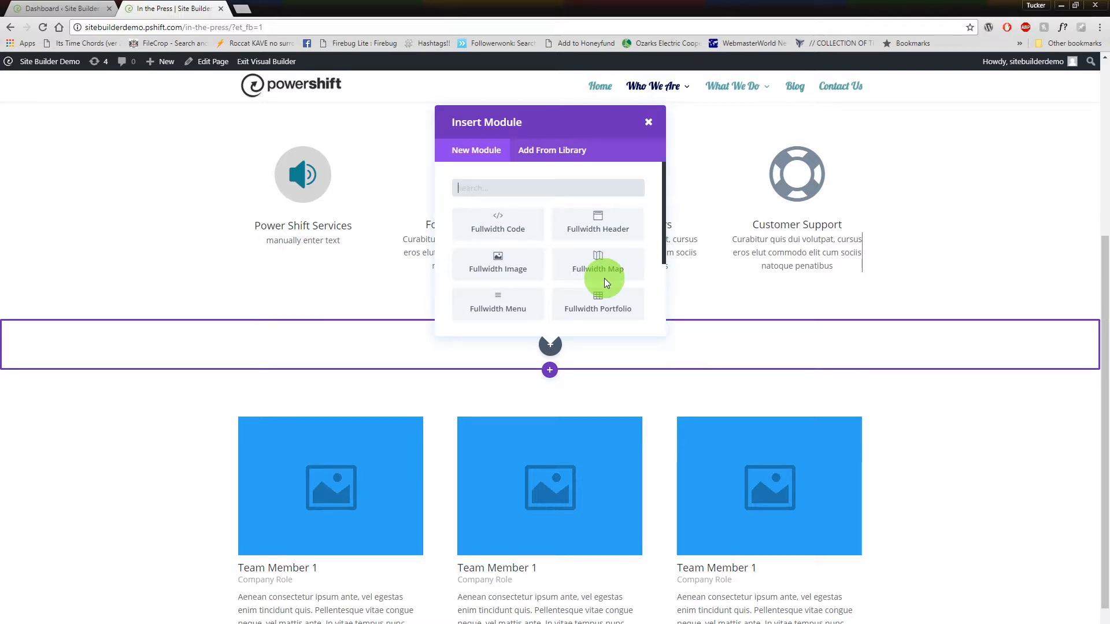
scroll(562, 244, down, 1)
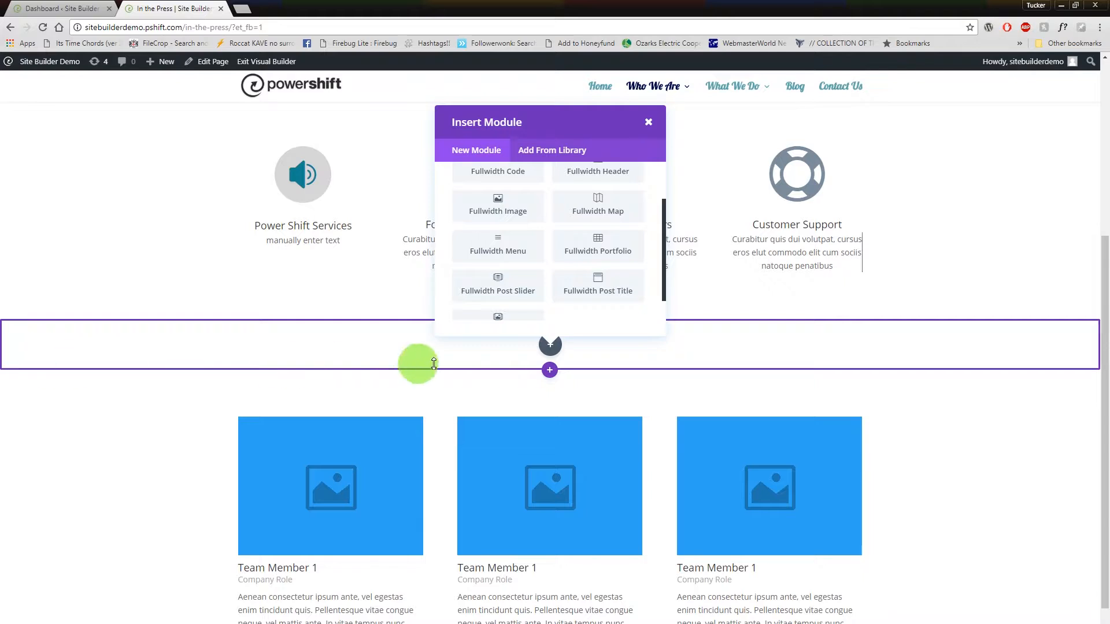
scroll(545, 260, up, 1)
scroll(581, 242, down, 1)
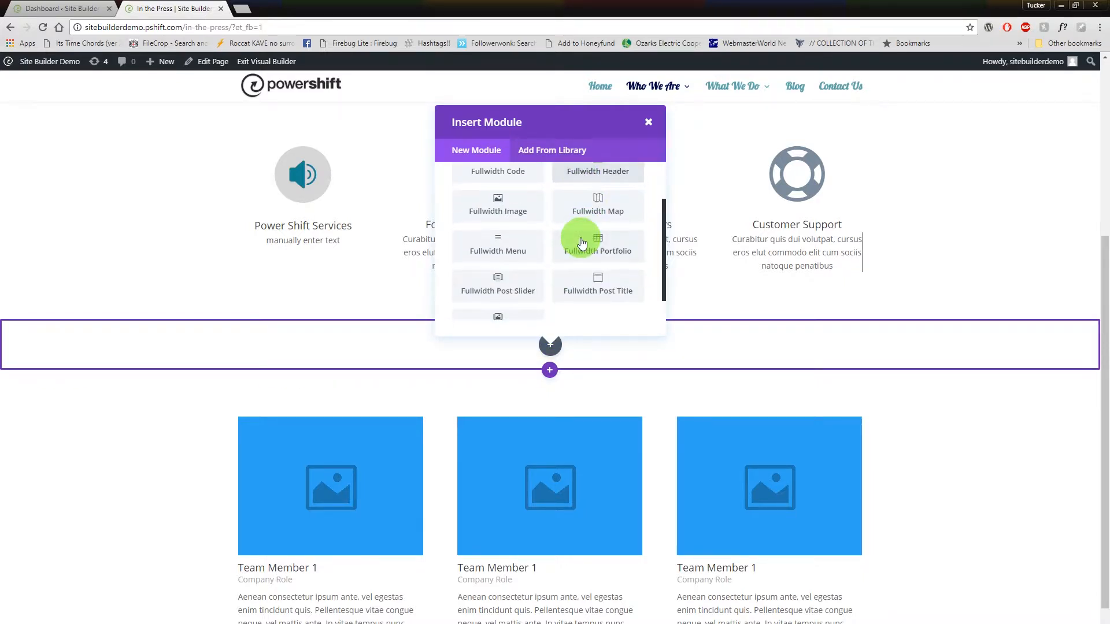
click(616, 216)
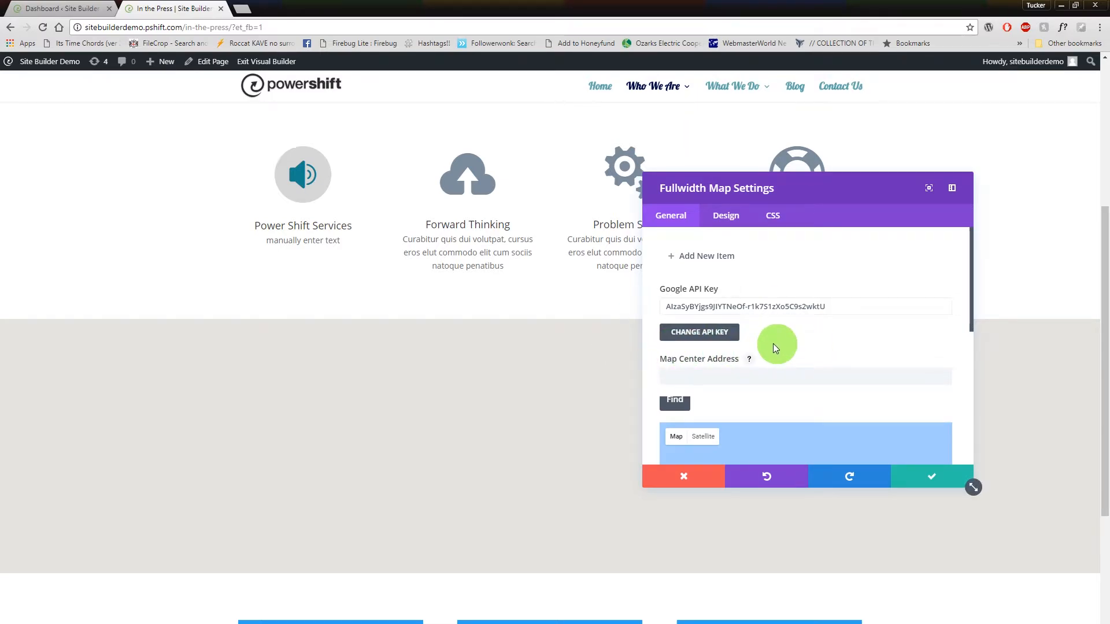
Enter the company's street address as the map center address and find it on the map.
scroll(664, 362, down, 1)
click(688, 319)
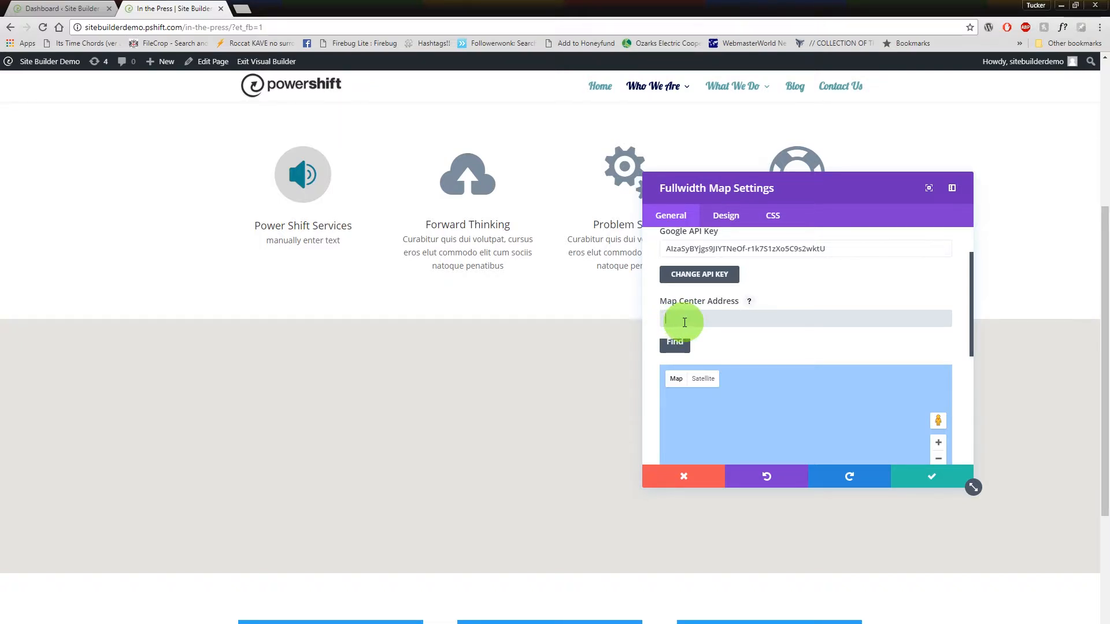
text(571)
key(Down)
key(Return)
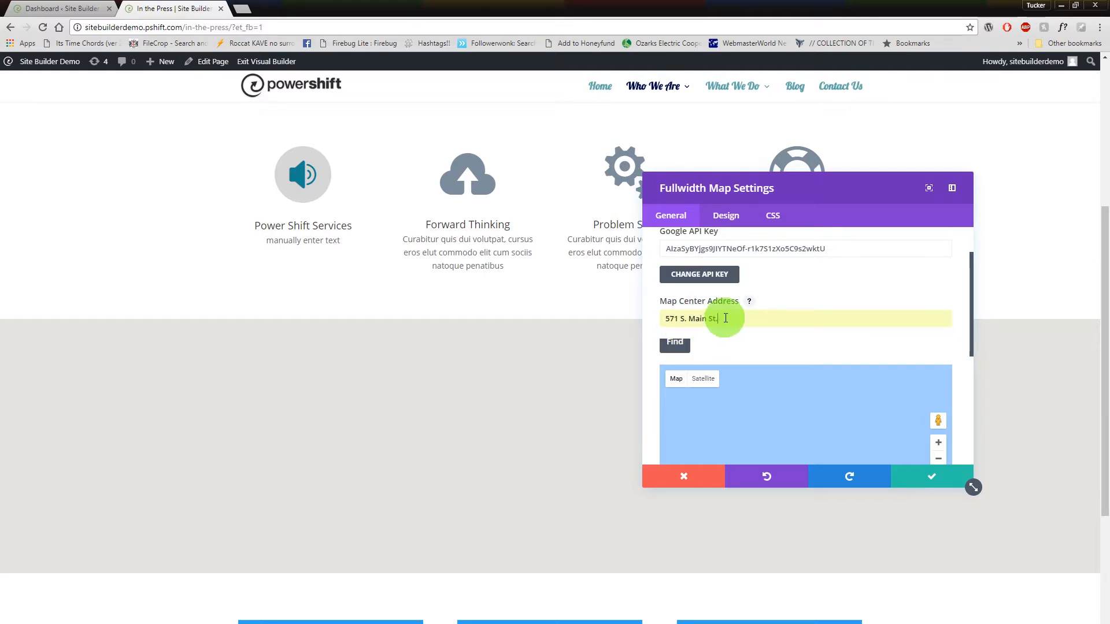
text(Sp)
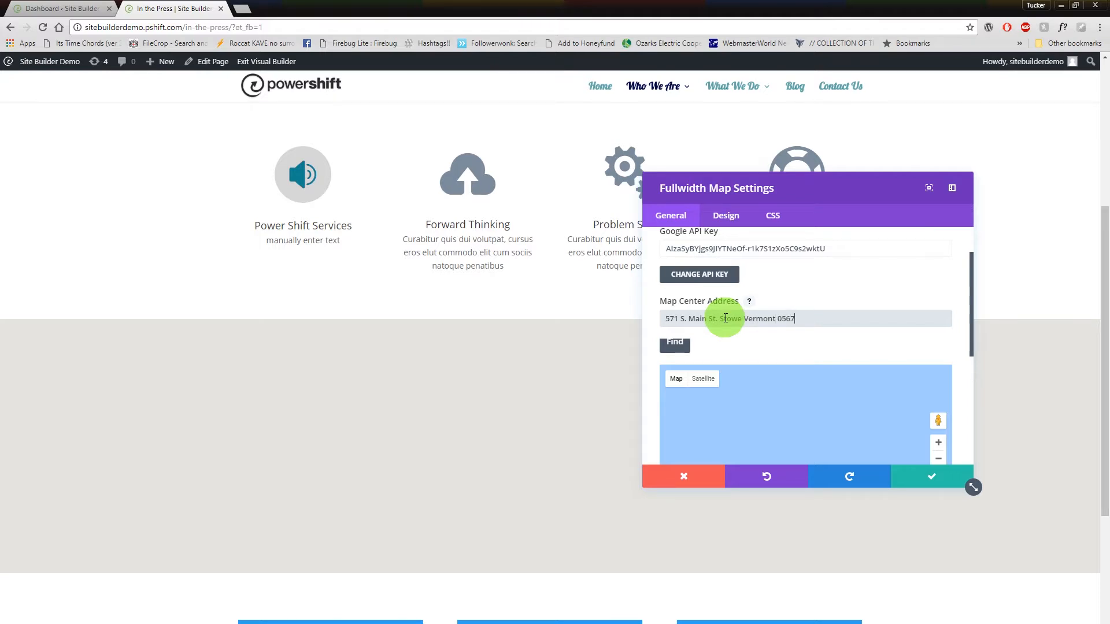
click(681, 345)
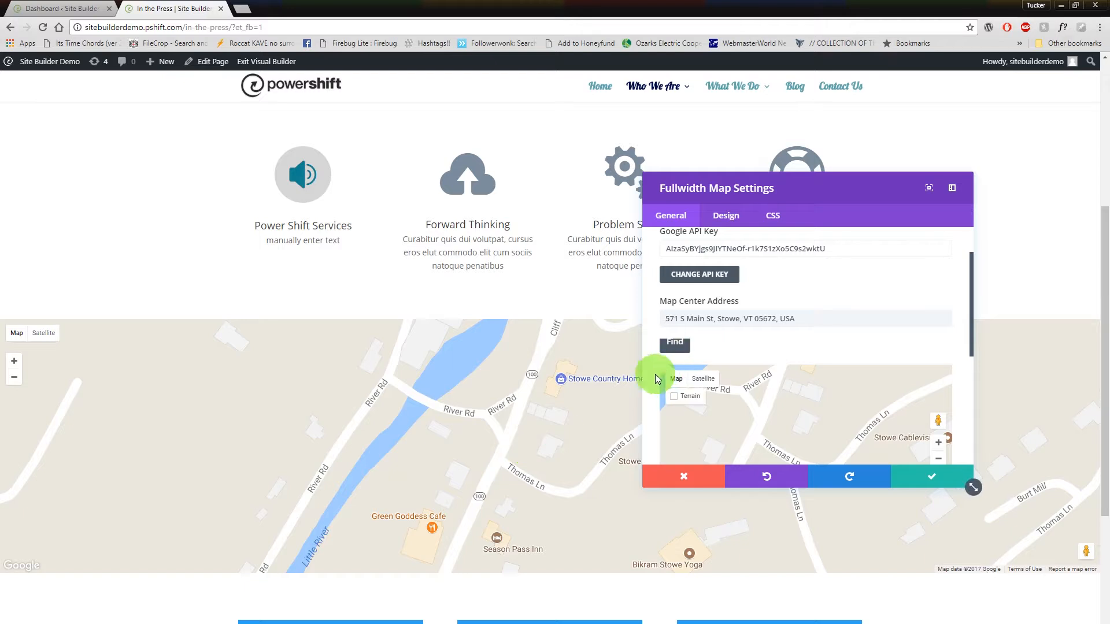
Examine the map's Satellite view, mouse wheel zoom, mobile dragging and device visibility options, testing zooming on the page's map.
scroll(649, 382, down, 1)
scroll(648, 382, down, 3)
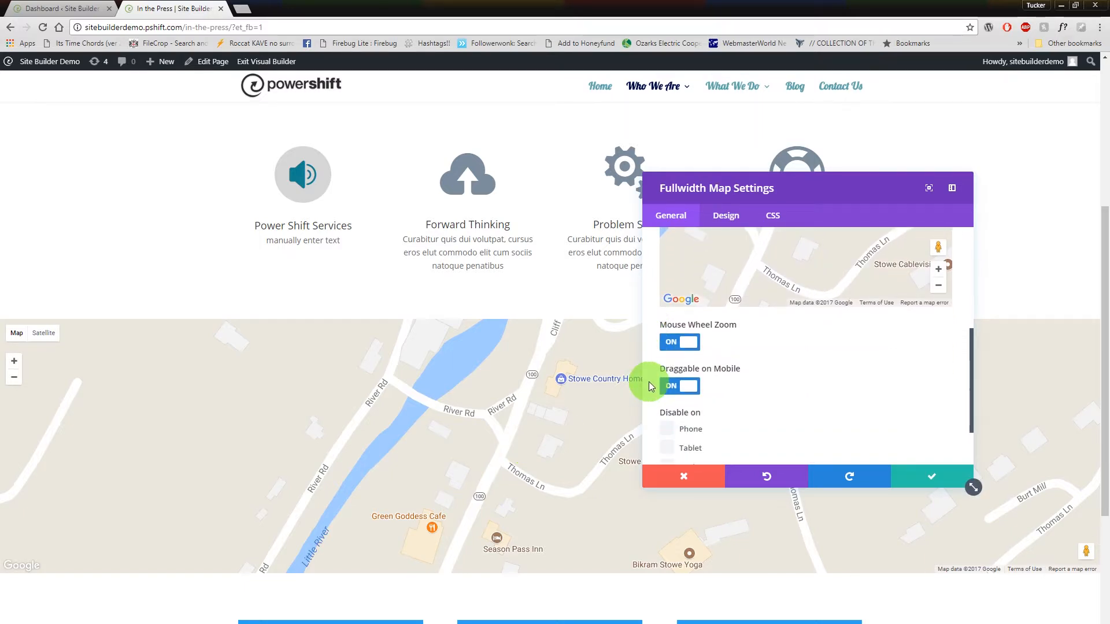
scroll(648, 381, up, 4)
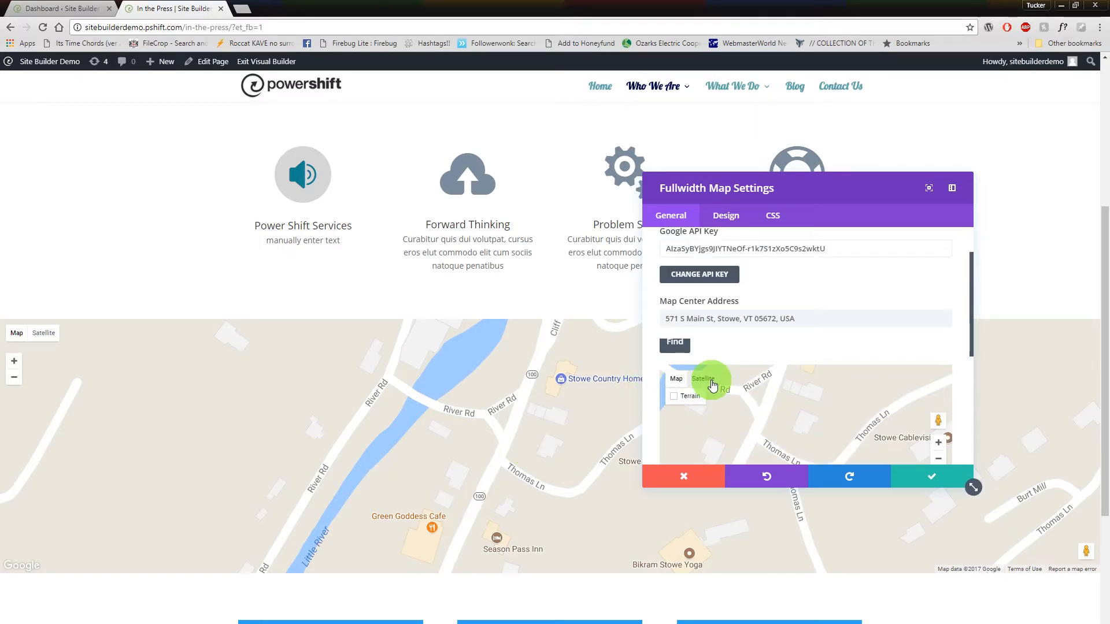
click(713, 385)
click(674, 380)
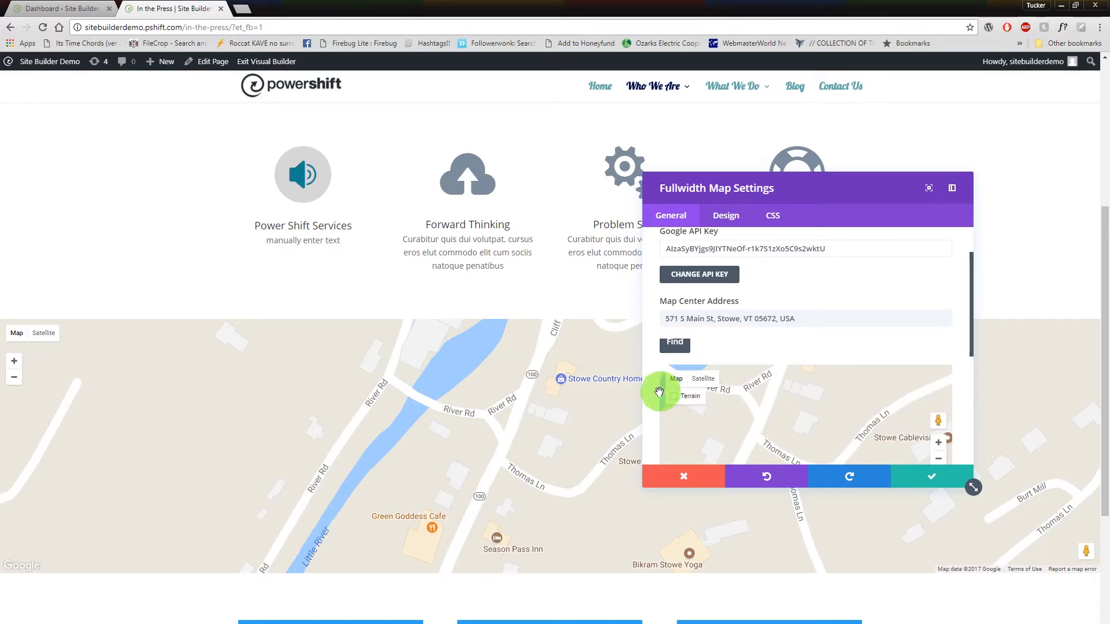
scroll(652, 406, down, 3)
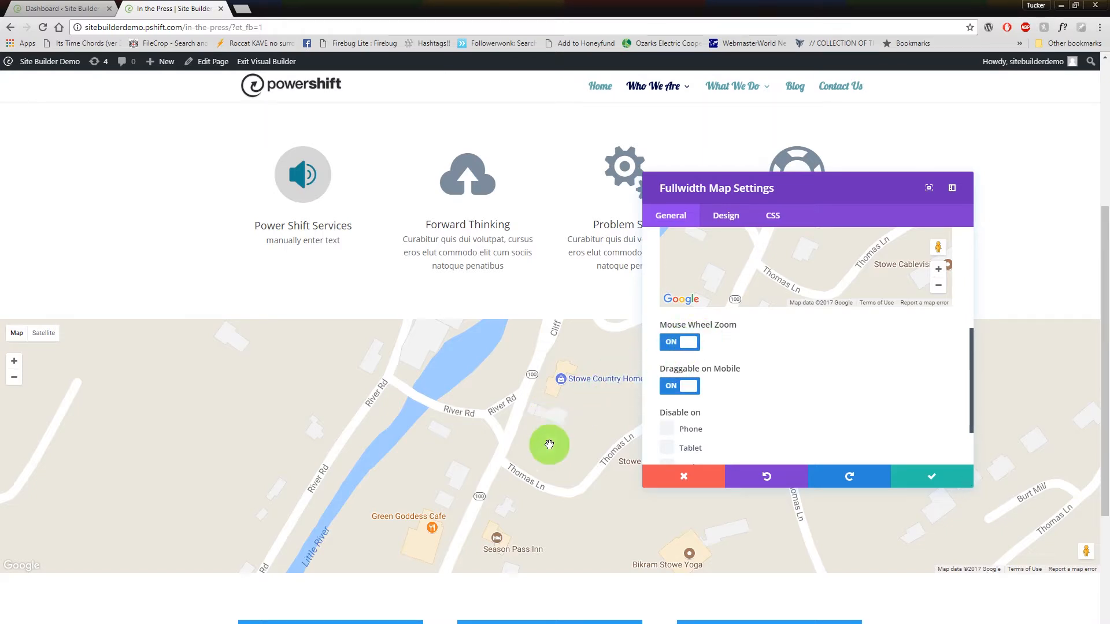
scroll(549, 446, up, 1)
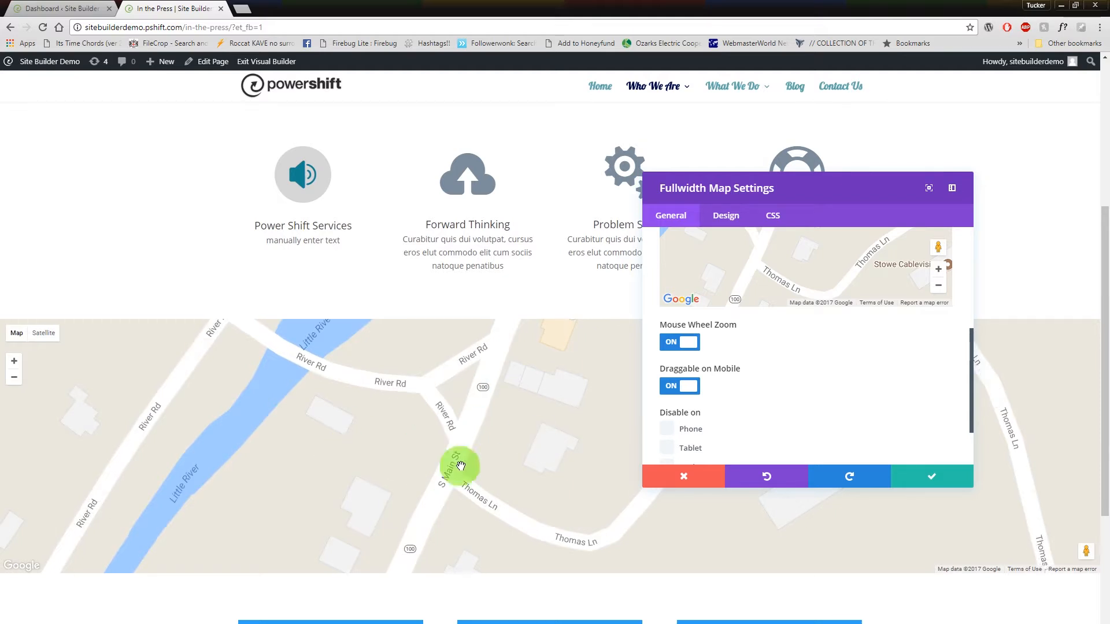
scroll(504, 463, down, 2)
scroll(505, 462, up, 2)
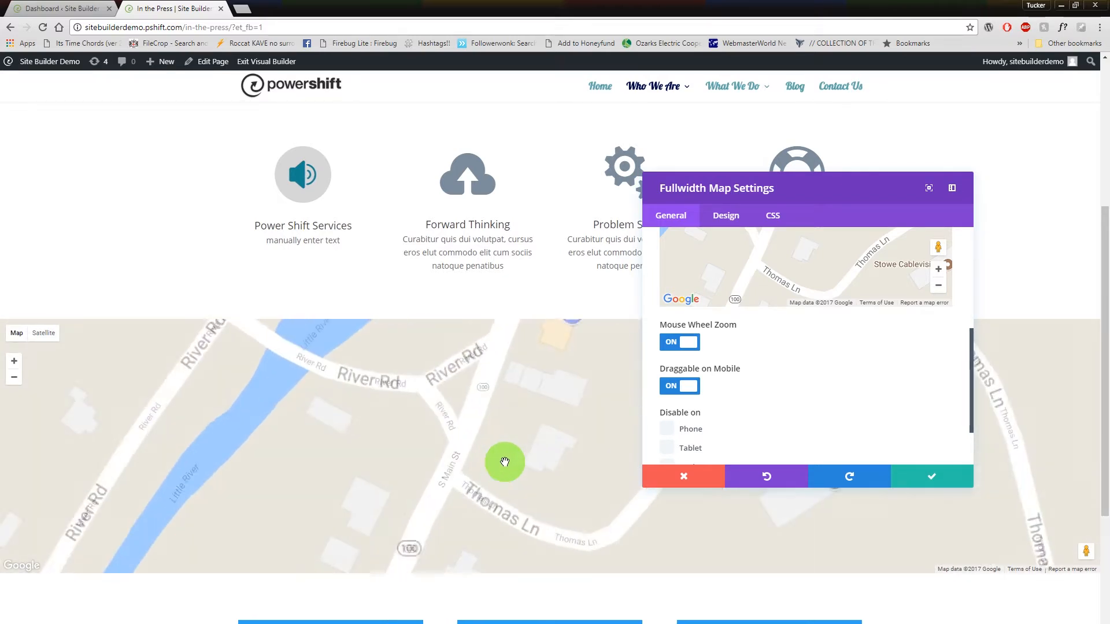
scroll(504, 462, down, 1)
scroll(504, 462, down, 1)
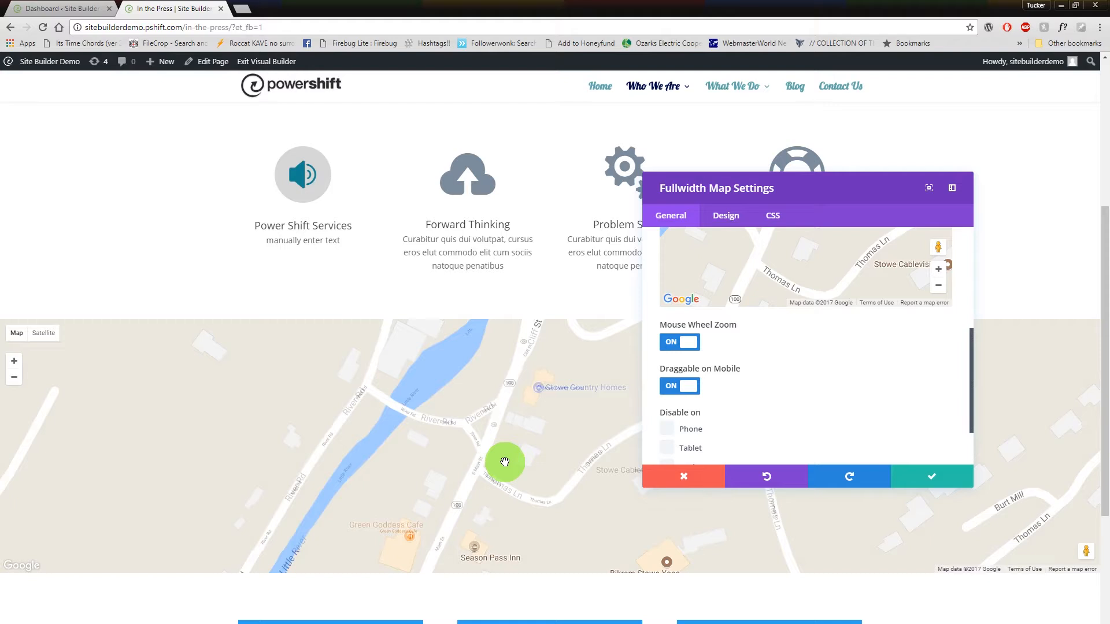
scroll(781, 399, down, 1)
scroll(782, 399, down, 1)
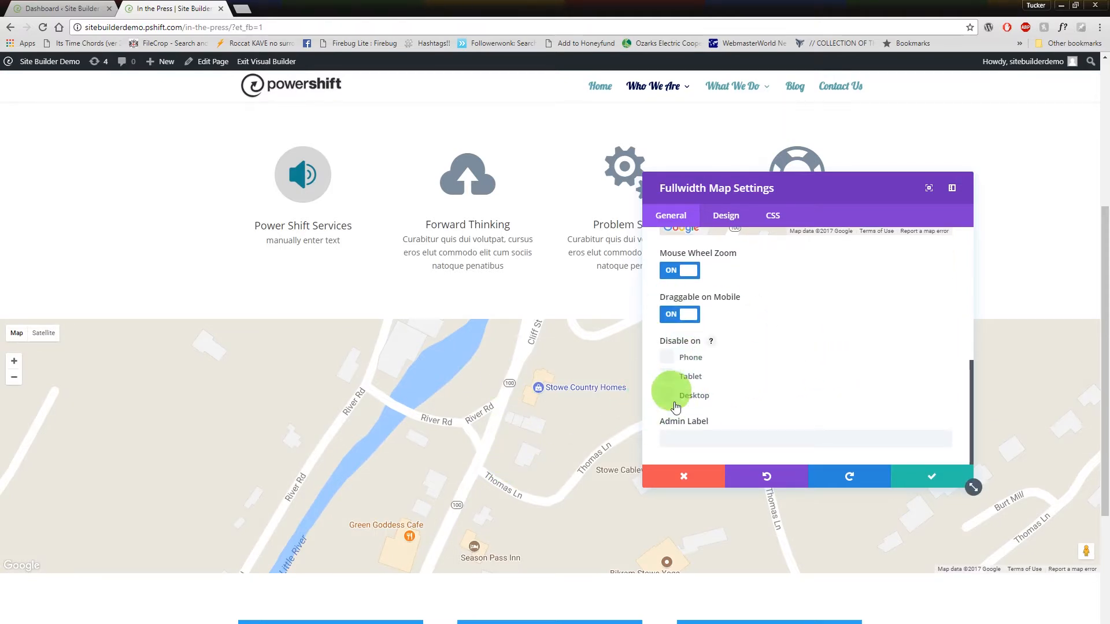
Add a map pin titled "Power Shift HQ" and locate it at the company's street address.
scroll(809, 387, up, 5)
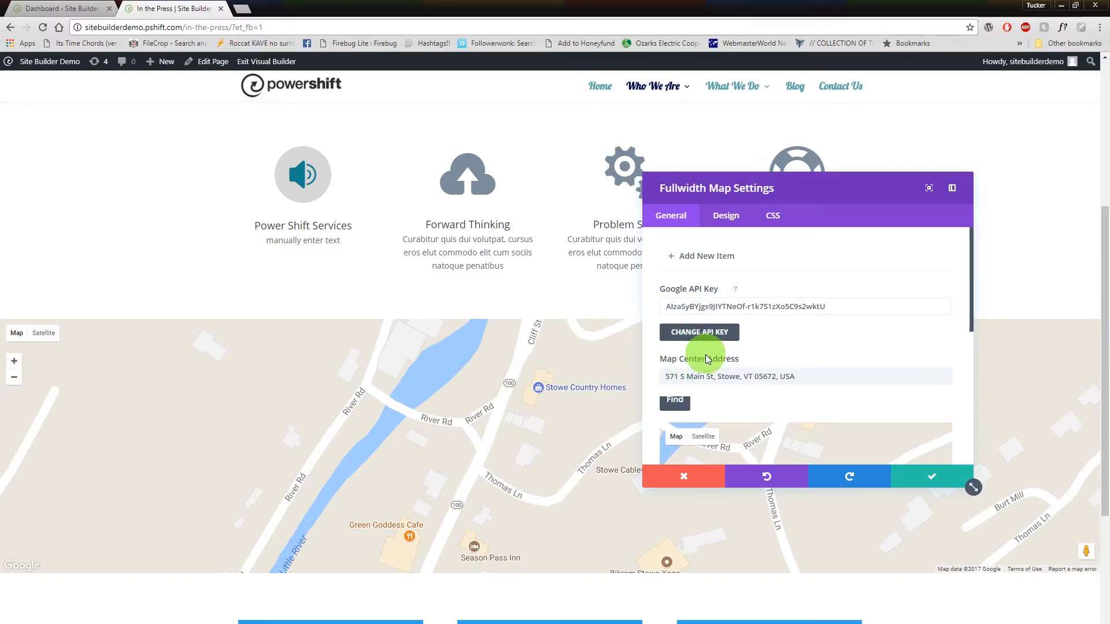
click(695, 257)
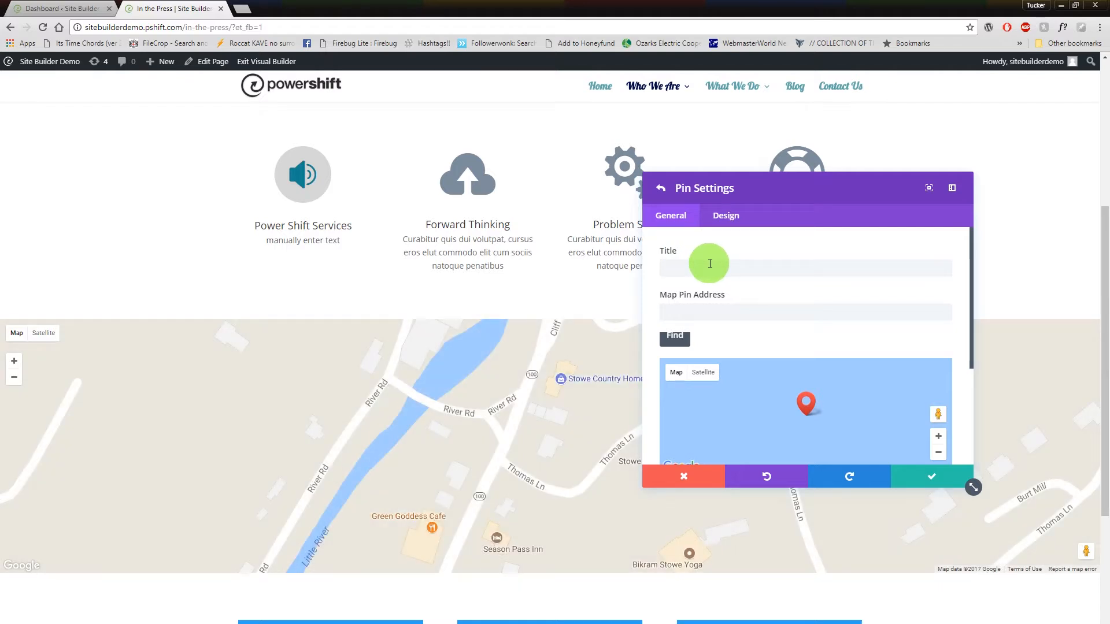
click(710, 264)
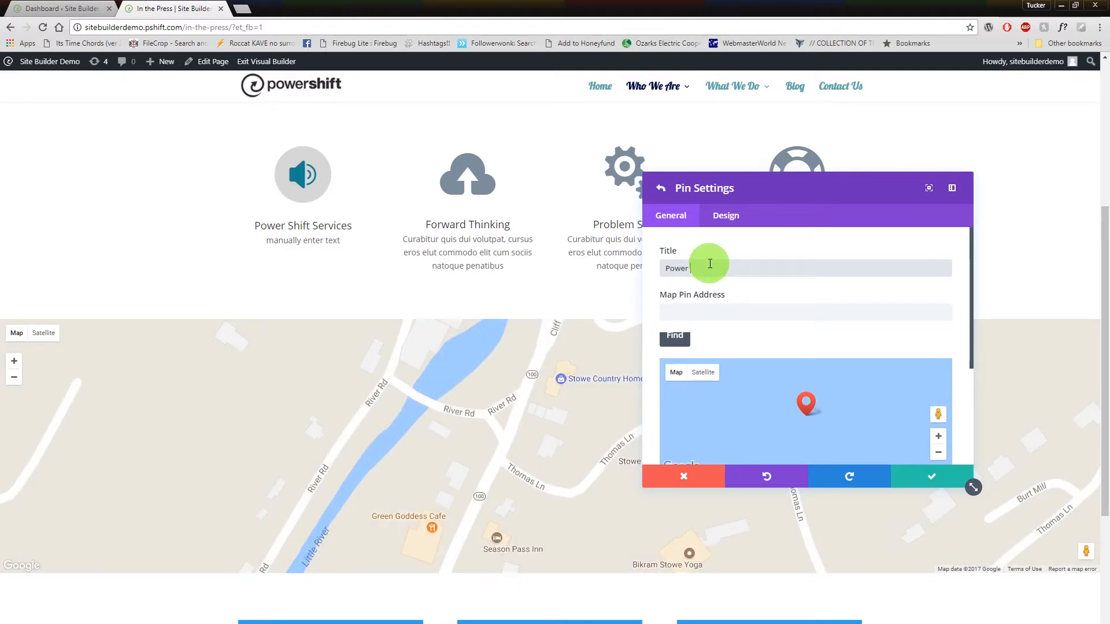
text(Power Shift HQ)
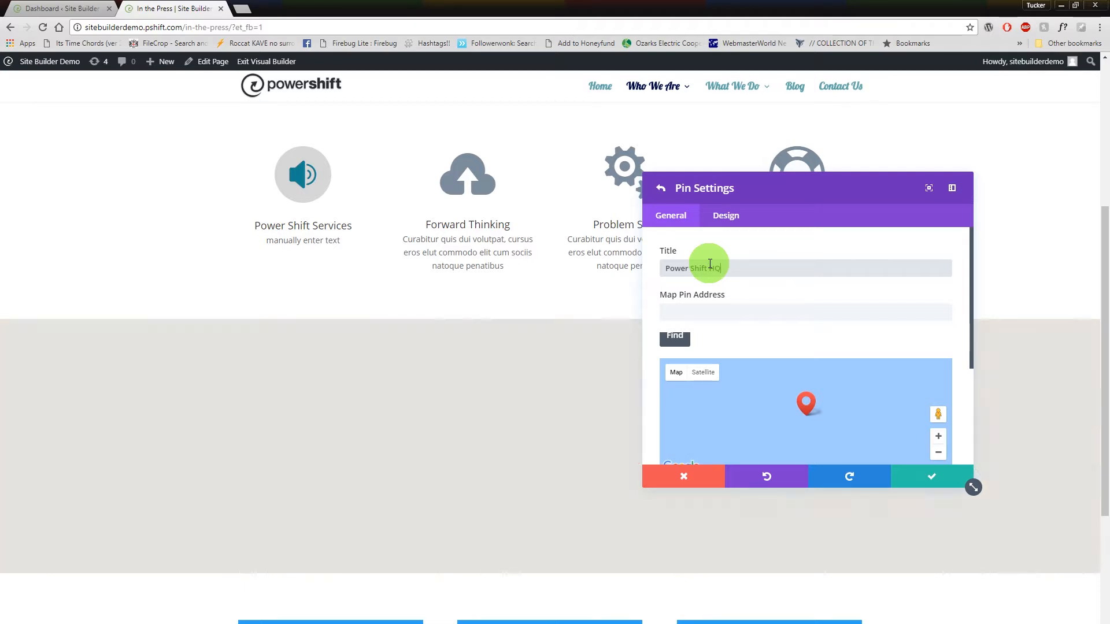
click(707, 308)
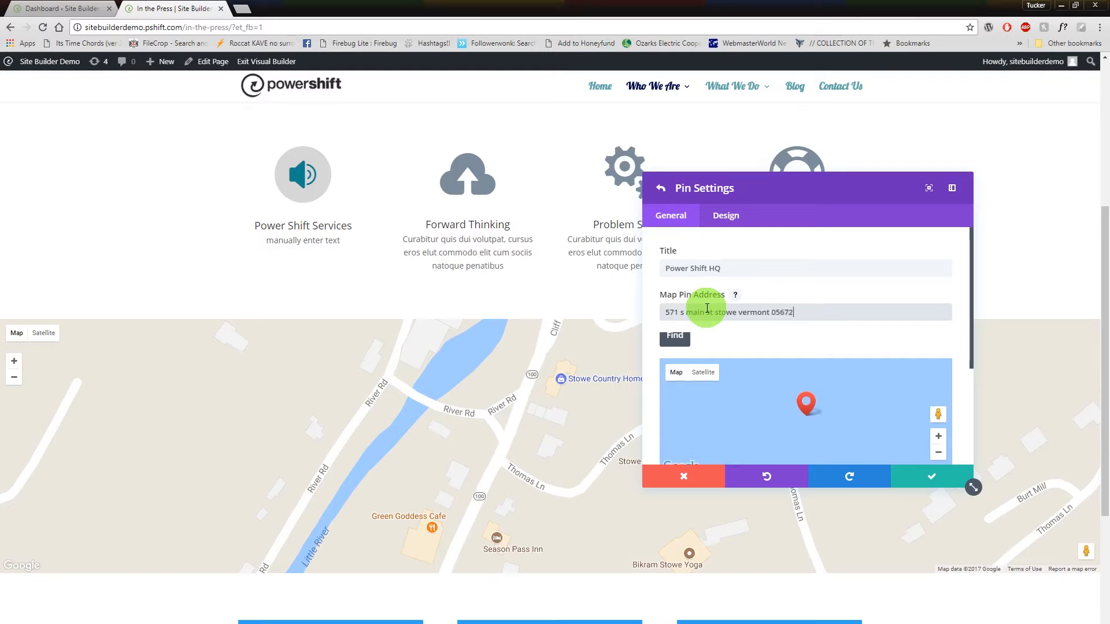
click(683, 339)
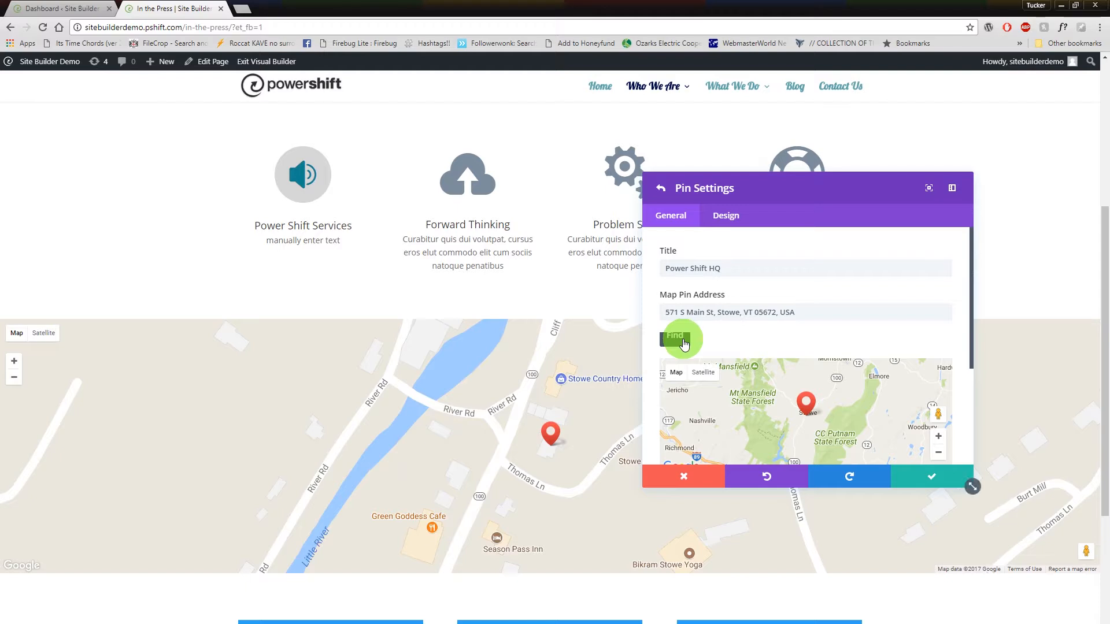
click(531, 469)
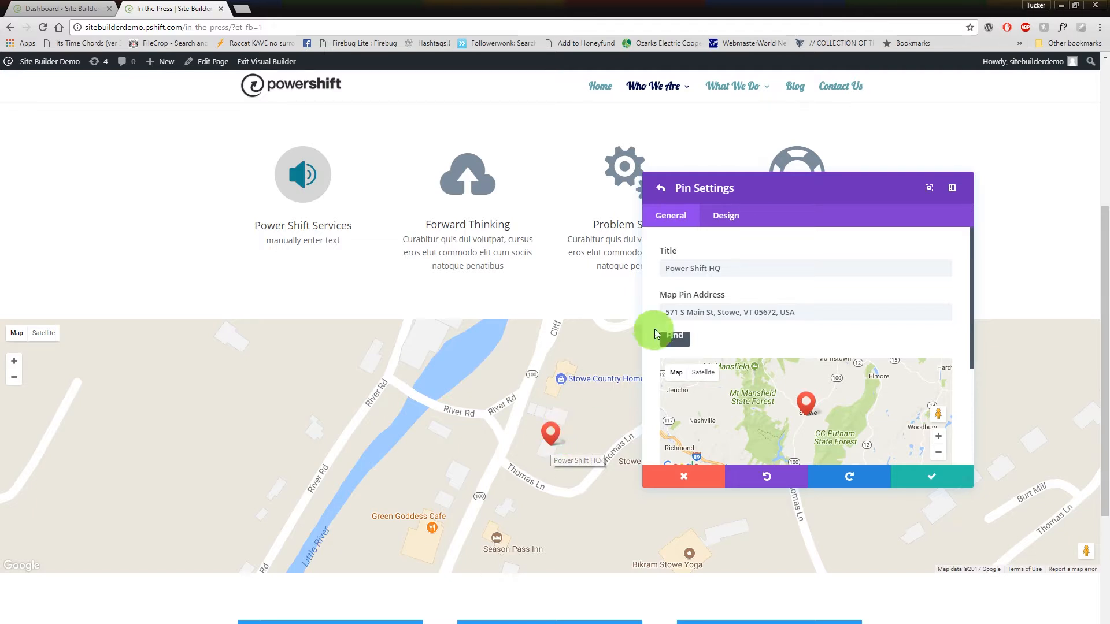
Review the pin's content options, leave them empty, and save both the pin and the fullwidth map settings.
scroll(655, 325, down, 3)
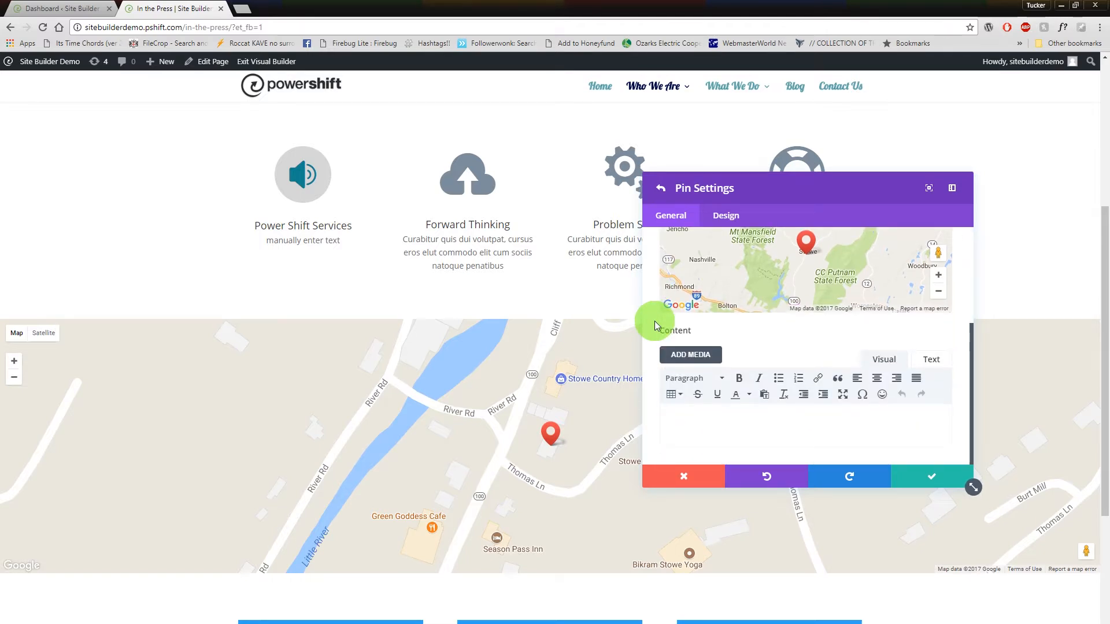
scroll(654, 326, up, 3)
scroll(655, 326, down, 3)
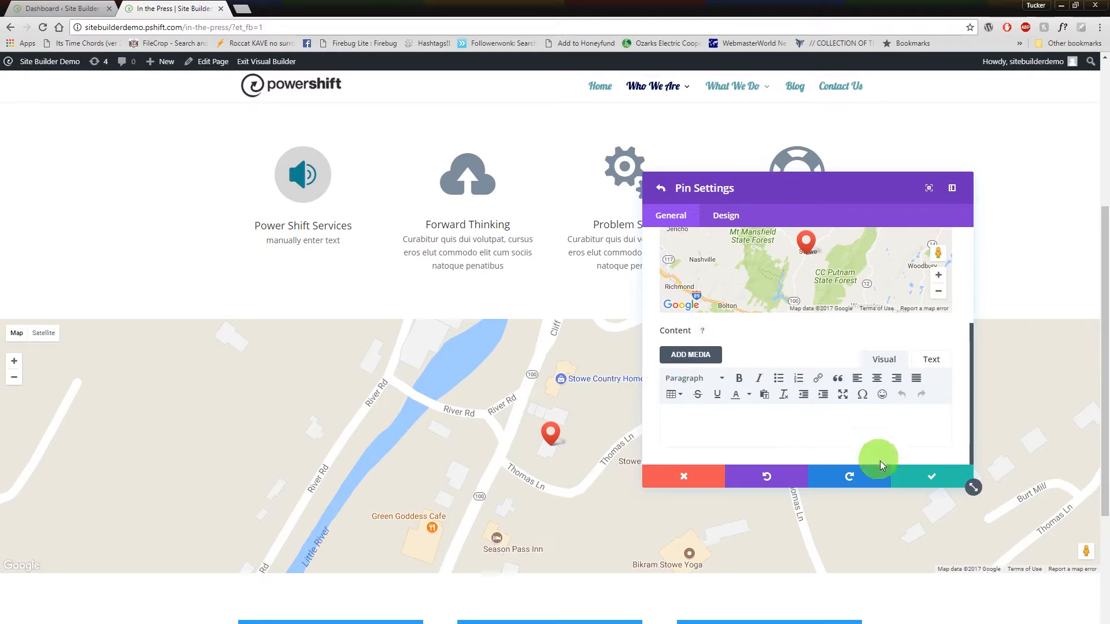
click(921, 482)
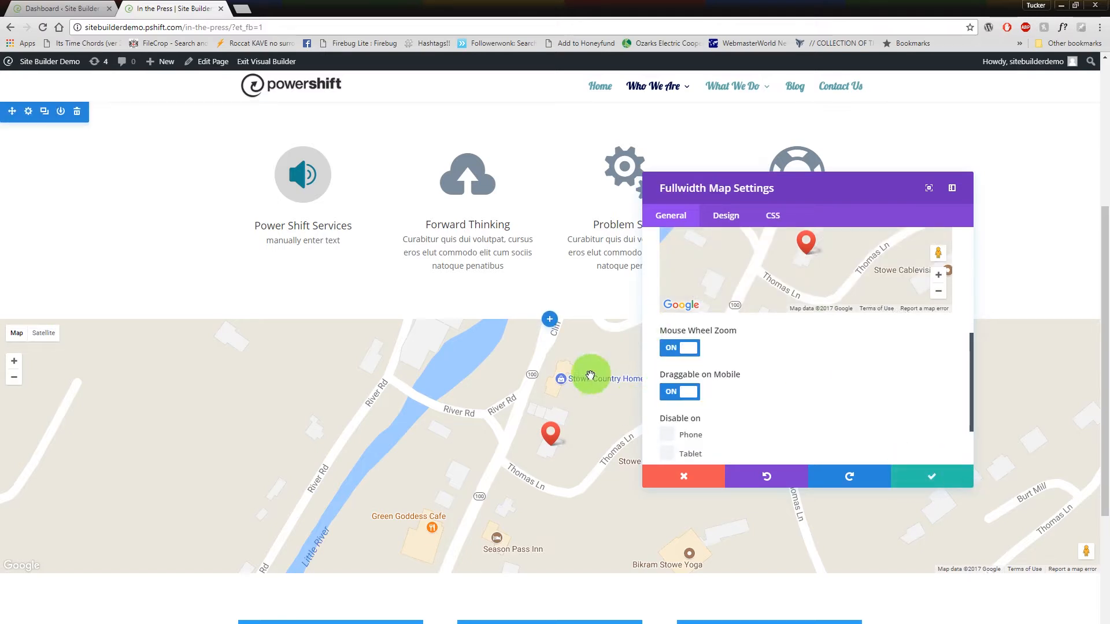
click(922, 479)
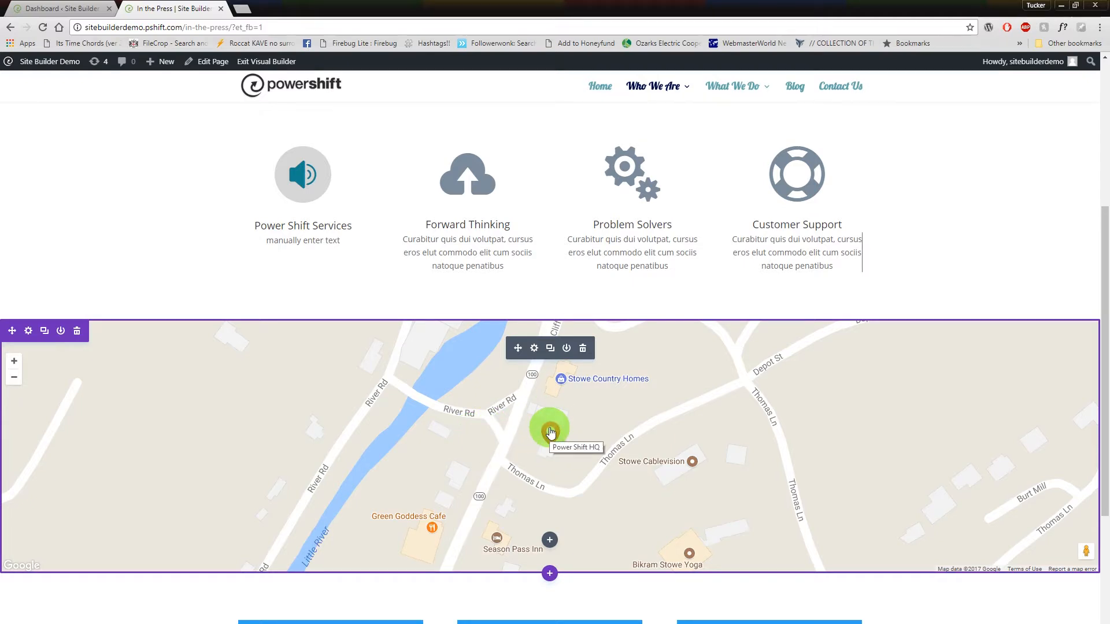
scroll(220, 249, up, 3)
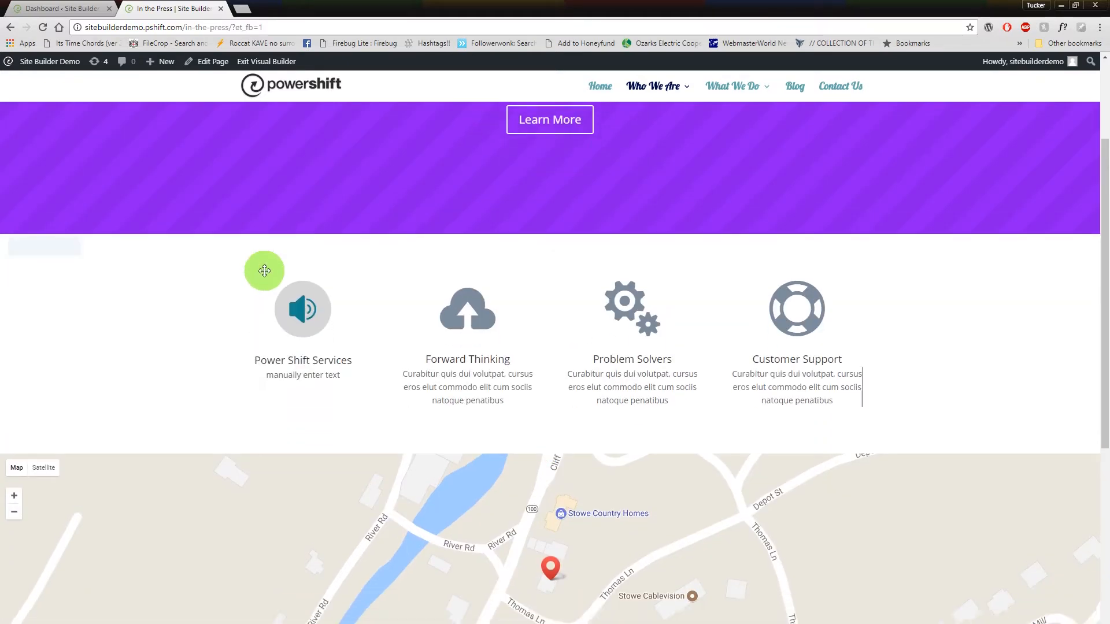
Test how the fullwidth map responds to mouse wheel zooming and dragging while moving up and down the page.
scroll(216, 275, up, 3)
scroll(203, 280, down, 7)
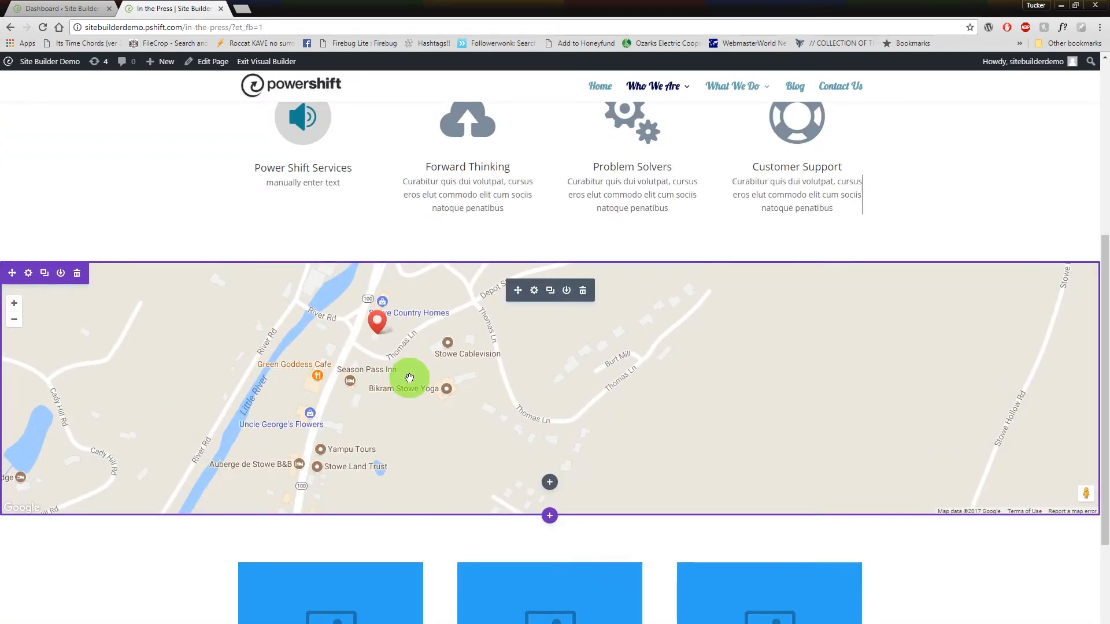
drag(433, 369, 596, 449)
scroll(597, 449, down, 1)
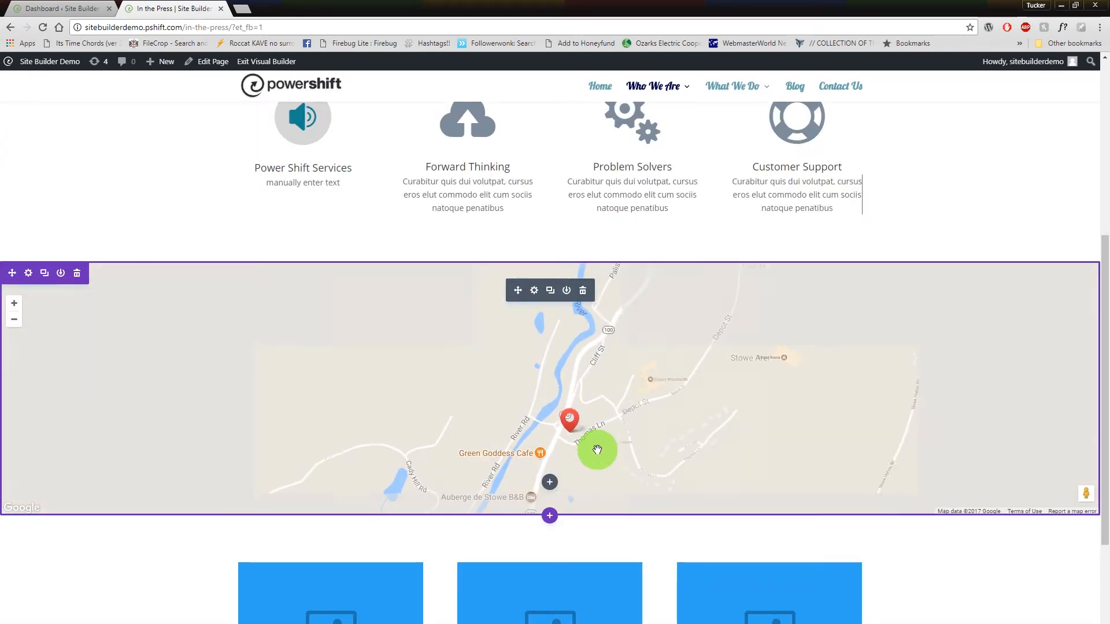
scroll(625, 434, up, 2)
drag(532, 401, 659, 384)
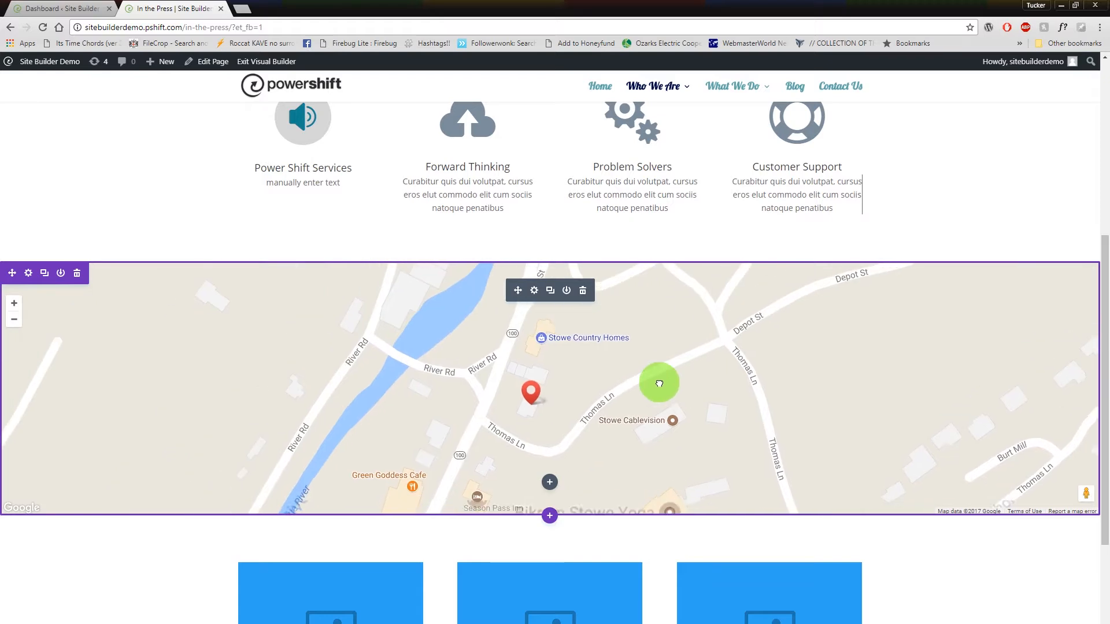
scroll(267, 199, up, 5)
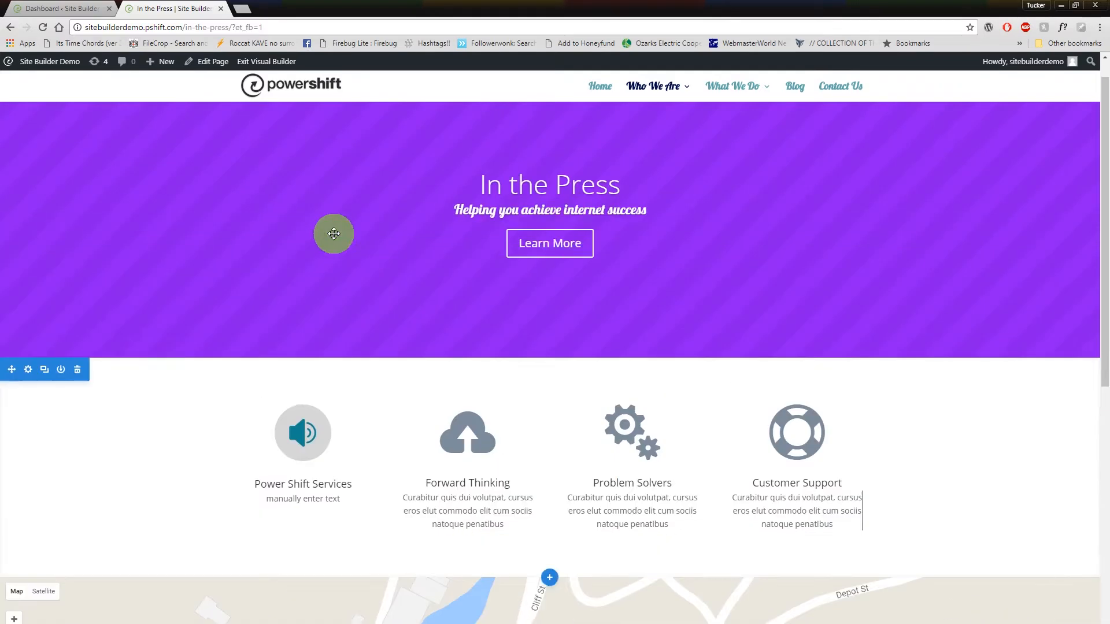
drag(446, 247, 449, 248)
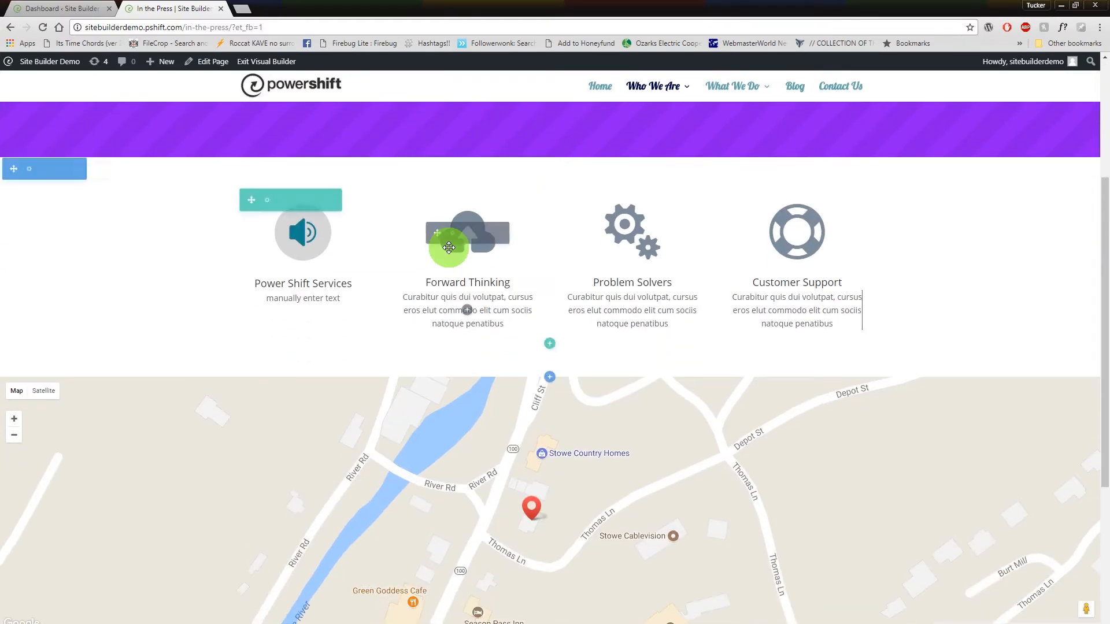
scroll(449, 247, down, 1)
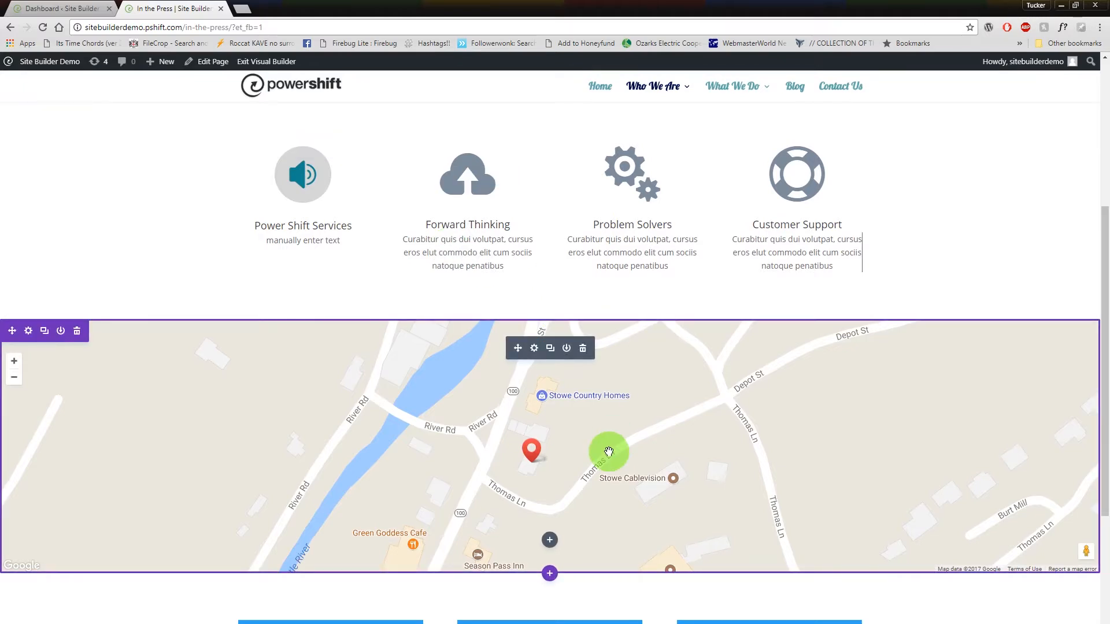
drag(609, 452, 592, 245)
scroll(594, 202, down, 5)
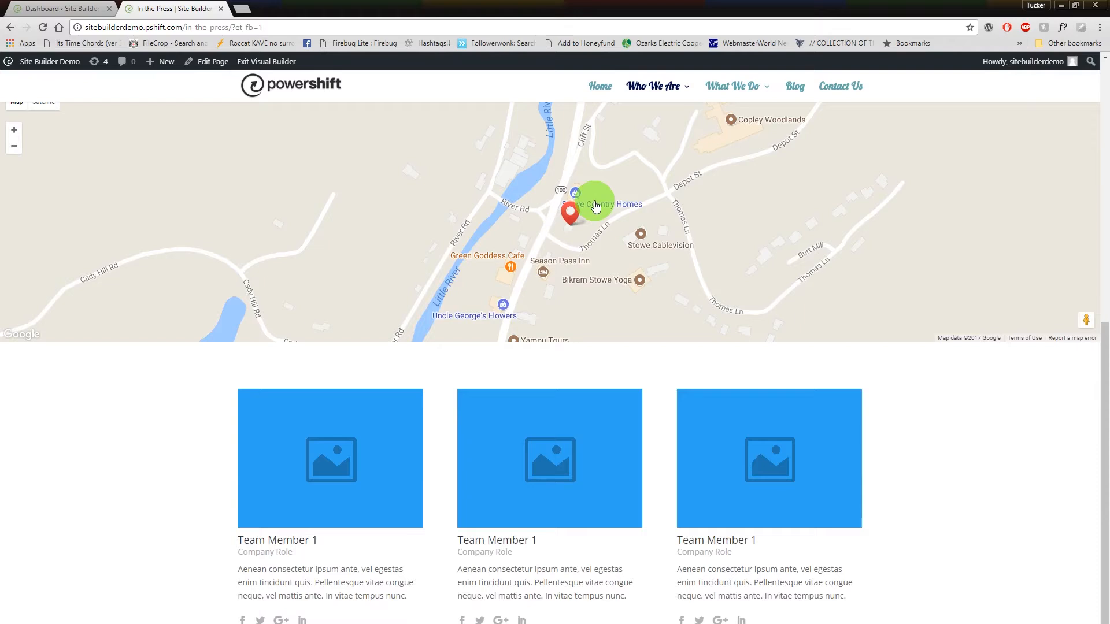
scroll(595, 206, up, 3)
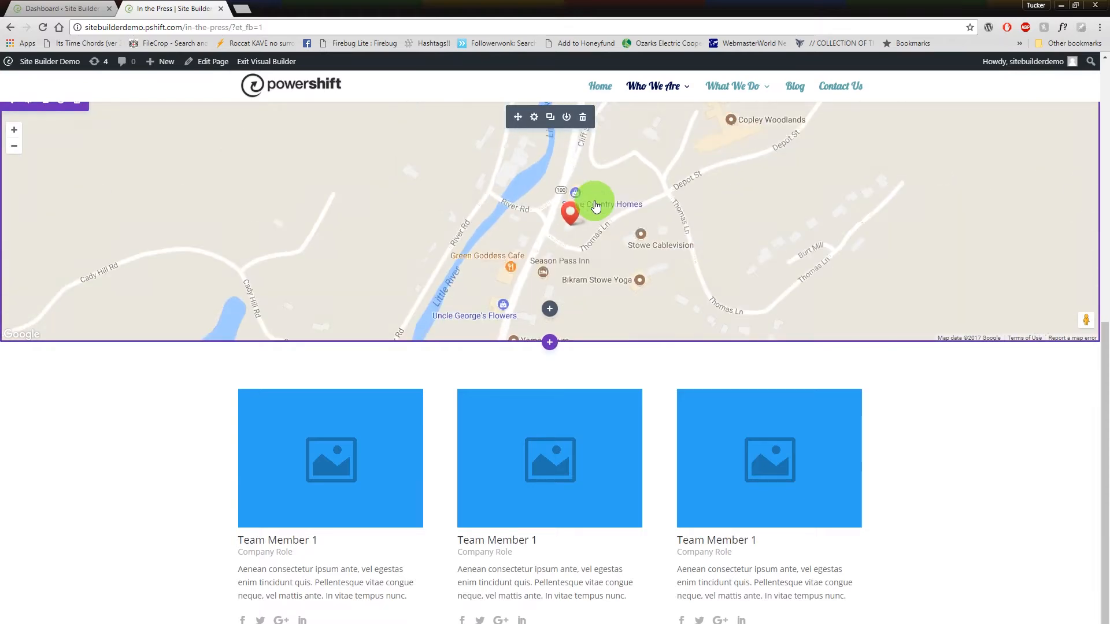
scroll(596, 207, up, 3)
scroll(555, 405, up, 2)
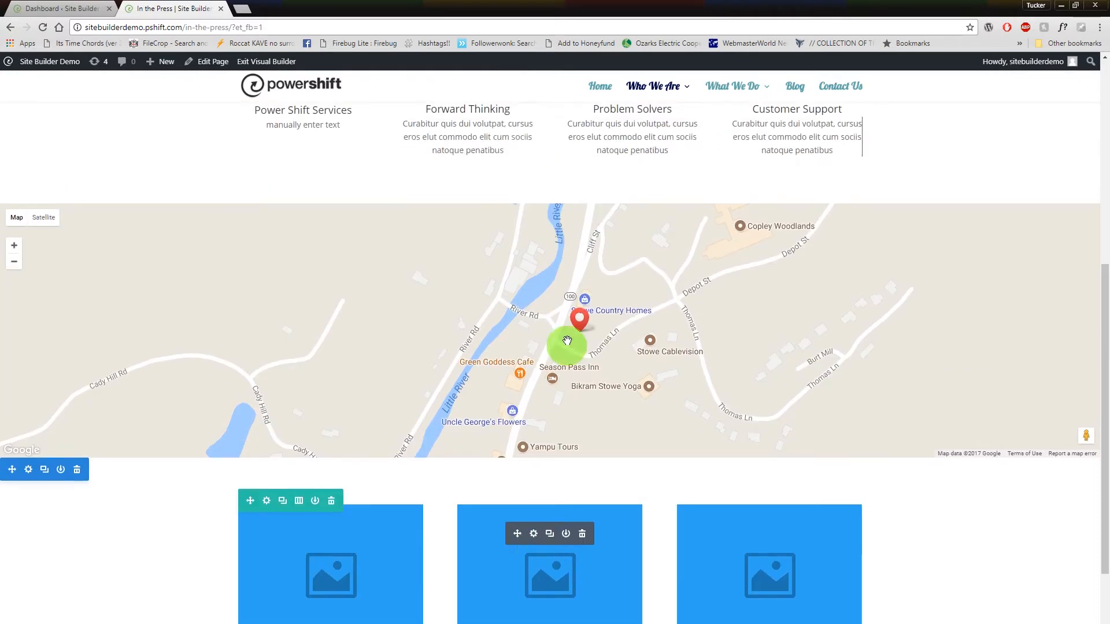
Turn off Mouse Wheel Zoom and Draggable on Mobile for the fullwidth map and save its settings.
click(533, 233)
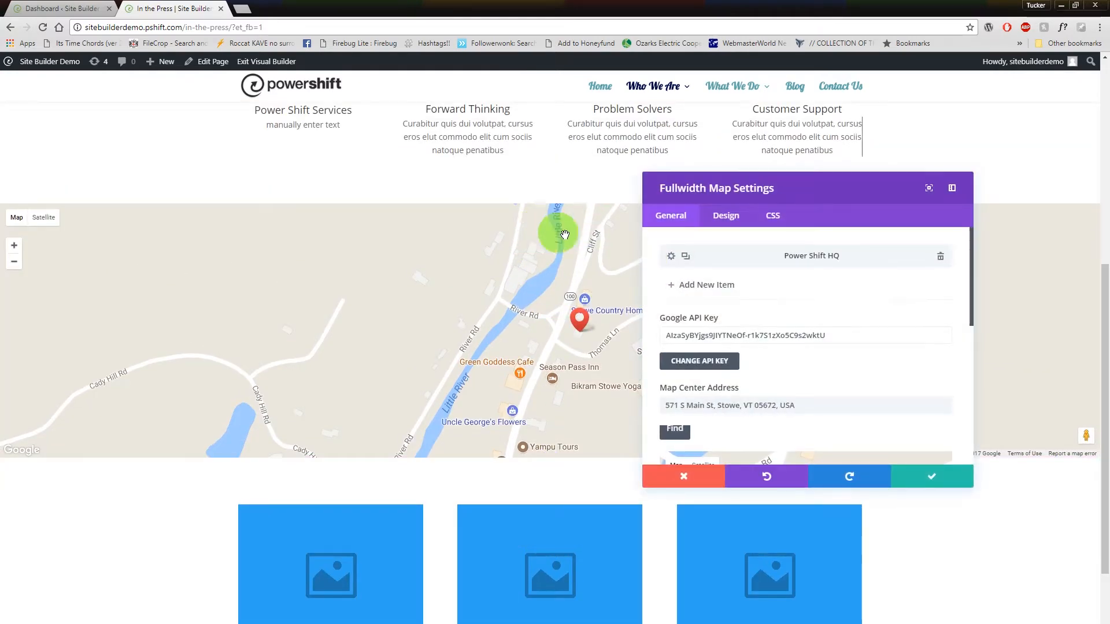
scroll(665, 306, down, 5)
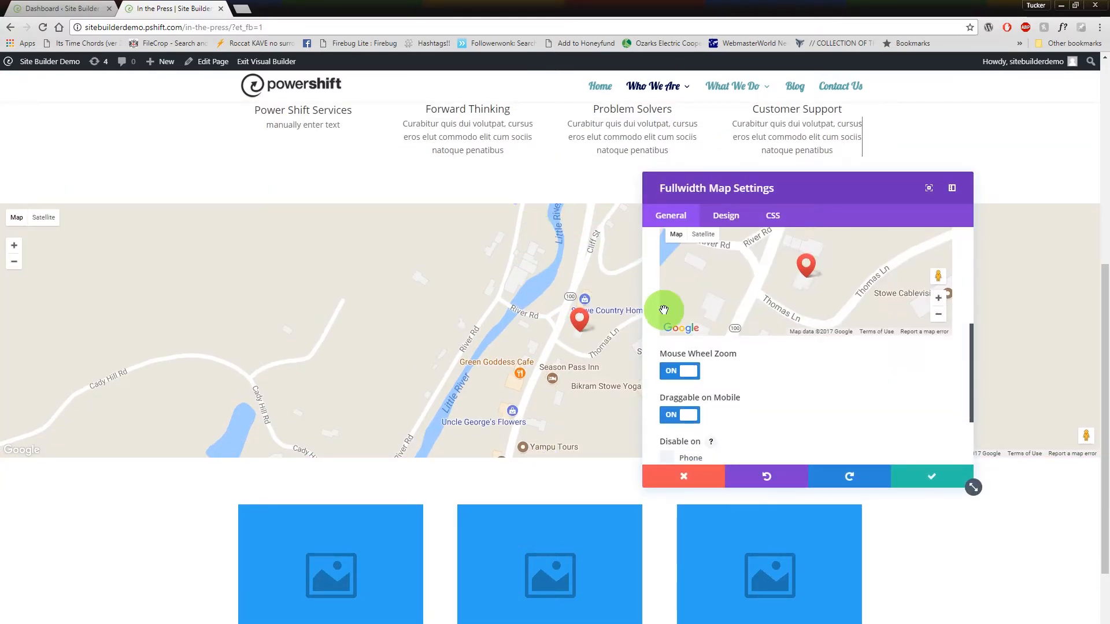
click(679, 371)
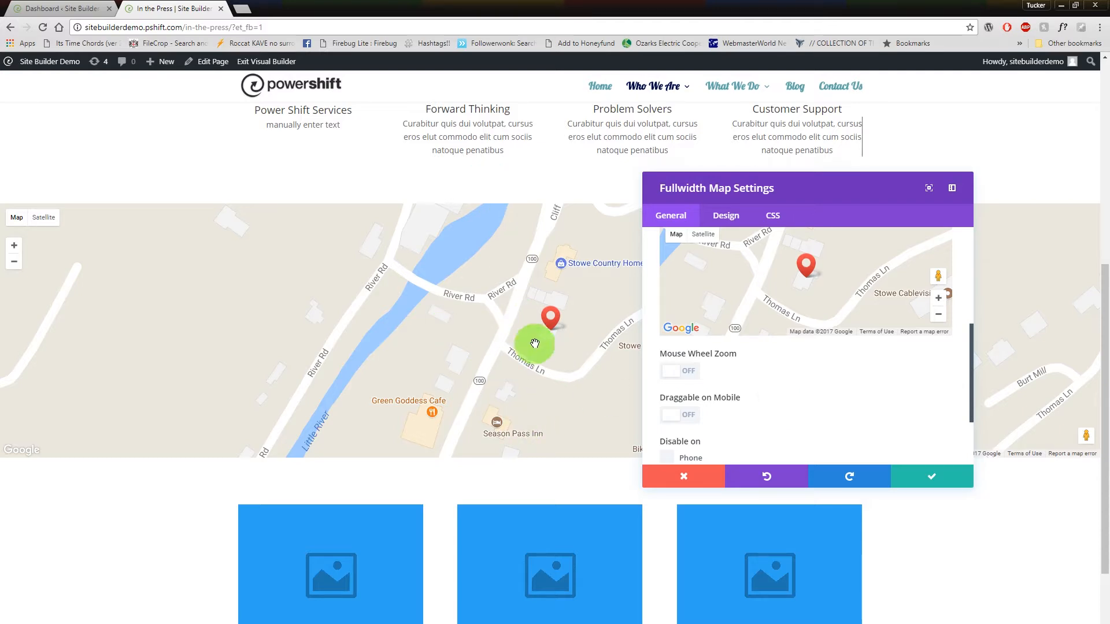
click(930, 482)
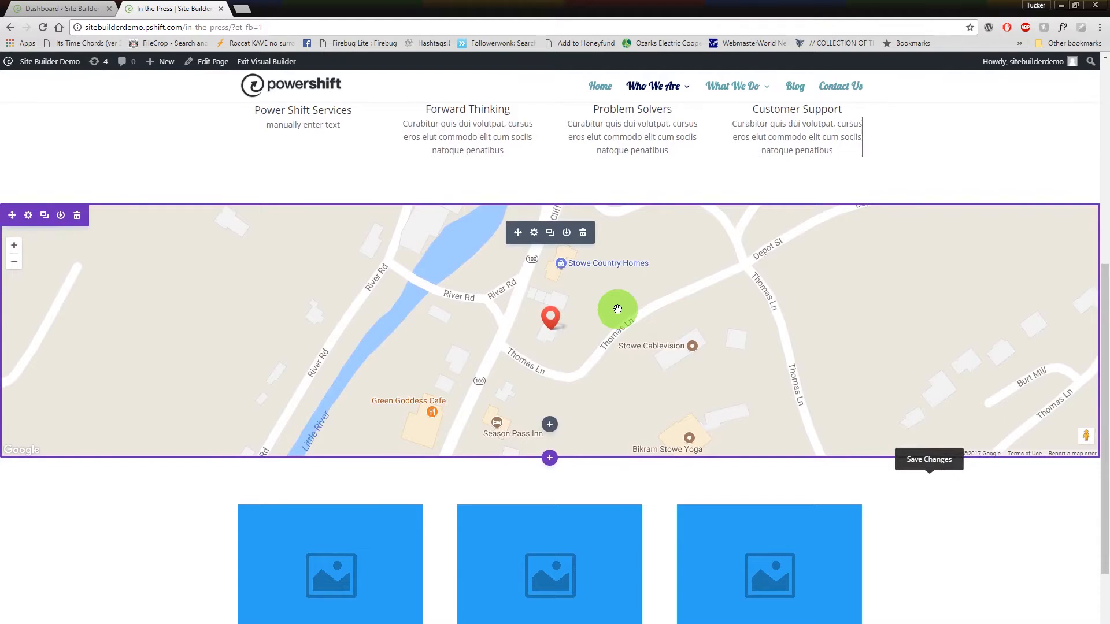
Check dragging on the saved fullwidth map and page scrolling across it, ending at the team member section.
drag(618, 309, 561, 332)
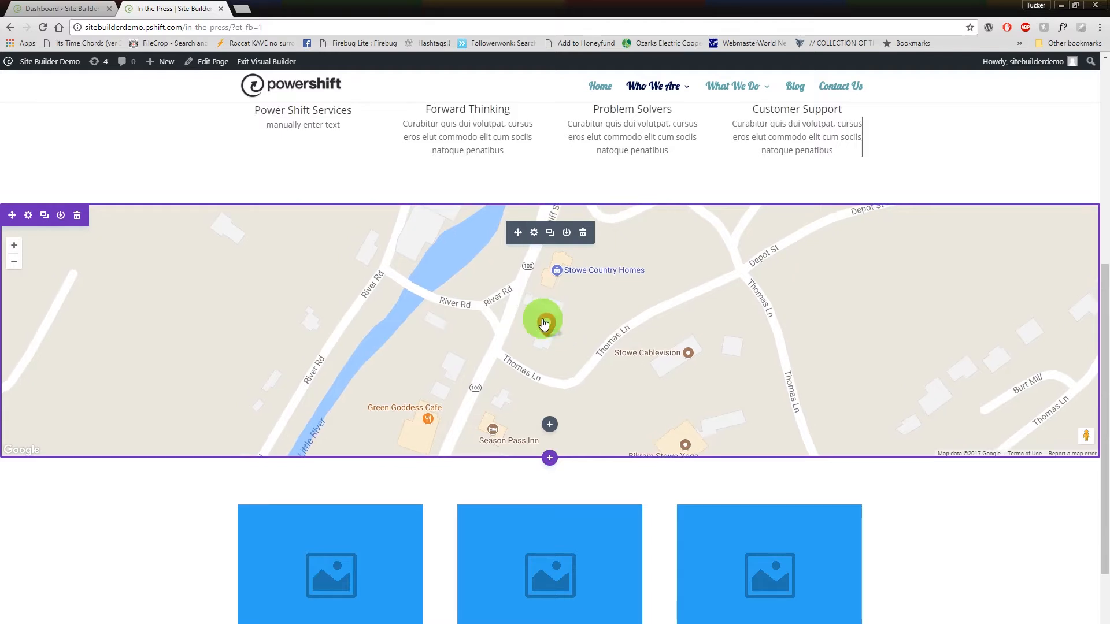
scroll(917, 572, down, 3)
scroll(910, 572, up, 8)
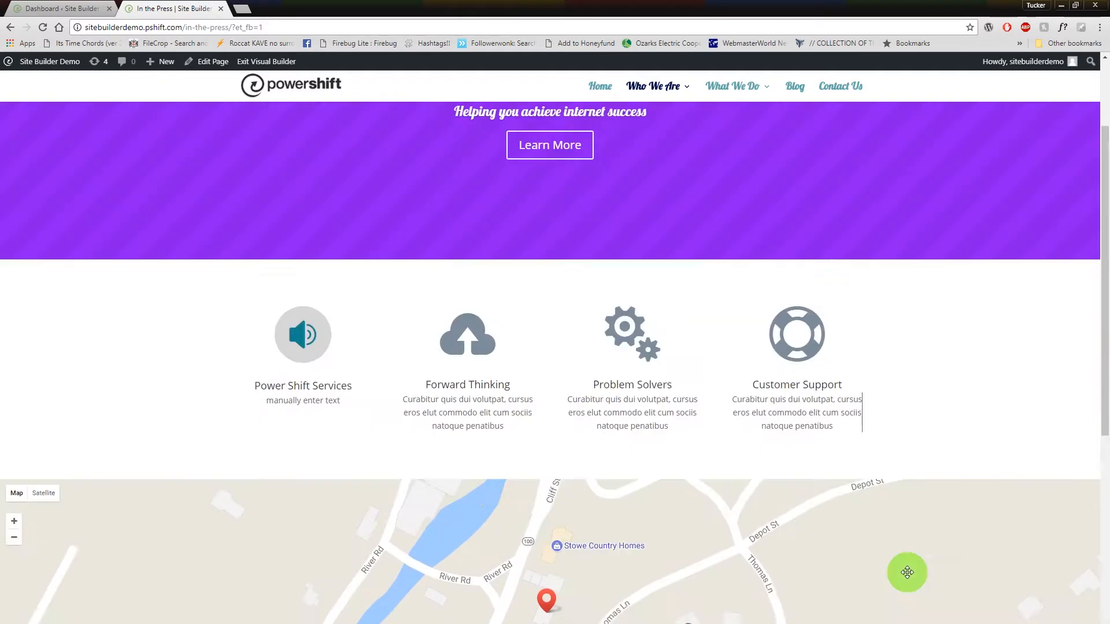
scroll(726, 453, up, 3)
scroll(578, 310, down, 8)
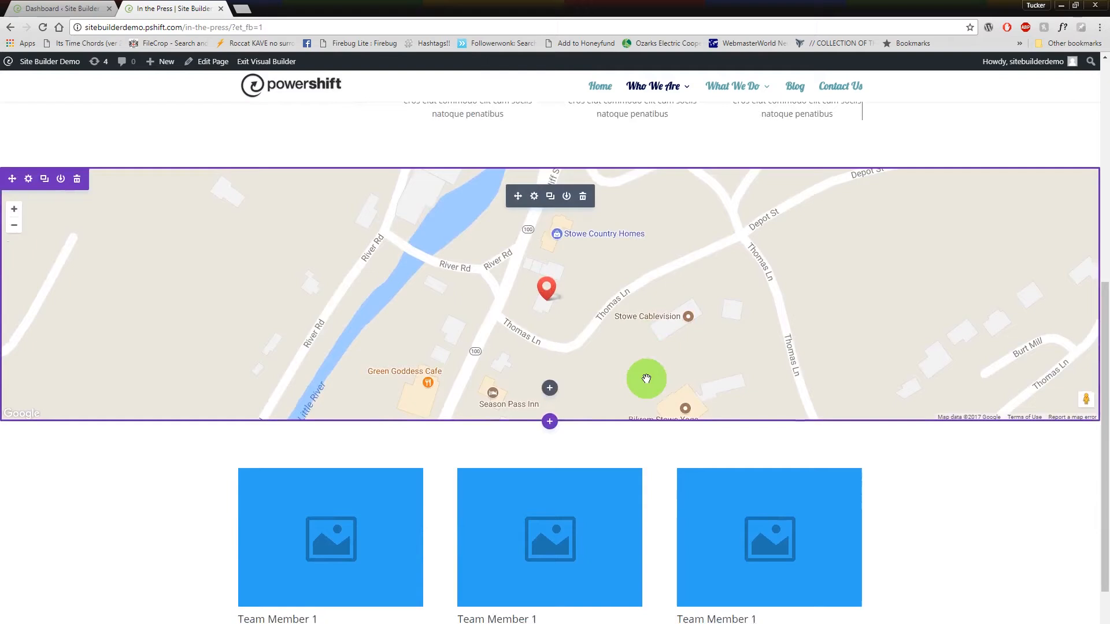
scroll(646, 379, down, 2)
scroll(694, 451, down, 1)
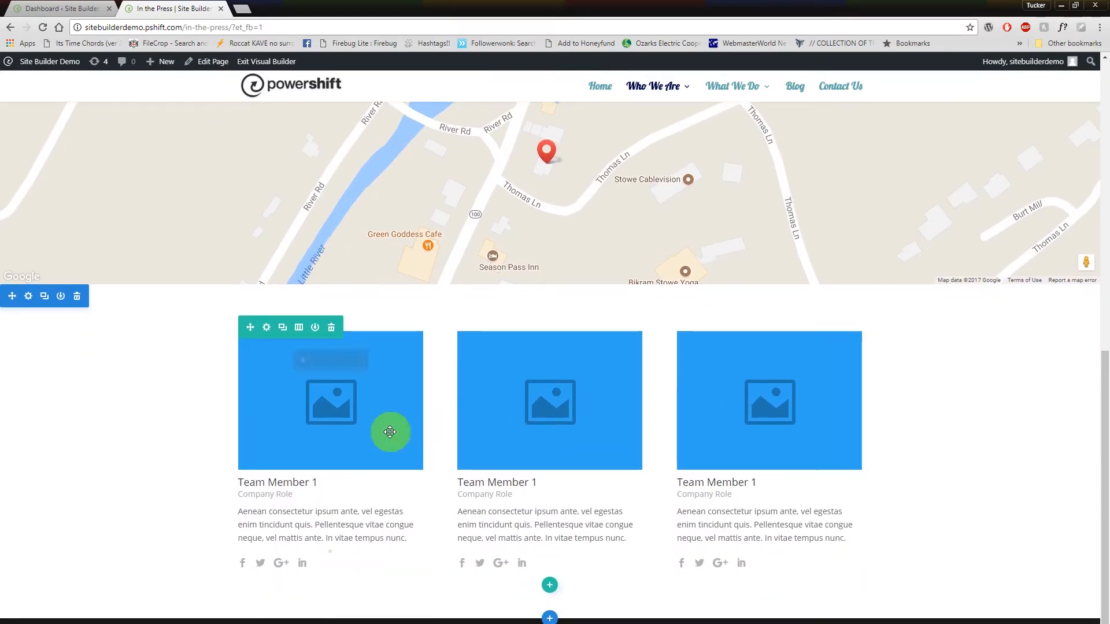
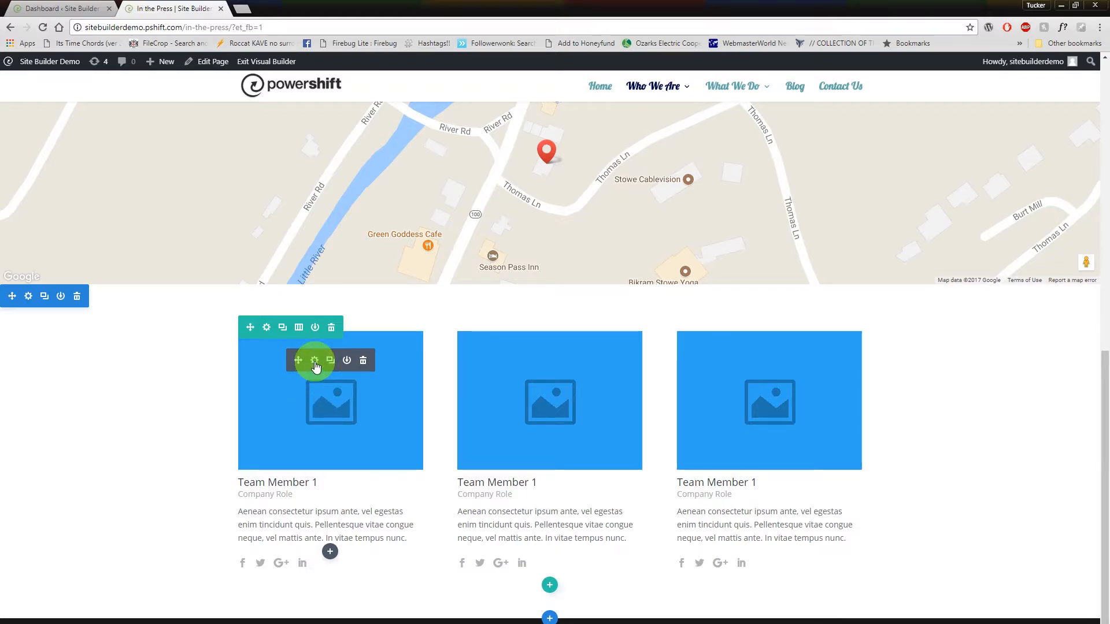
Replace the first team member's name with the person's full name, set the position to "Marketing Director", and open the image chooser.
click(315, 361)
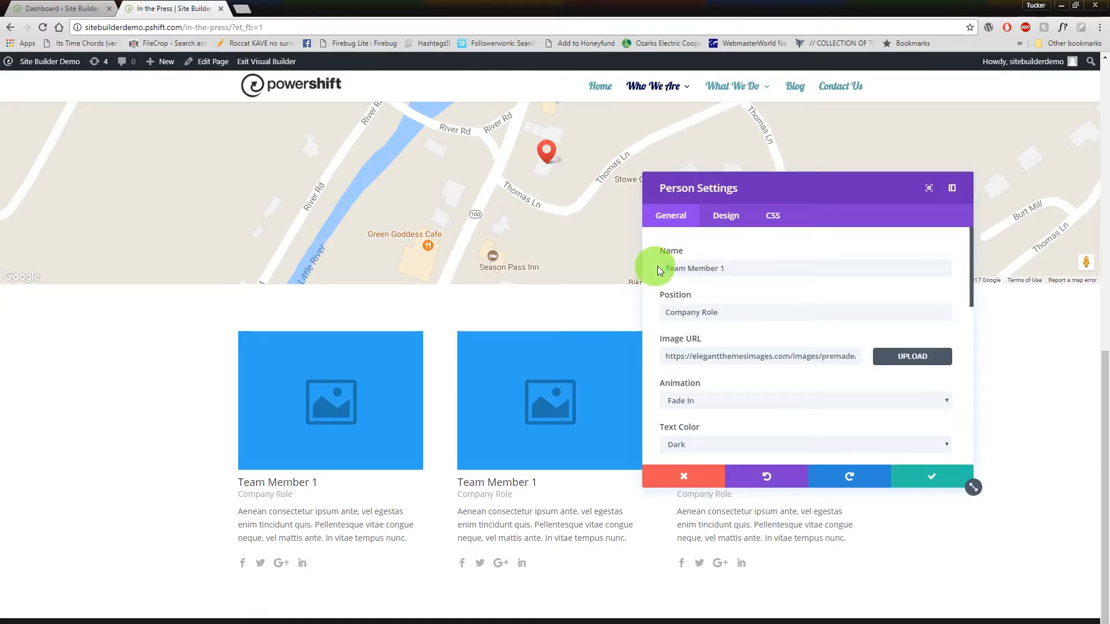
drag(744, 265, 636, 255)
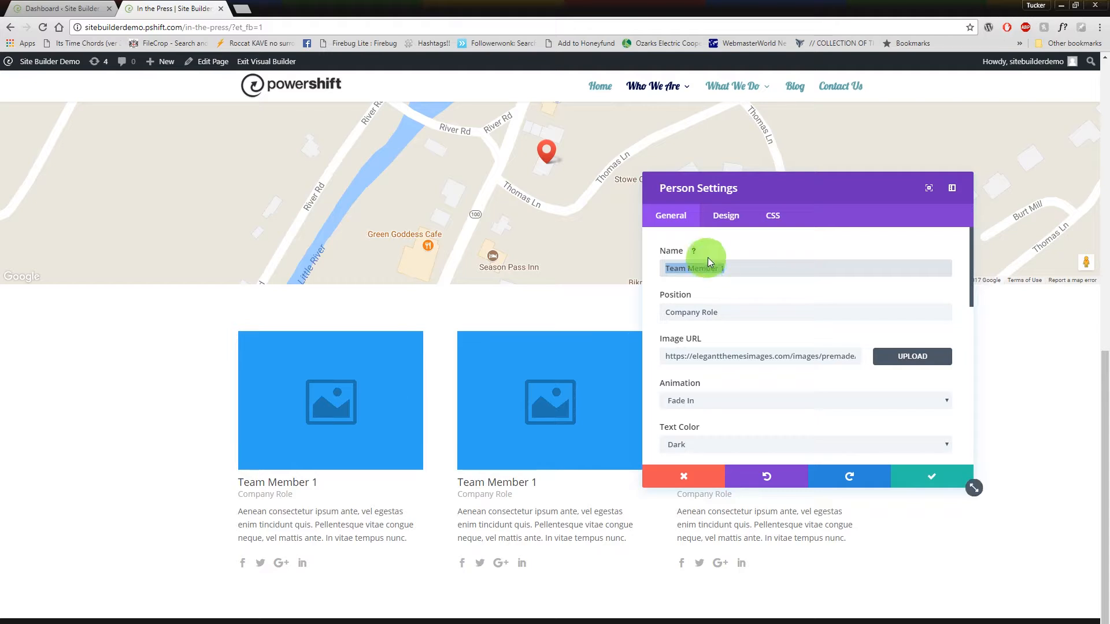
click(287, 483)
drag(311, 479, 272, 487)
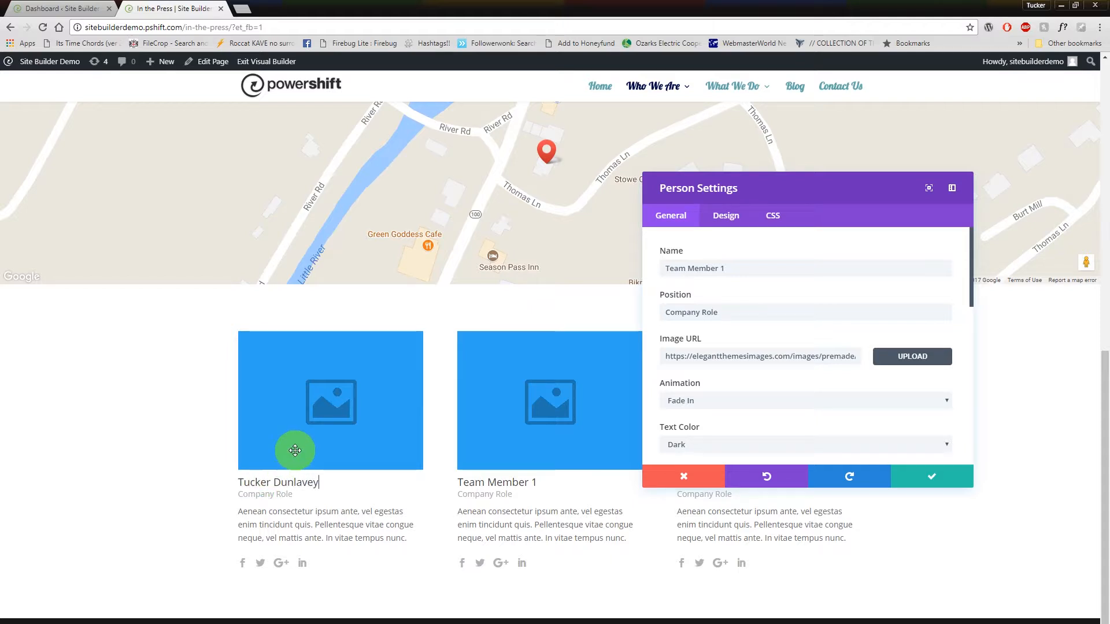
drag(298, 494, 252, 494)
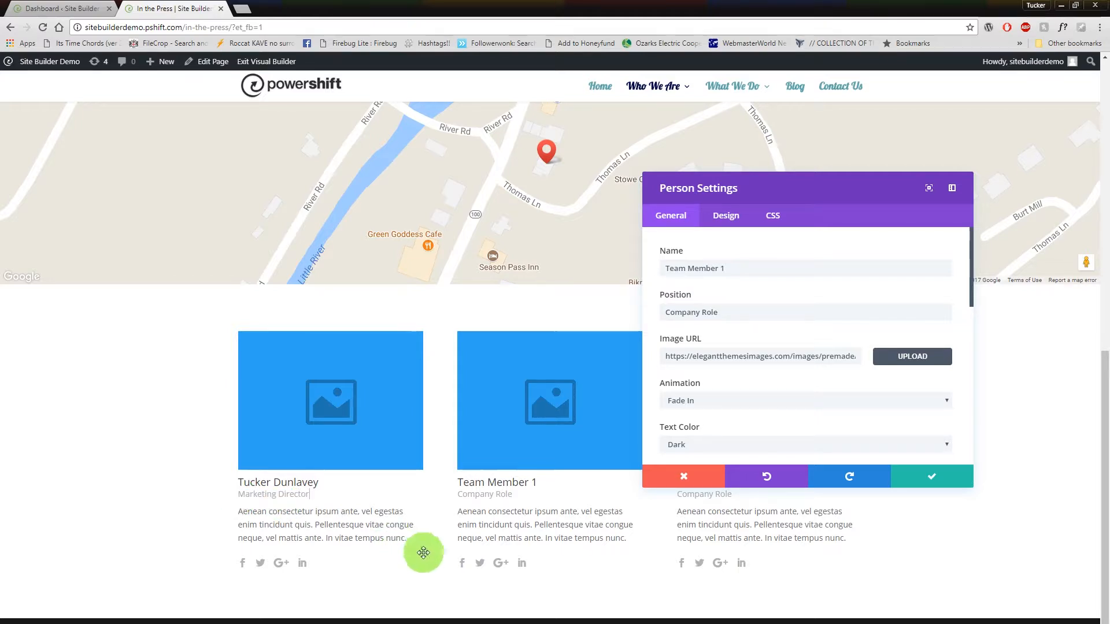
drag(410, 540, 164, 515)
click(273, 454)
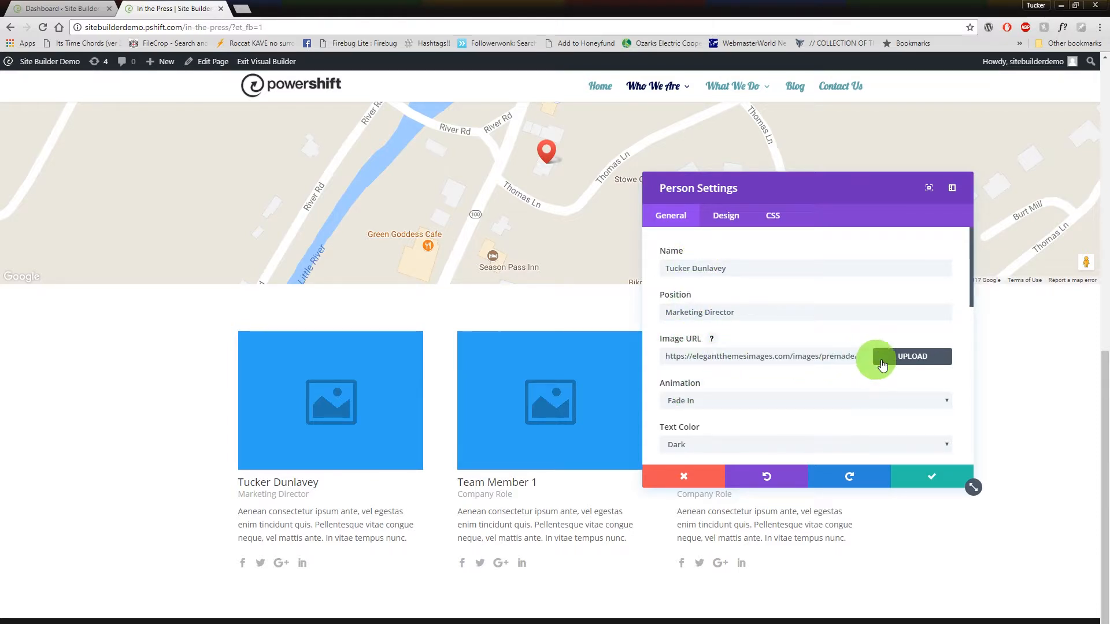
click(914, 359)
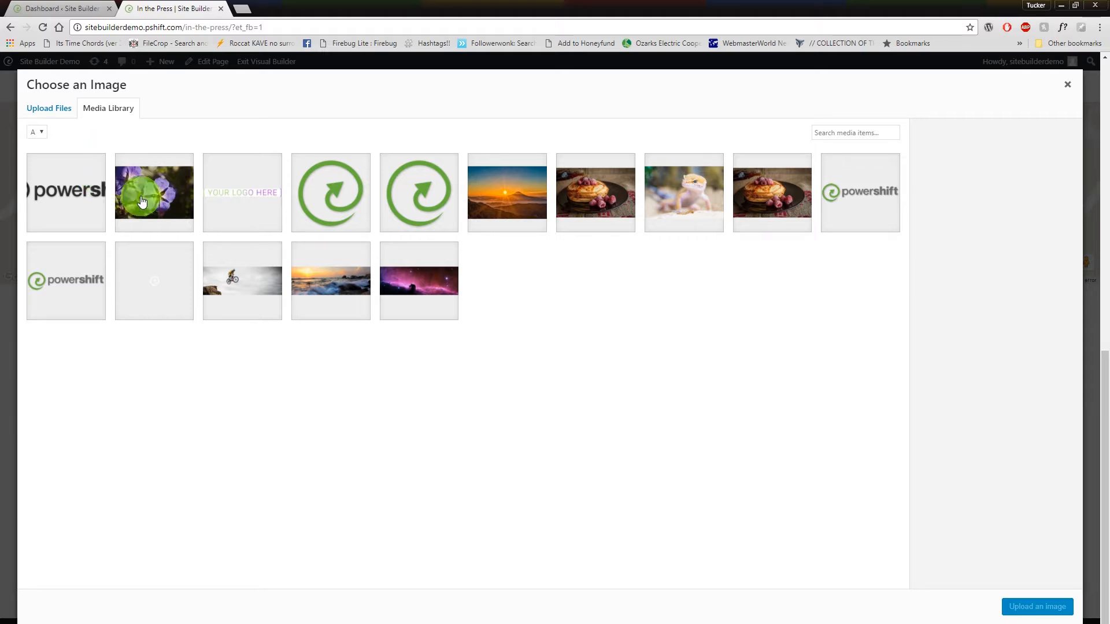
click(60, 110)
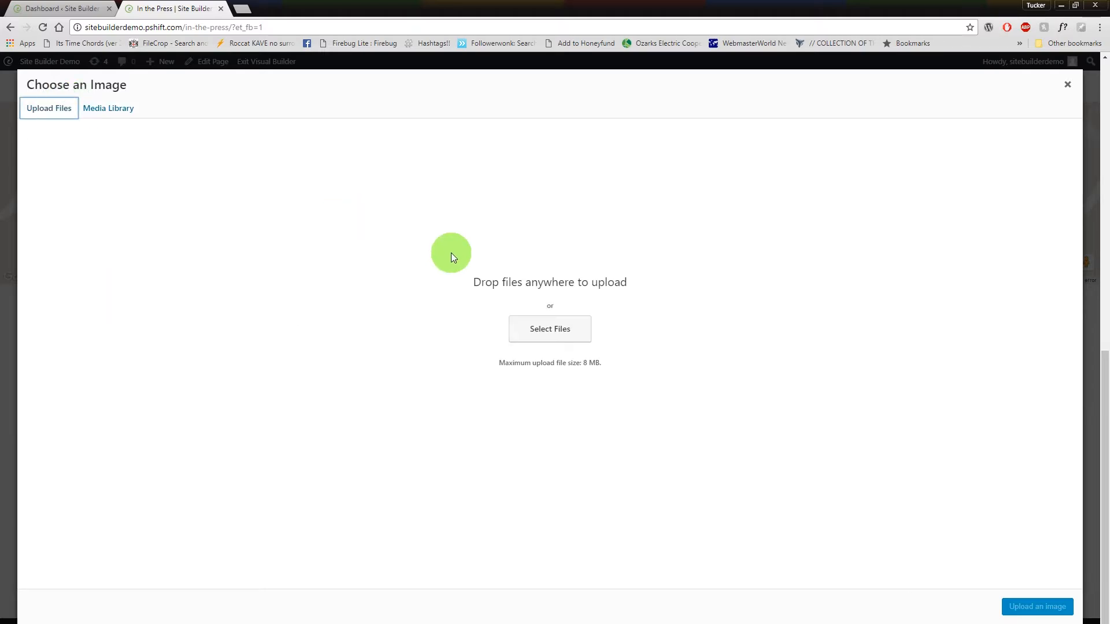
click(569, 331)
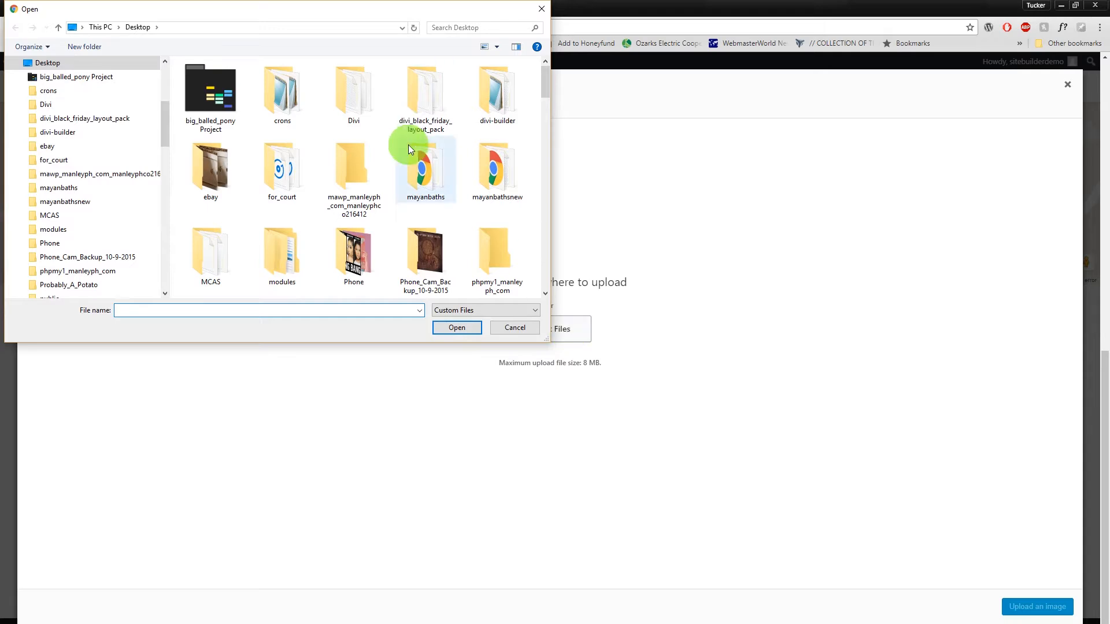
scroll(408, 144, down, 5)
scroll(408, 145, down, 10)
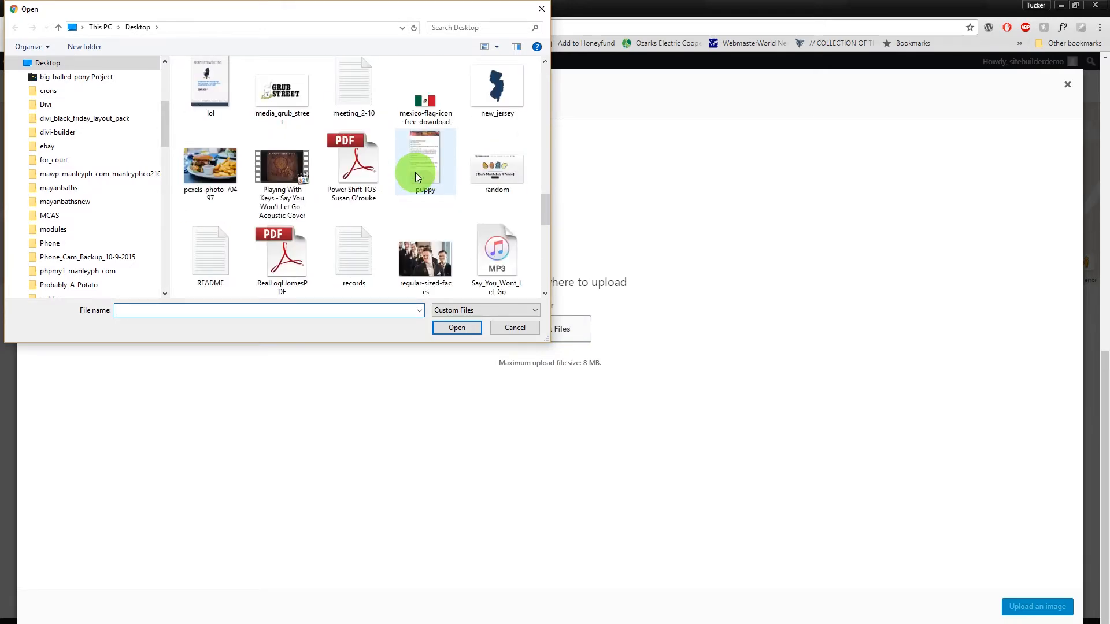
scroll(421, 183, down, 2)
scroll(455, 245, up, 5)
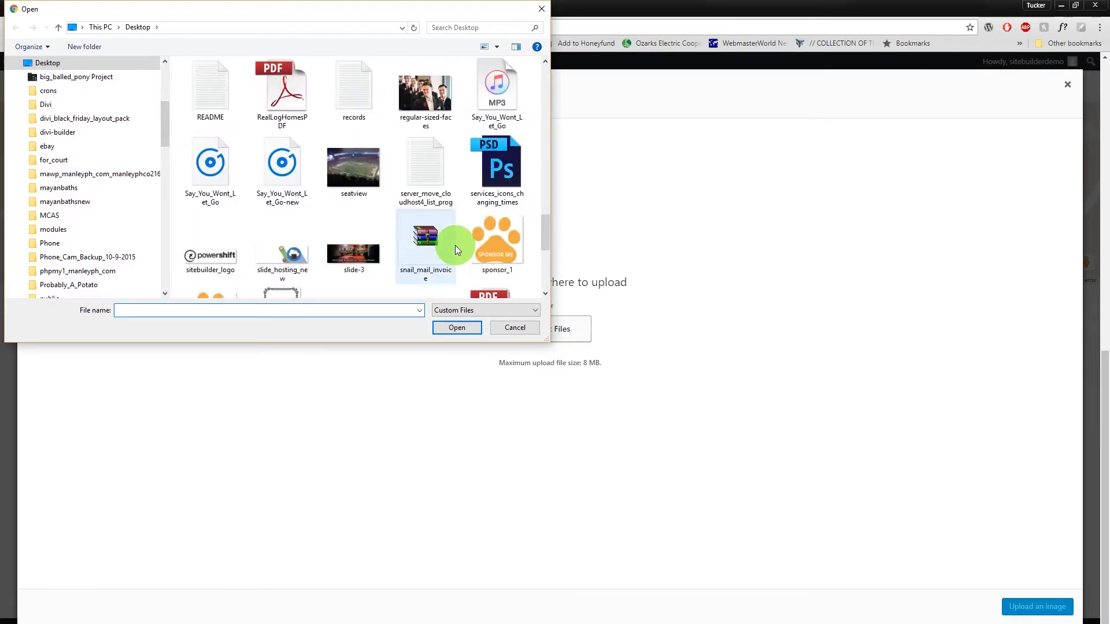
scroll(456, 245, up, 3)
scroll(456, 245, down, 3)
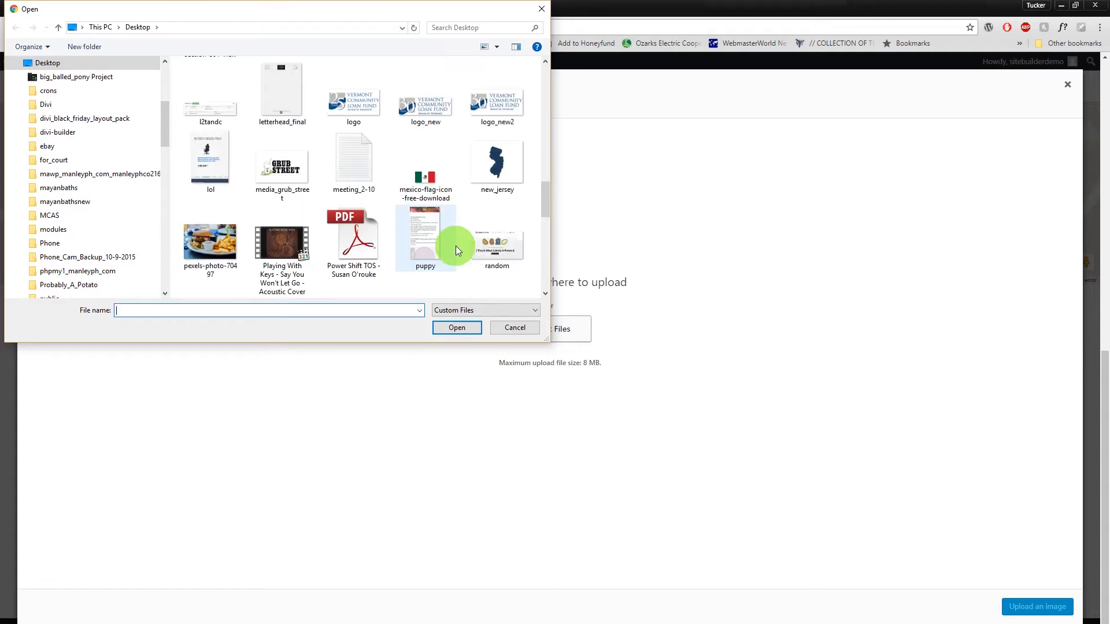
click(497, 324)
click(122, 110)
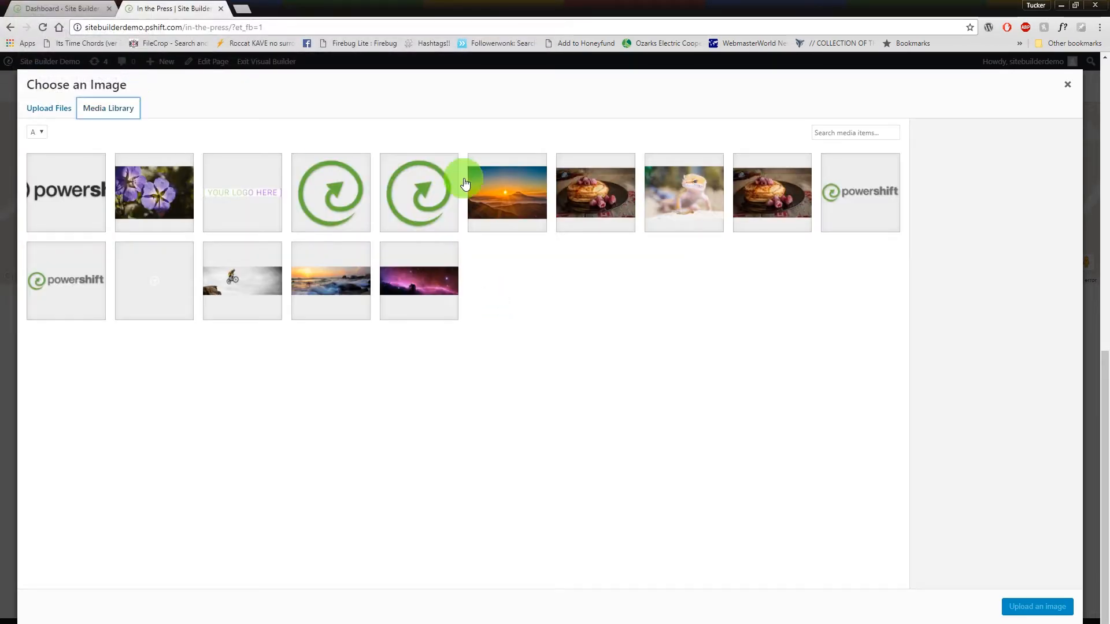
Use gecko-2299365_640.jpg from the media library as the first team member's picture.
click(686, 213)
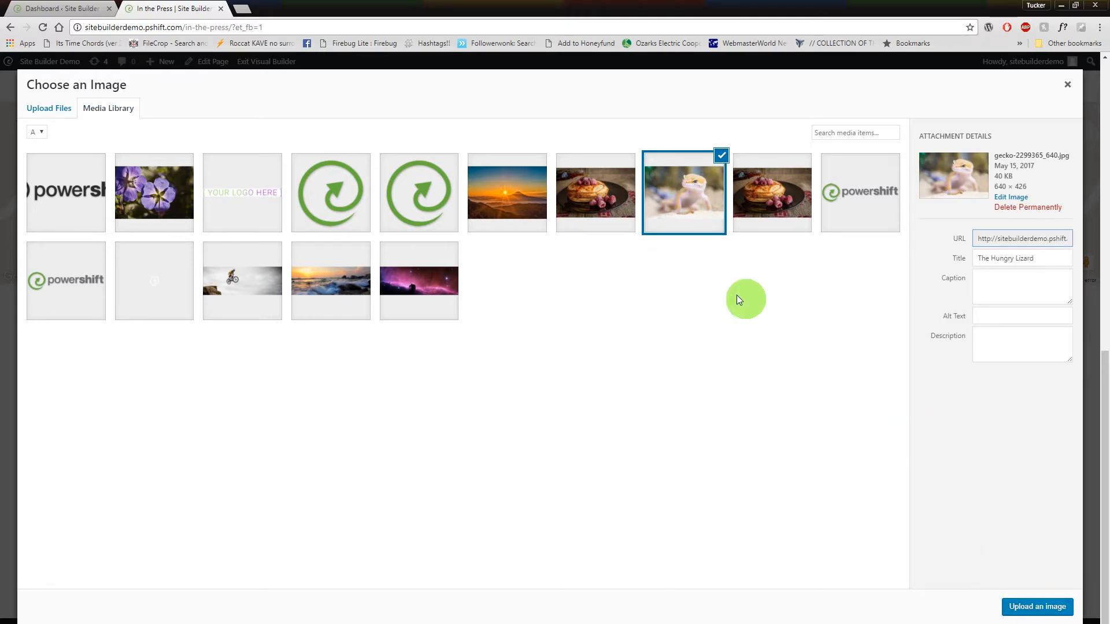
click(1062, 608)
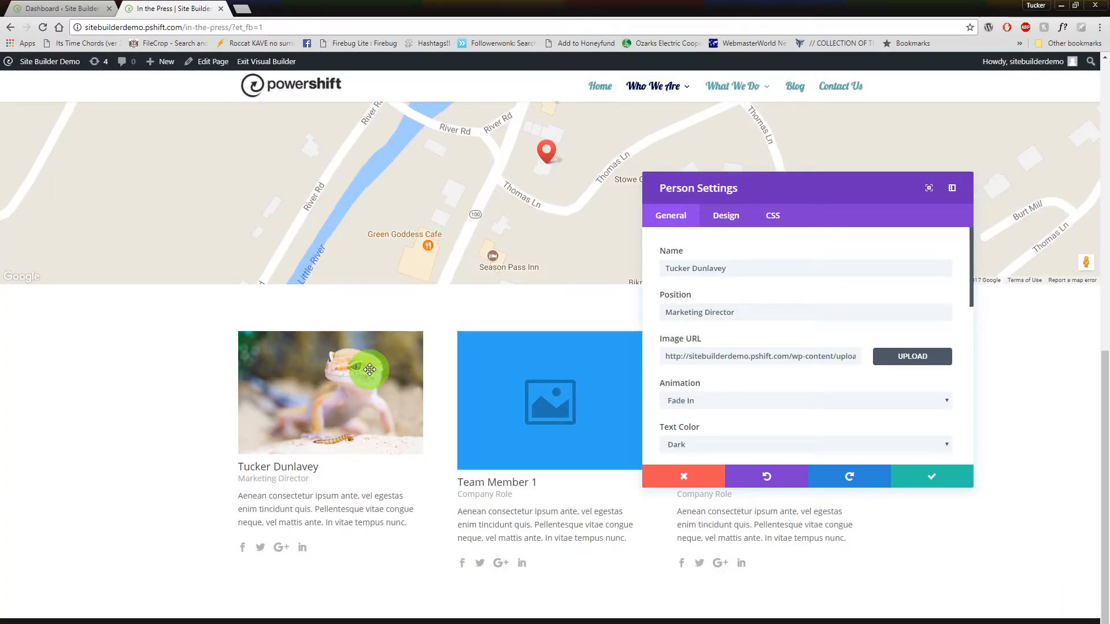
drag(349, 398, 353, 324)
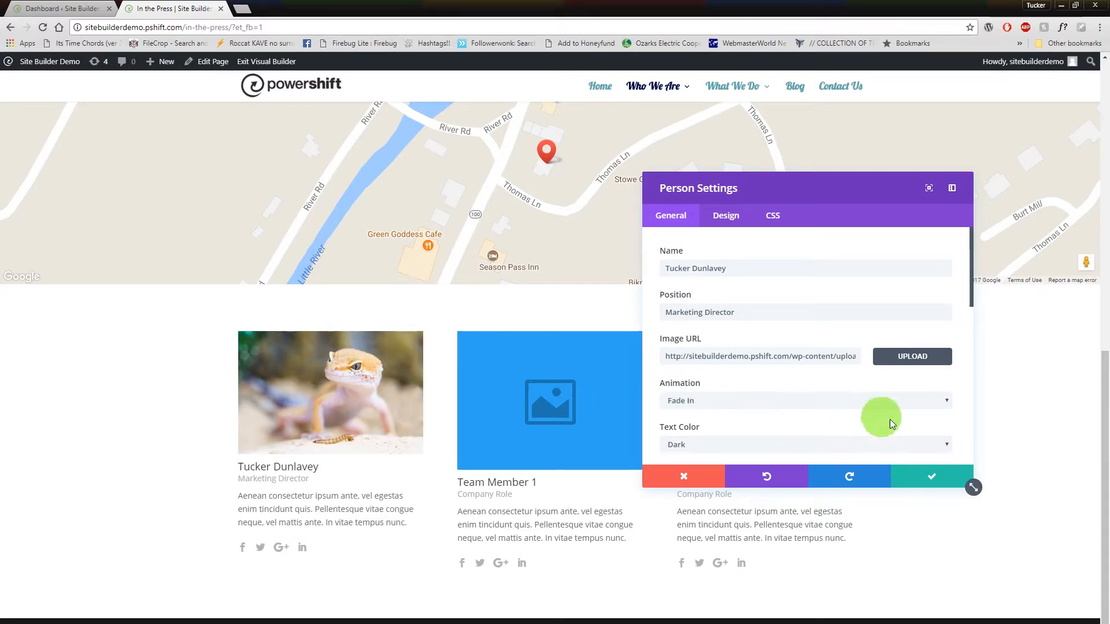
Try the Left To Right and Top To Bottom image animations for the first team member, ending with Bottom To Top.
scroll(654, 381, down, 1)
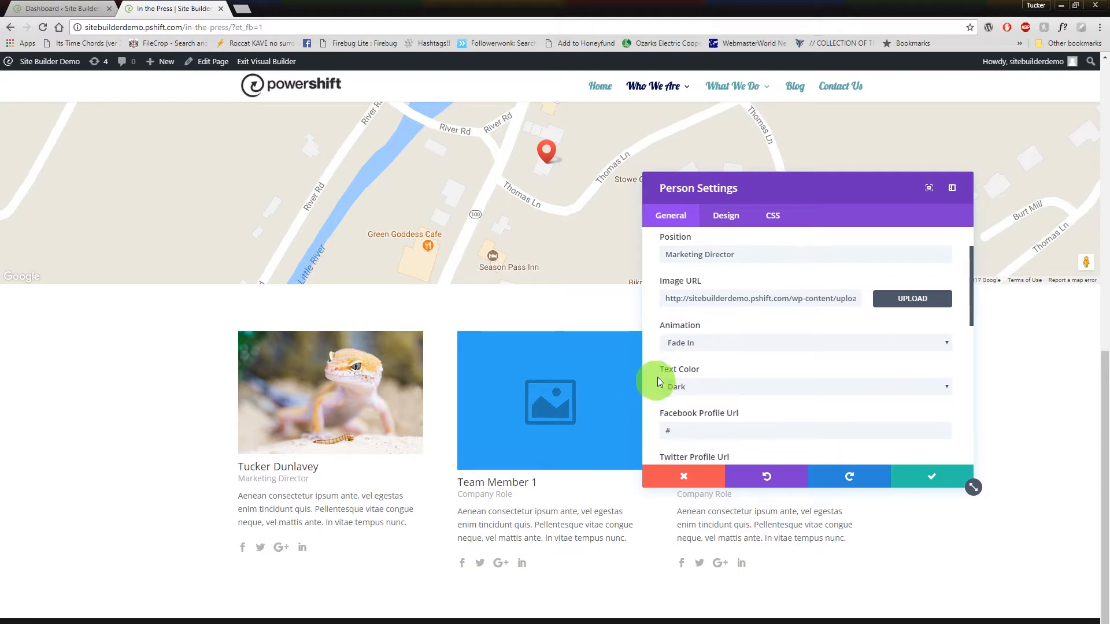
click(678, 344)
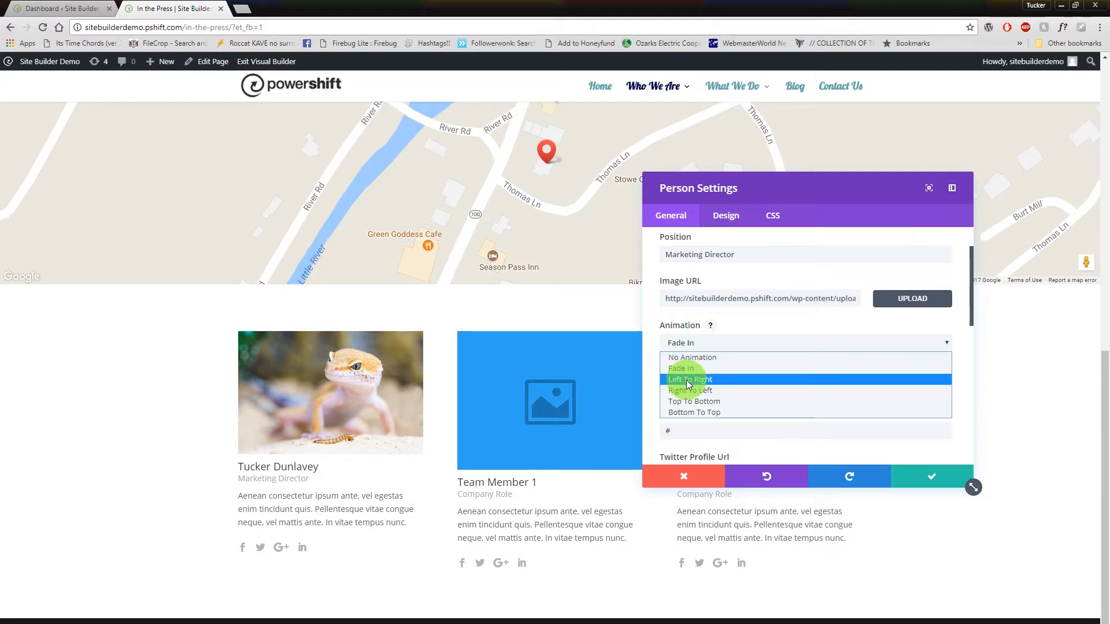
click(679, 379)
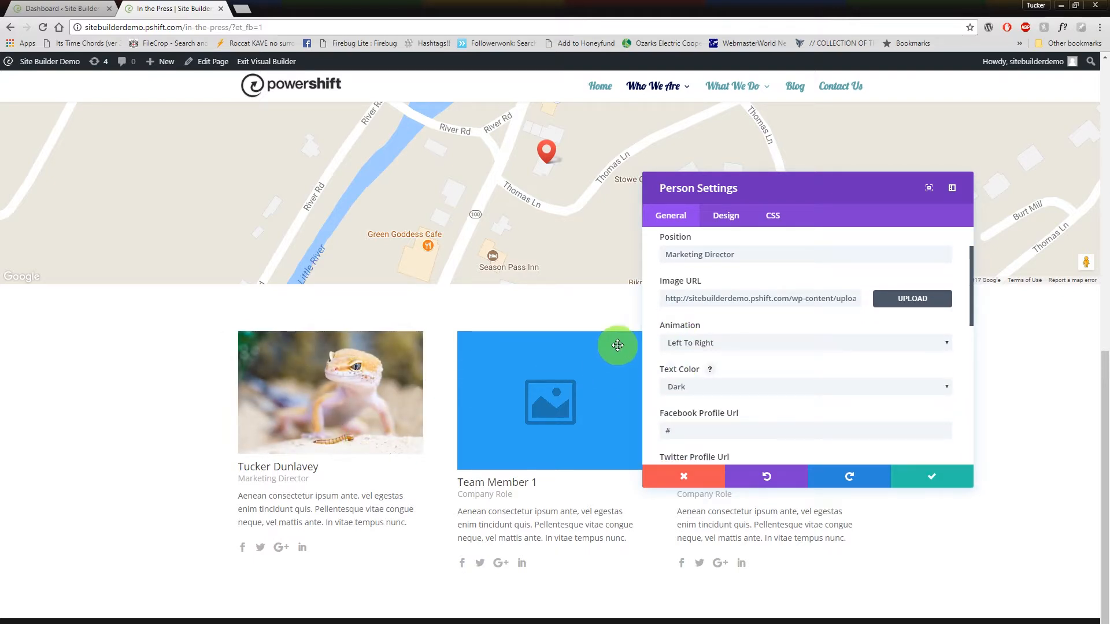
click(785, 342)
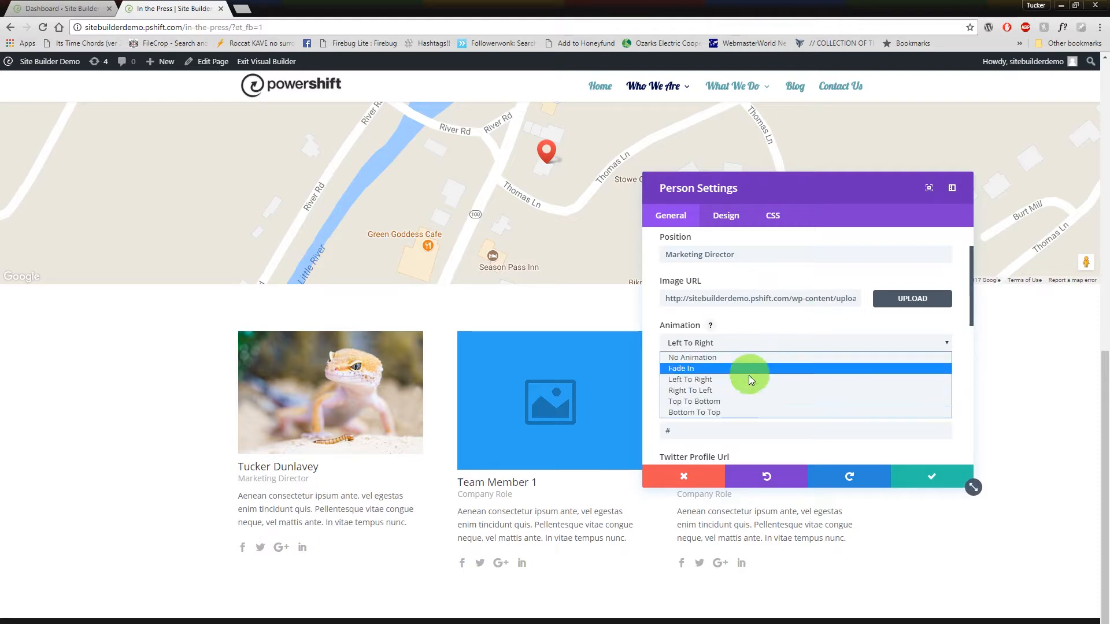
click(723, 405)
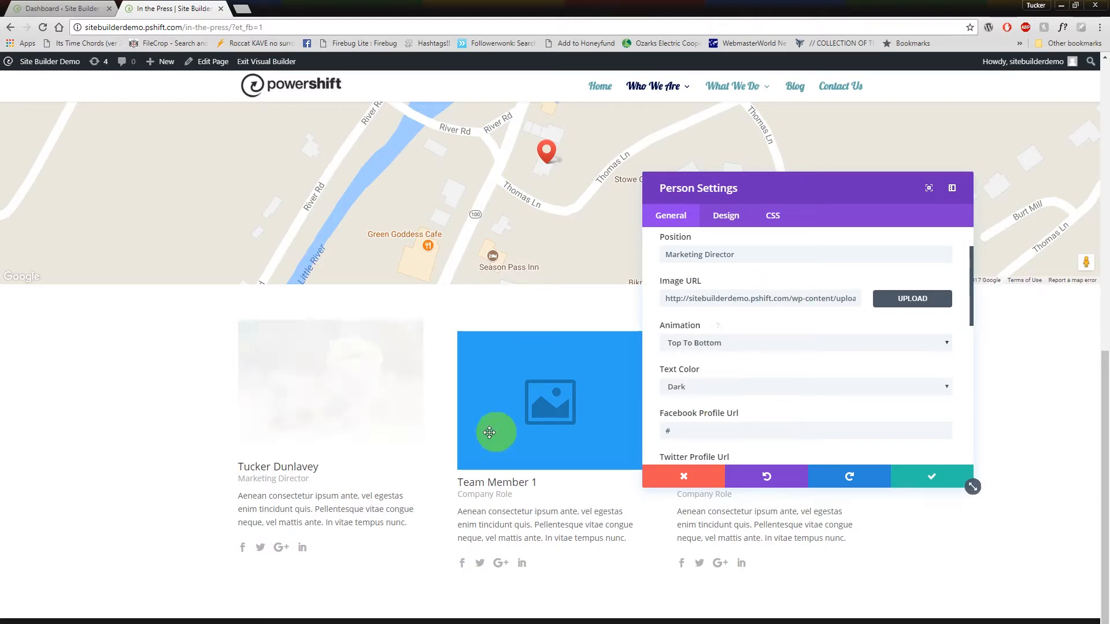
click(747, 348)
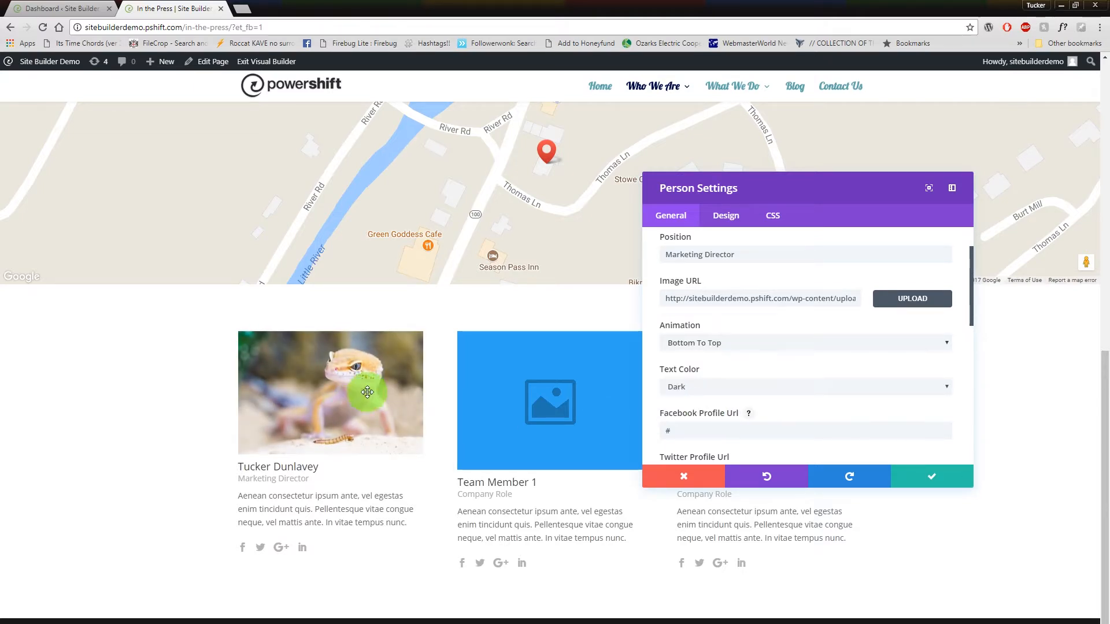
Examine the first team member's text color, social profile URL and description fields.
scroll(846, 384, down, 1)
scroll(847, 384, down, 2)
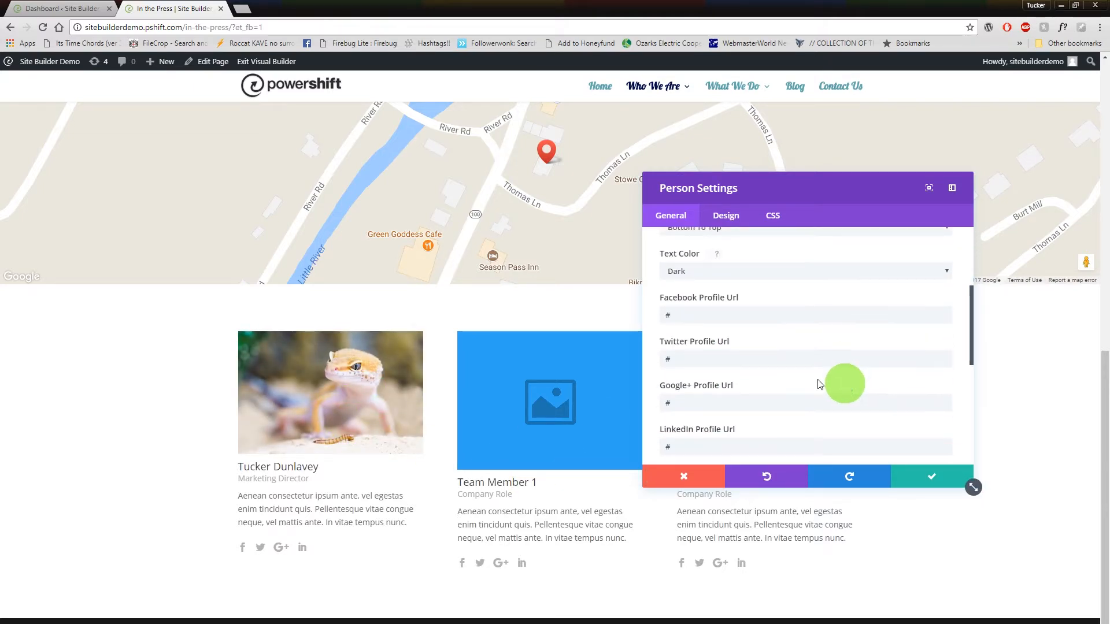
scroll(798, 376, up, 1)
scroll(798, 376, down, 1)
scroll(719, 360, up, 3)
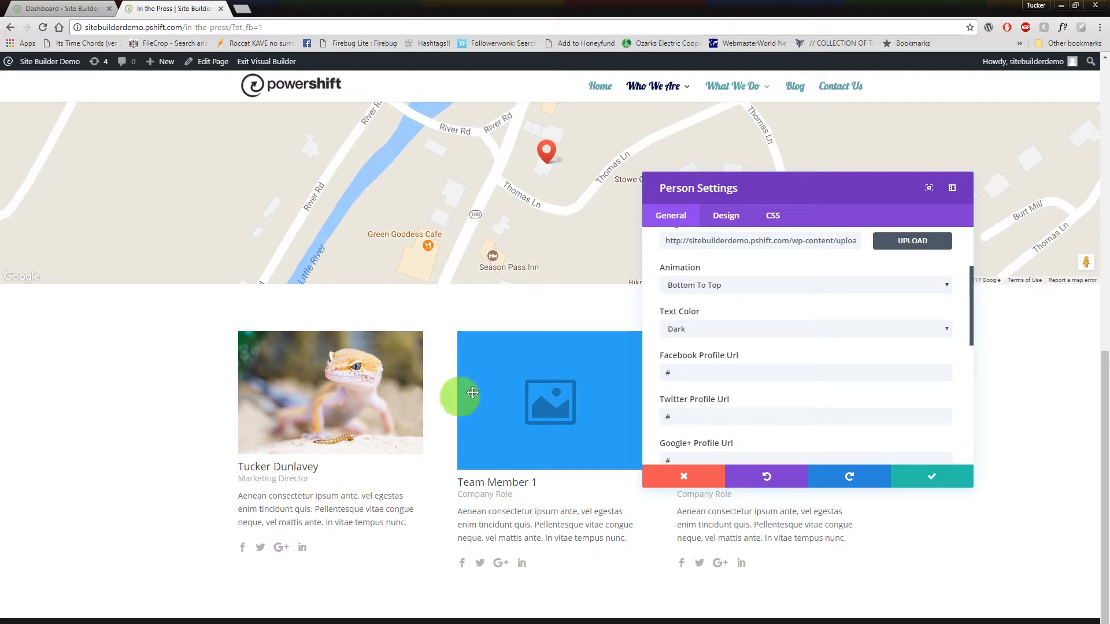
click(691, 373)
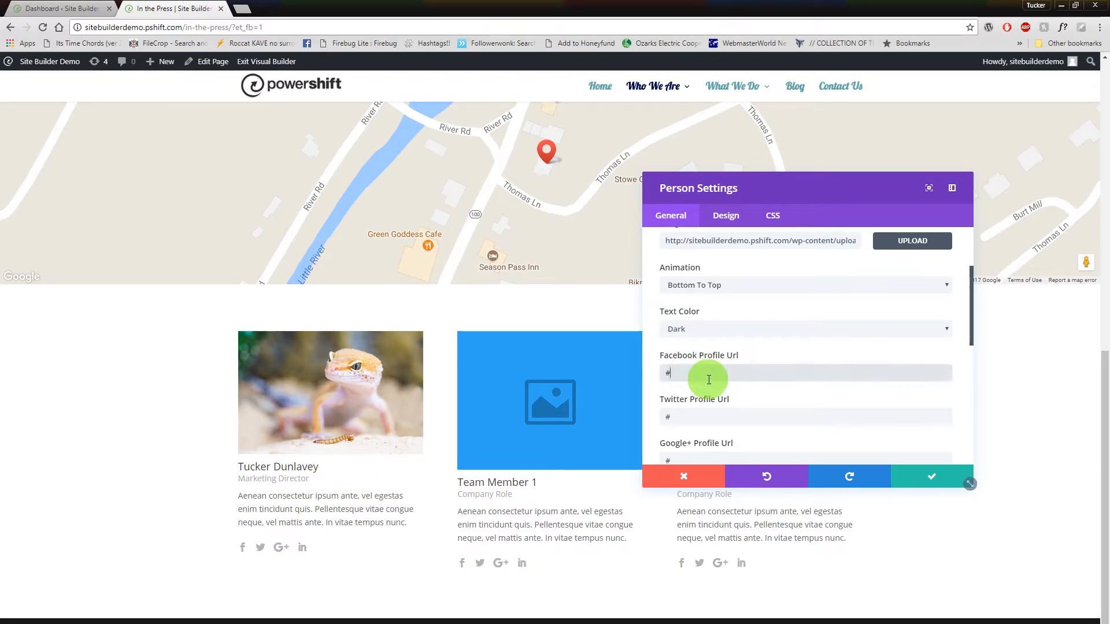
click(712, 421)
scroll(711, 421, down, 1)
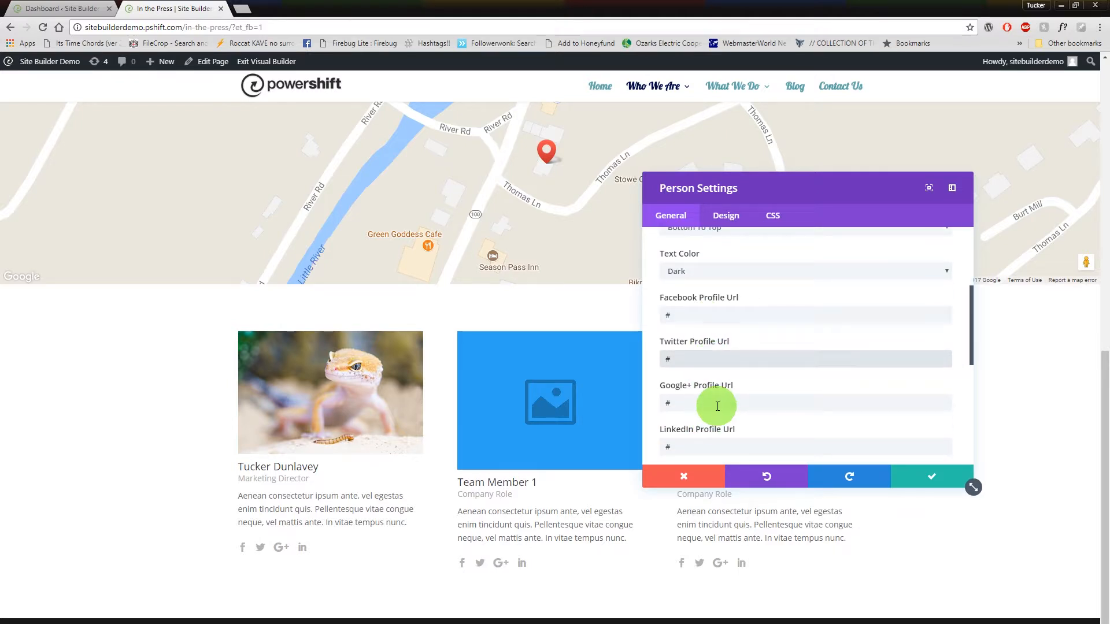
click(718, 407)
scroll(717, 407, down, 2)
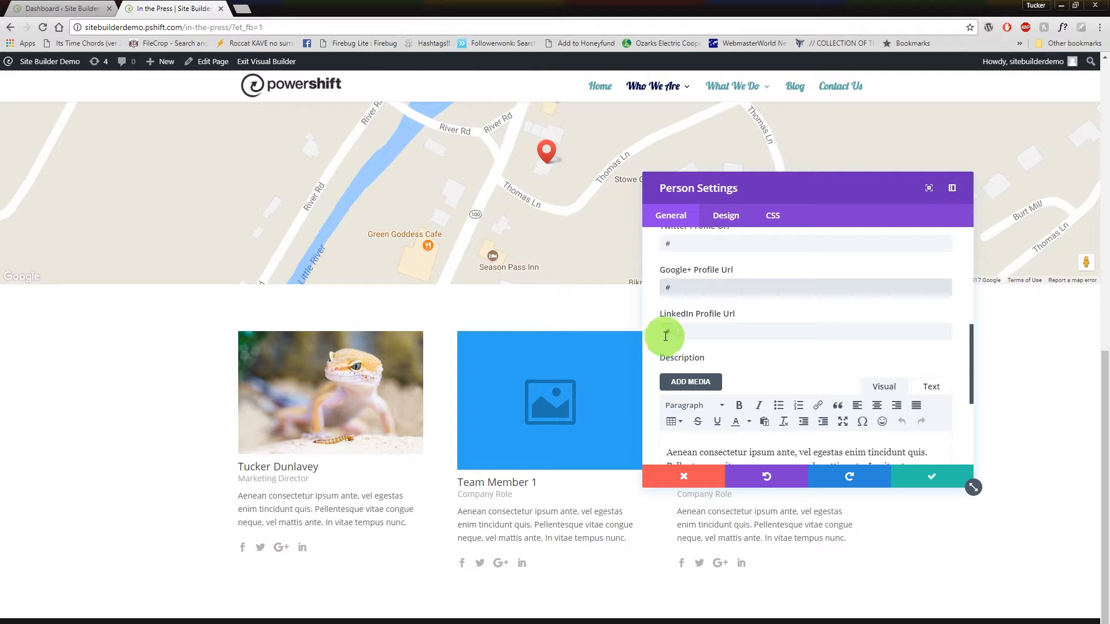
scroll(692, 300, up, 3)
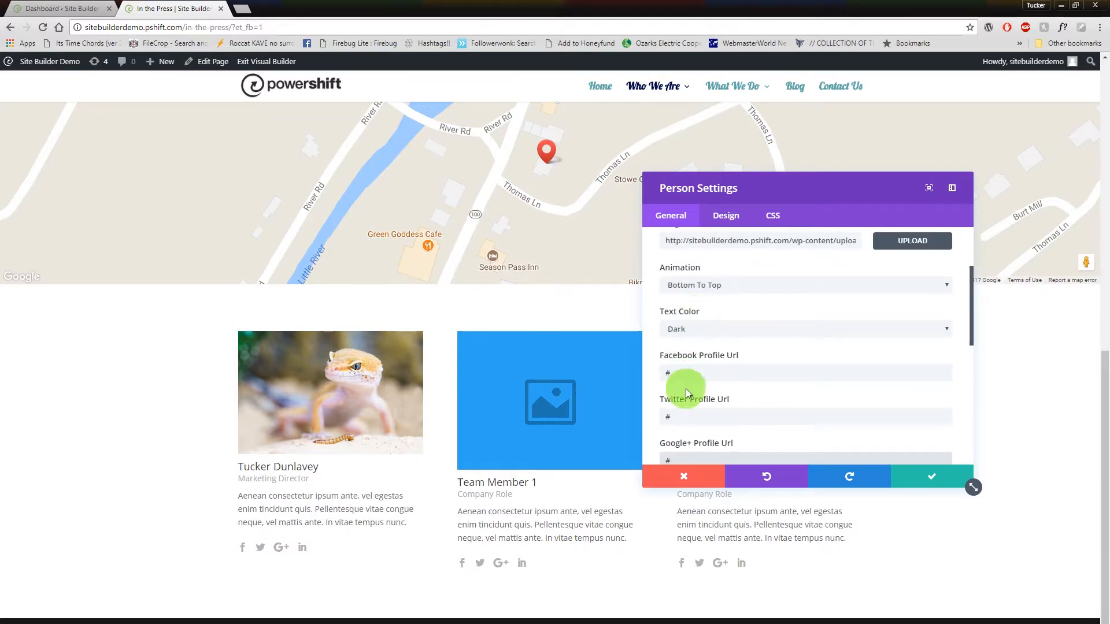
Enter the person's profile handle as the first team member's Facebook profile URL.
click(708, 371)
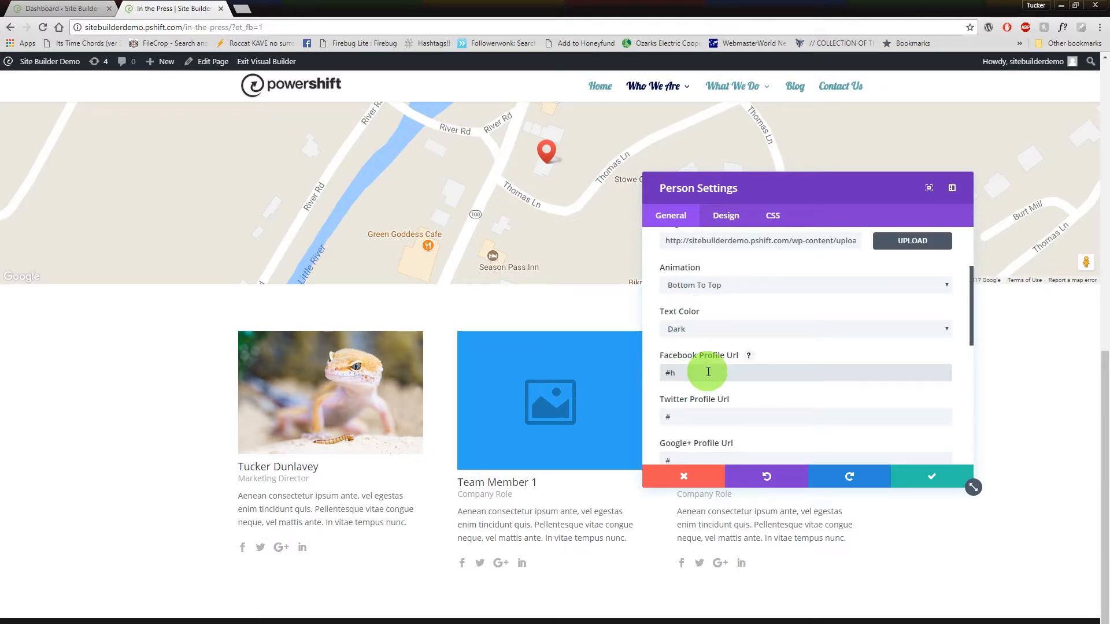
key(BackSpace)
text(td)
key(Tab)
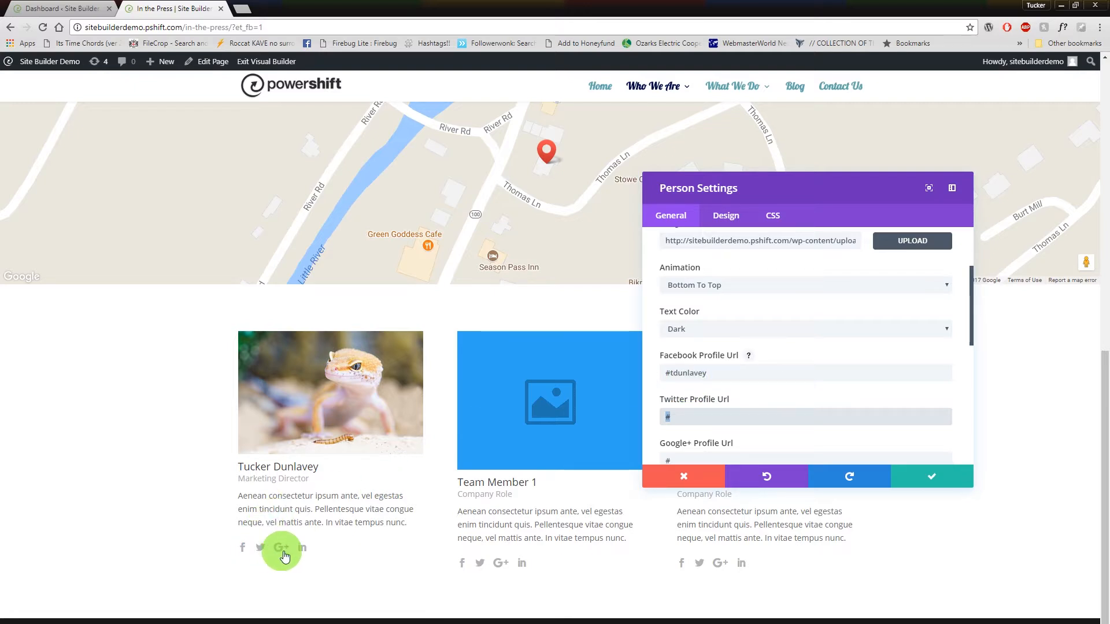
Clear the first team member's Facebook, Twitter, Google+ and LinkedIn profile URLs and save the module's settings.
drag(719, 373, 629, 378)
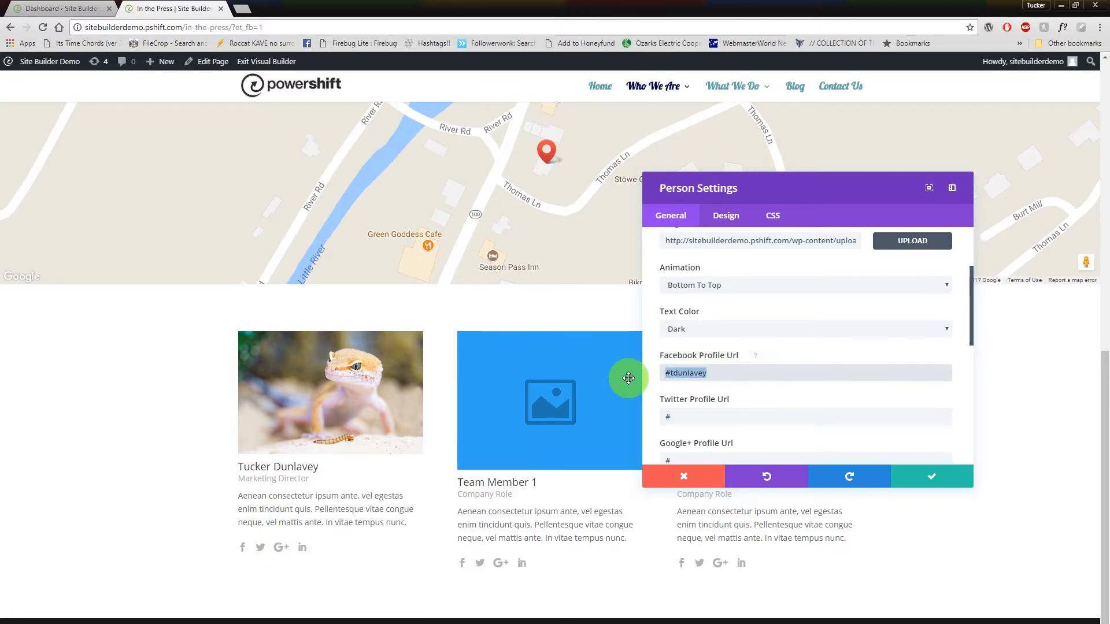
click(675, 411)
key(BackSpace)
scroll(670, 411, down, 2)
click(705, 403)
key(BackSpace)
click(670, 446)
key(BackSpace)
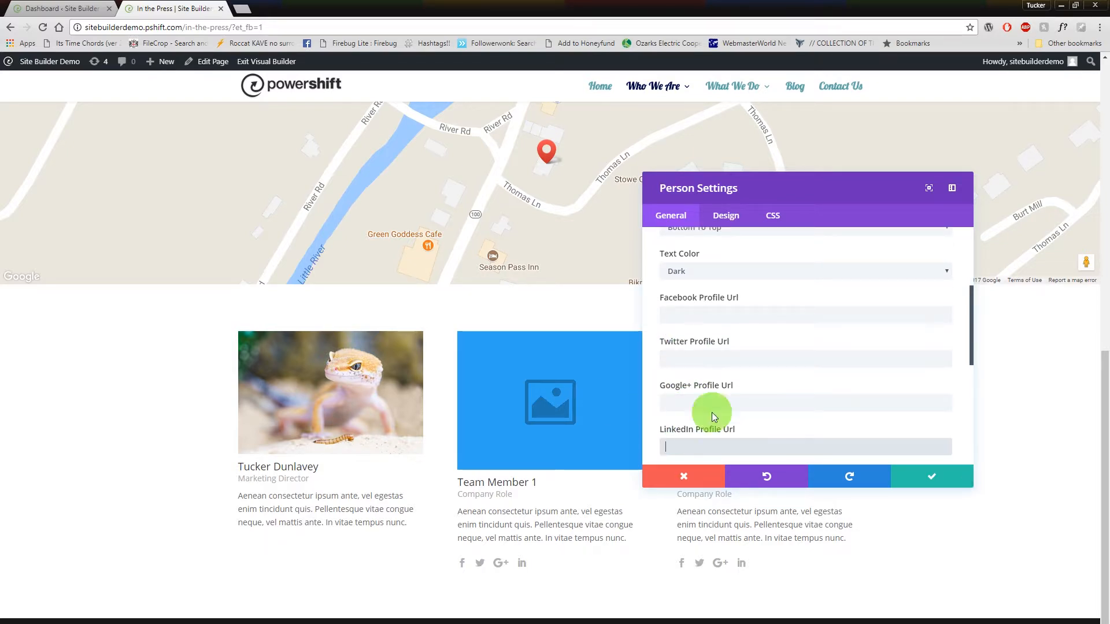
scroll(743, 426, down, 1)
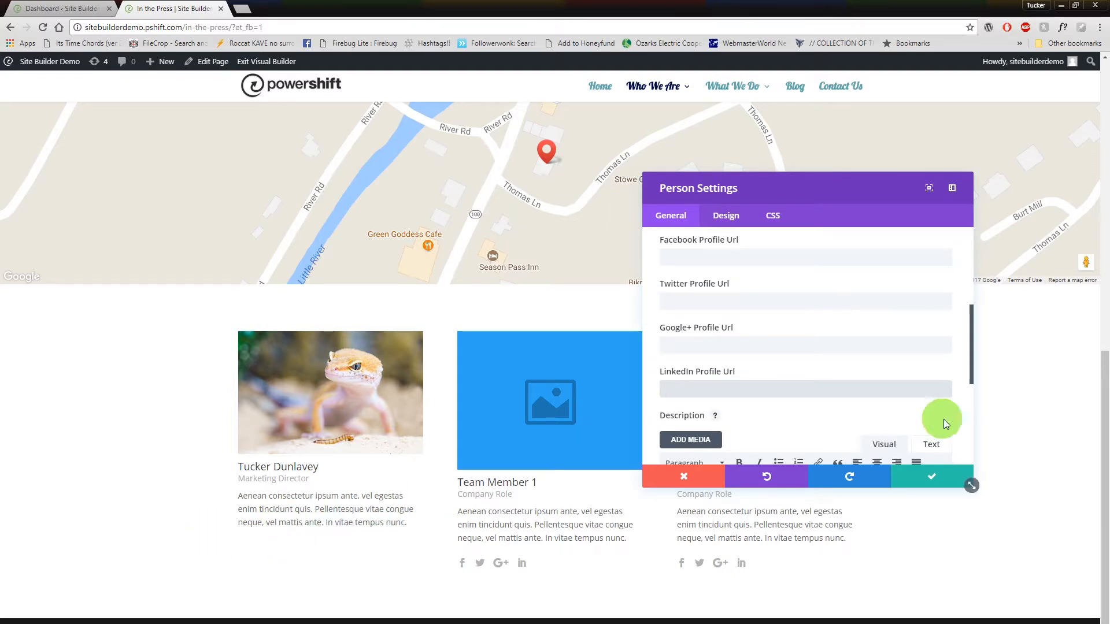
click(936, 477)
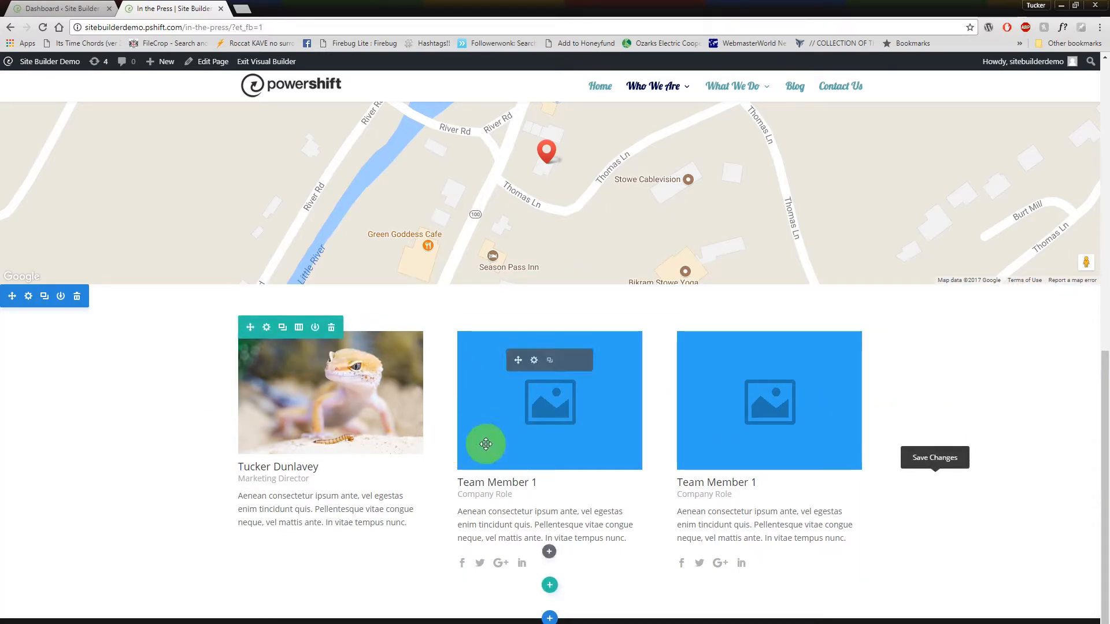
Add a new slide to the fullwidth slider at the start of the page and display it in the preview.
scroll(410, 433, up, 10)
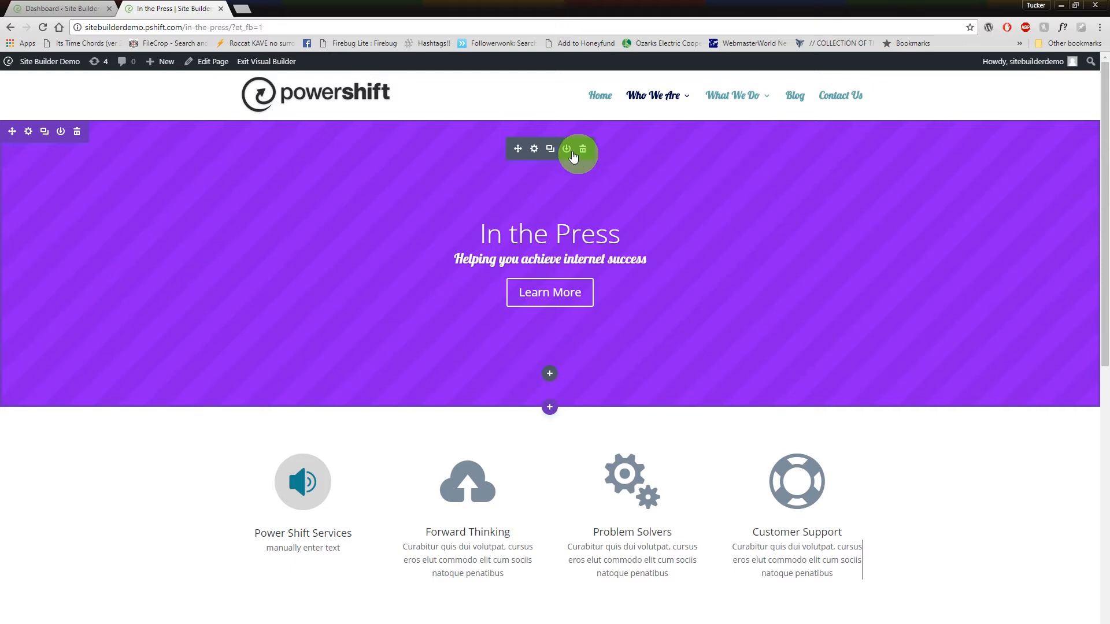
click(533, 151)
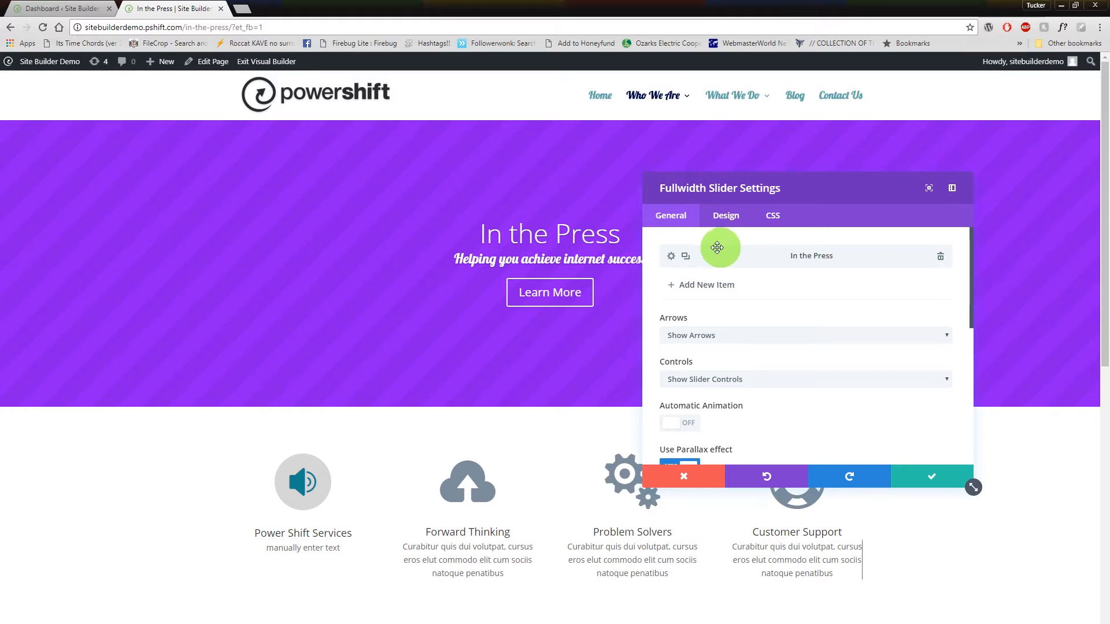
click(715, 287)
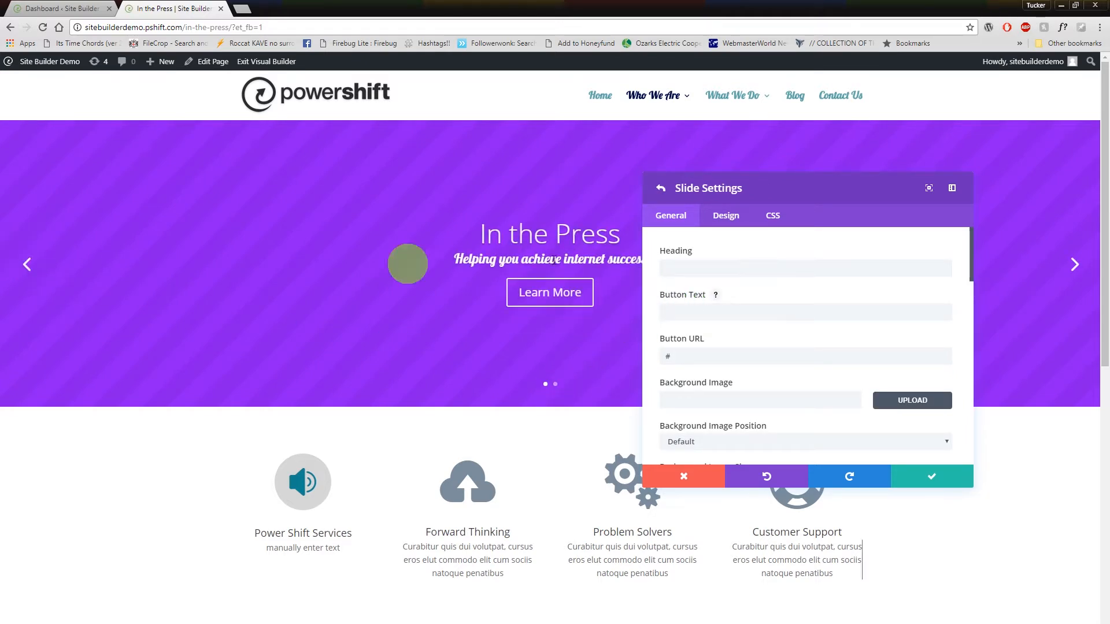
click(556, 385)
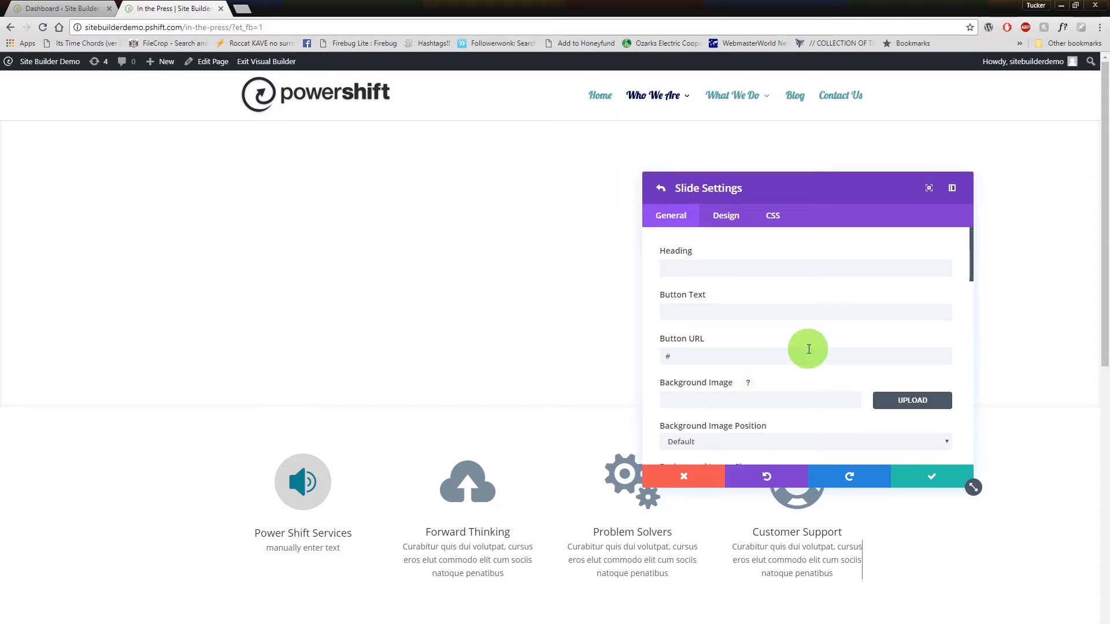
Set the new slide's heading to "Slide 2", its button text to "Contact us" and its button URL to "/contact-us".
scroll(804, 337, down, 1)
scroll(802, 337, up, 1)
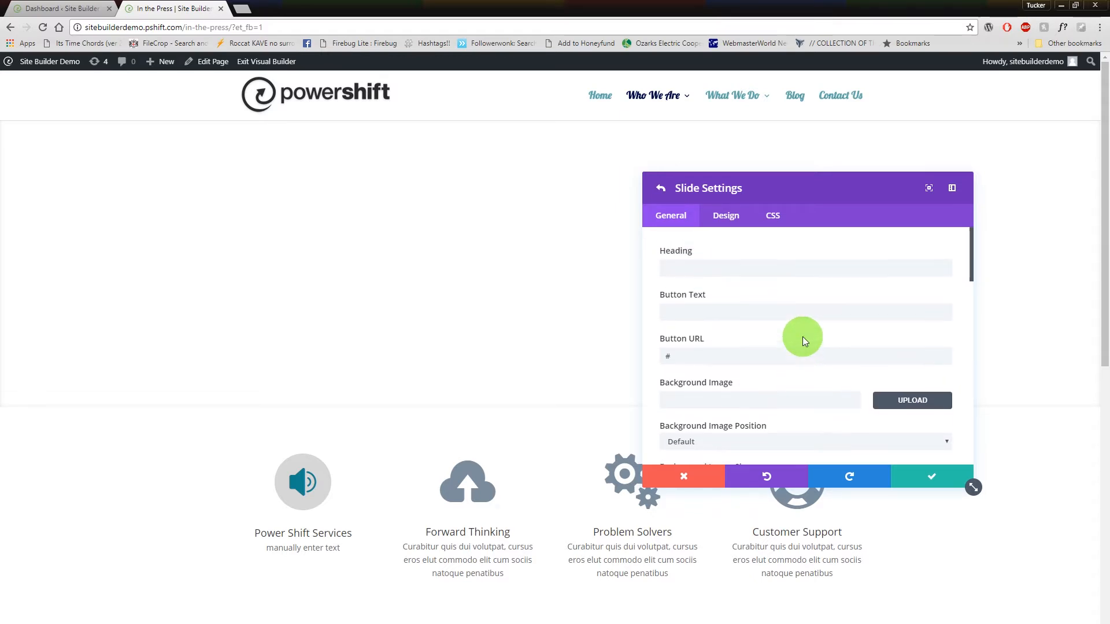
click(694, 267)
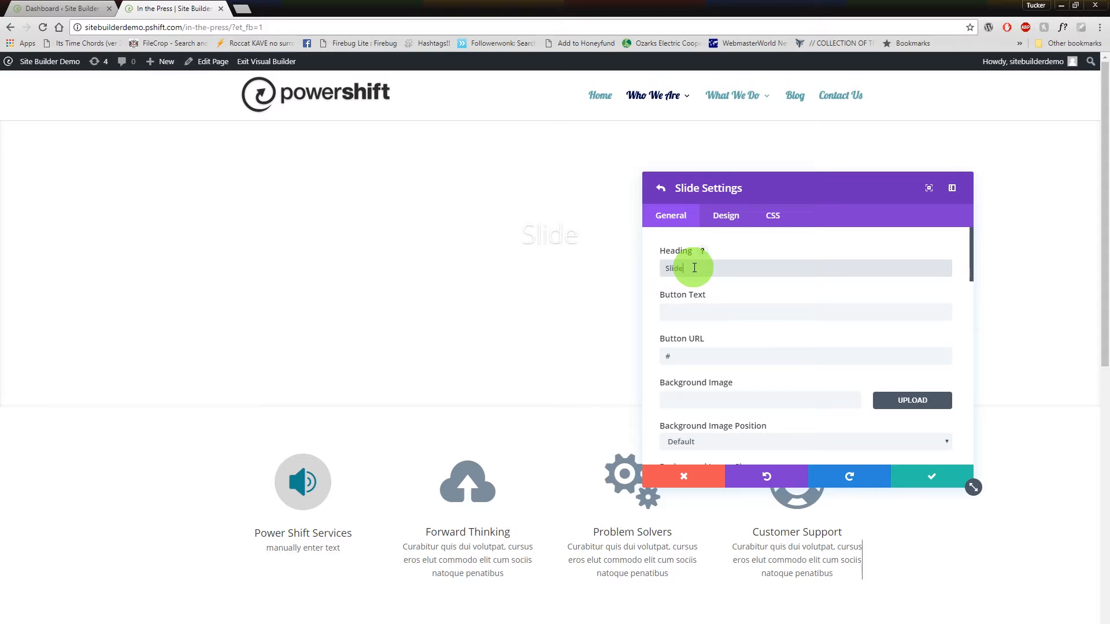
key(Tab)
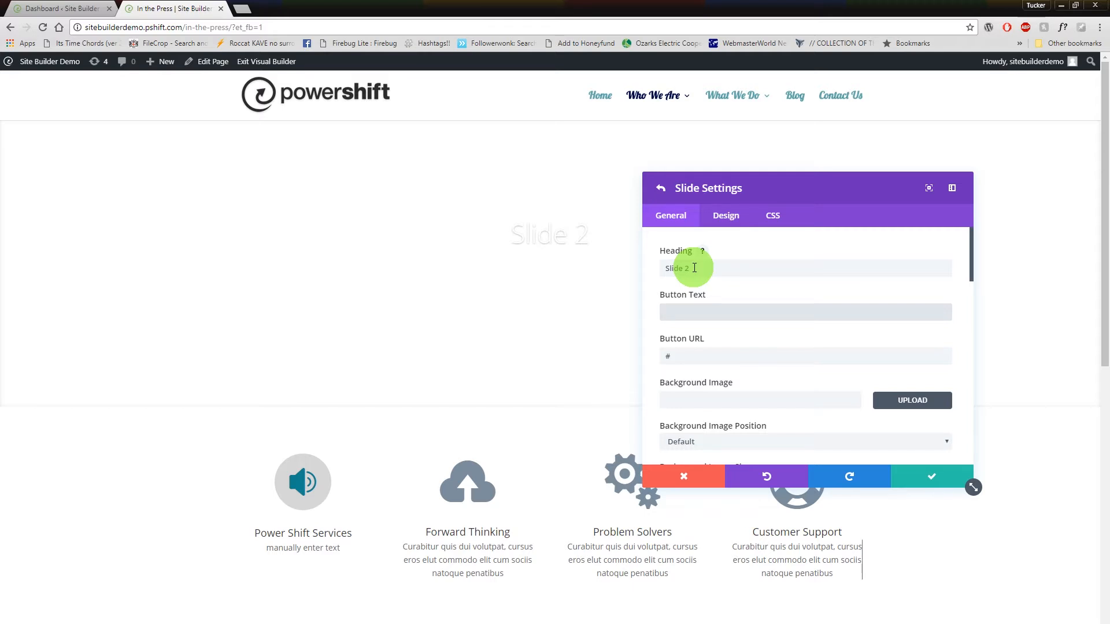
text(Contact us)
key(Tab)
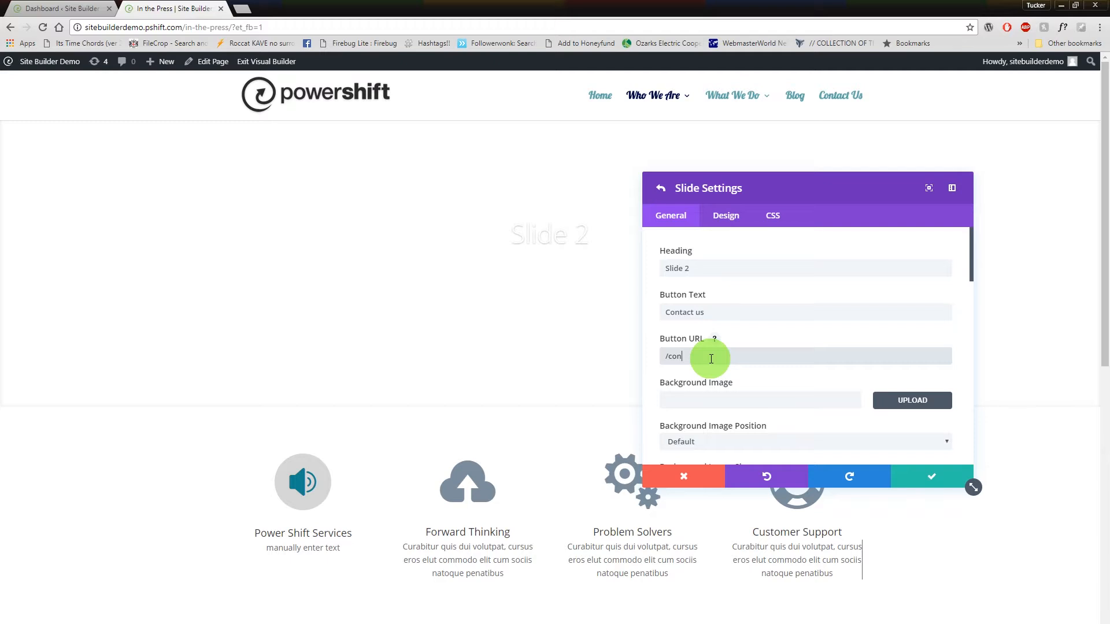
text(/contact-us)
key(Tab)
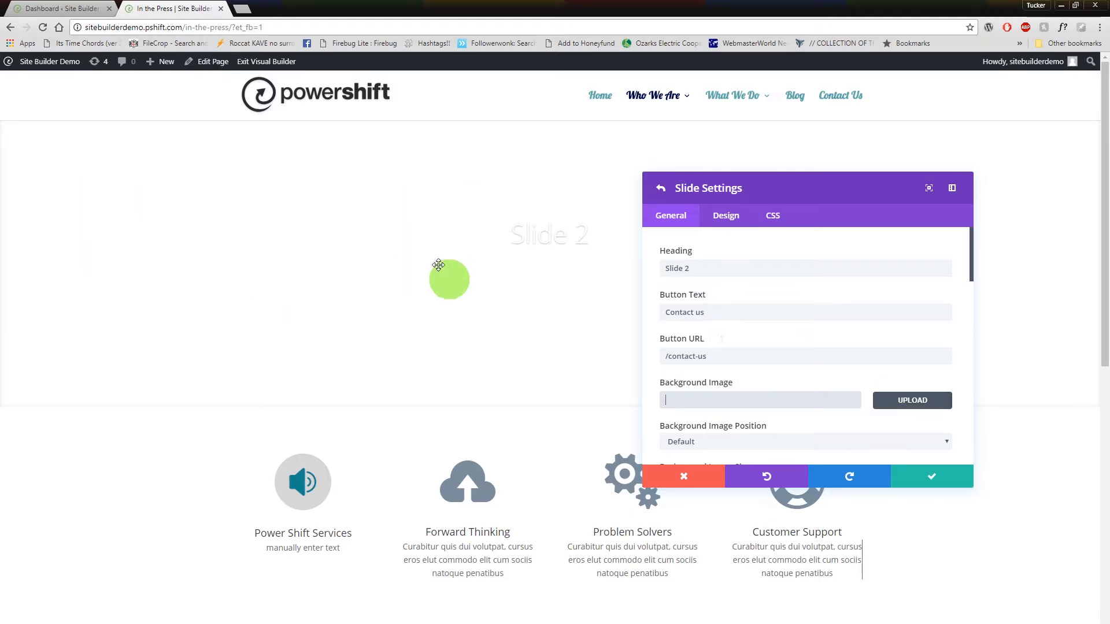
Use slider_bg_1.jpg from the media library as the new slide's background image.
click(888, 400)
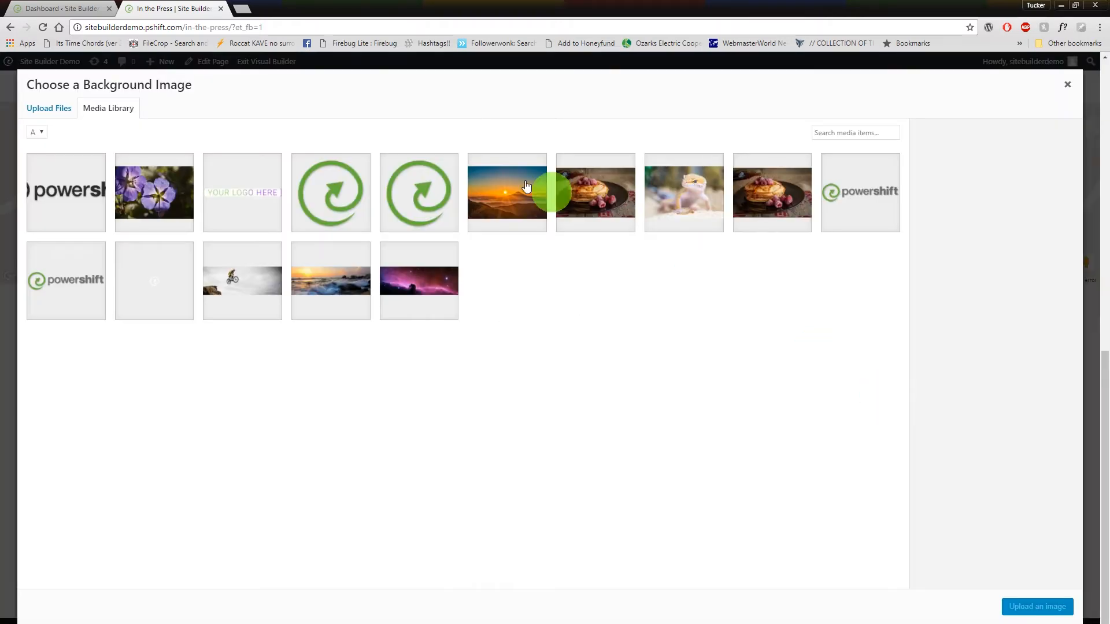
click(369, 269)
click(416, 283)
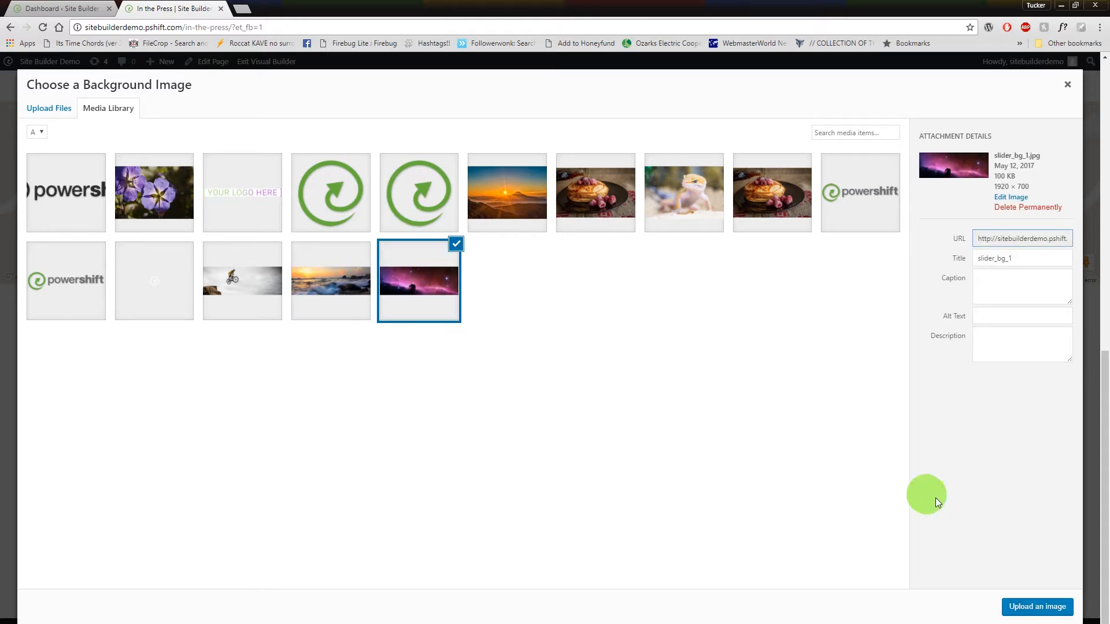
click(1032, 607)
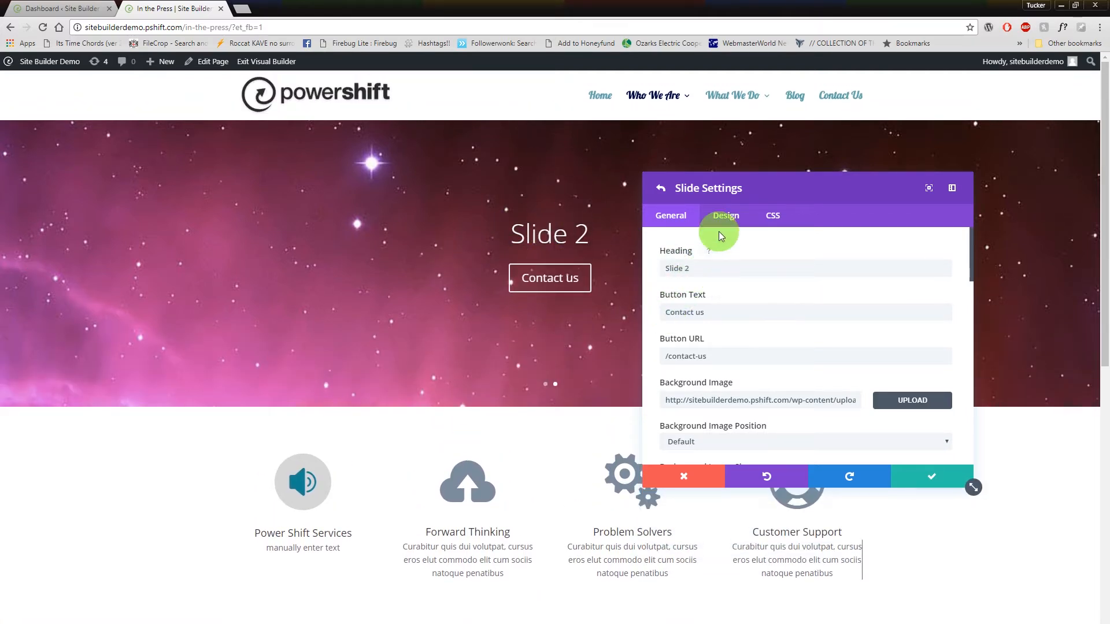
Try the Center, Top Left and Bottom Center background image positions and the Fit background image size on the new slide.
scroll(662, 361, down, 3)
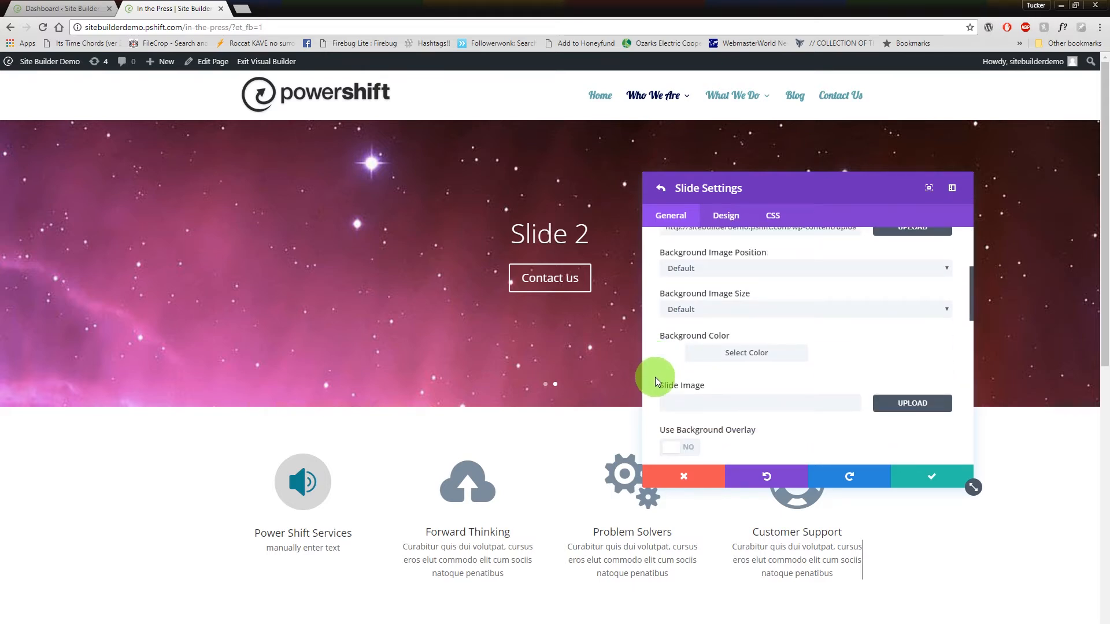
scroll(659, 355, up, 1)
scroll(658, 355, down, 1)
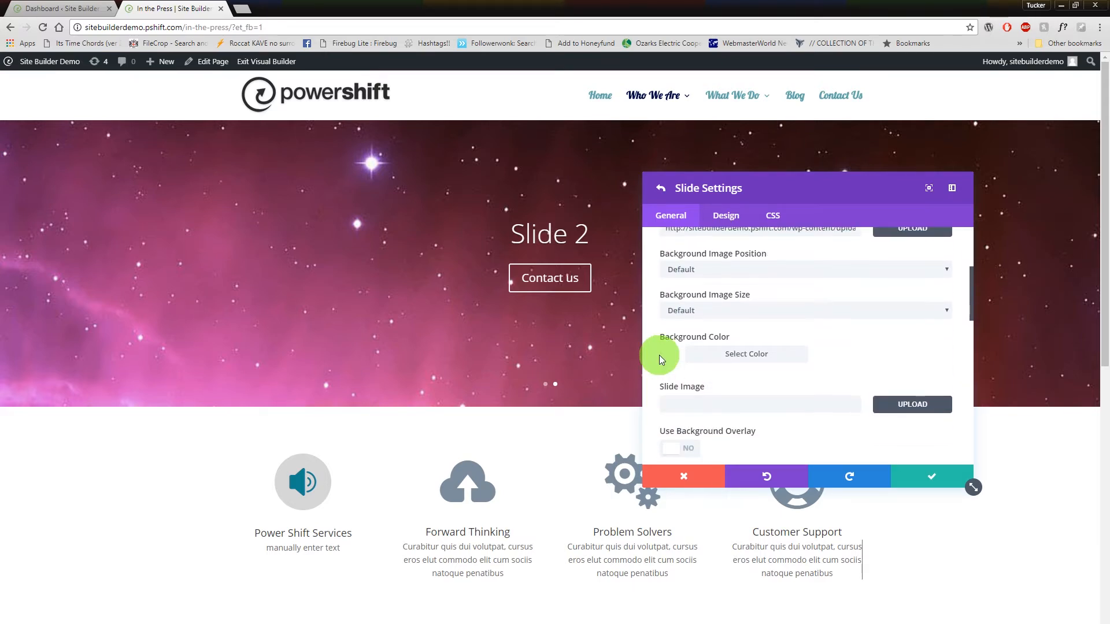
scroll(663, 360, up, 2)
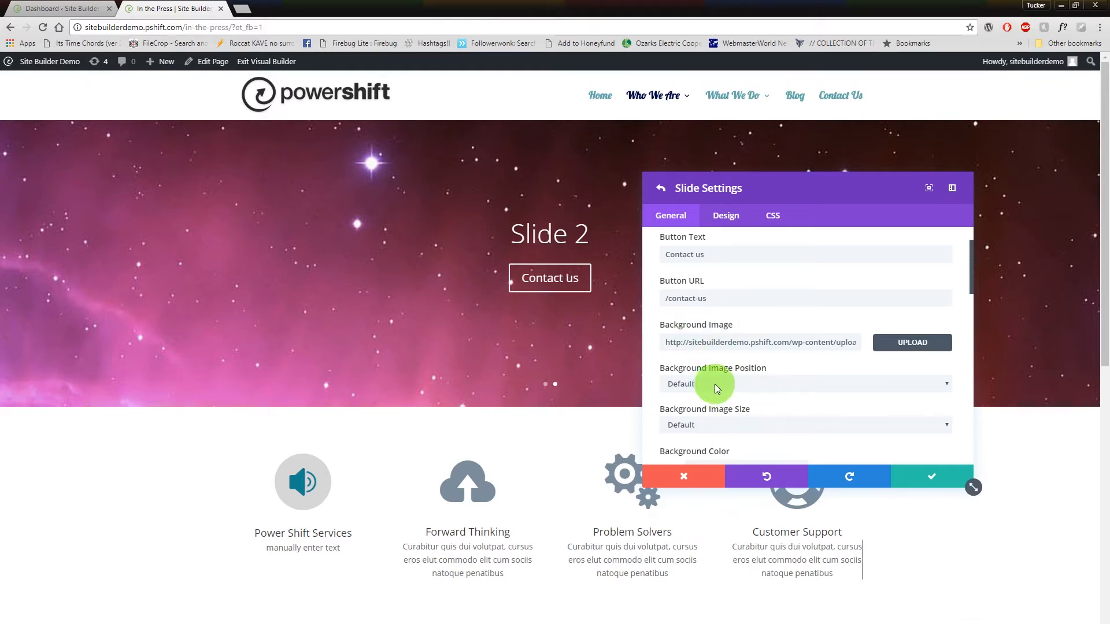
click(734, 383)
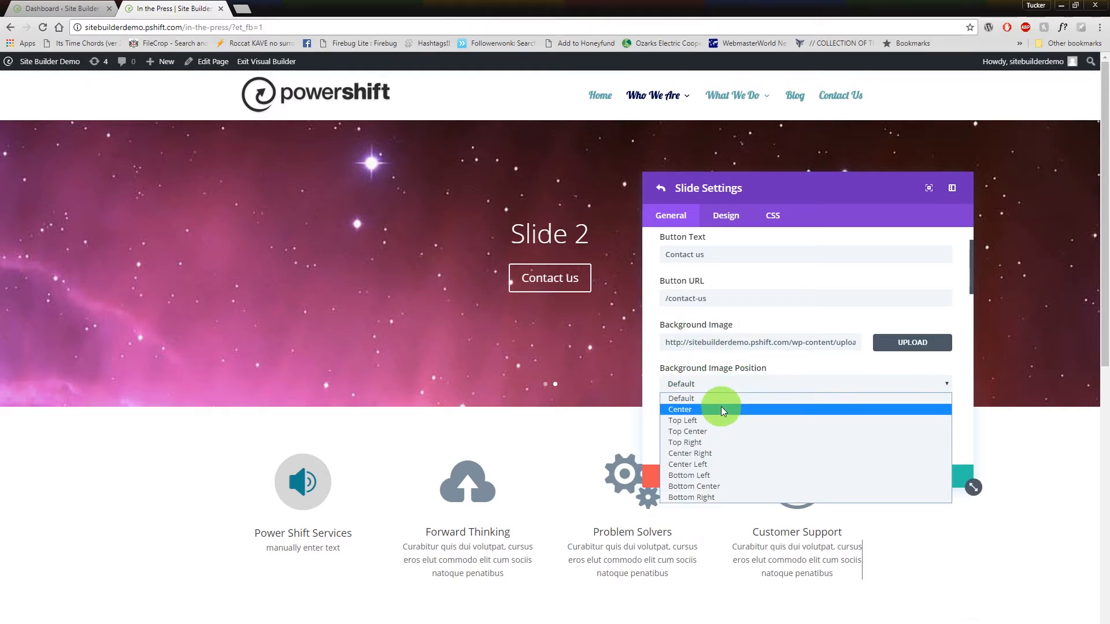
click(721, 407)
click(711, 384)
click(702, 421)
click(707, 384)
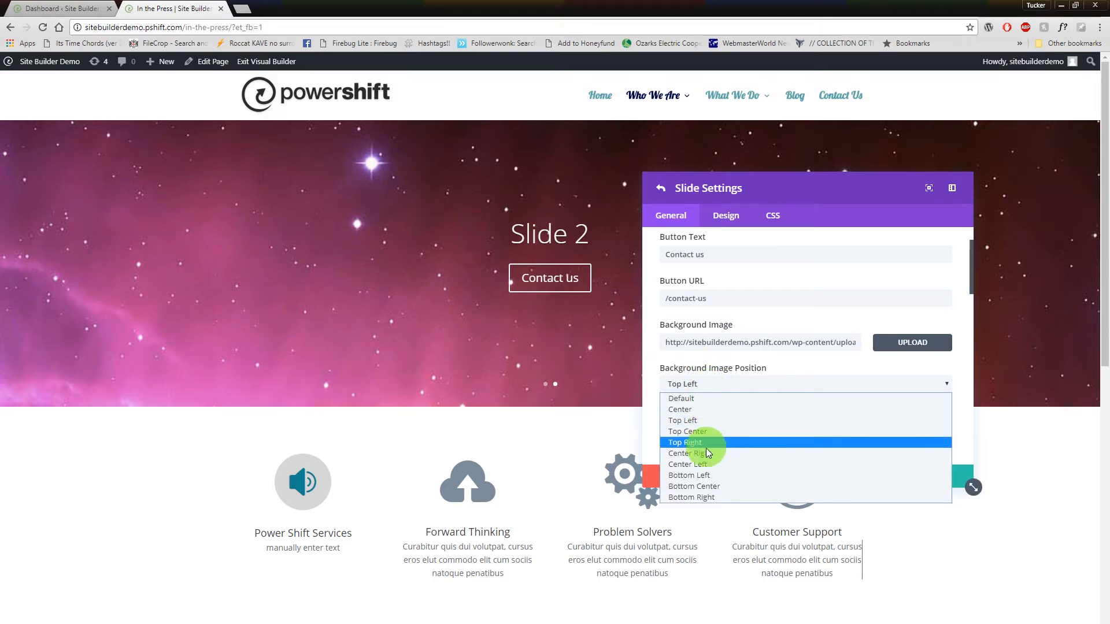
click(706, 486)
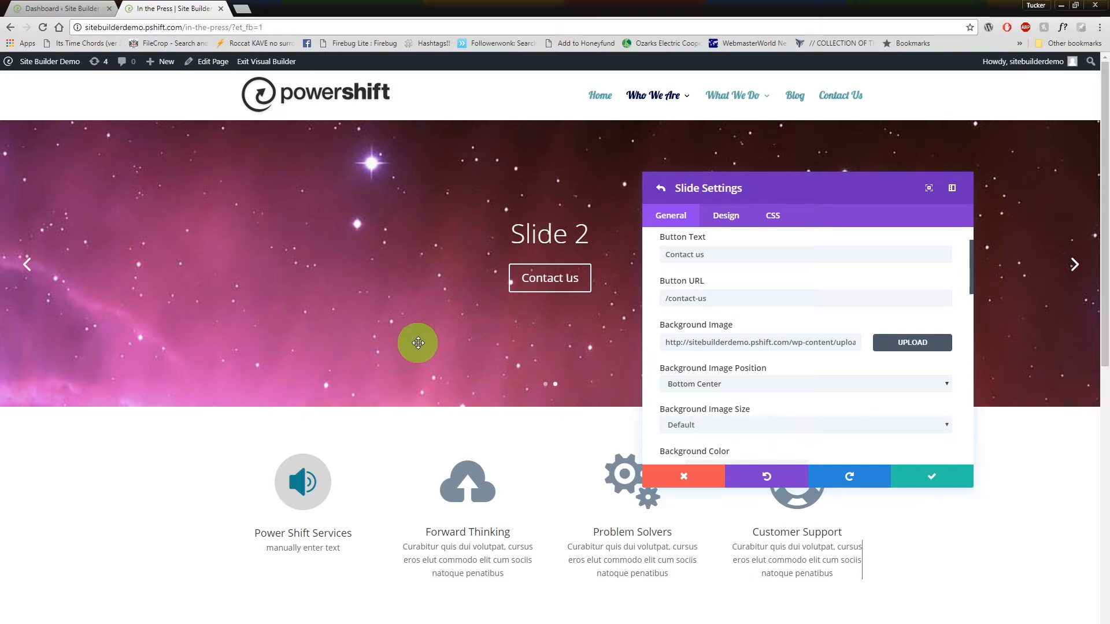
click(684, 425)
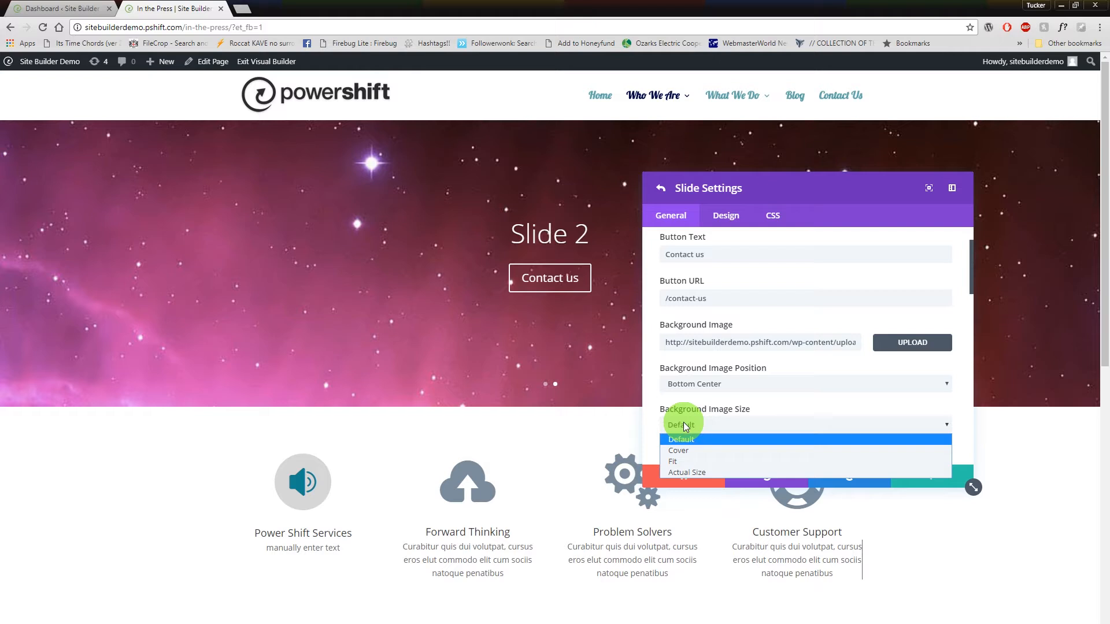
click(688, 461)
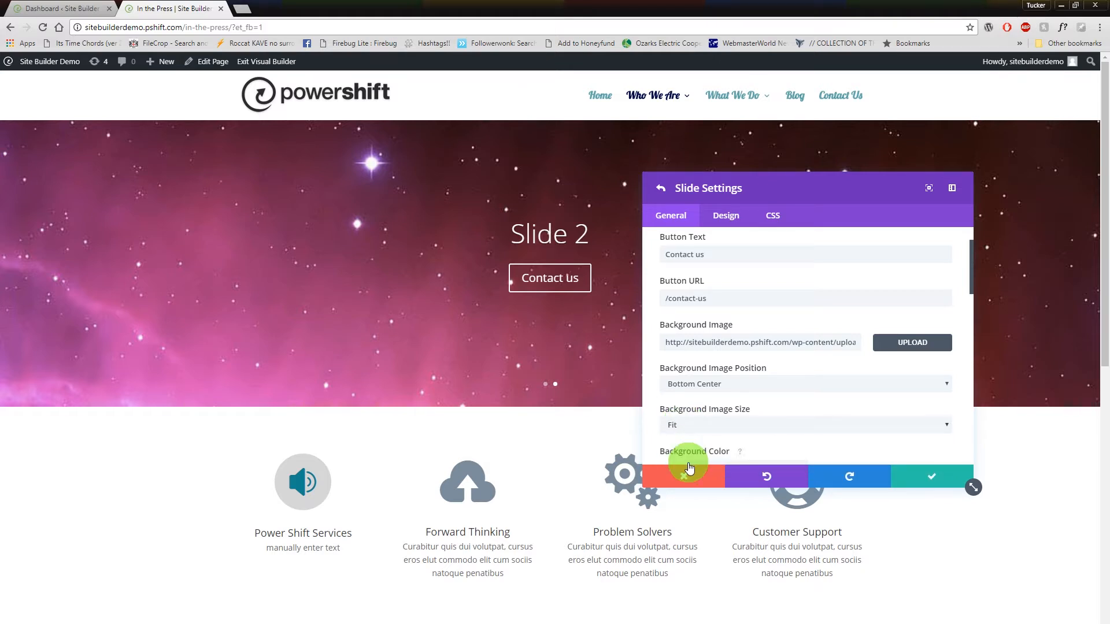
Reset the slide's background image position and background image size to Default.
click(720, 379)
click(705, 404)
click(711, 390)
click(705, 397)
click(931, 491)
scroll(867, 404, down, 3)
click(725, 313)
click(709, 322)
Try Cover as the slide's background image size, set it to Fit instead, and save the slide.
click(702, 312)
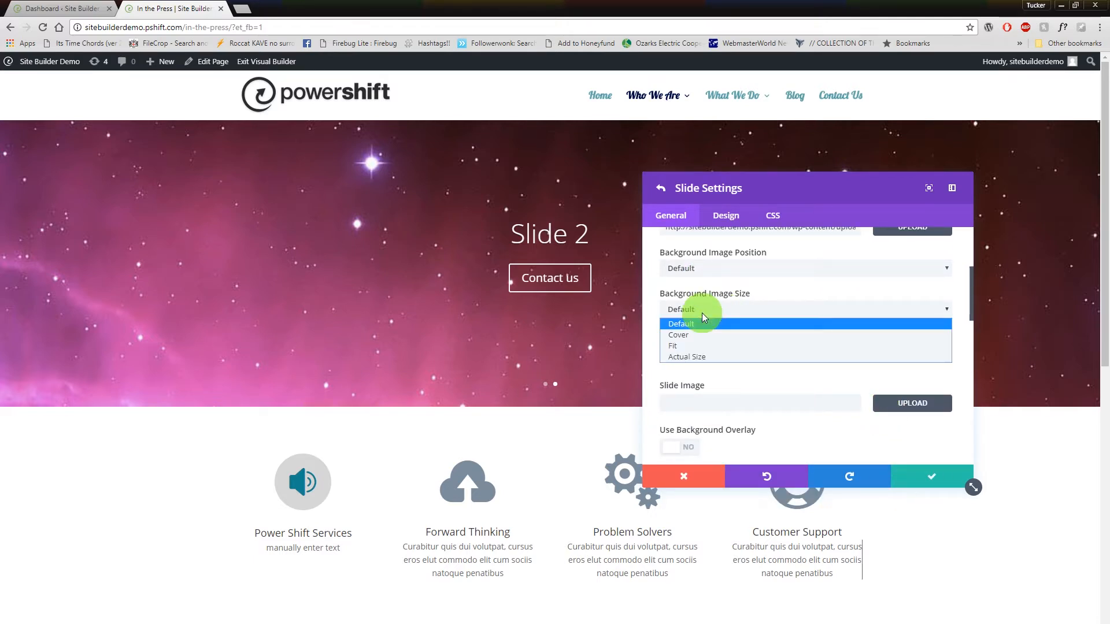
click(694, 335)
click(700, 315)
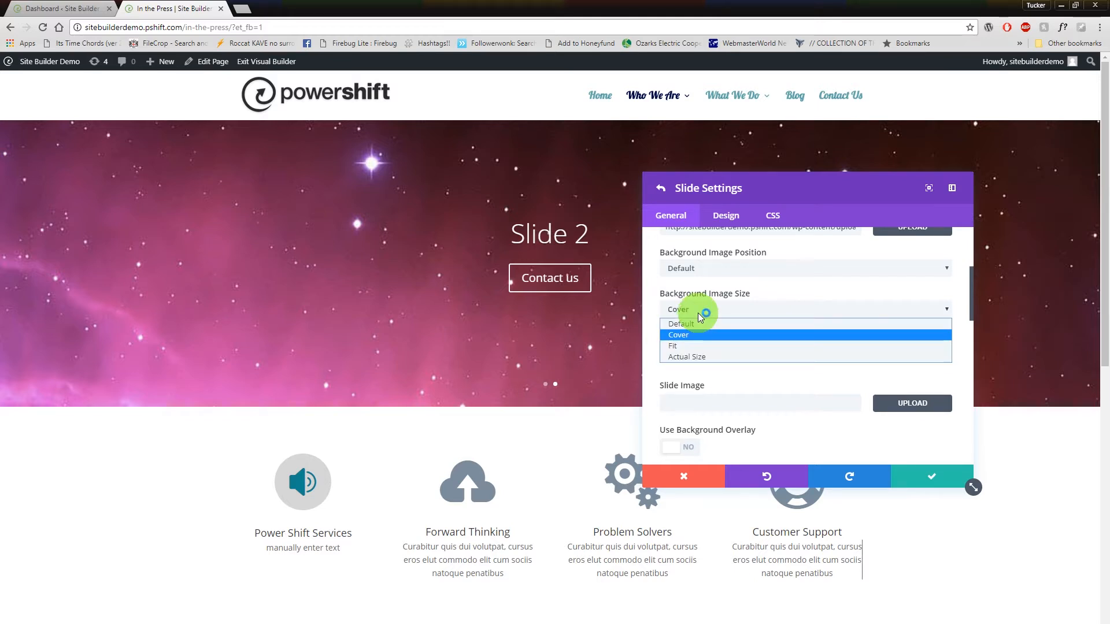
click(688, 346)
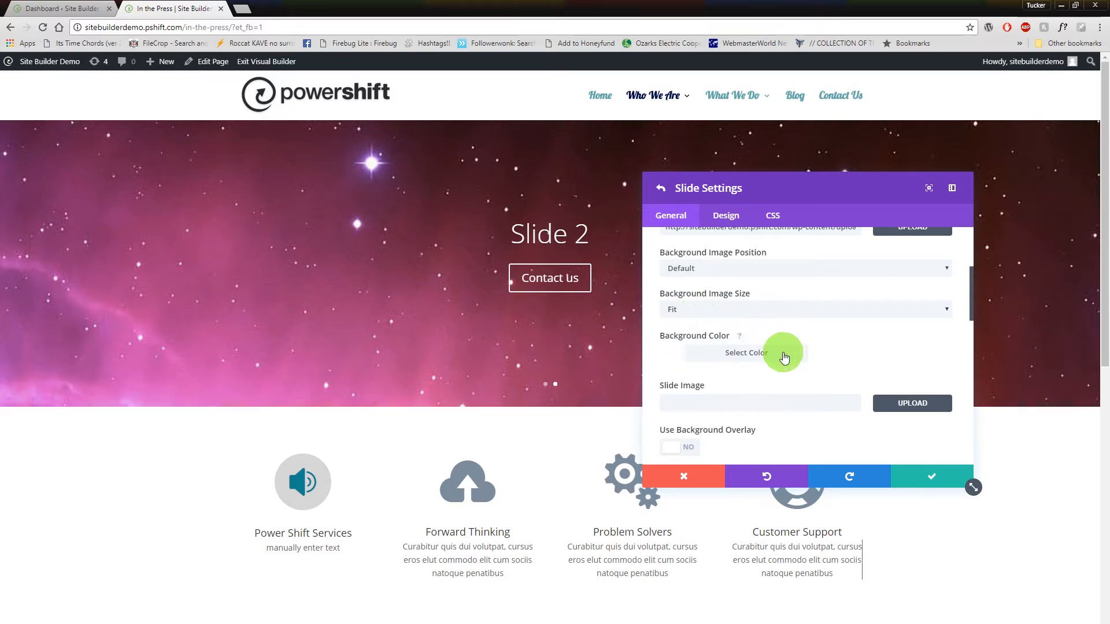
click(930, 475)
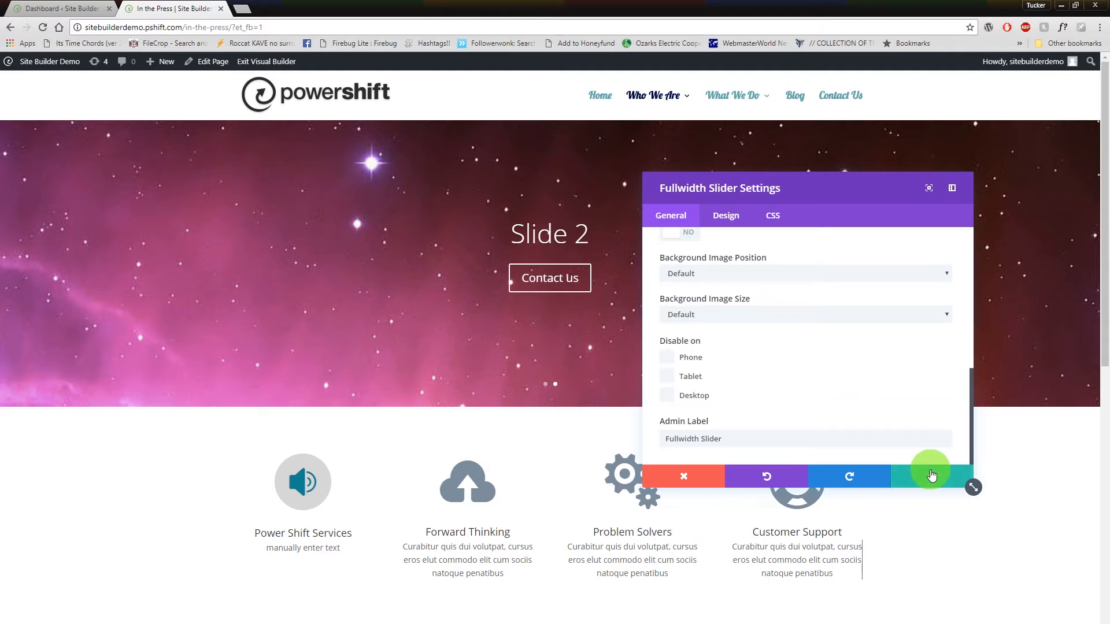
Reopen the Slide 2 settings from the slider's items and check the background image size options.
scroll(746, 370, up, 8)
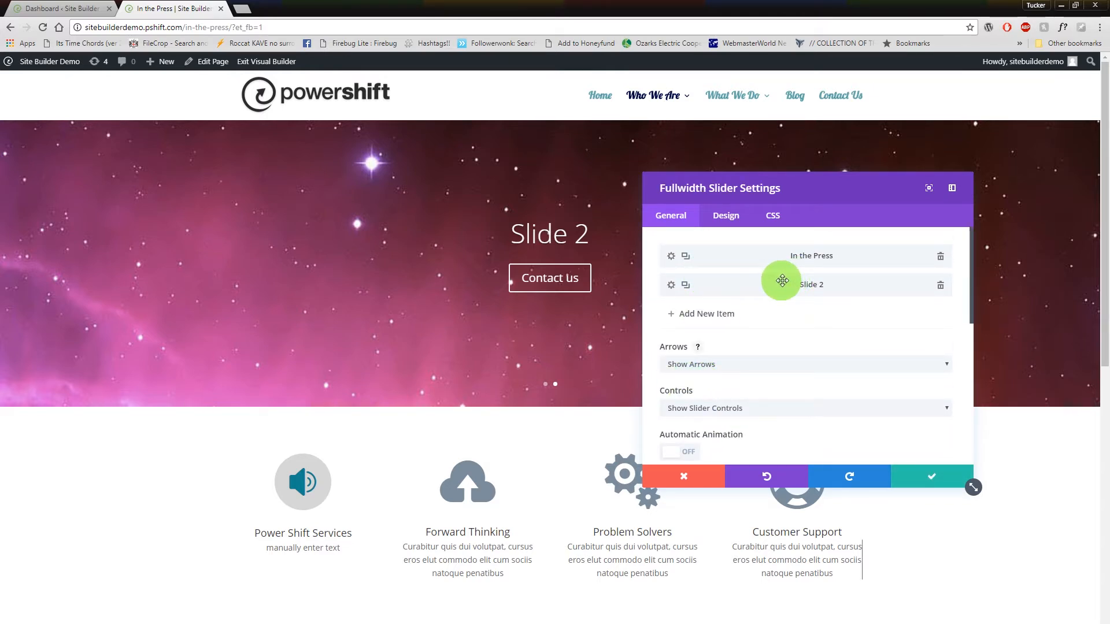
click(671, 287)
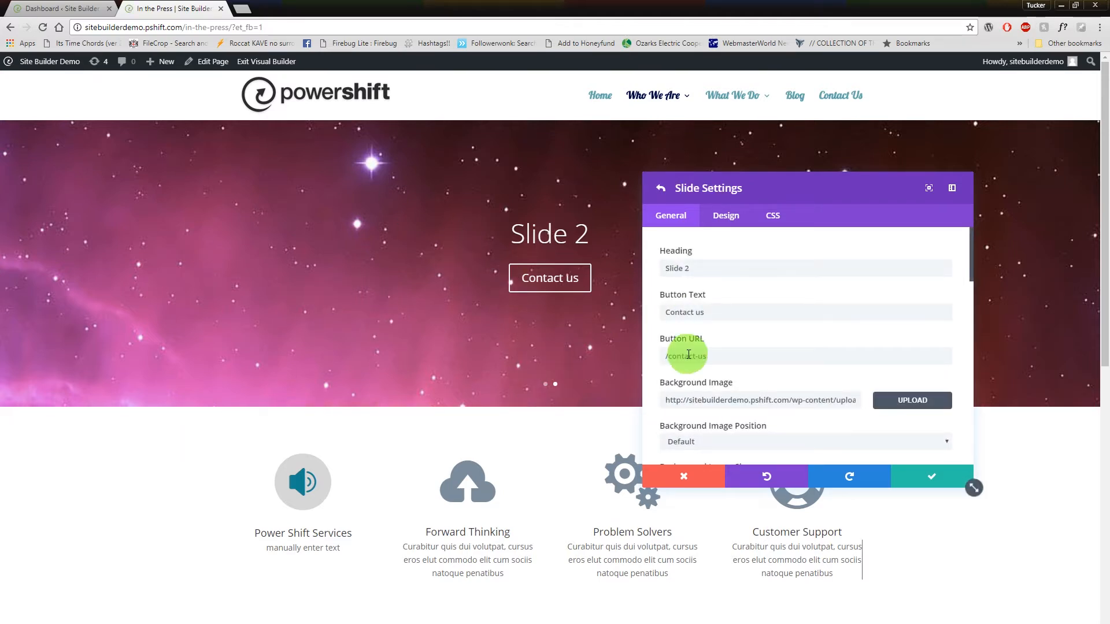
scroll(663, 386, down, 3)
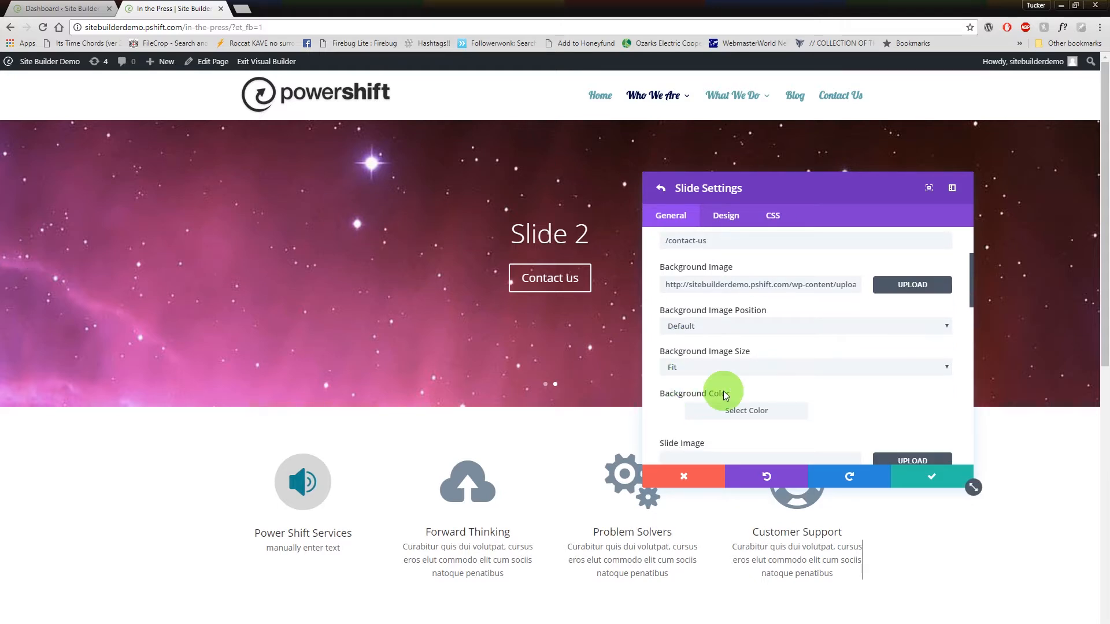
click(683, 367)
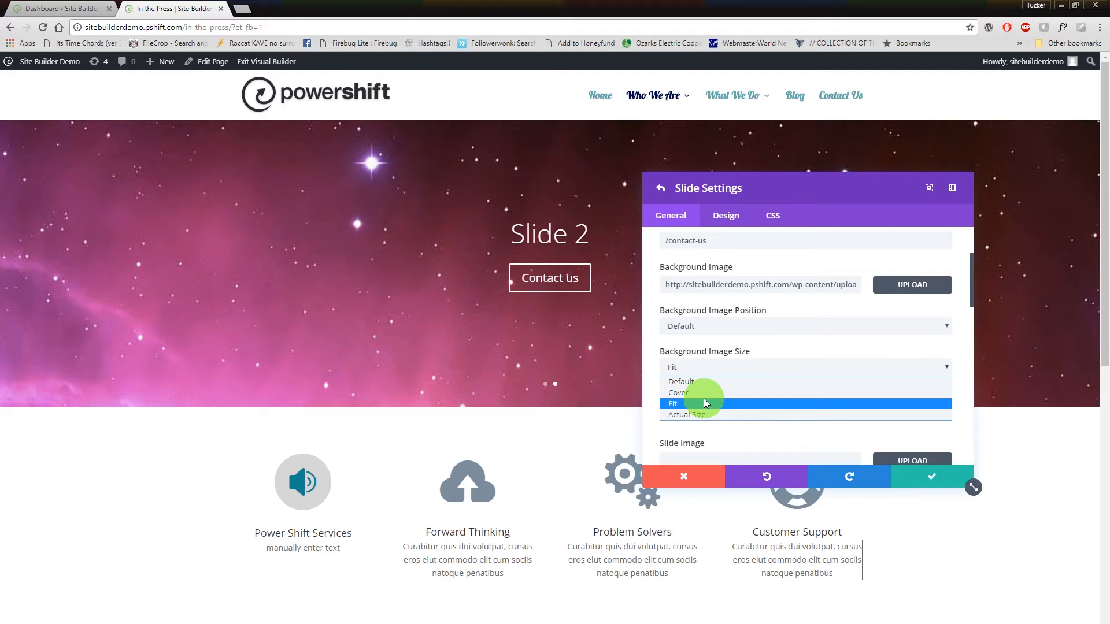
click(656, 383)
Add the green site_icon.png from the media library as the slide image of Slide 2.
scroll(657, 382, down, 1)
scroll(656, 383, down, 2)
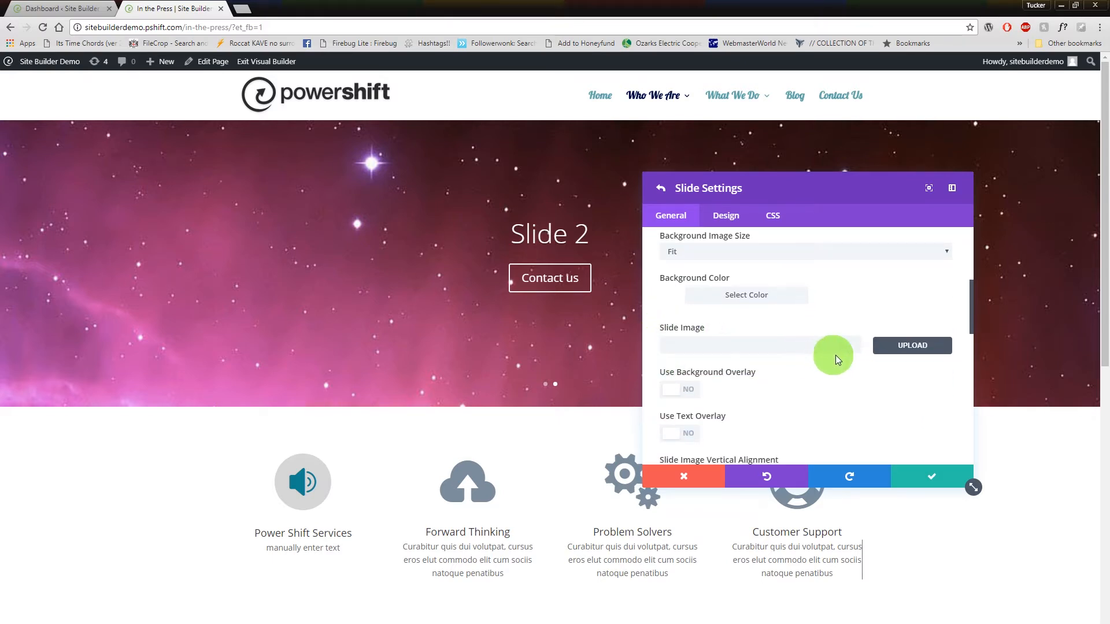
scroll(669, 313, up, 2)
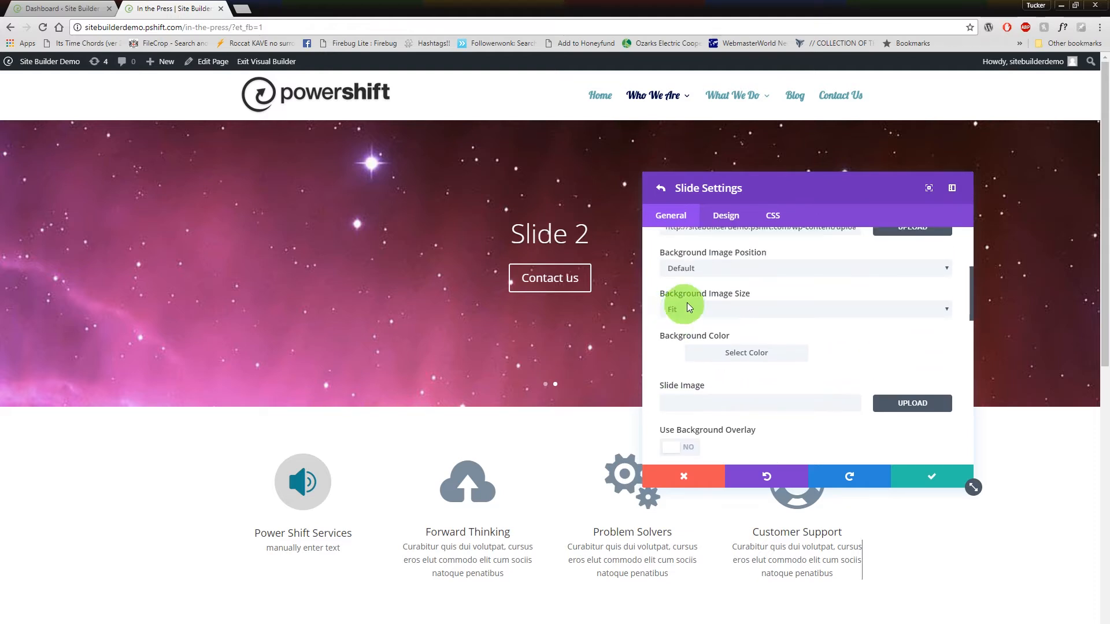
scroll(701, 290, up, 2)
scroll(777, 349, down, 2)
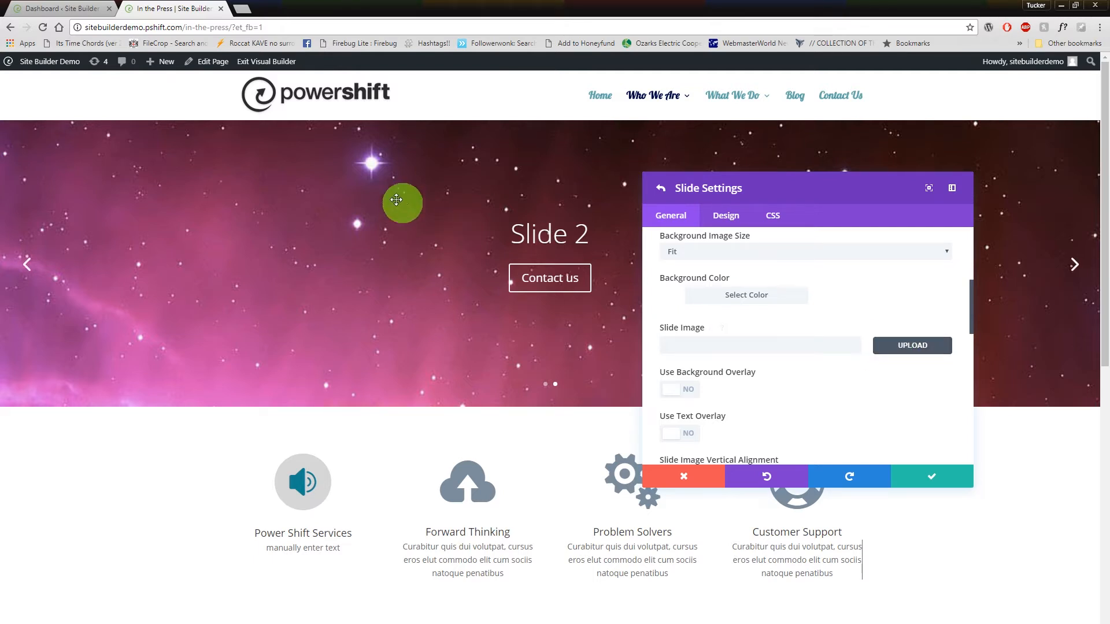
click(928, 347)
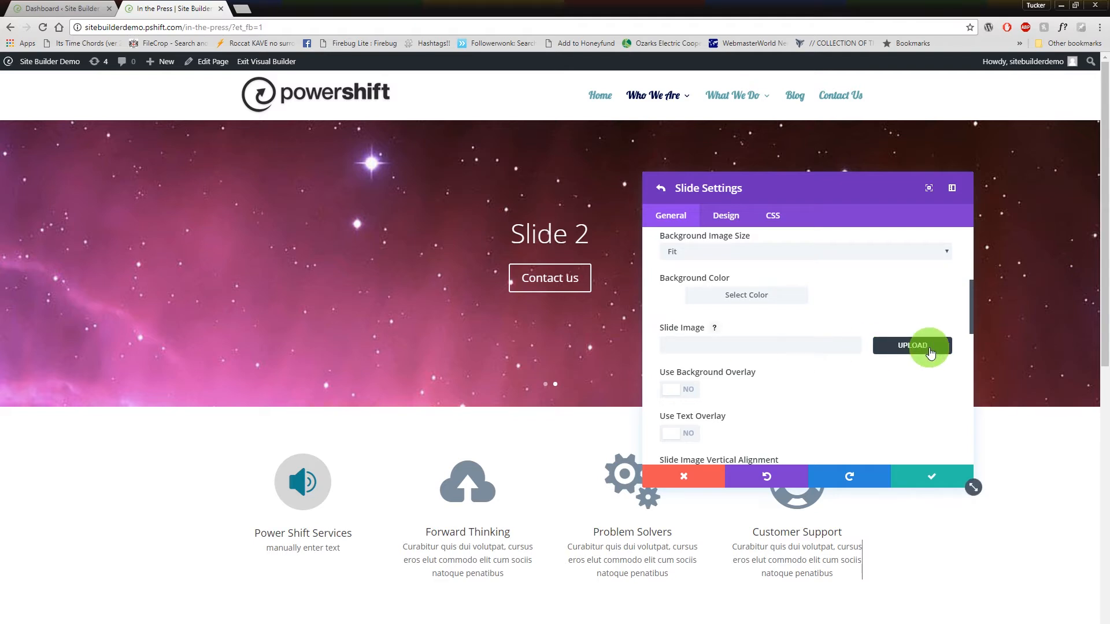
click(409, 191)
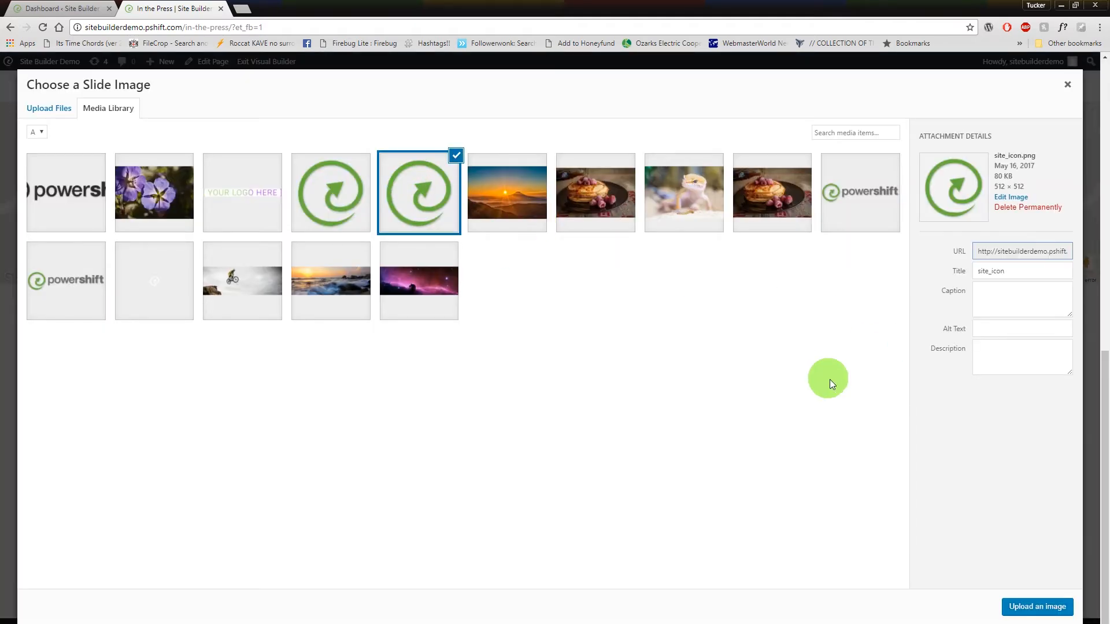
click(1012, 606)
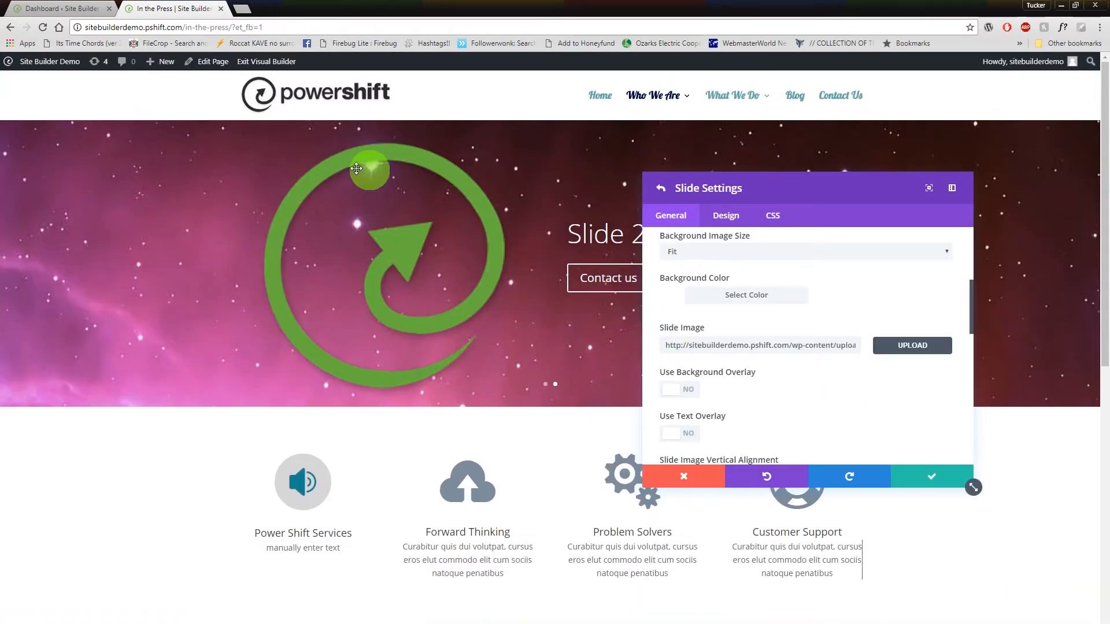
Try the background overlay on Slide 2 and switch it back off.
scroll(465, 229, down, 4)
scroll(469, 248, up, 4)
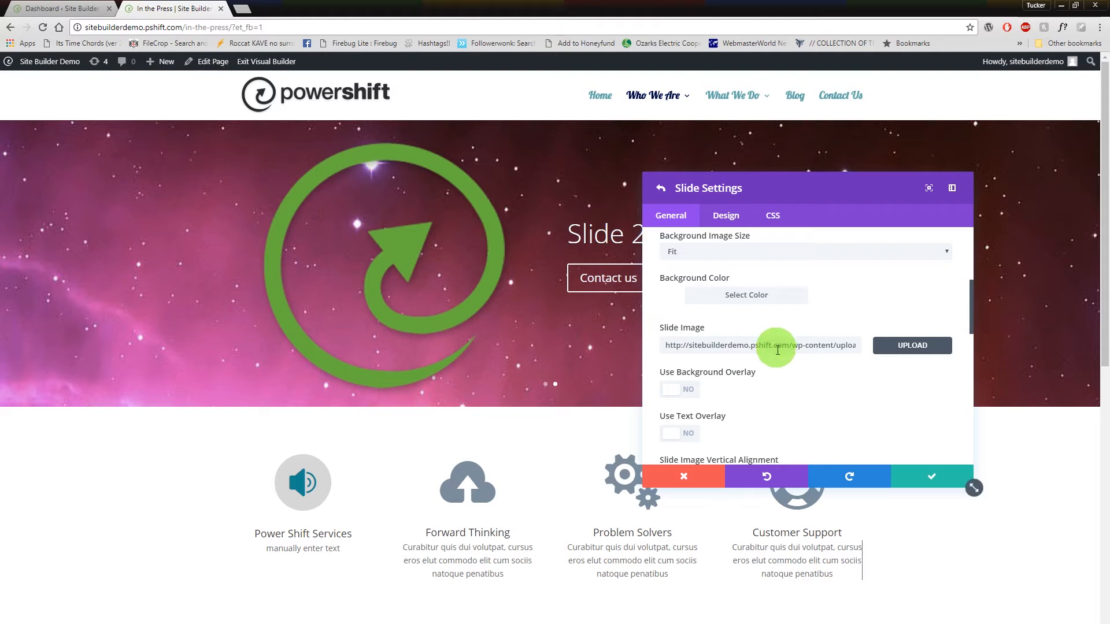
scroll(830, 404, up, 1)
scroll(858, 379, down, 1)
scroll(858, 379, down, 1)
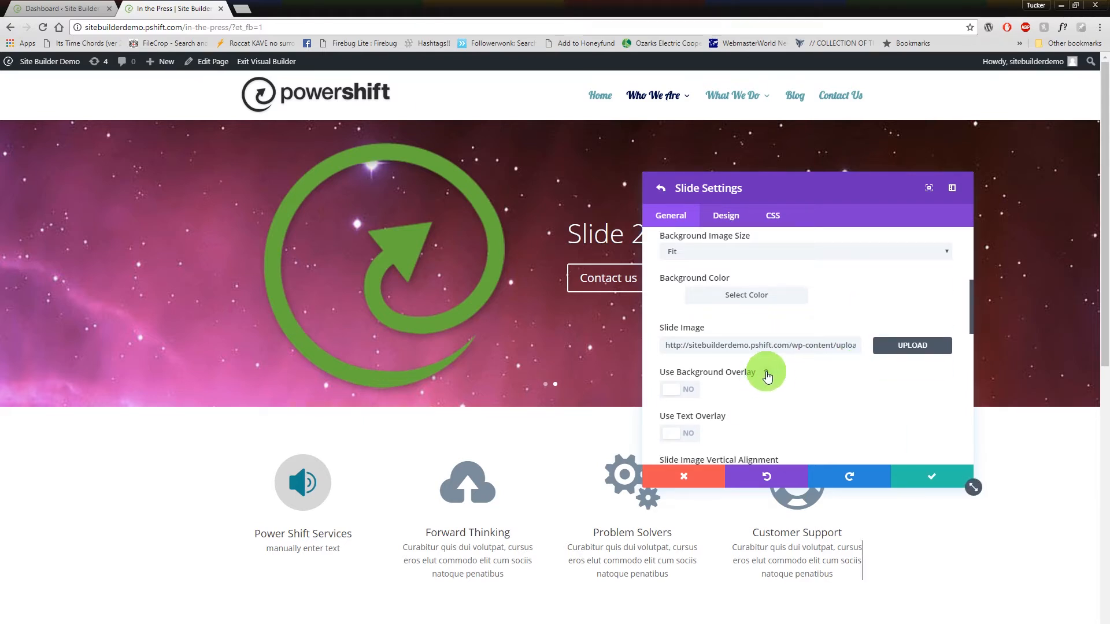
click(681, 391)
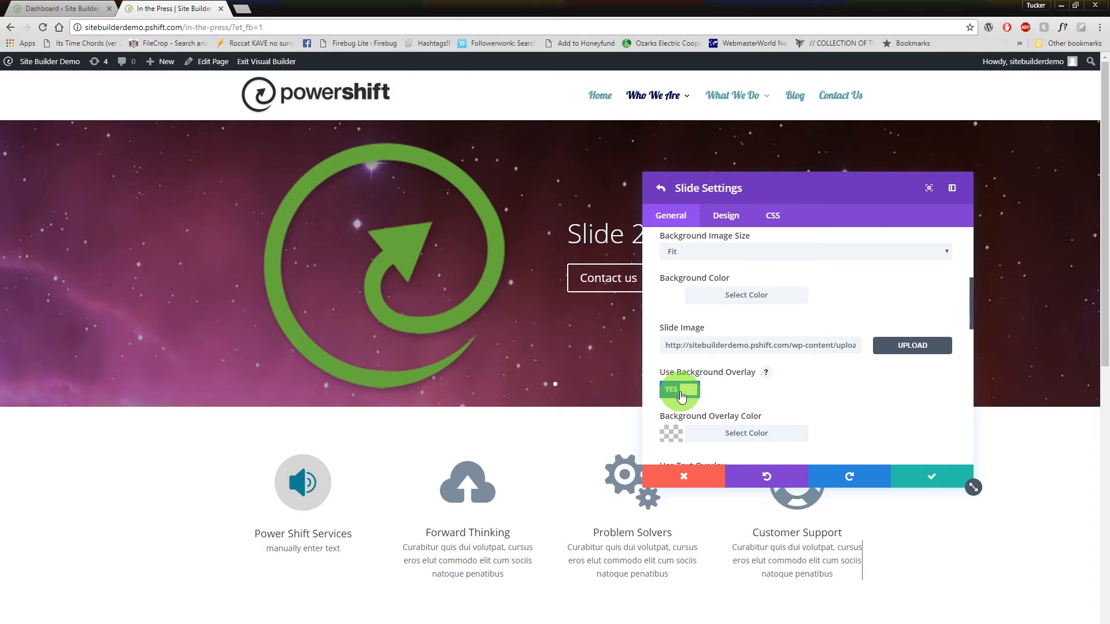
scroll(797, 372, down, 1)
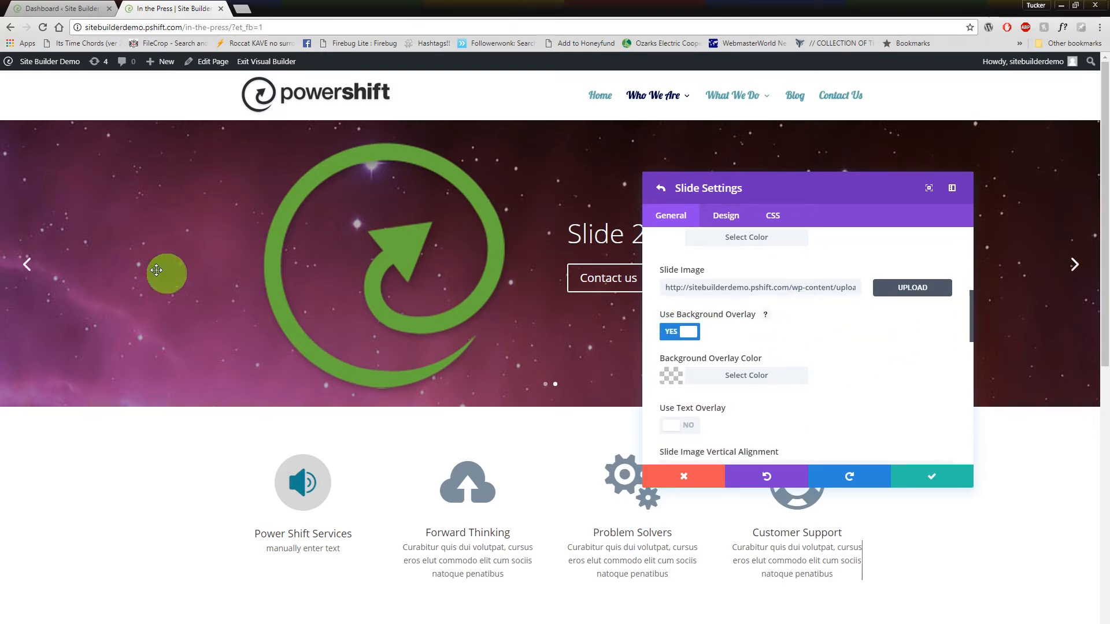
click(686, 331)
click(687, 331)
click(682, 332)
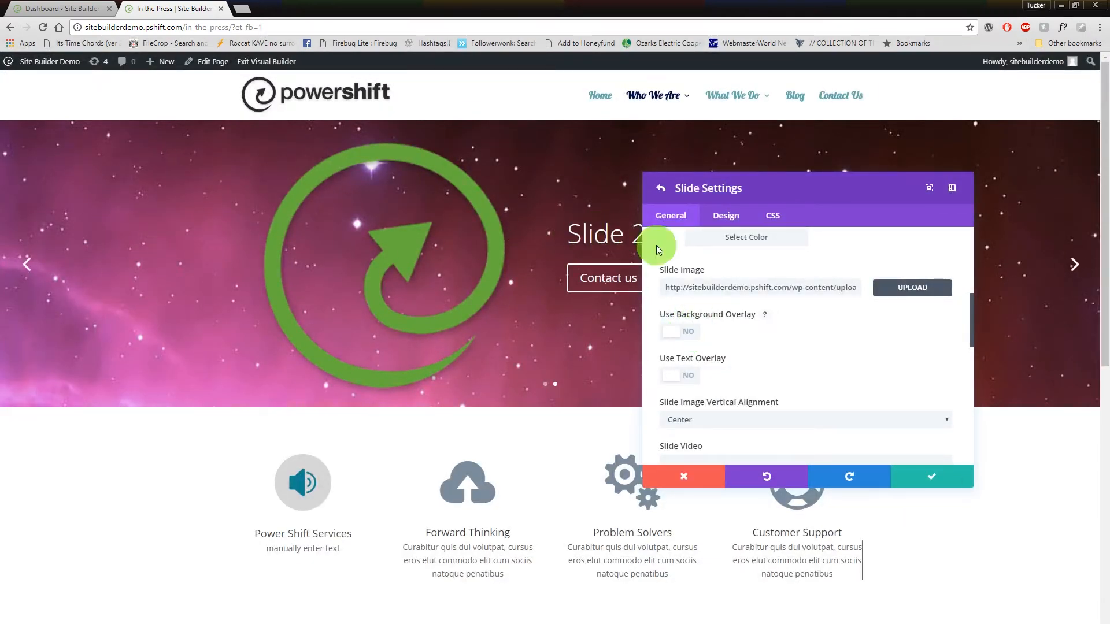
Move the slide settings window clear of the slide text and replace the background image with the mountain biker photo from the media library.
drag(875, 193, 939, 185)
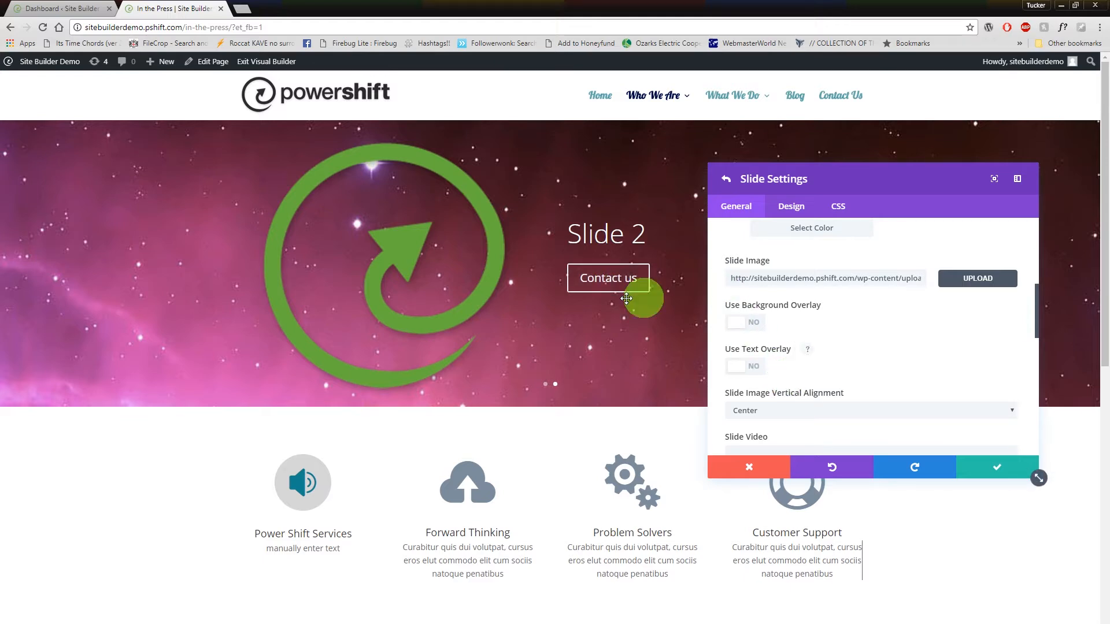
scroll(792, 299, up, 3)
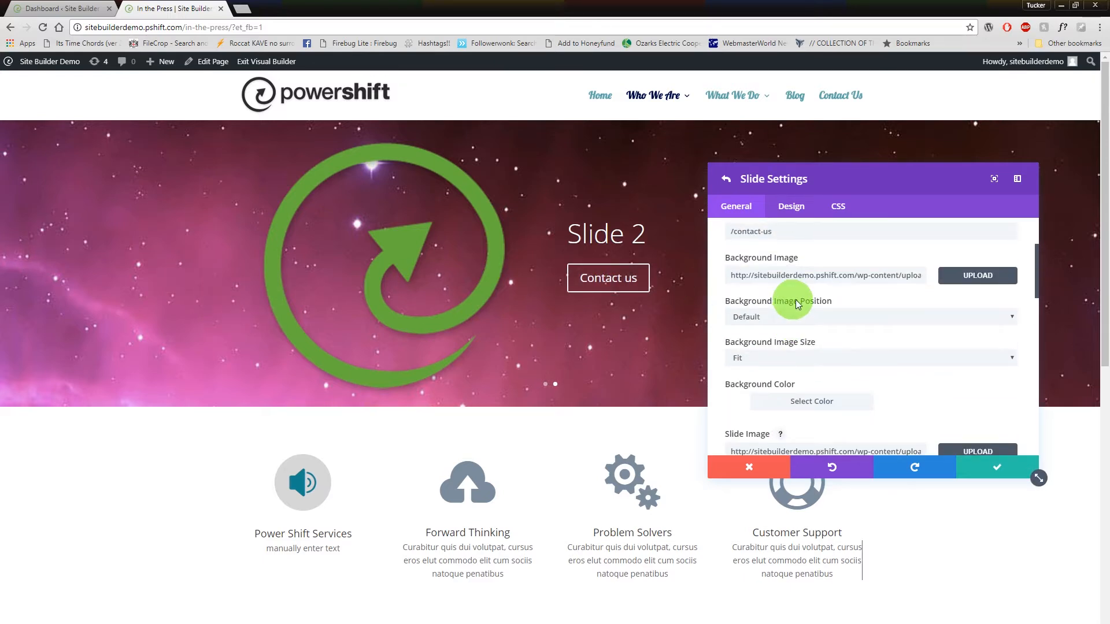
click(981, 275)
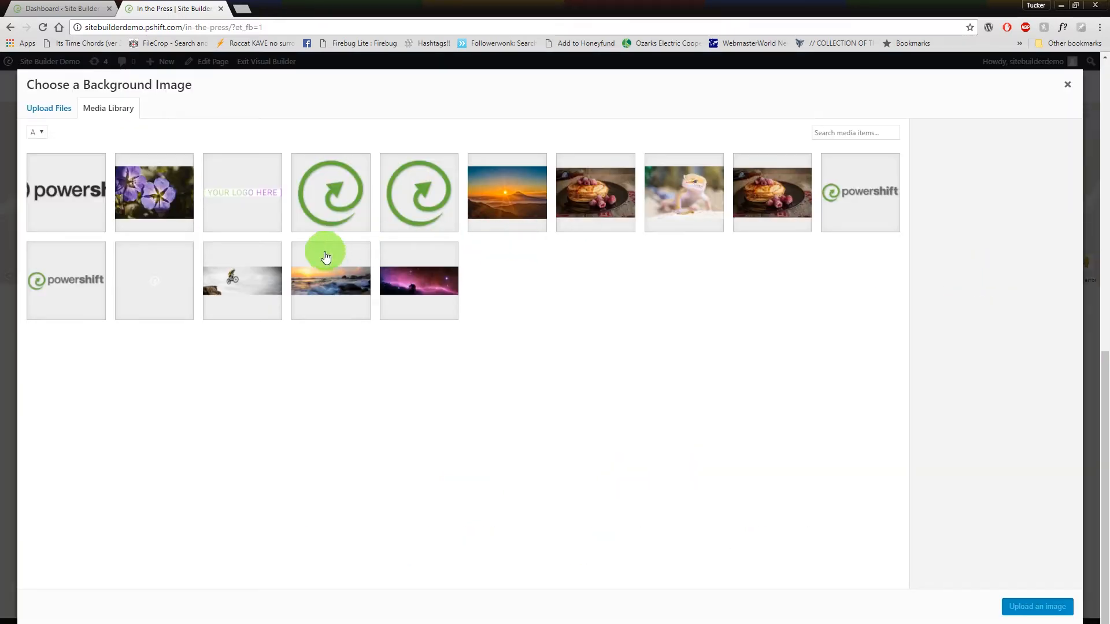
click(263, 286)
click(1041, 607)
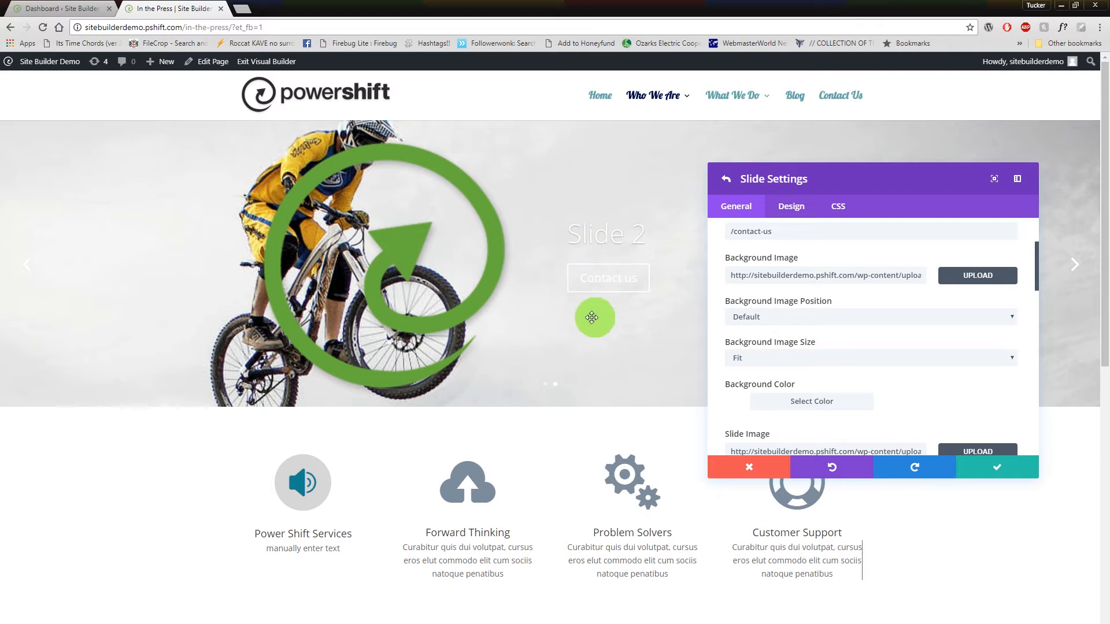
Remove the slide image from Slide 2 by clearing its image URL.
scroll(847, 370, down, 1)
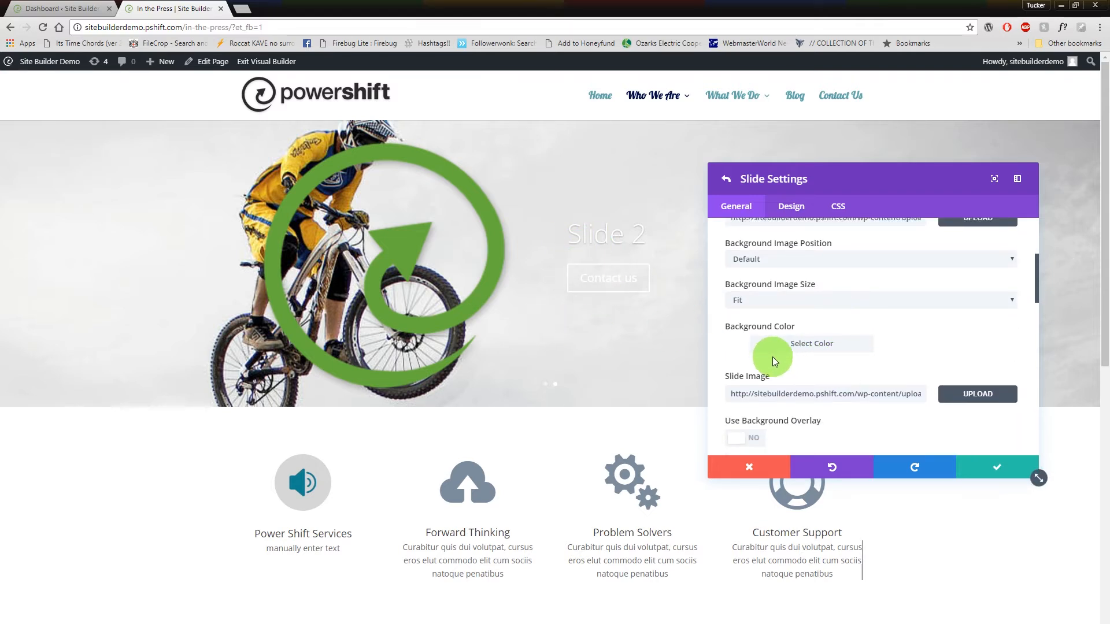
triple_click(762, 391)
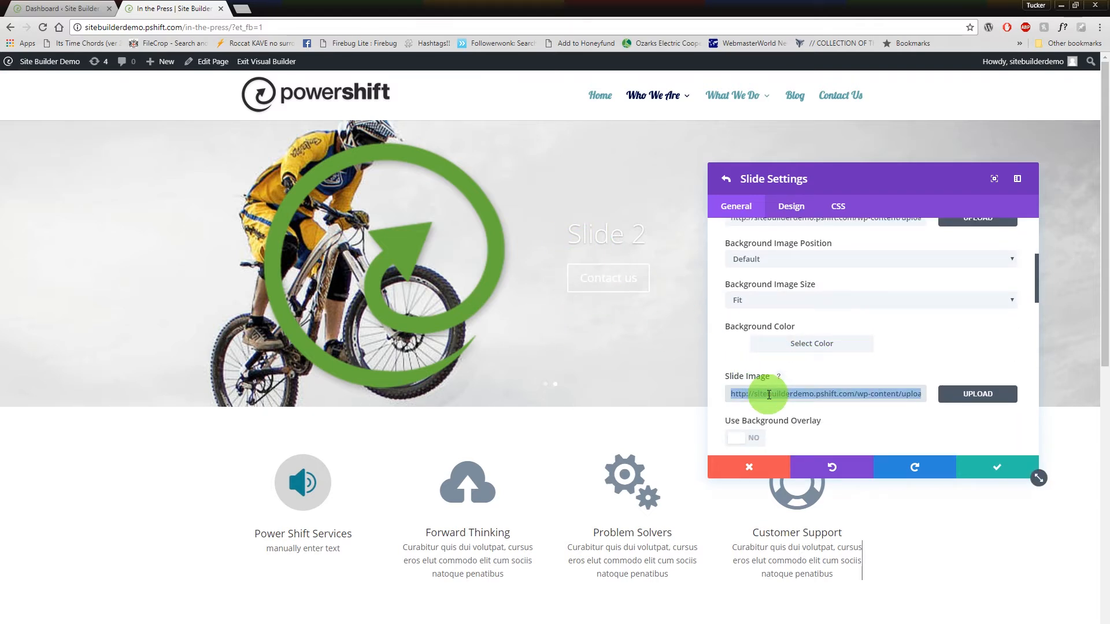
key(BackSpace)
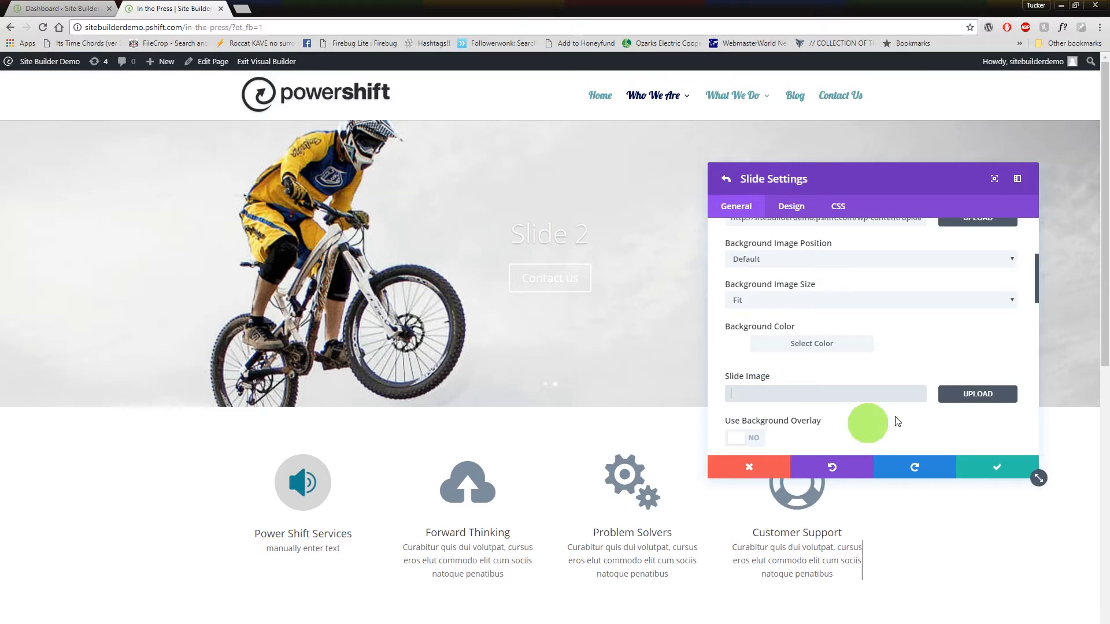
scroll(963, 313, down, 1)
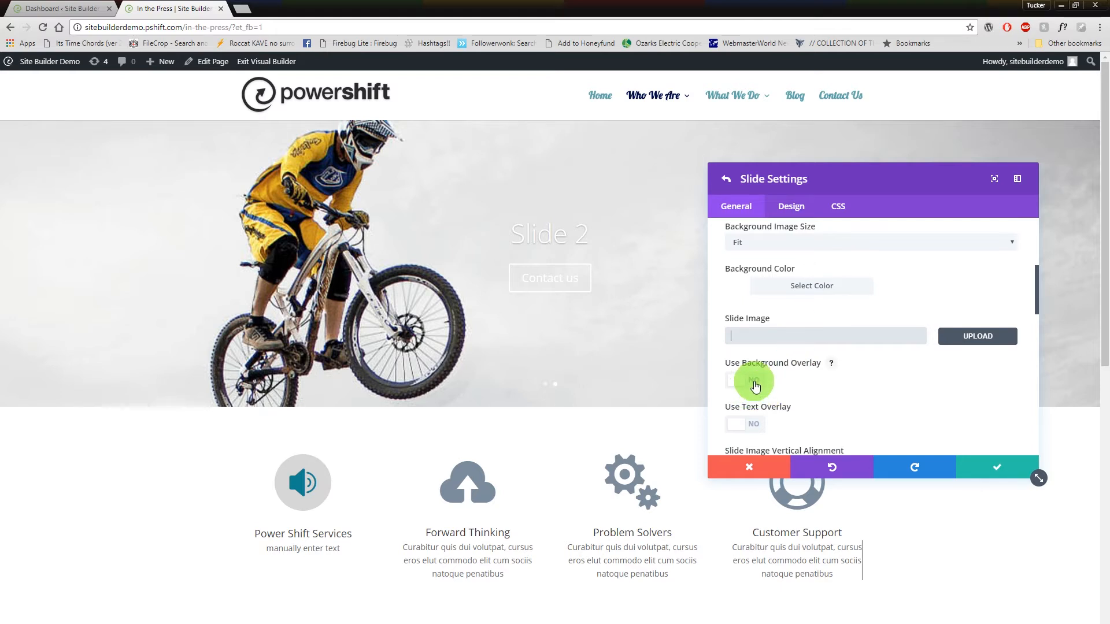
Turn on the background overlay for Slide 2 and set its color to the preset red #e02b20 at 0.34 opacity.
click(753, 381)
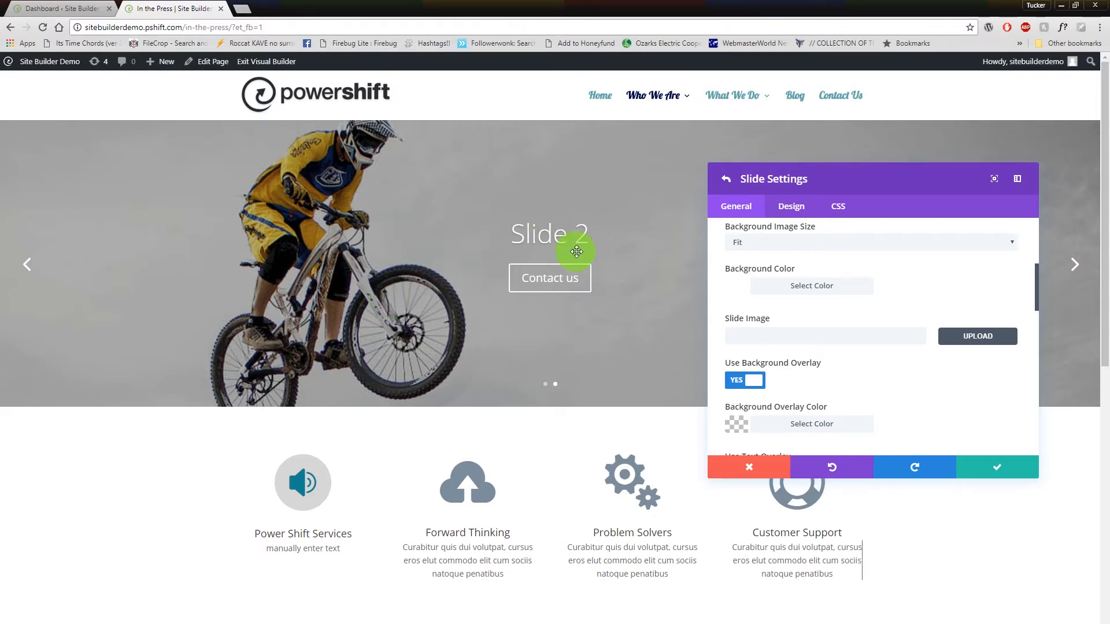
click(748, 380)
click(748, 380)
scroll(870, 352, down, 1)
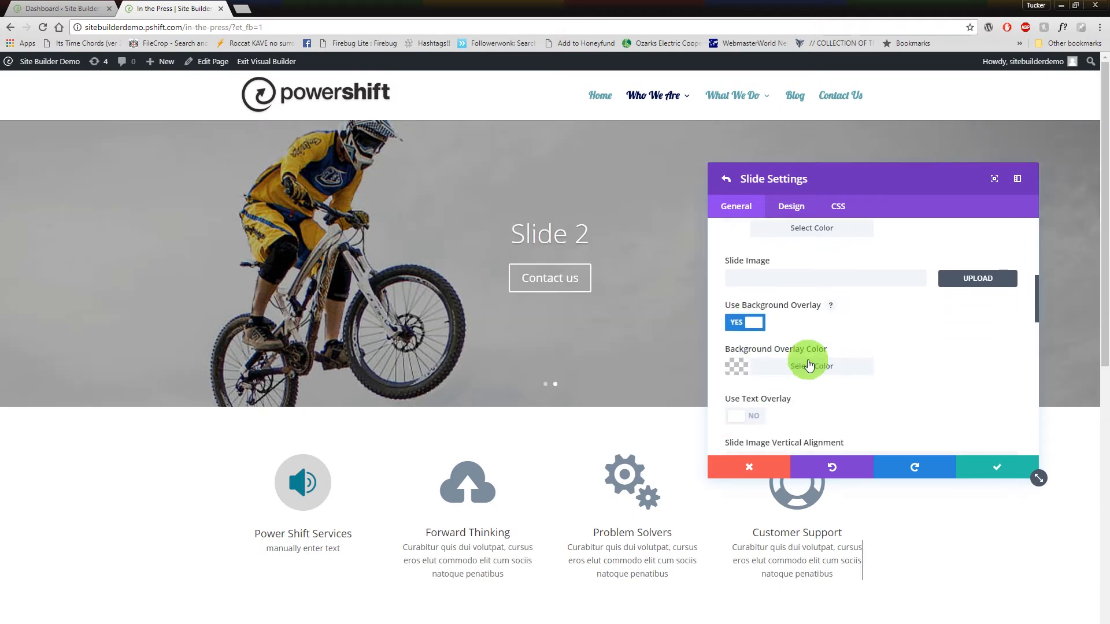
click(737, 370)
scroll(891, 368, down, 2)
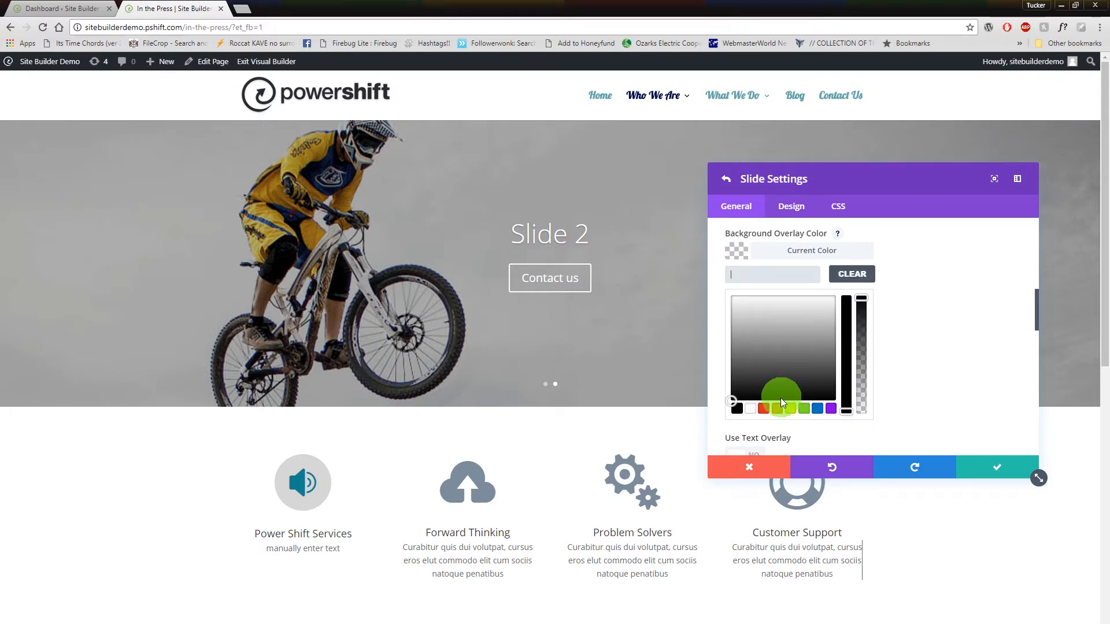
click(764, 409)
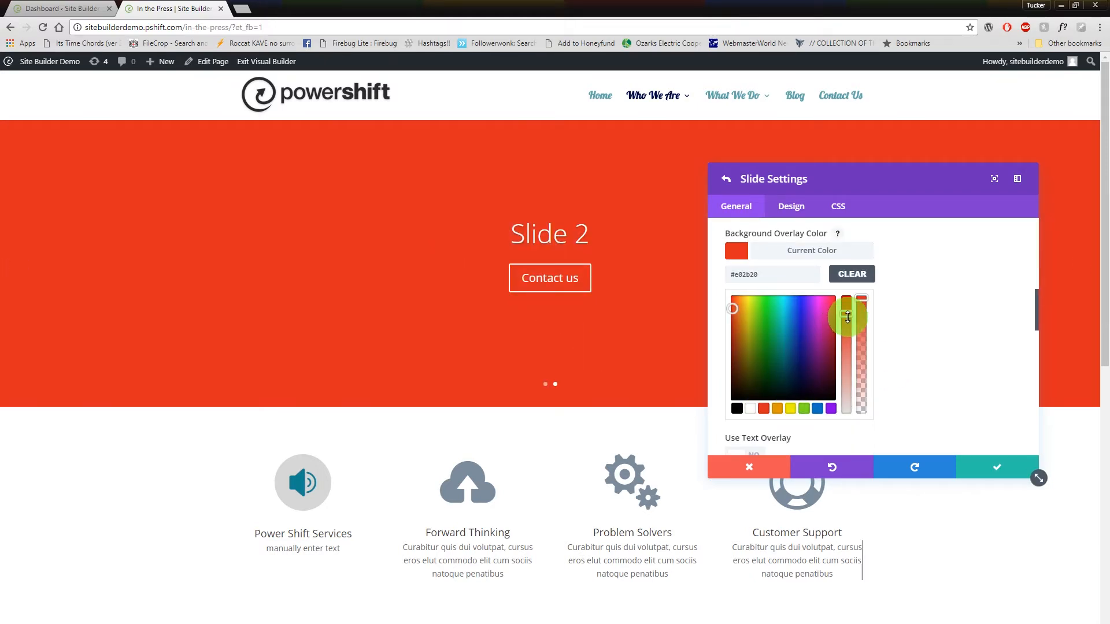
drag(865, 299, 863, 375)
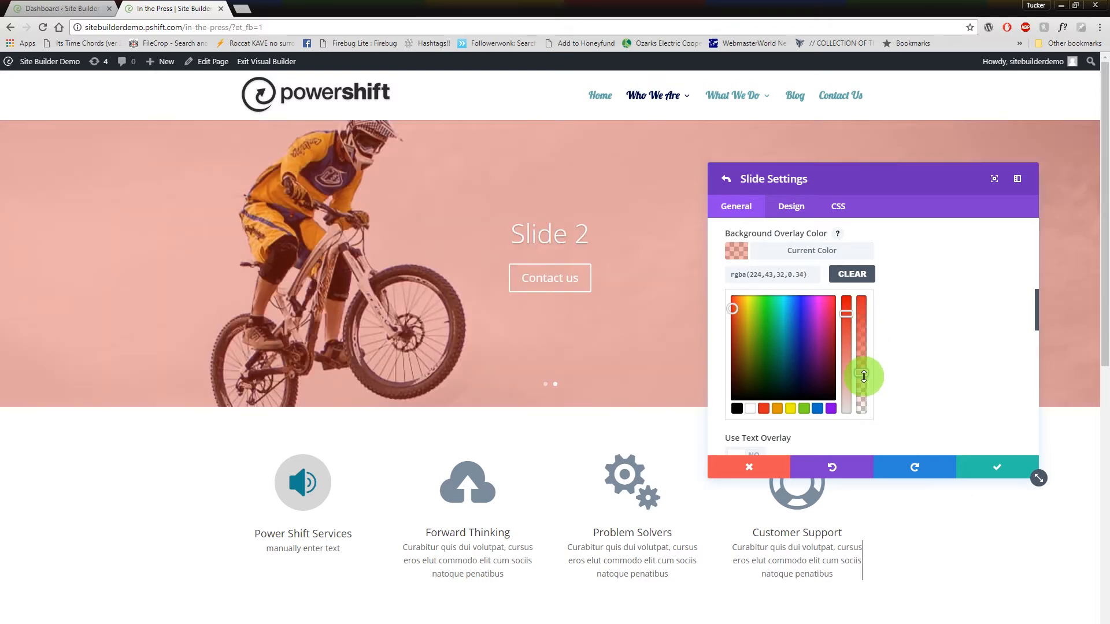
Try a light grey overlay at 0.82 opacity and a near-black one at 0.26 opacity, then clear the background overlay color.
drag(856, 376, 848, 445)
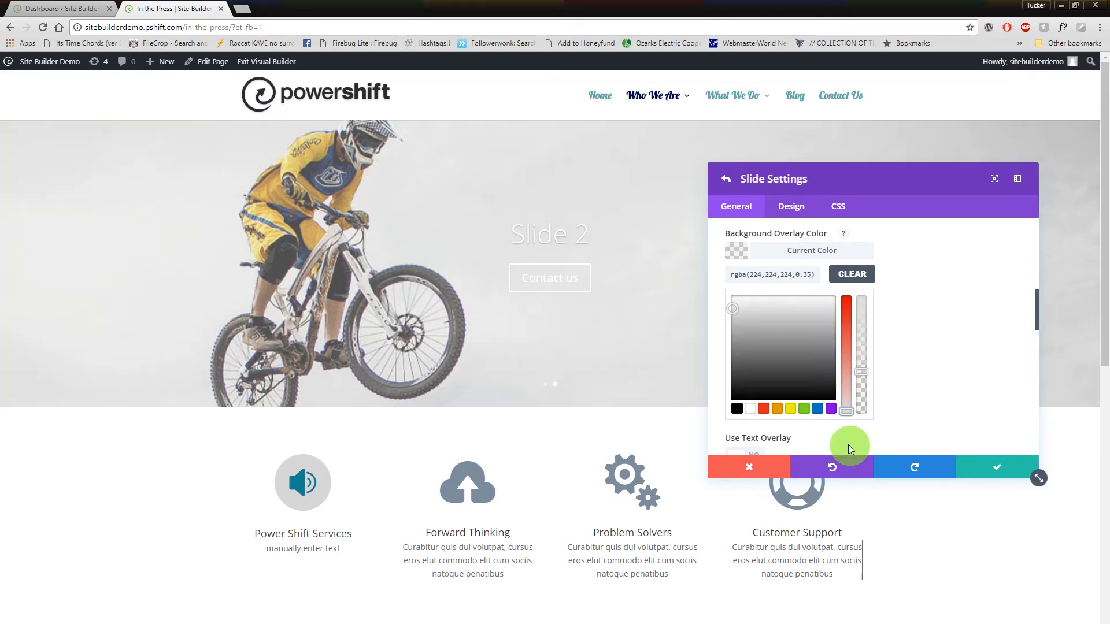
click(864, 320)
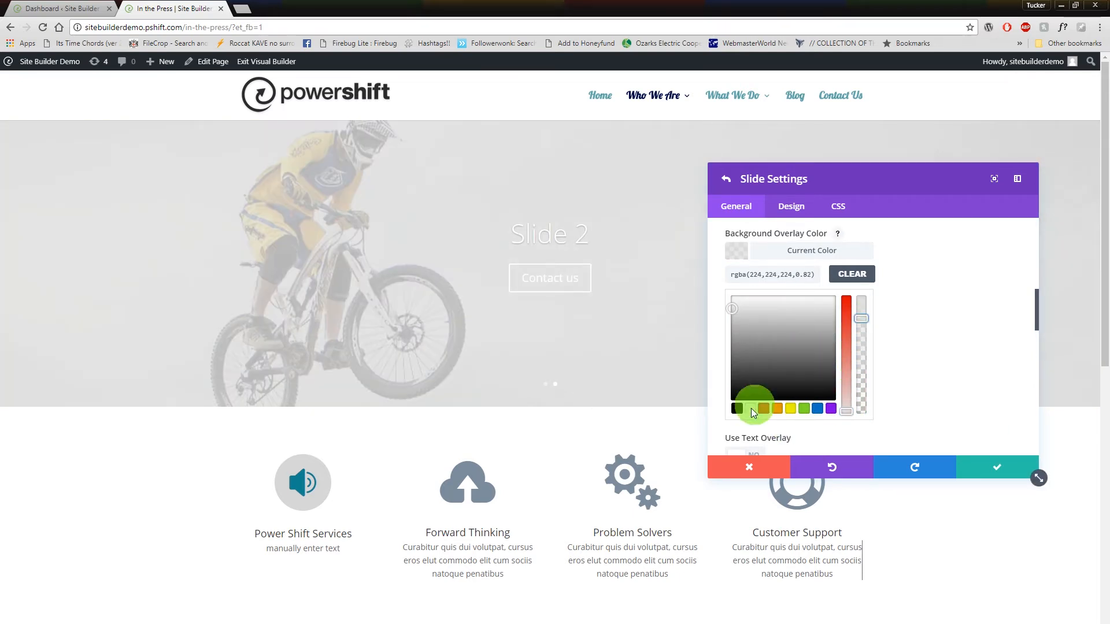
click(743, 396)
drag(866, 319, 866, 385)
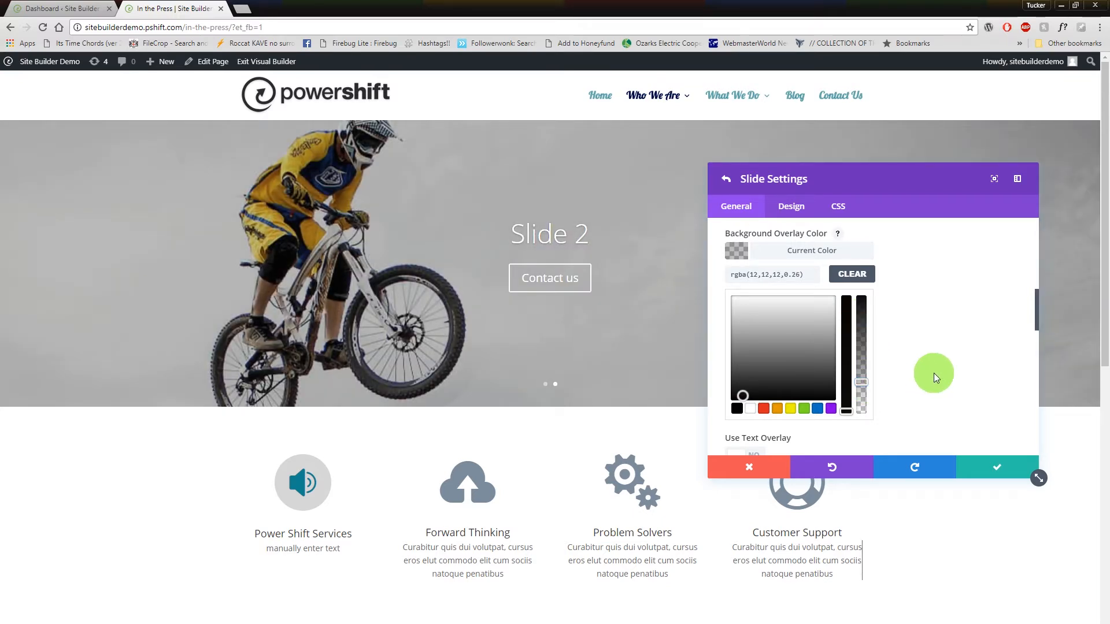
click(855, 273)
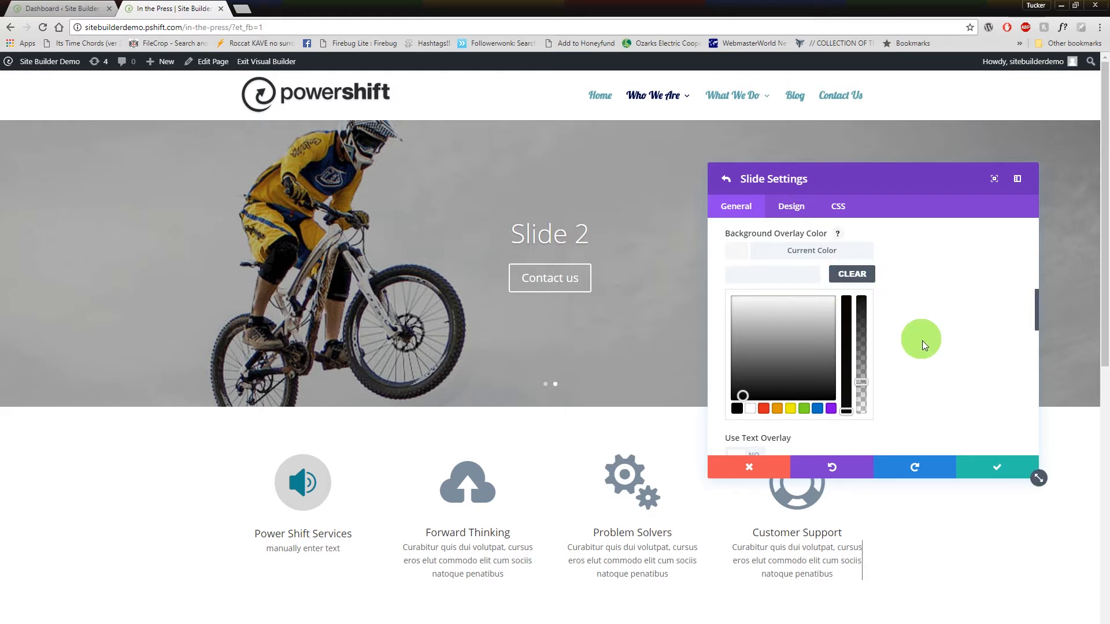
Switch off Slide 2's background overlay and use the text overlay instead.
scroll(922, 347, down, 1)
click(744, 397)
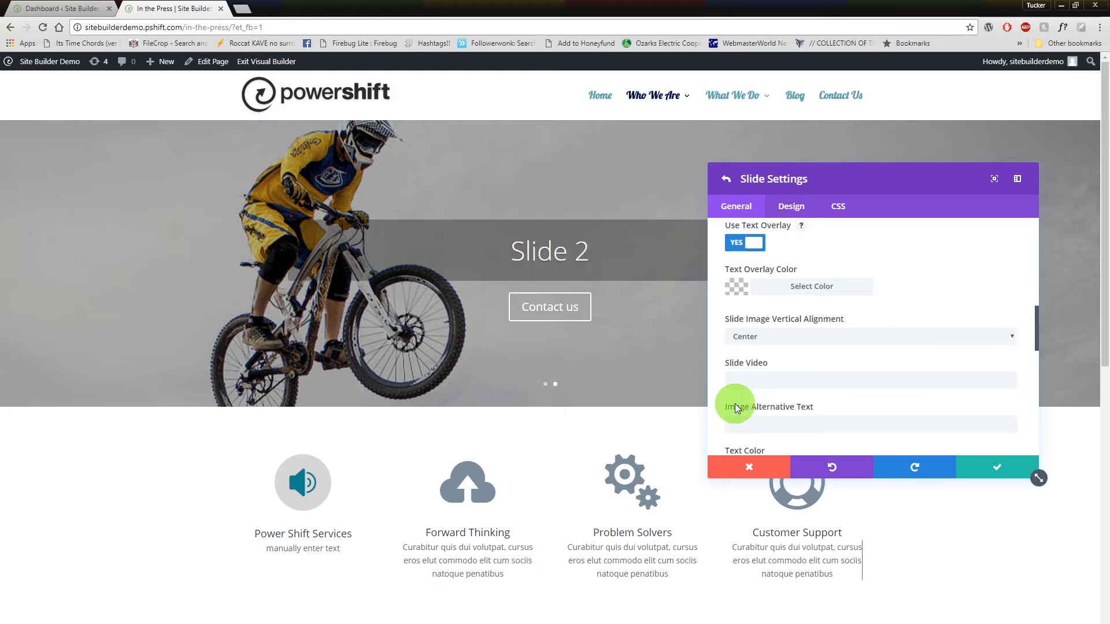
scroll(763, 373, up, 1)
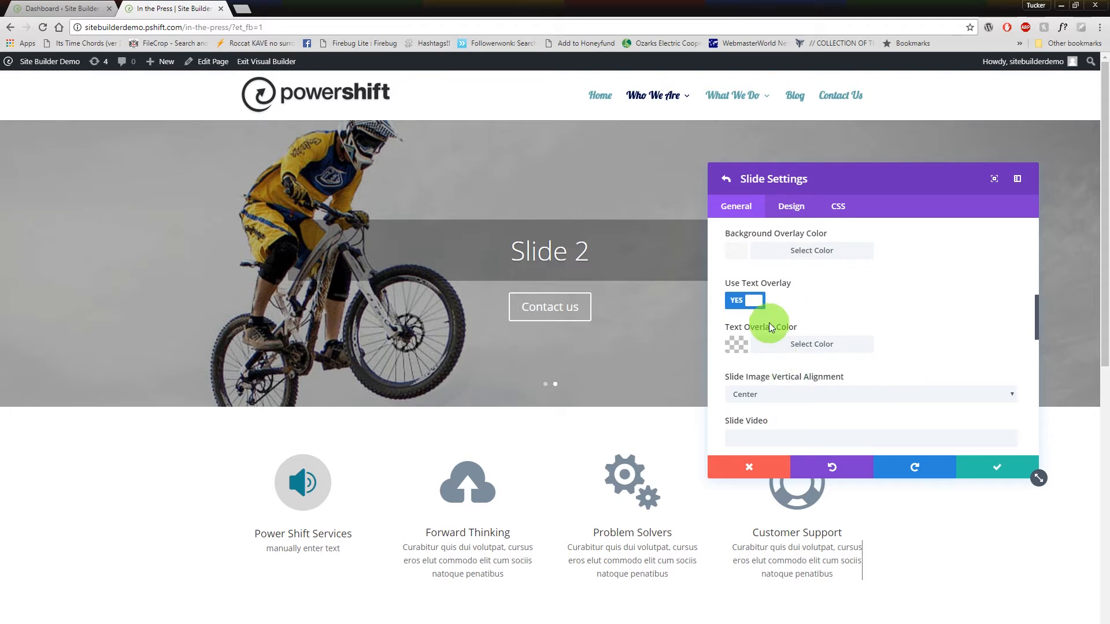
click(755, 306)
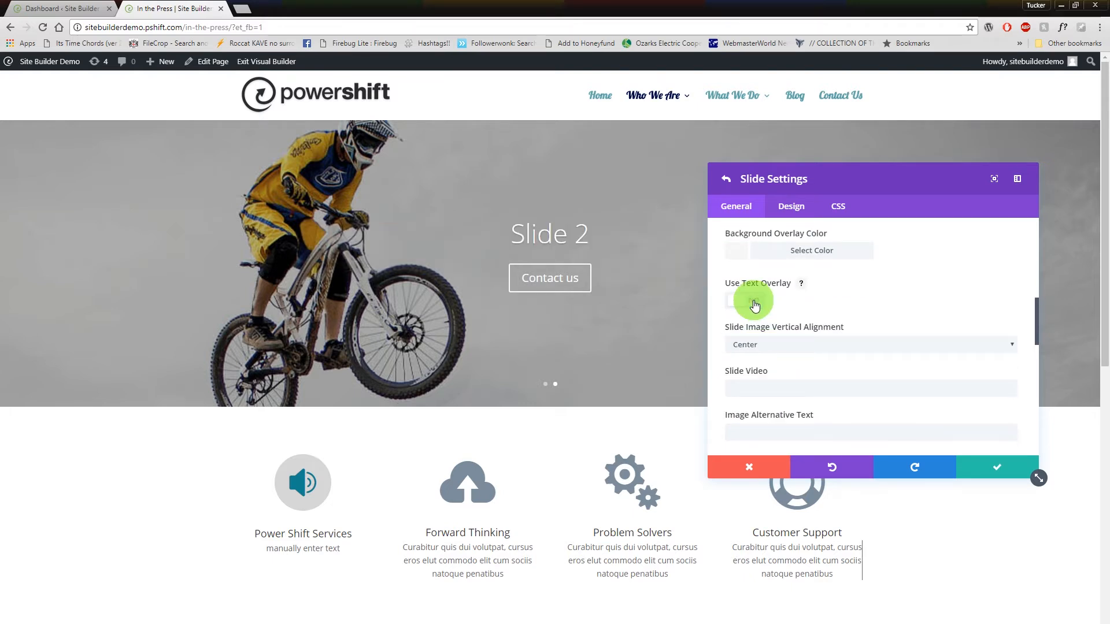
scroll(848, 269, up, 1)
click(744, 322)
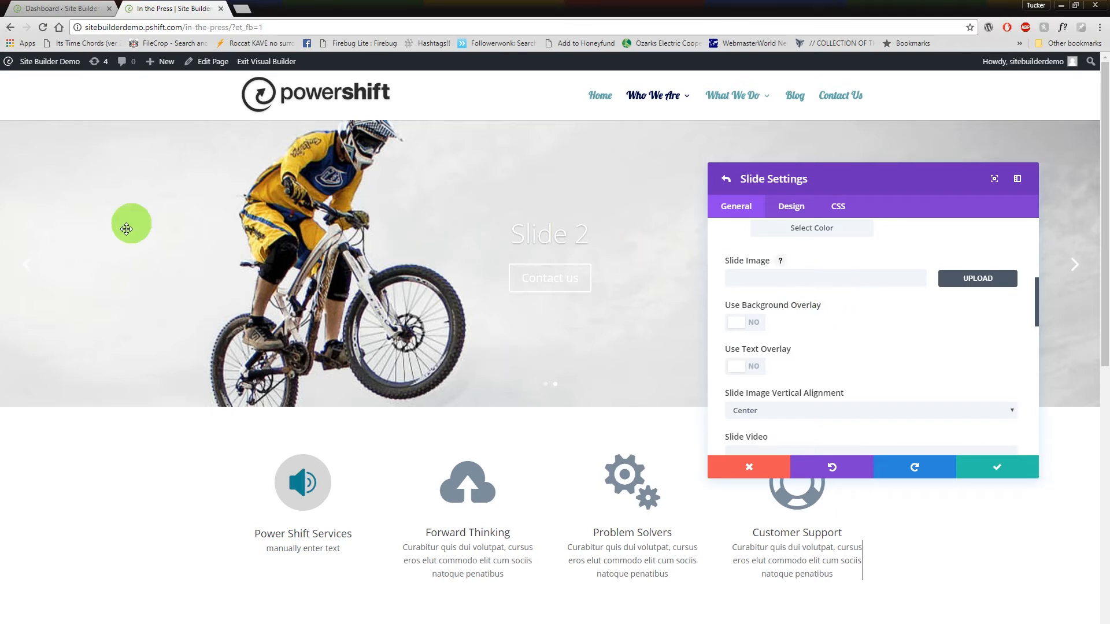
scroll(829, 359, down, 1)
click(746, 308)
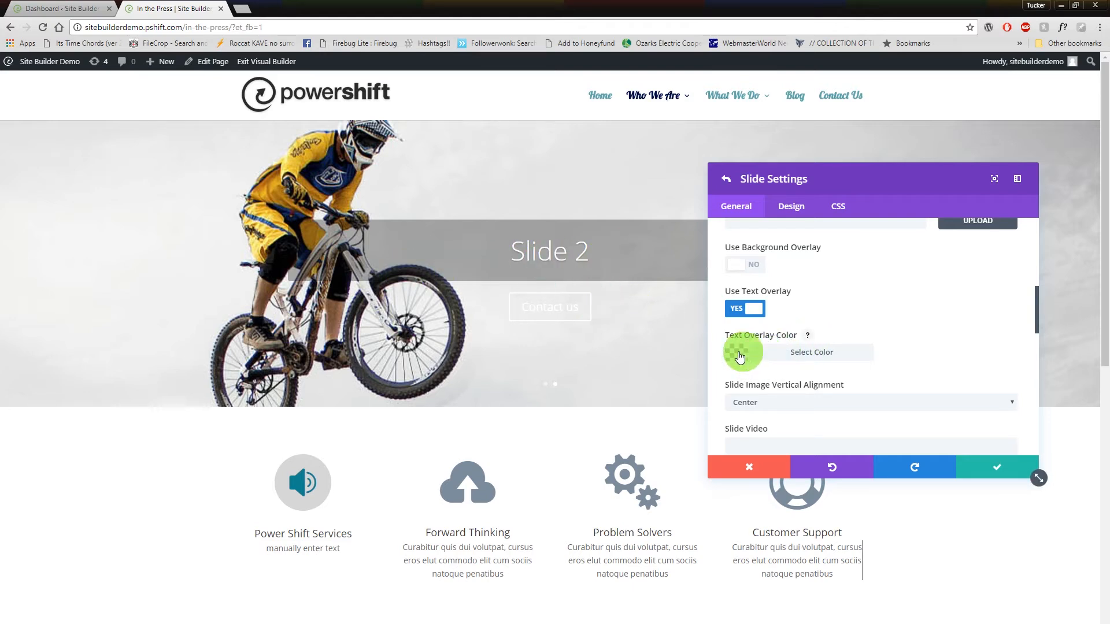
Review the general settings of Slide 2, including text color, background video and content options.
scroll(834, 365, down, 1)
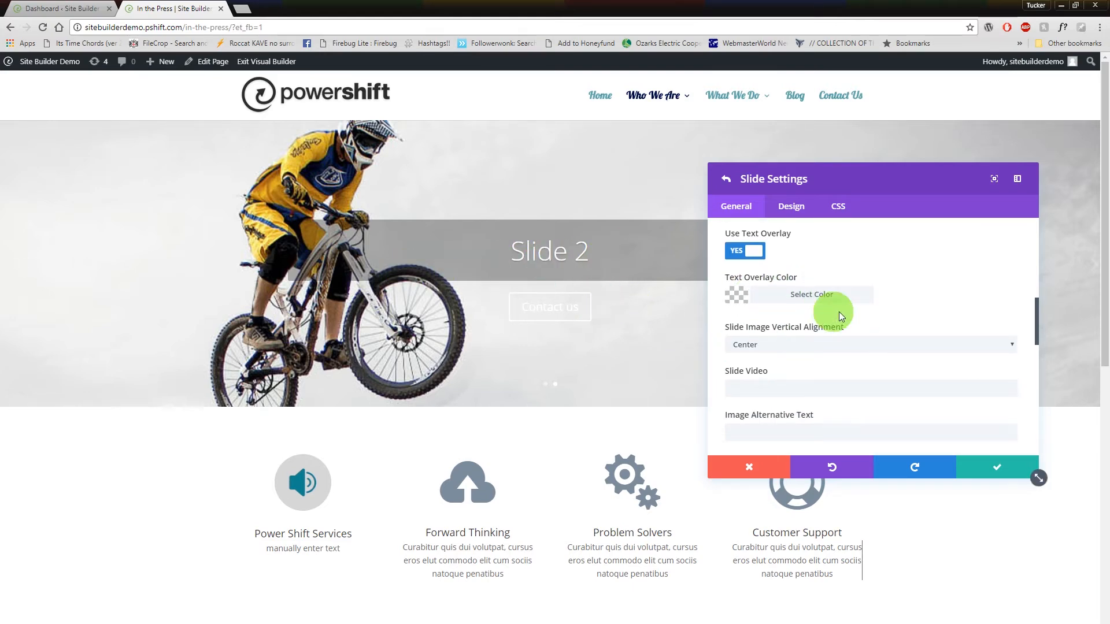
scroll(867, 291, down, 3)
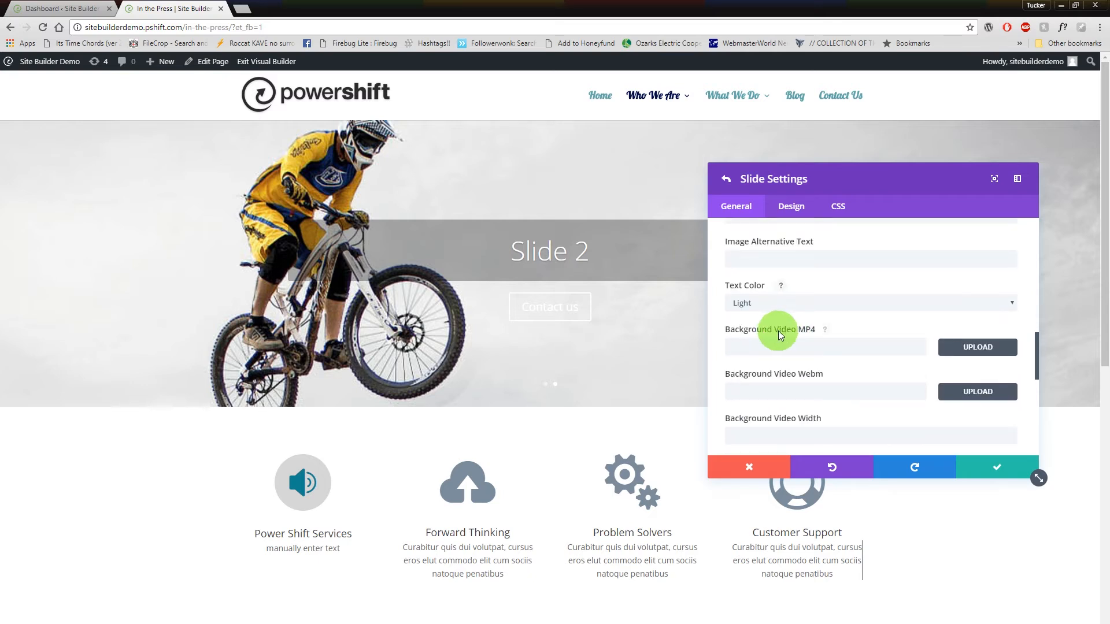
scroll(794, 341, up, 1)
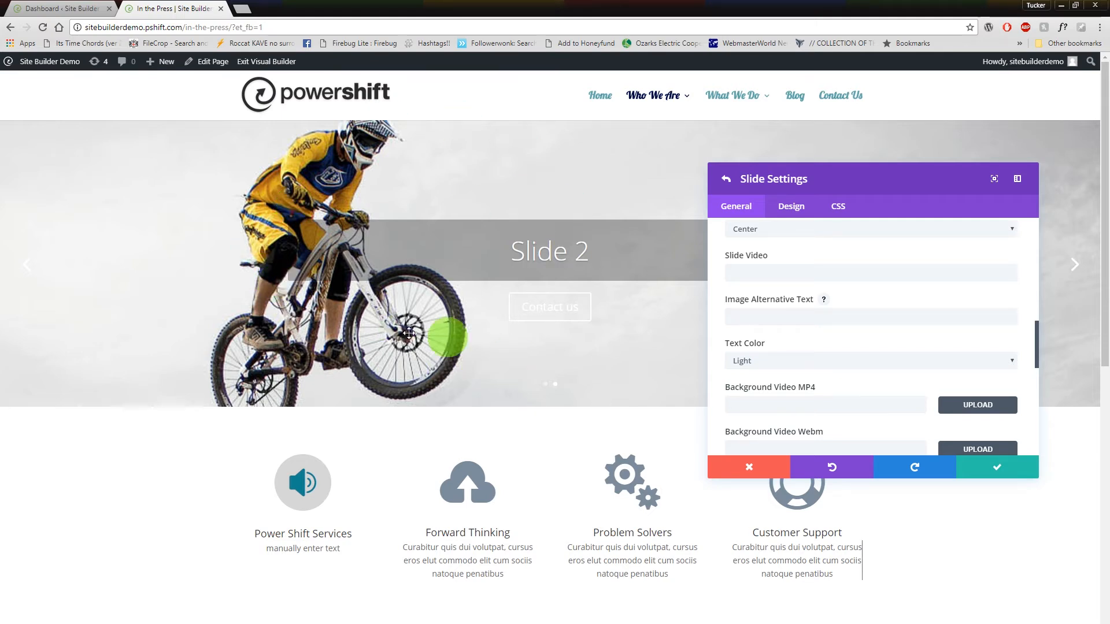
scroll(784, 349, down, 3)
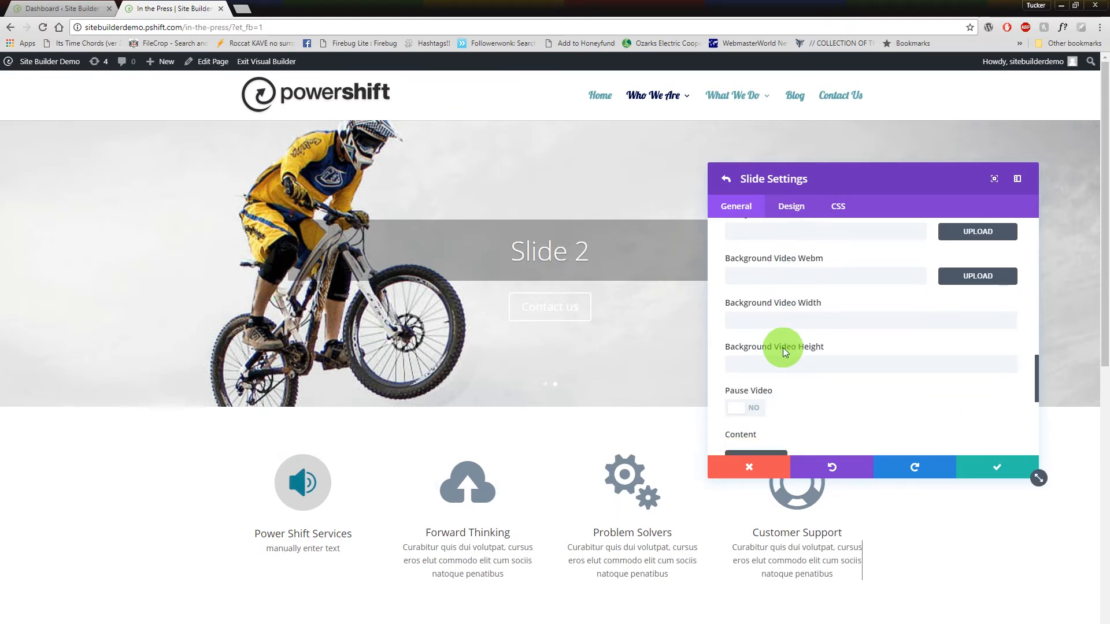
scroll(849, 366, down, 1)
scroll(848, 389, up, 1)
scroll(815, 326, down, 3)
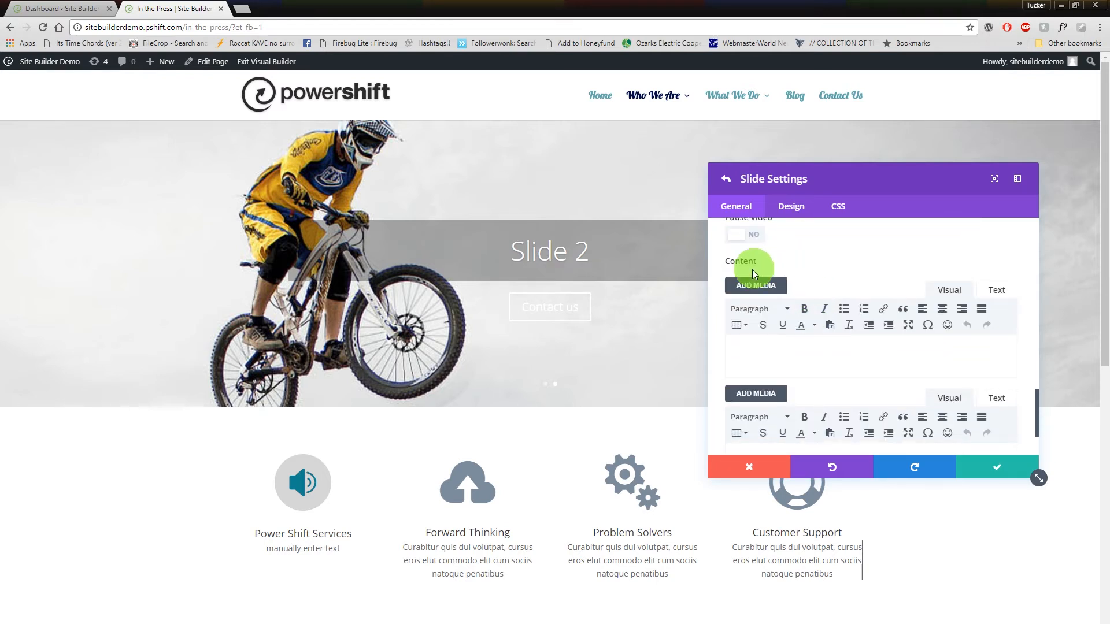
scroll(726, 330, up, 10)
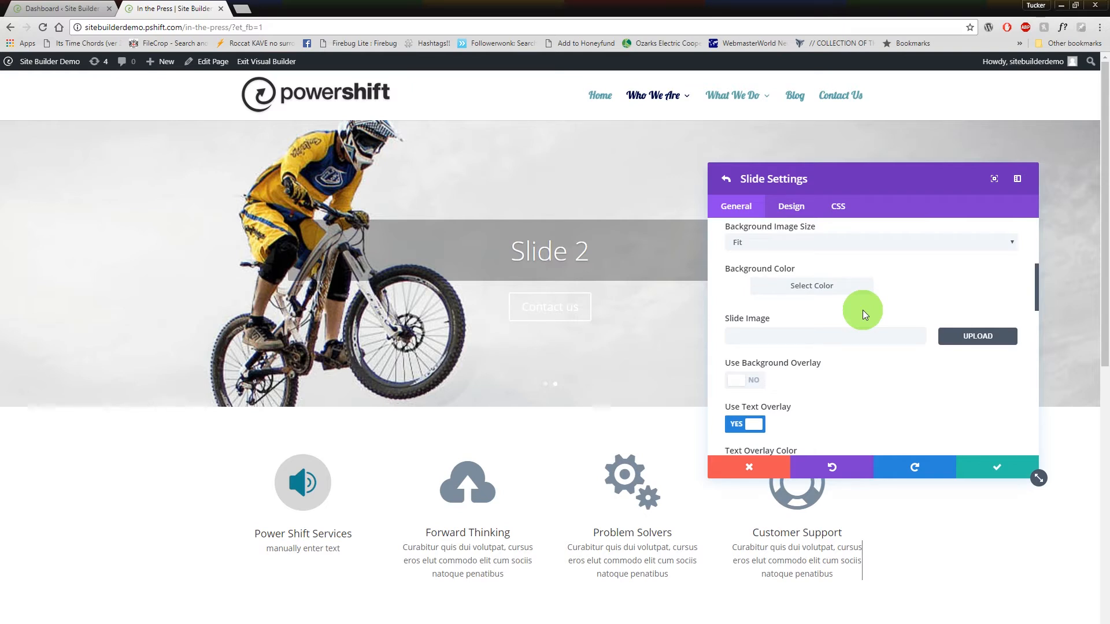
scroll(829, 319, up, 3)
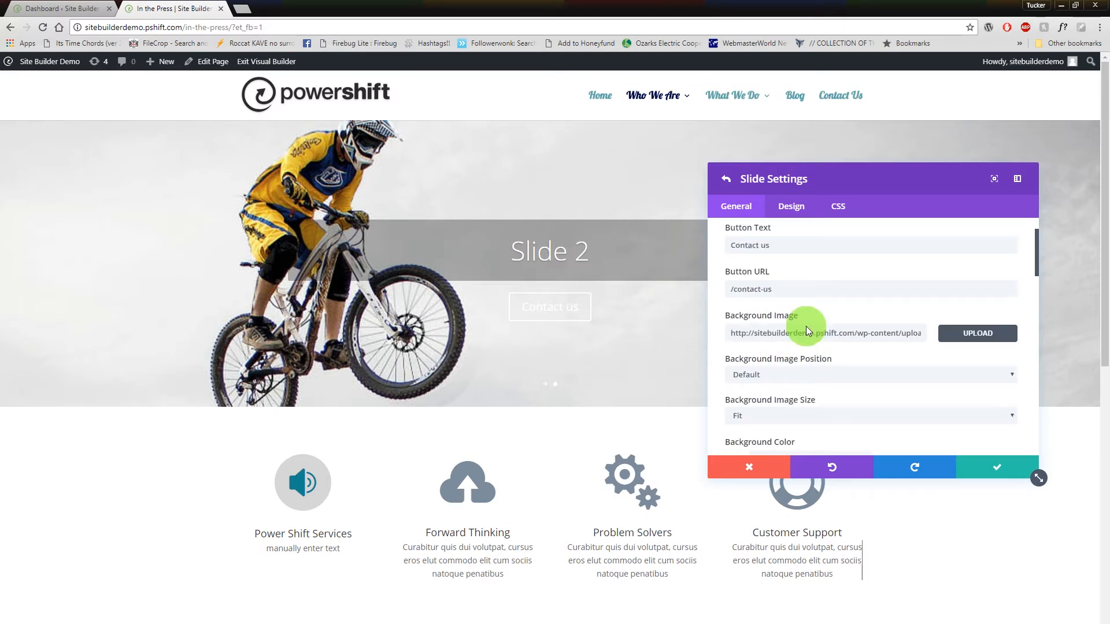
scroll(806, 326, up, 1)
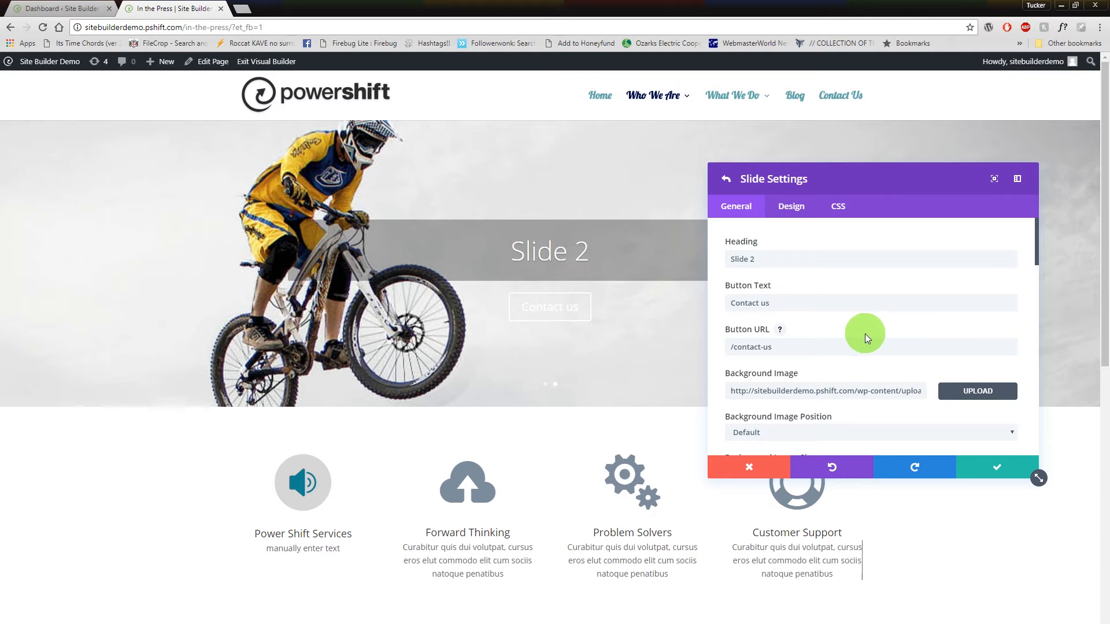
Save the Slide 2 settings and delete Slide 2 from the fullwidth slider.
click(996, 468)
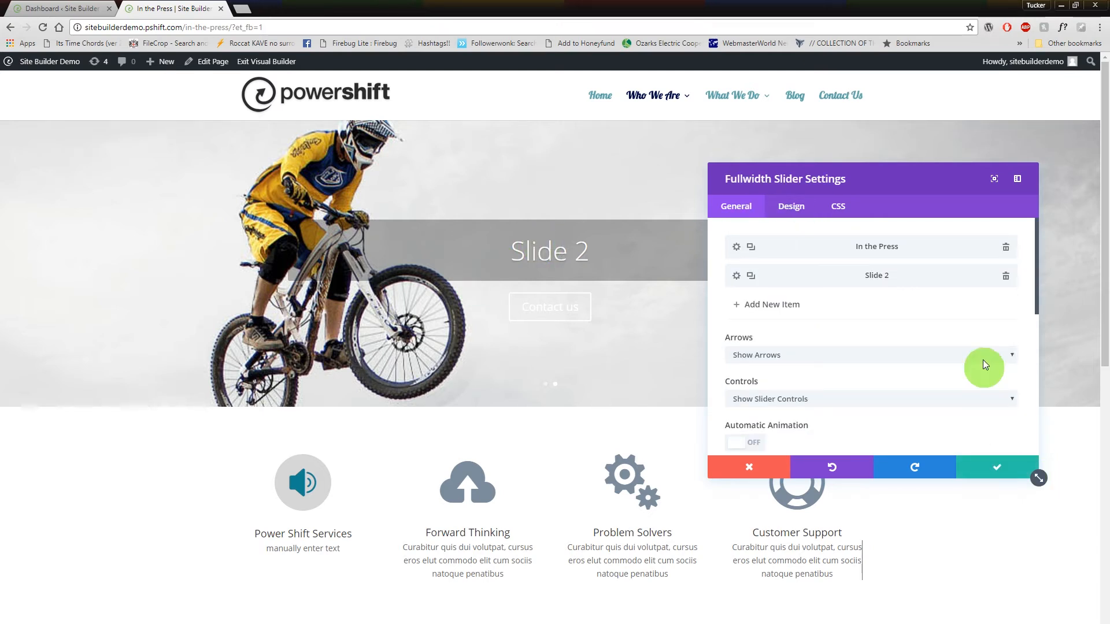
click(1006, 277)
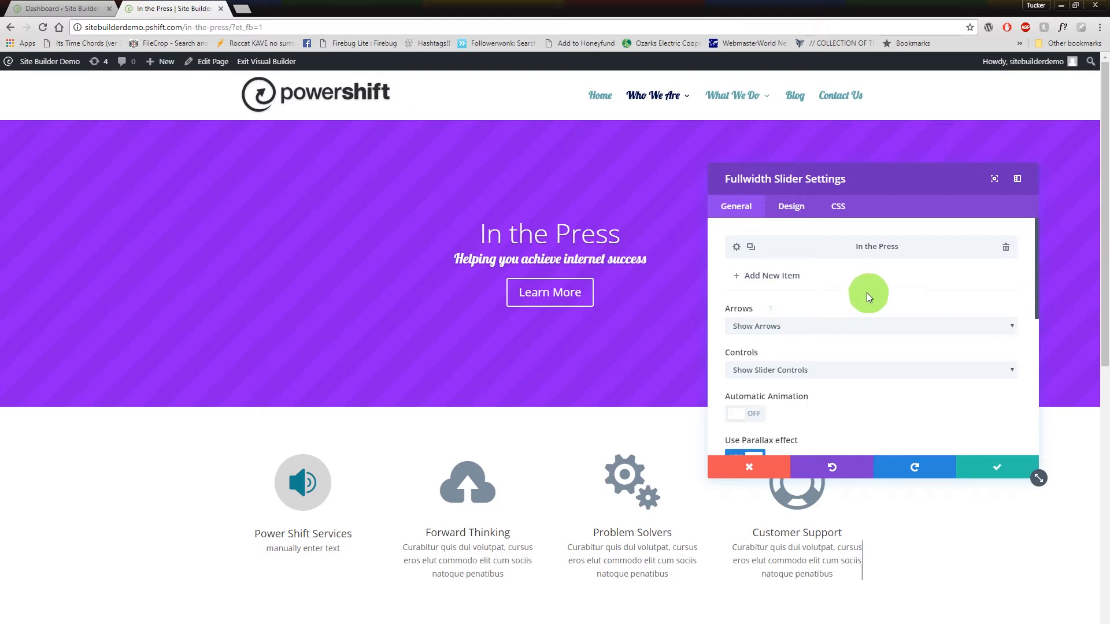
scroll(730, 317, down, 5)
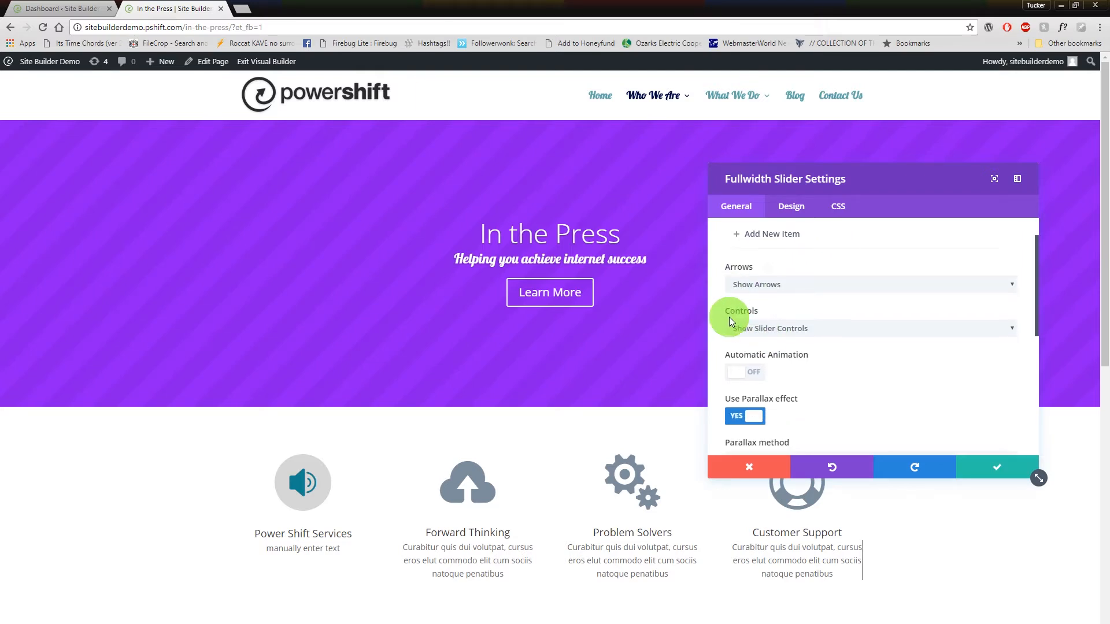
scroll(719, 323, up, 5)
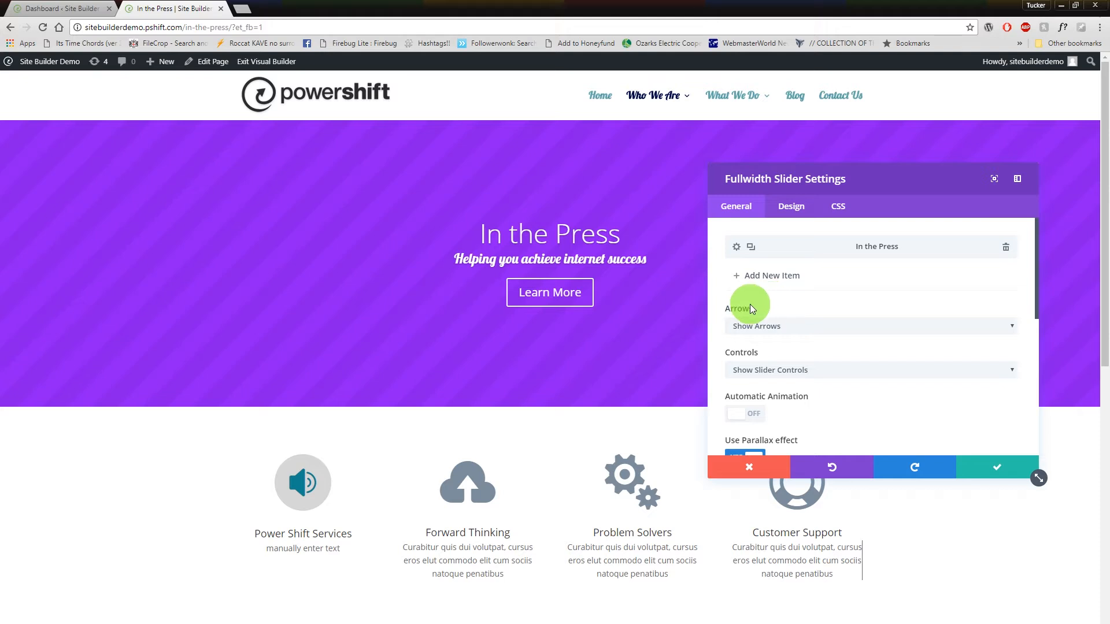
Reload the crashed In the Press page and restore the browser backup of the unsaved edits.
click(734, 277)
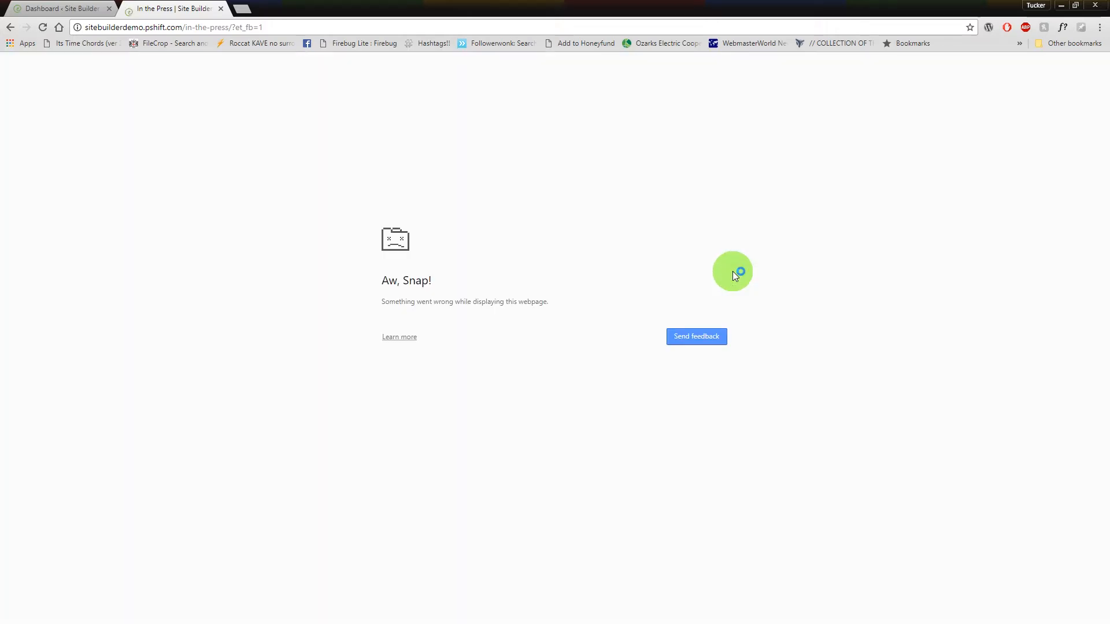
click(43, 25)
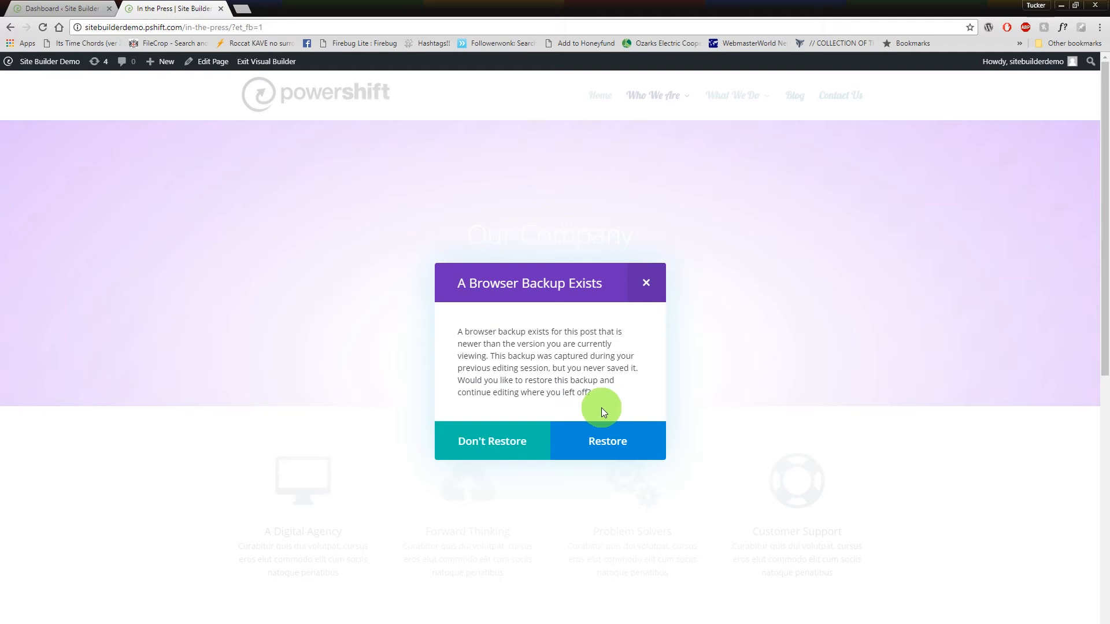
click(622, 449)
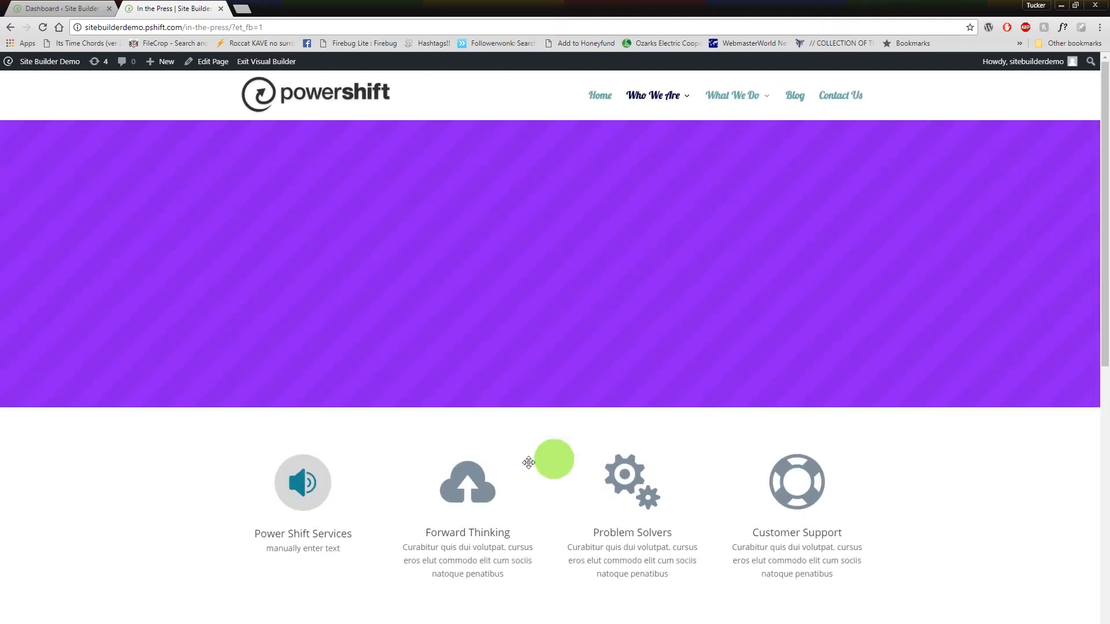
mouse_move(268, 483)
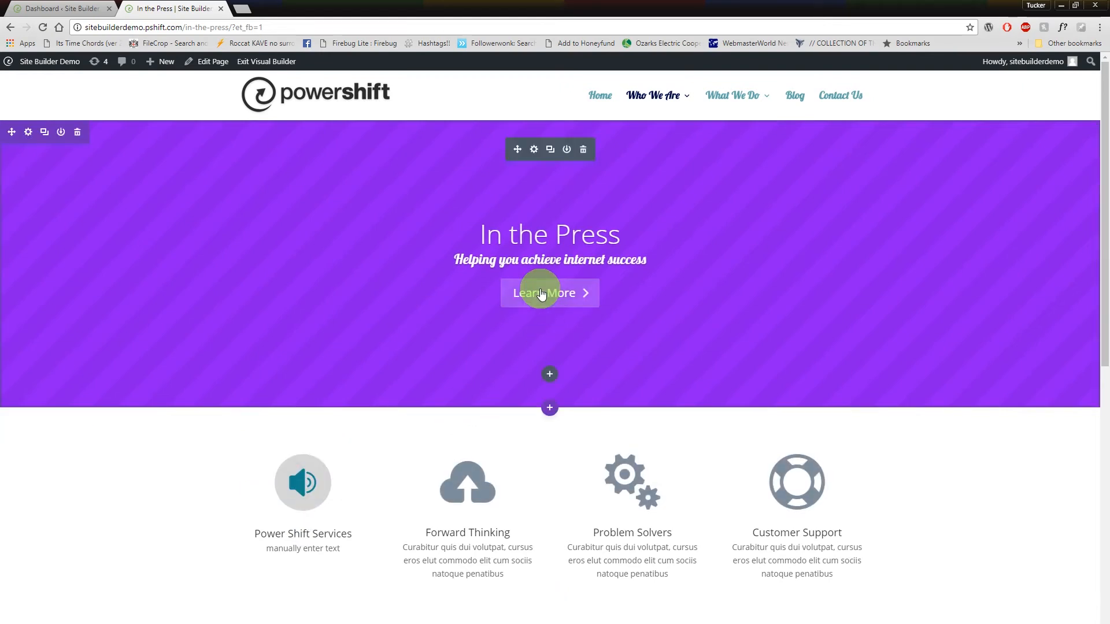
mouse_move(578, 491)
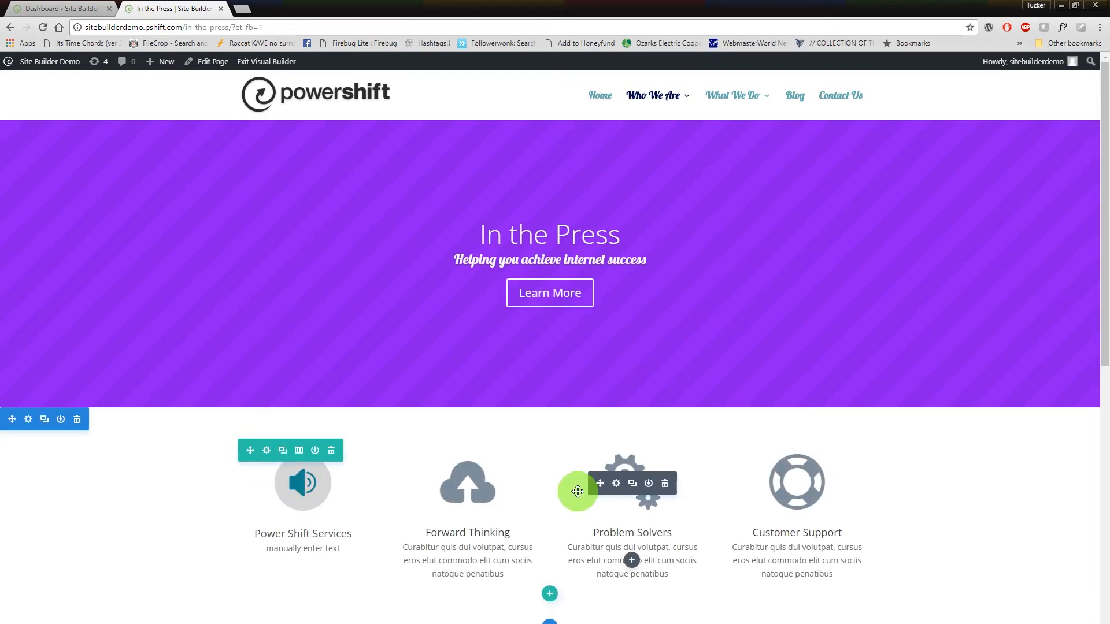
drag(577, 491, 527, 328)
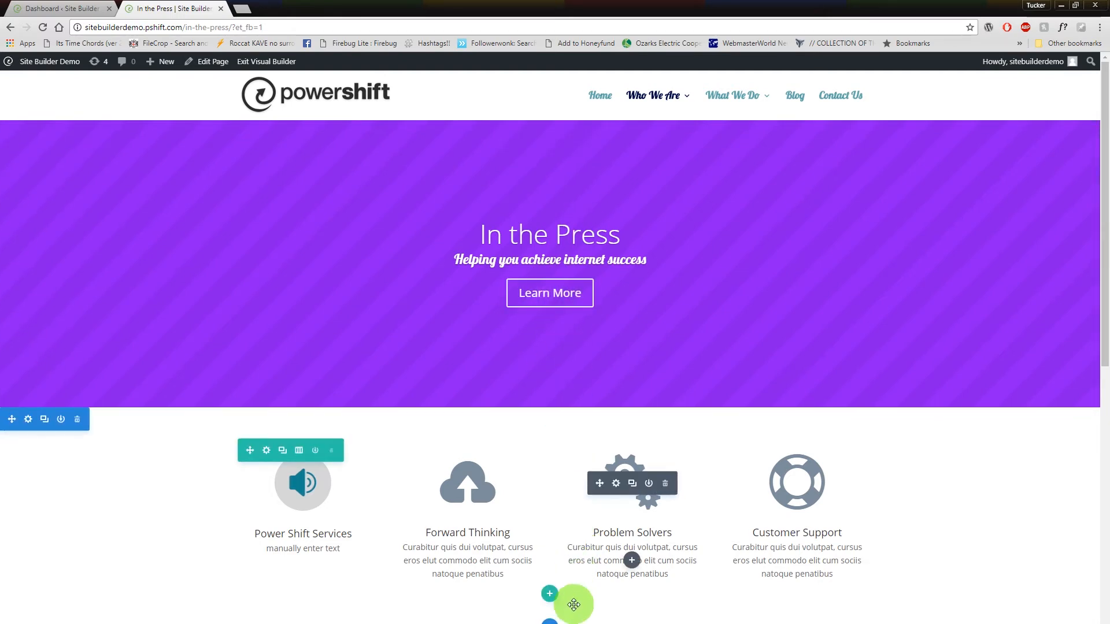
scroll(570, 459, down, 2)
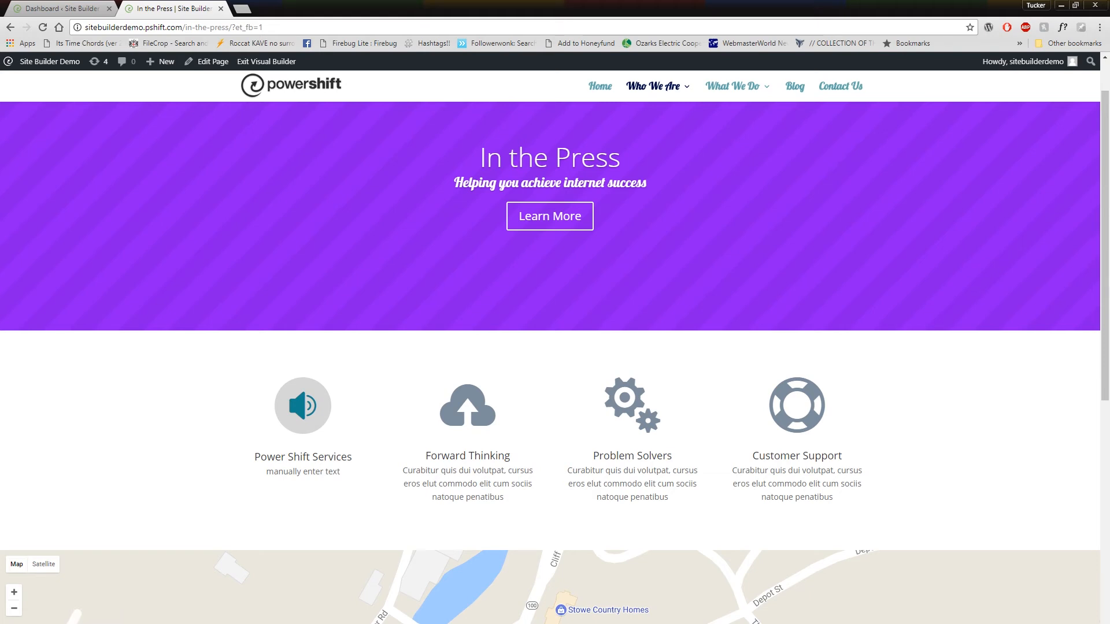
Preview the page in the tablet-width view and check how the slider and blurb columns are laid out.
click(76, 623)
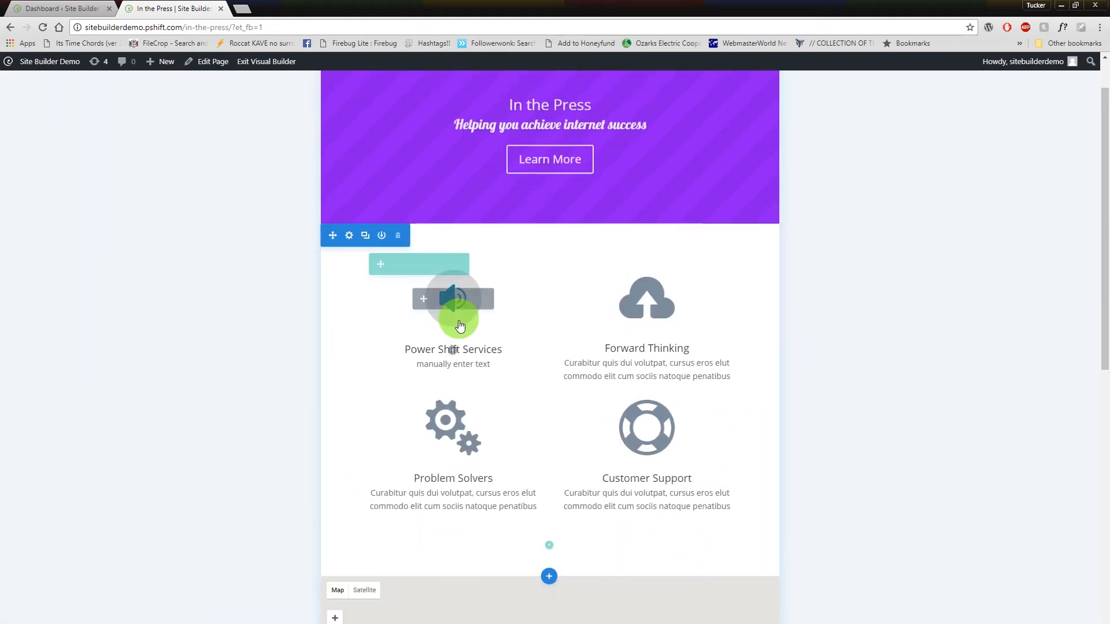
scroll(497, 366, up, 1)
scroll(528, 372, up, 1)
scroll(567, 321, down, 5)
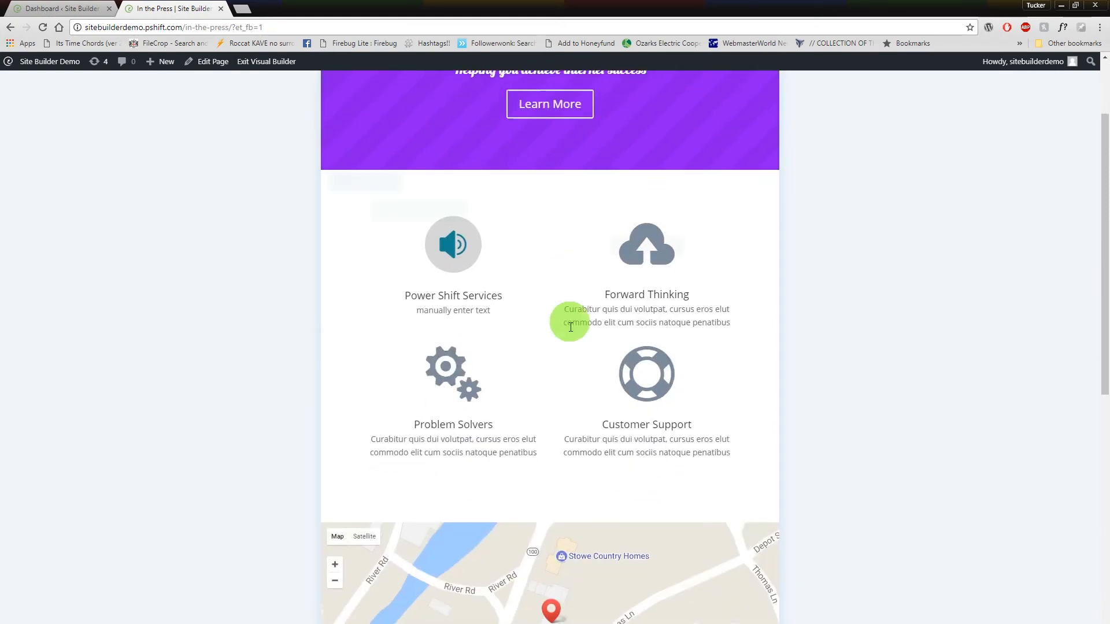
Examine the tablet-width preview from the slider and blurbs down to the map and team members.
scroll(564, 343, up, 4)
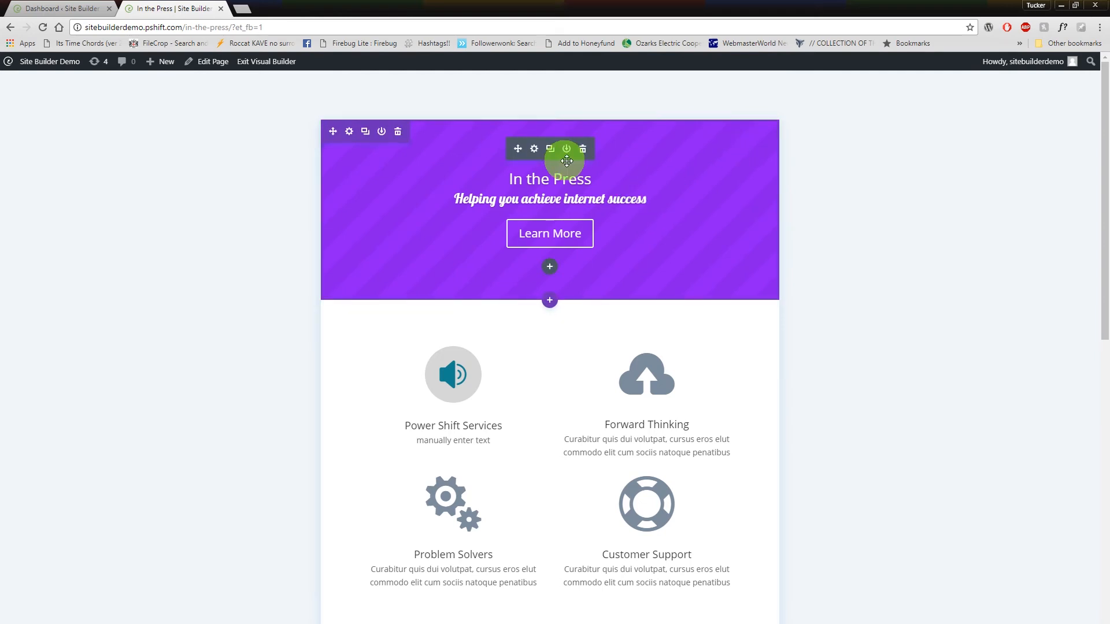
scroll(557, 359, down, 12)
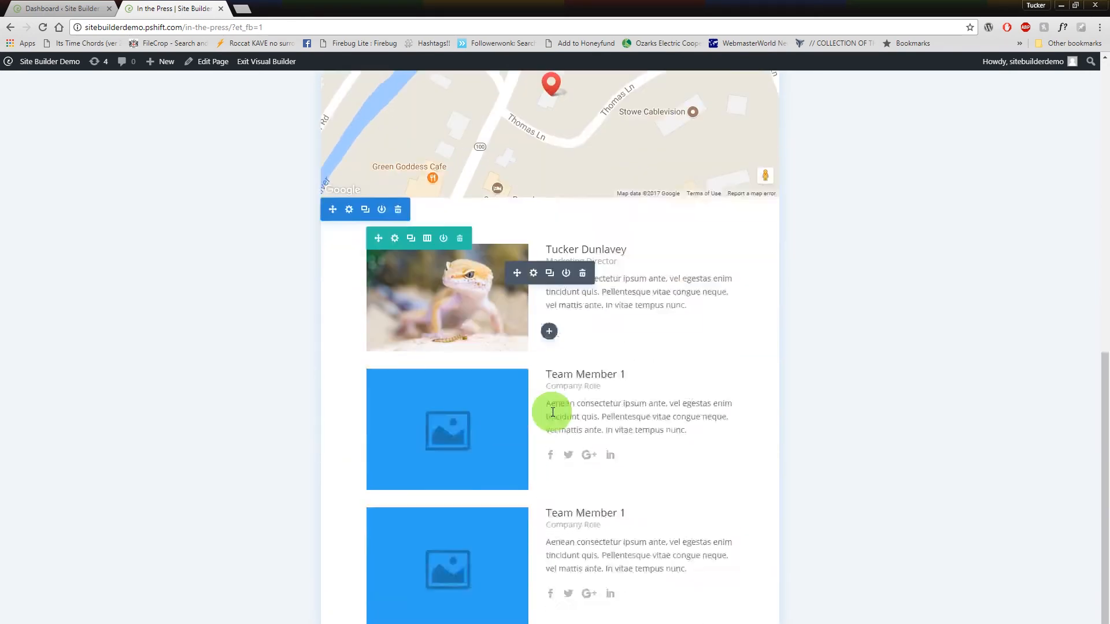
scroll(552, 415, up, 12)
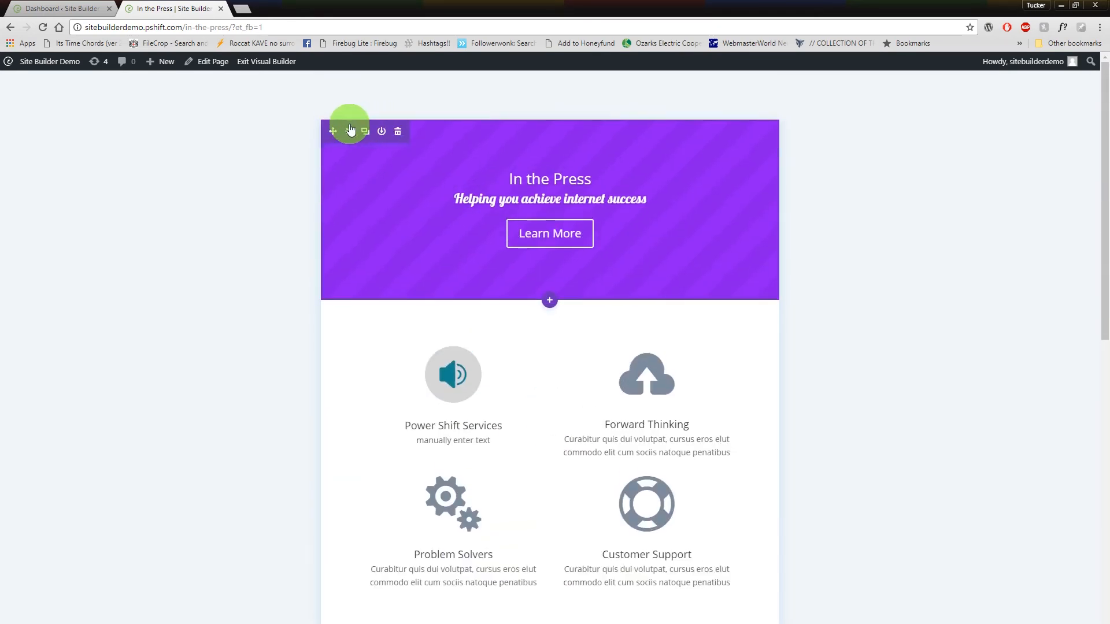
scroll(619, 289, down, 4)
scroll(560, 358, up, 4)
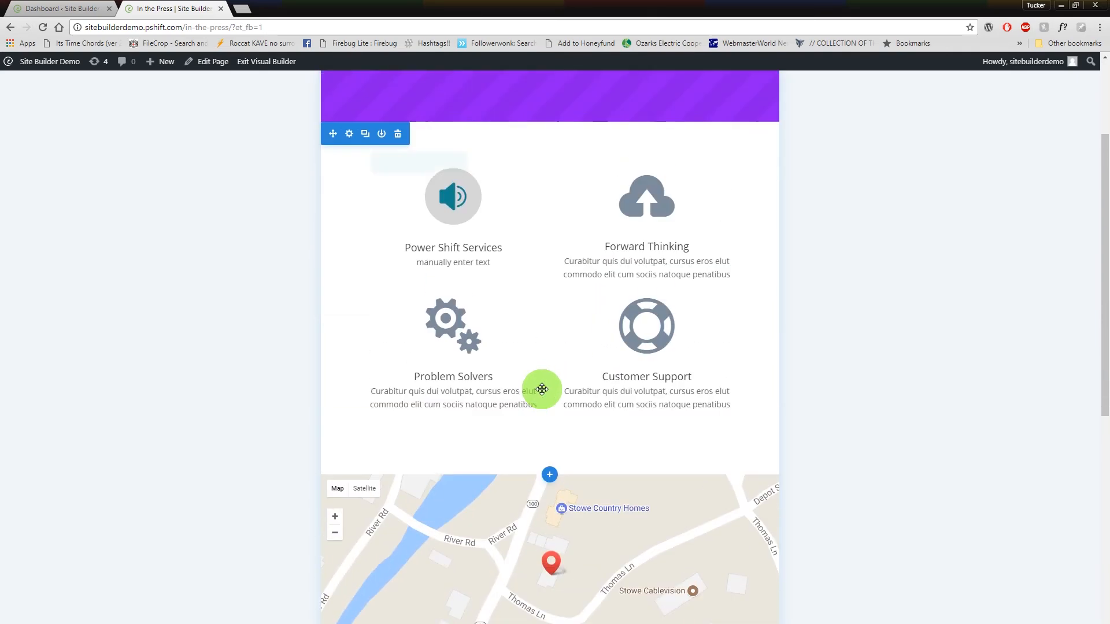
scroll(541, 389, down, 4)
Preview the whole page in the phone-width view, from slider to team members, and return to the desktop view.
click(77, 623)
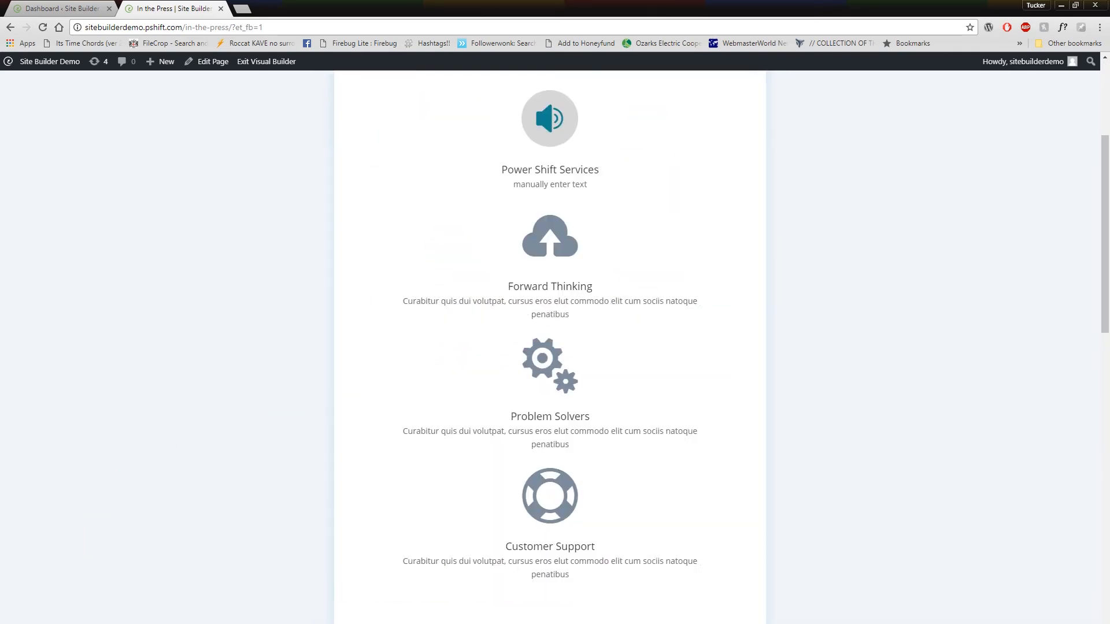
scroll(594, 414, up, 4)
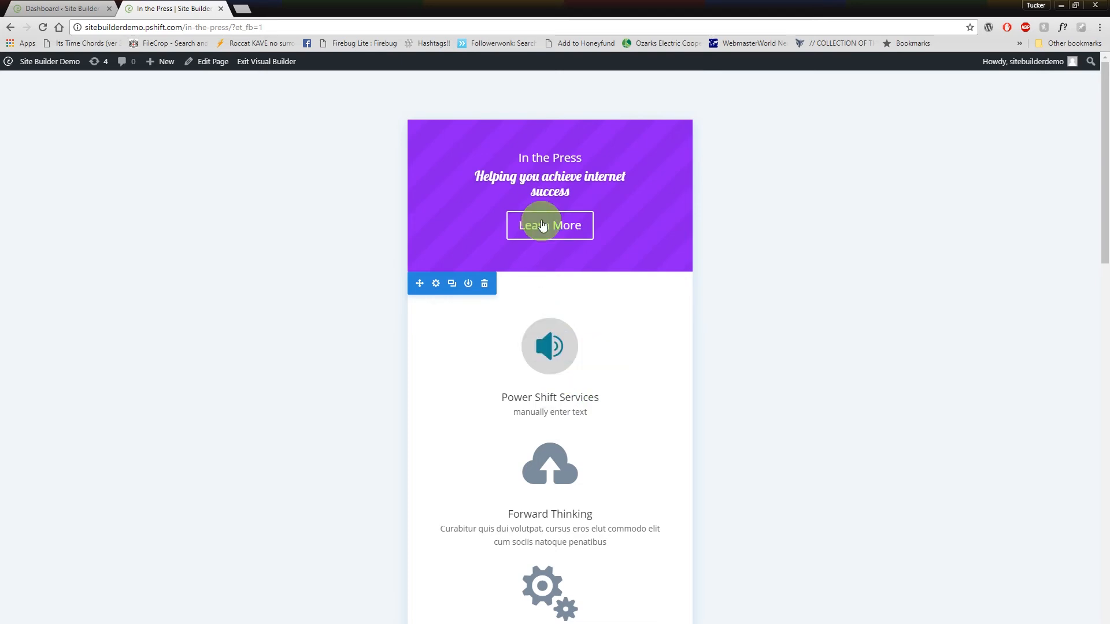
scroll(565, 320, down, 5)
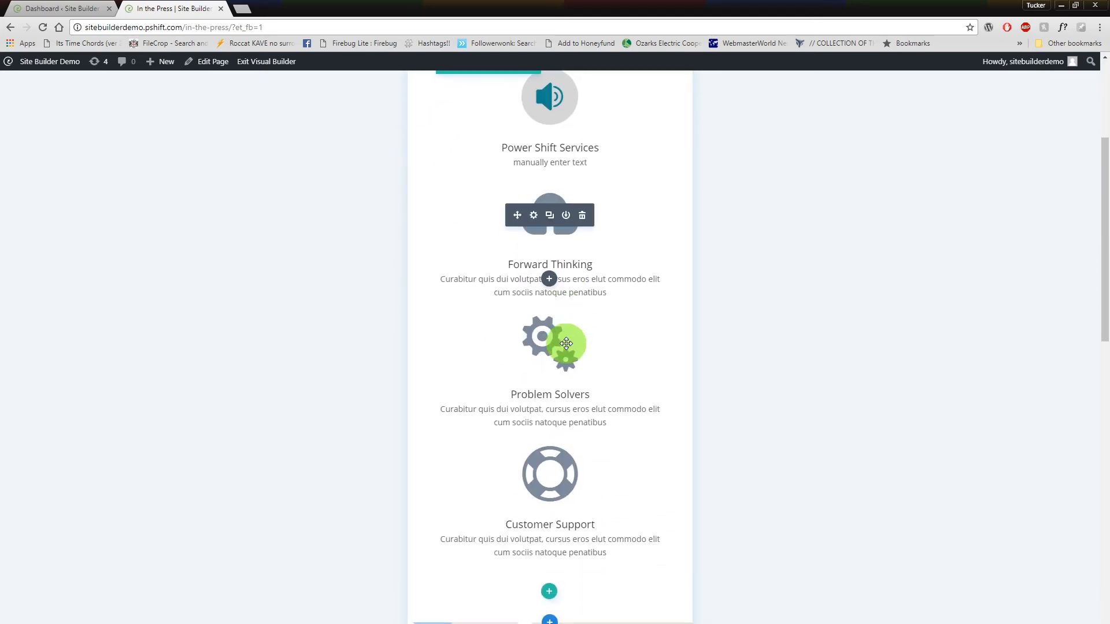
scroll(564, 430, down, 8)
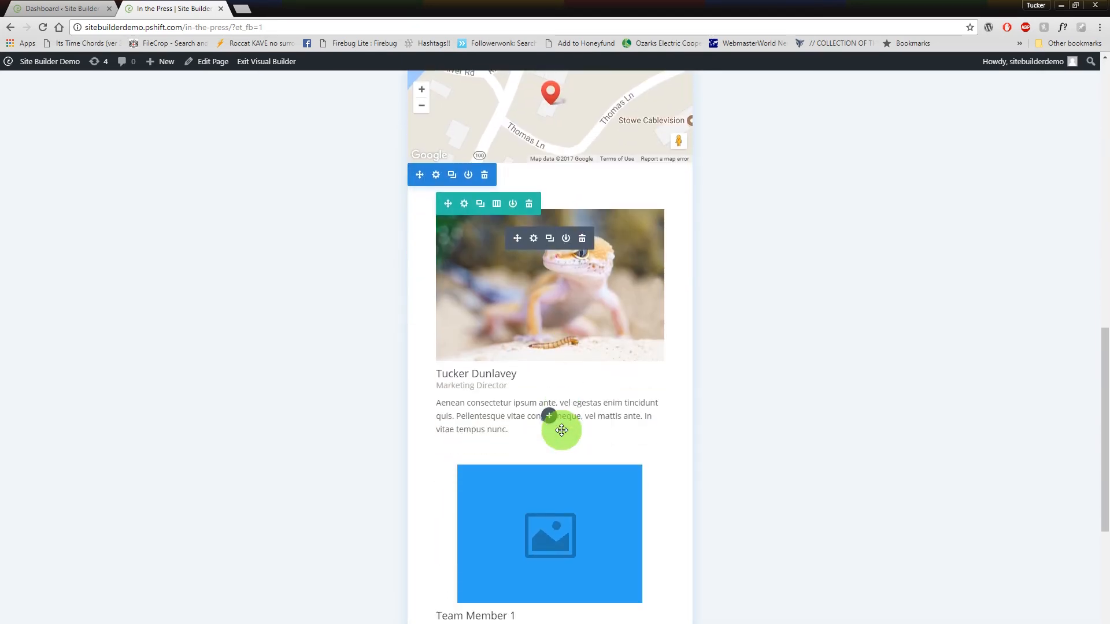
scroll(561, 430, down, 4)
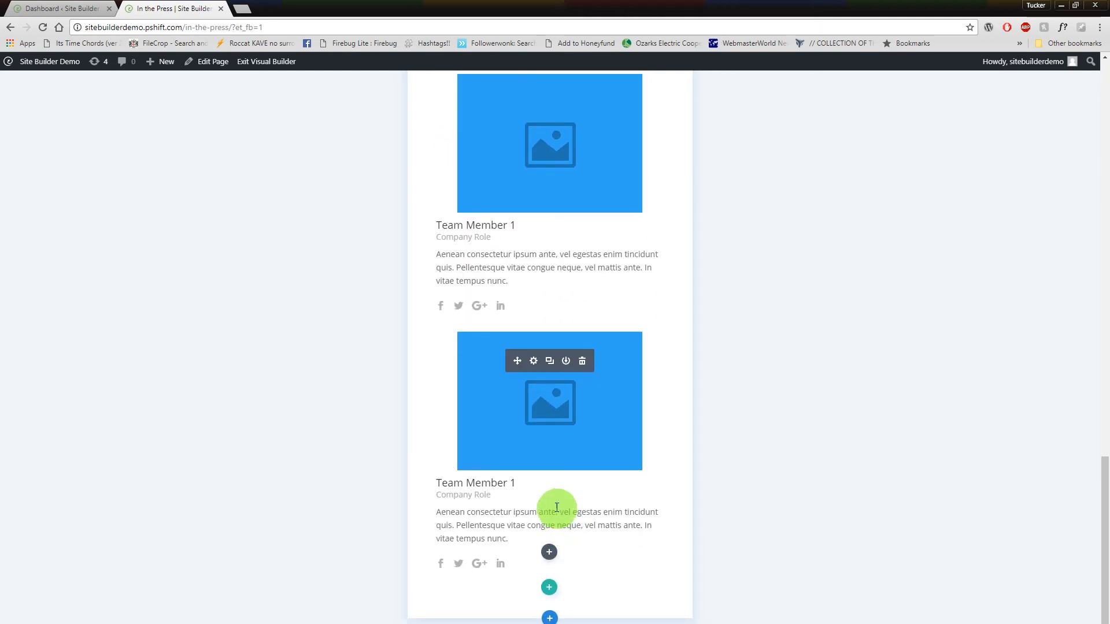
scroll(557, 508, up, 3)
scroll(535, 372, up, 8)
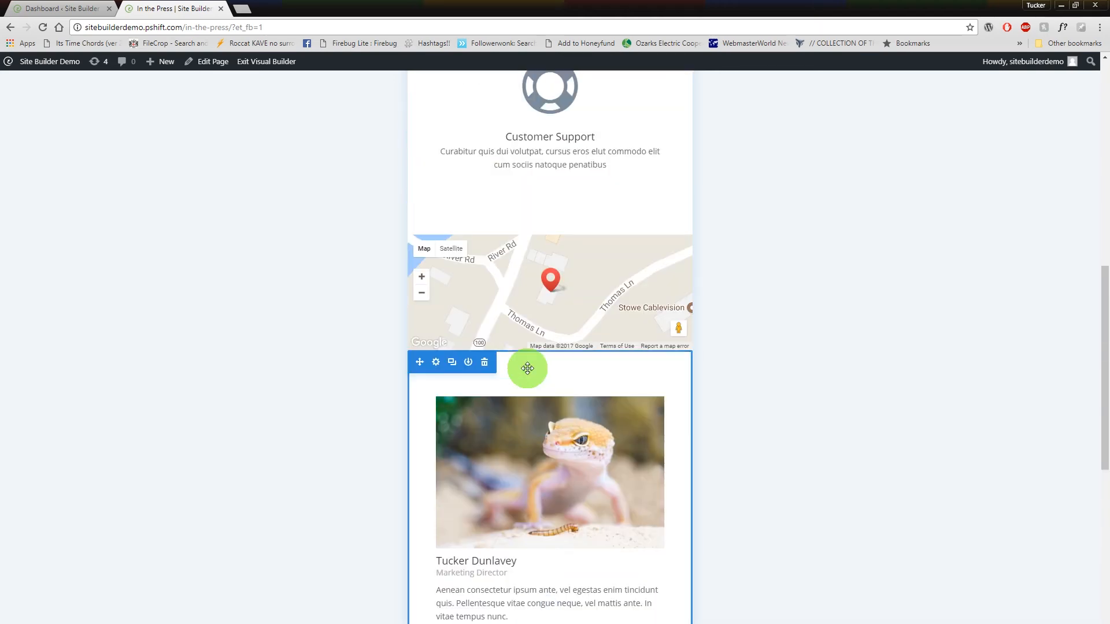
scroll(527, 369, up, 7)
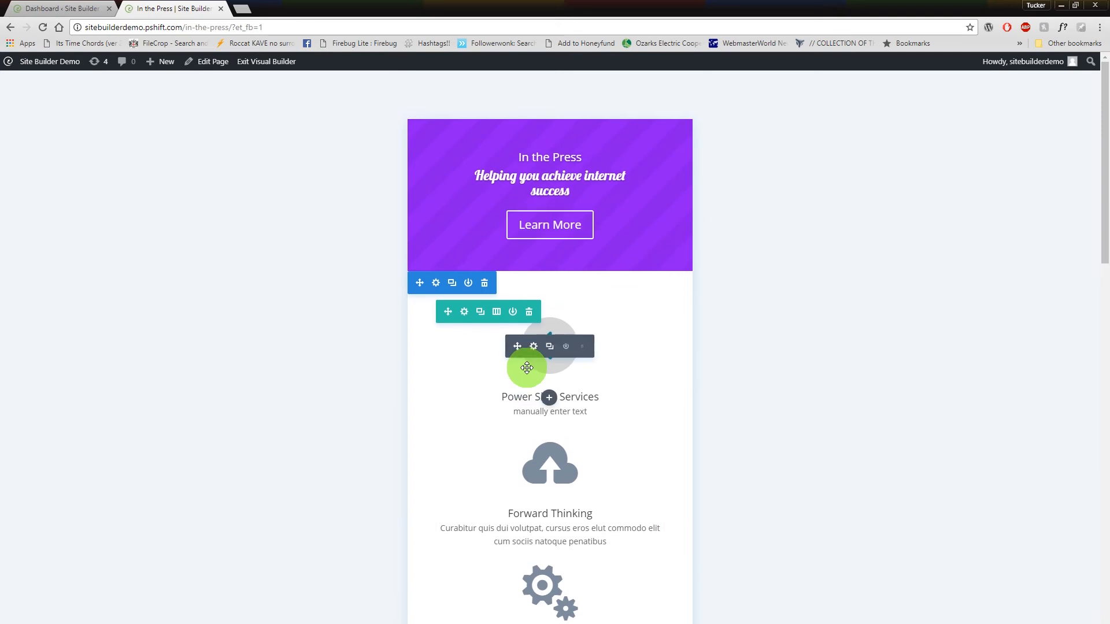
scroll(527, 368, down, 4)
scroll(526, 368, down, 2)
click(62, 623)
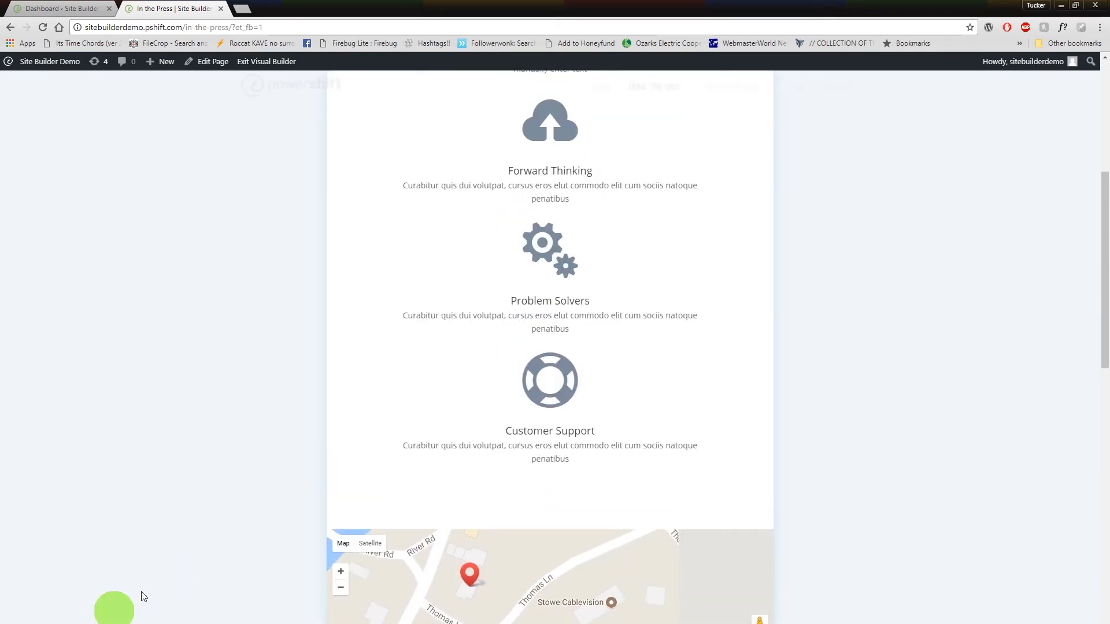
scroll(669, 359, up, 6)
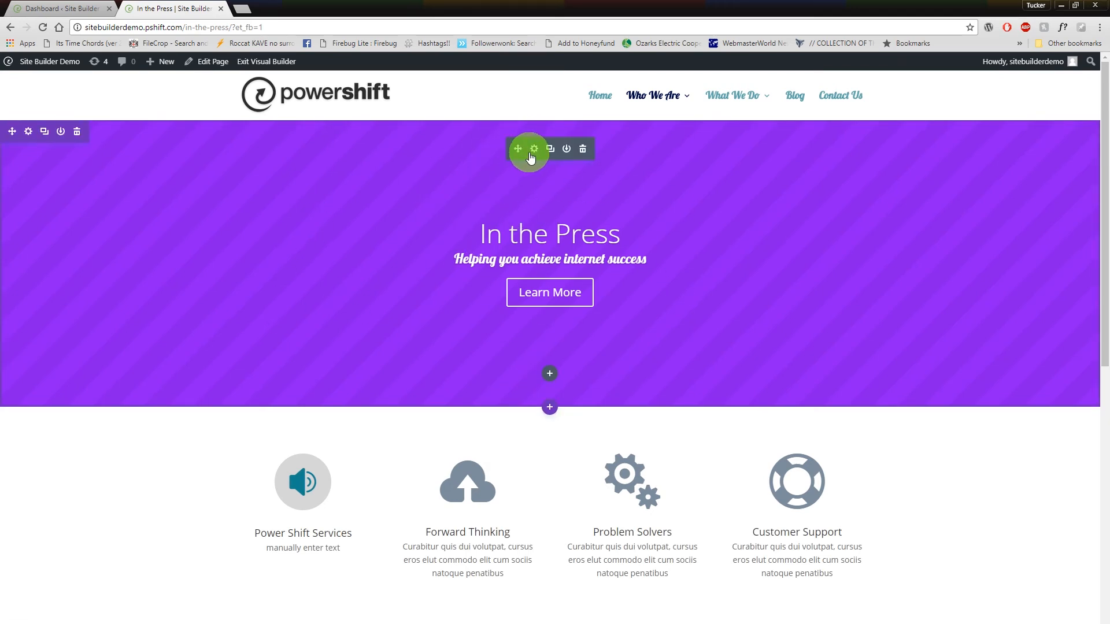
Review the fullwidth slider's arrow, control, automatic animation and device-disabling options, and save the settings.
click(534, 150)
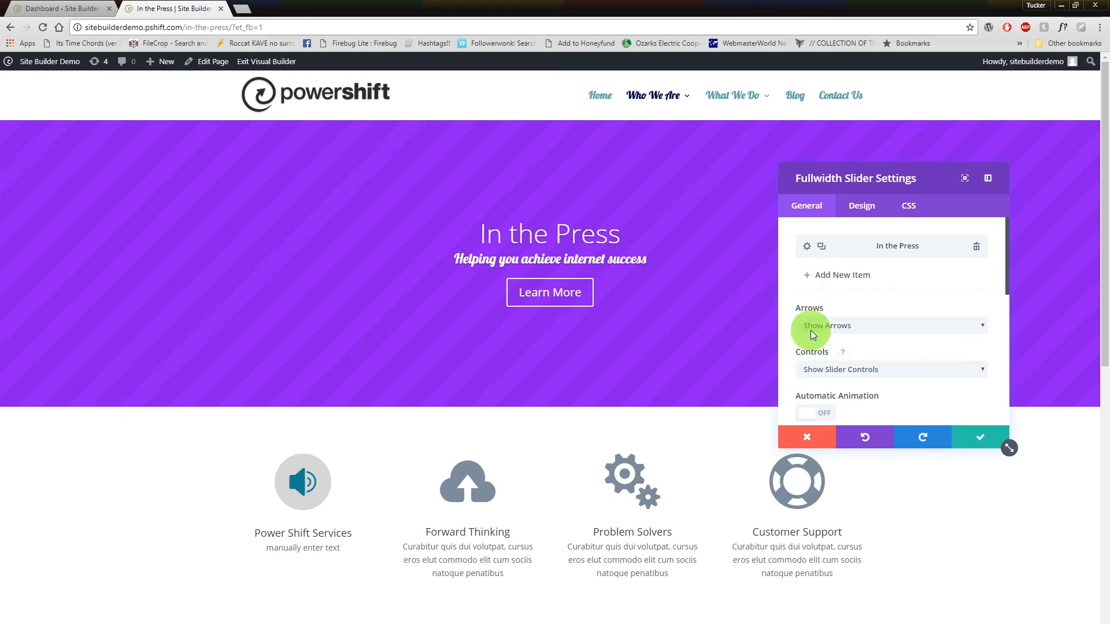
scroll(810, 331, down, 1)
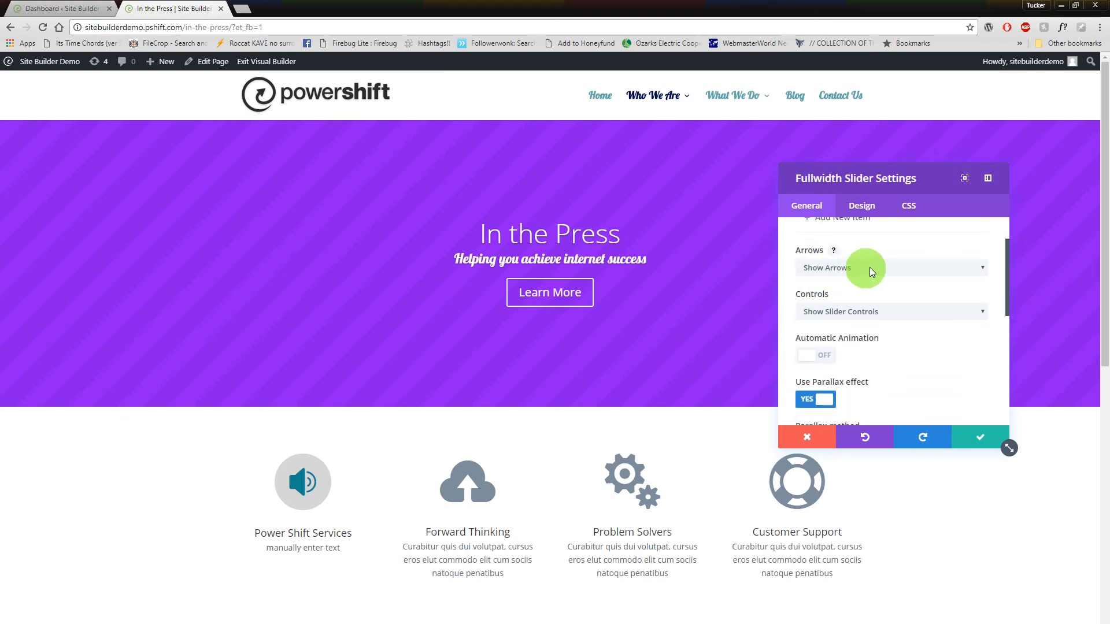
click(871, 267)
click(793, 310)
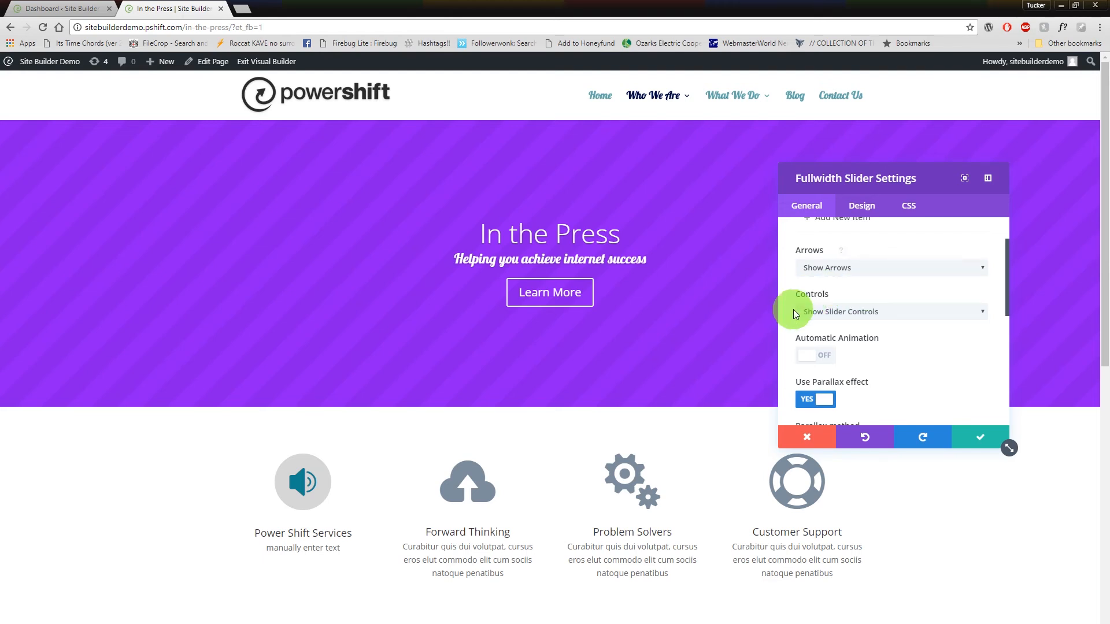
click(845, 307)
click(793, 279)
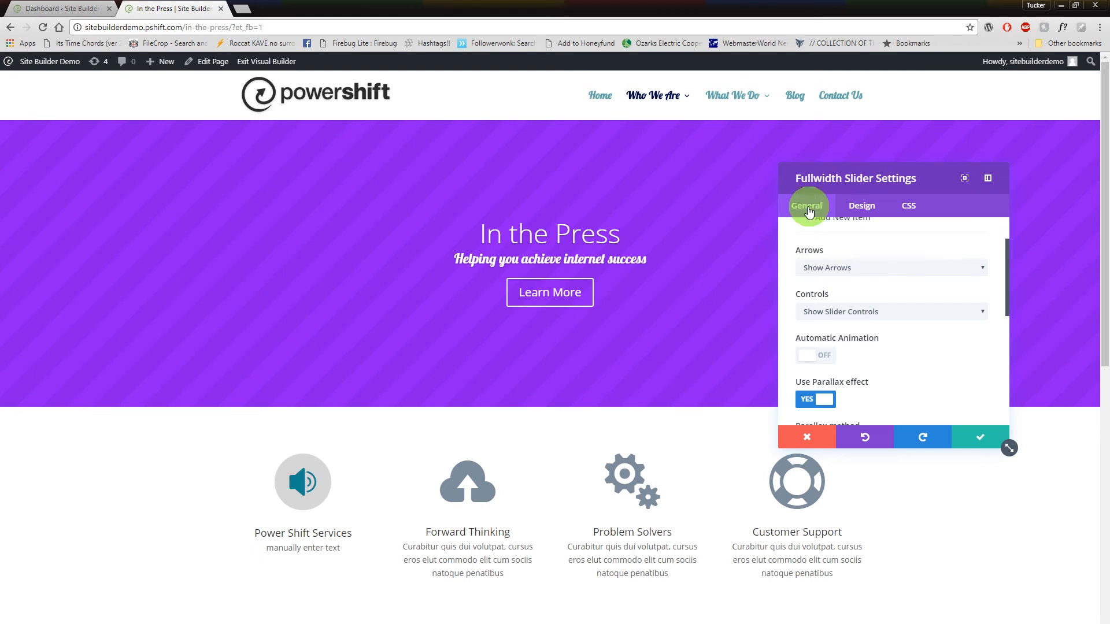
click(825, 361)
click(825, 361)
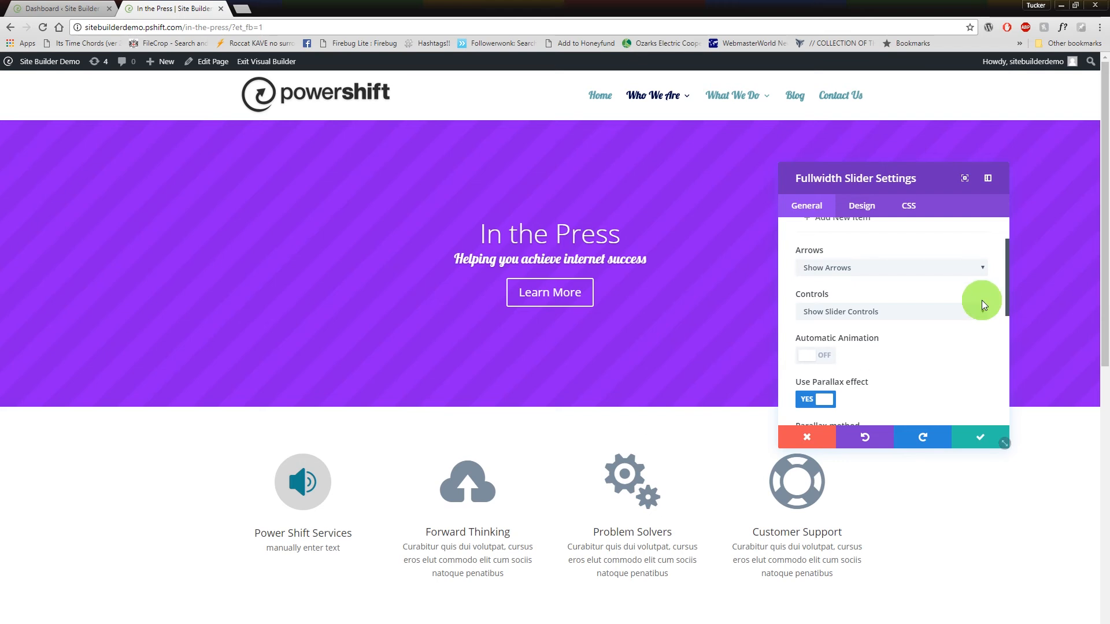
scroll(915, 337, down, 5)
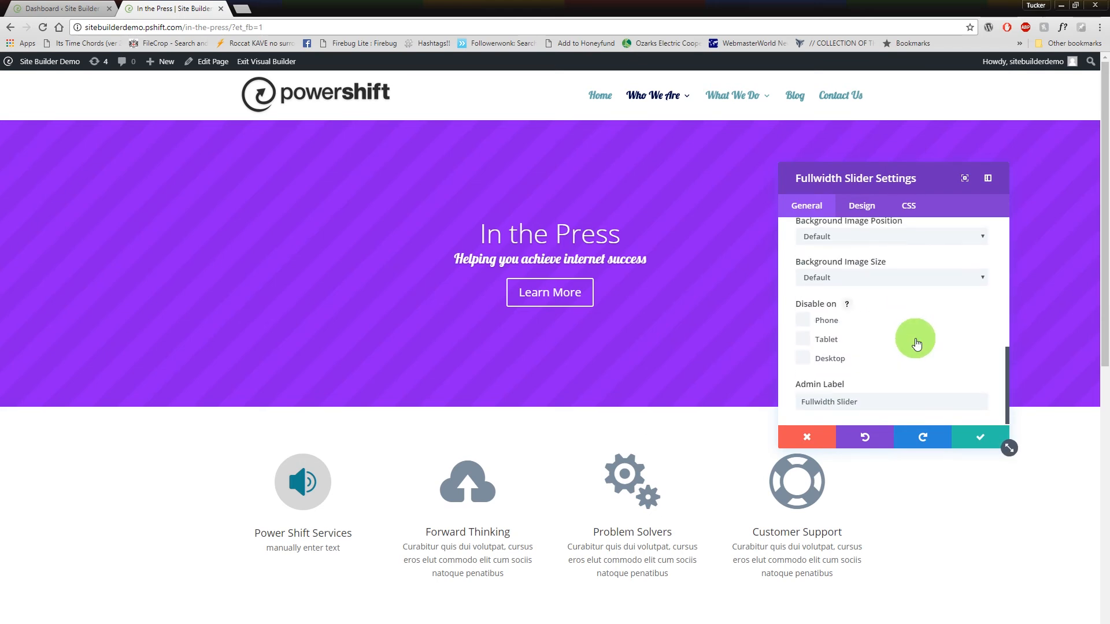
click(981, 437)
Look over the blurb, map and team sections in desktop view and try inline selection in the Forward Thinking and Problem Solvers texts.
scroll(885, 469, down, 3)
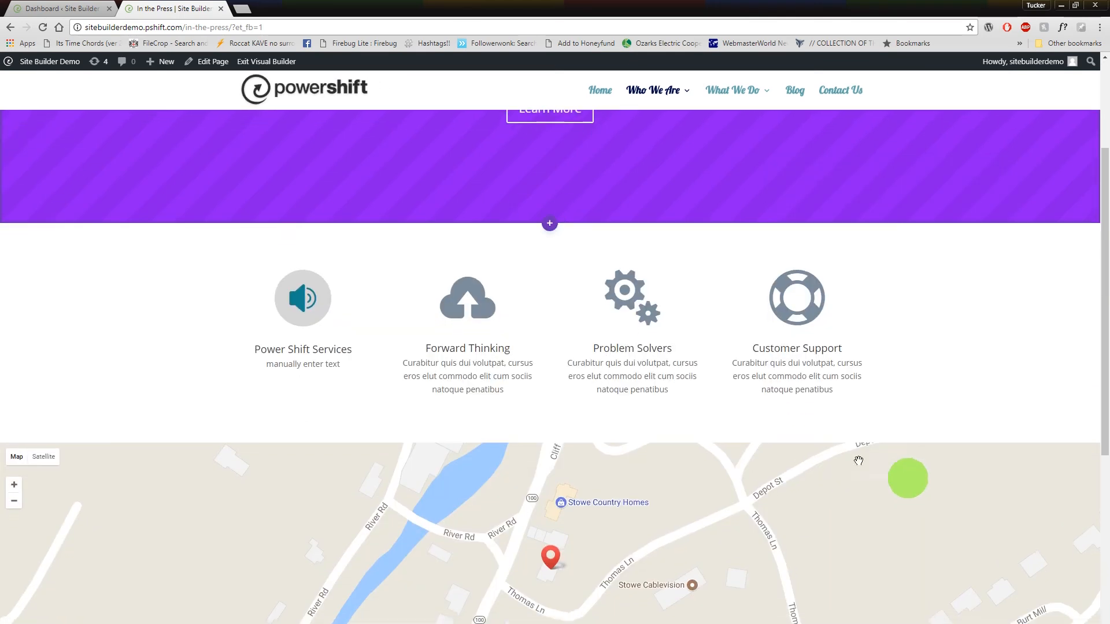
scroll(509, 404, down, 7)
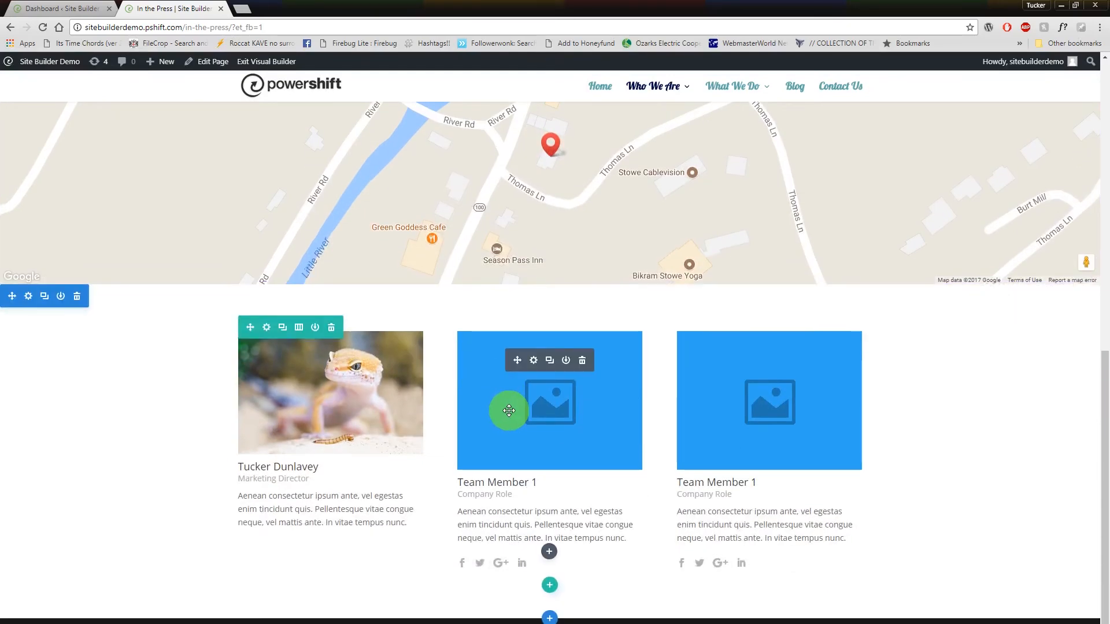
scroll(509, 410, up, 7)
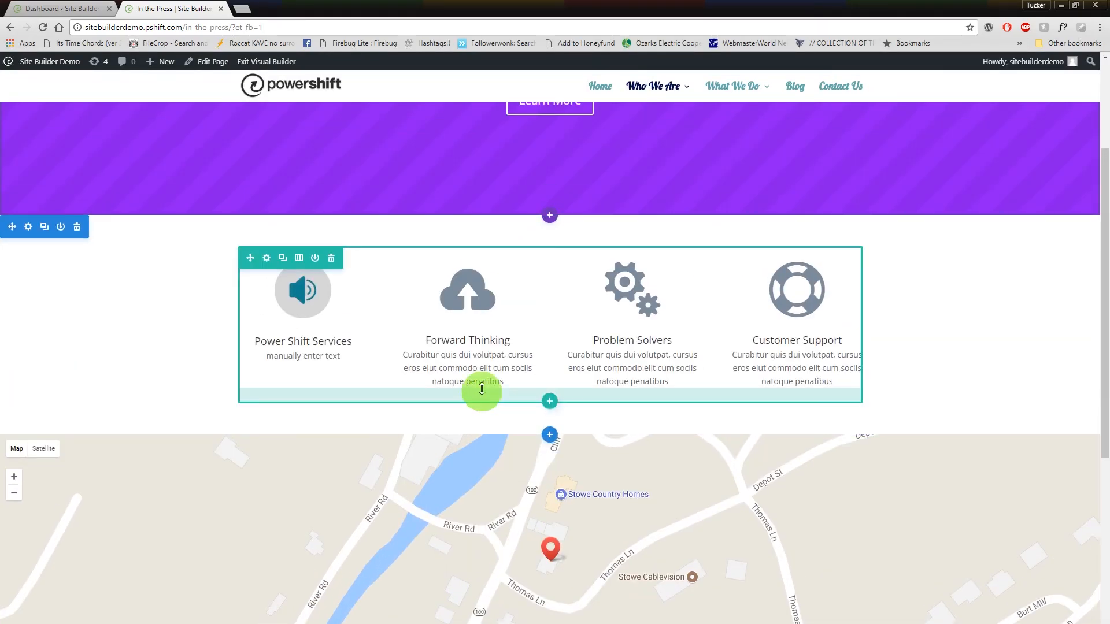
drag(446, 355, 430, 355)
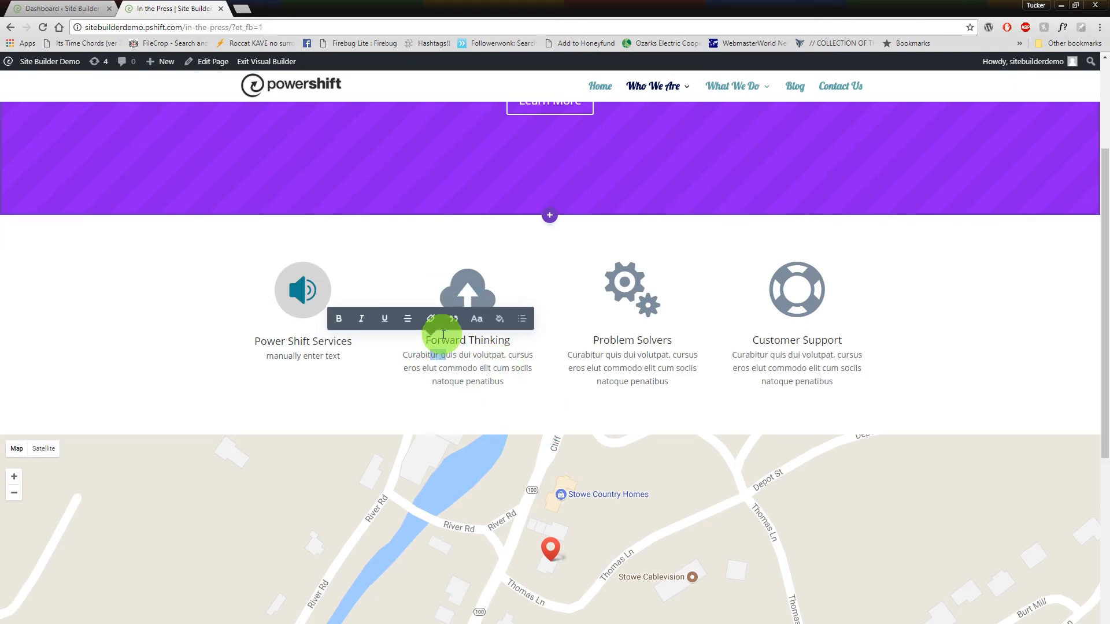
click(659, 370)
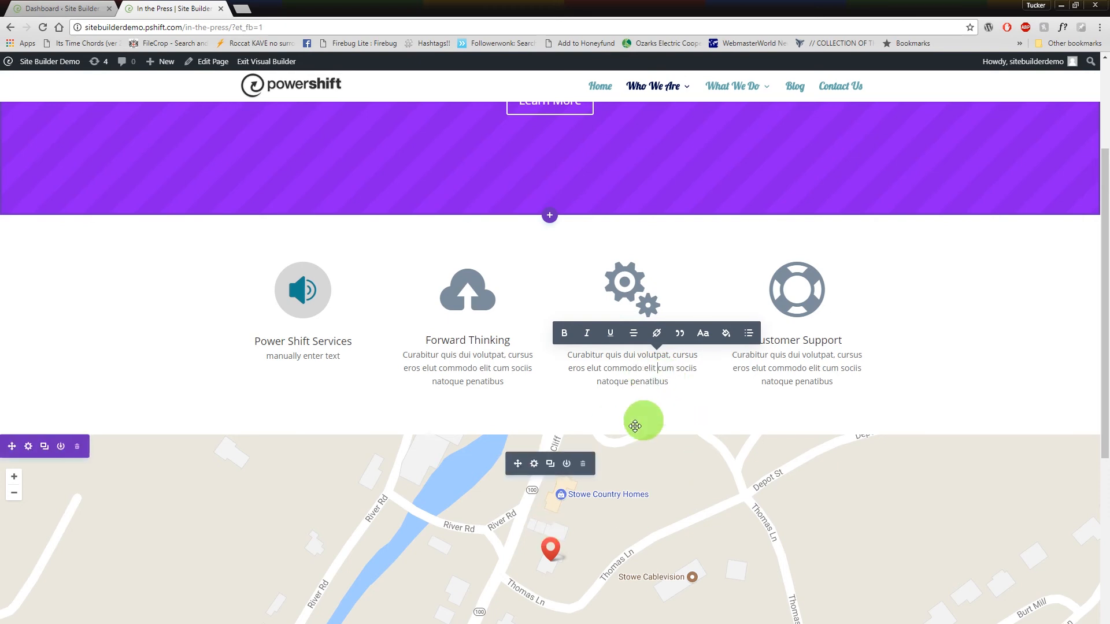
scroll(550, 546, down, 4)
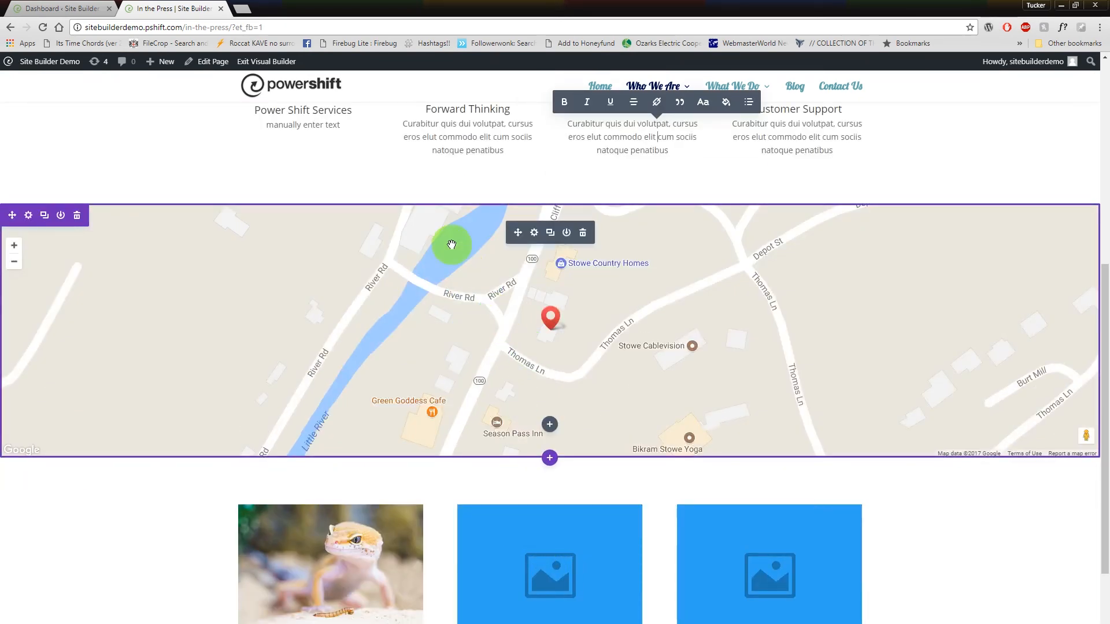
scroll(451, 245, up, 3)
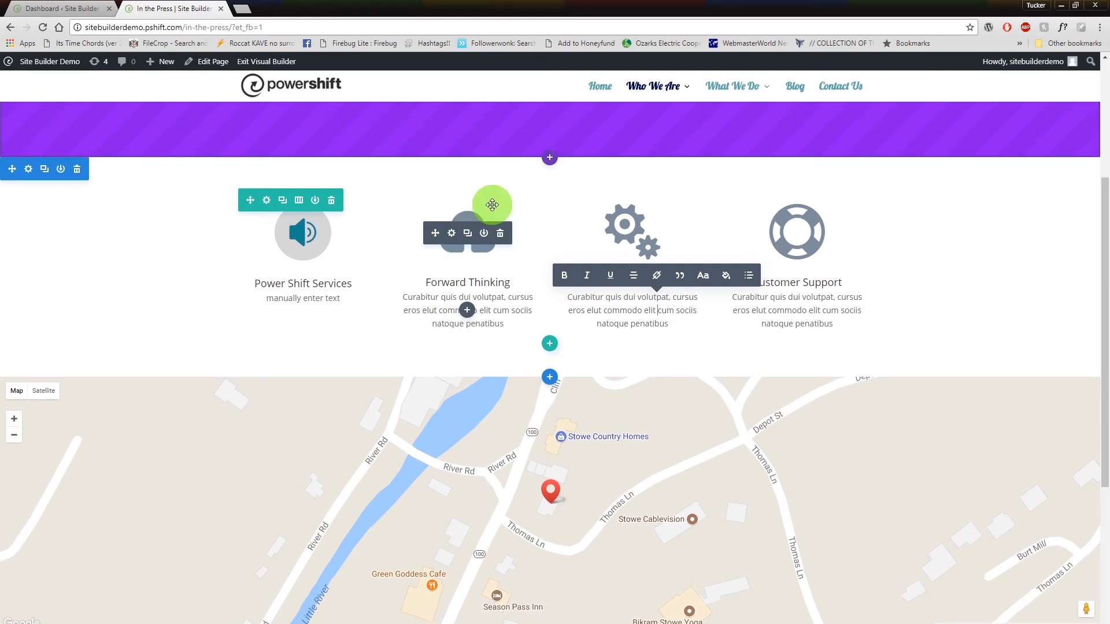
scroll(497, 277, up, 1)
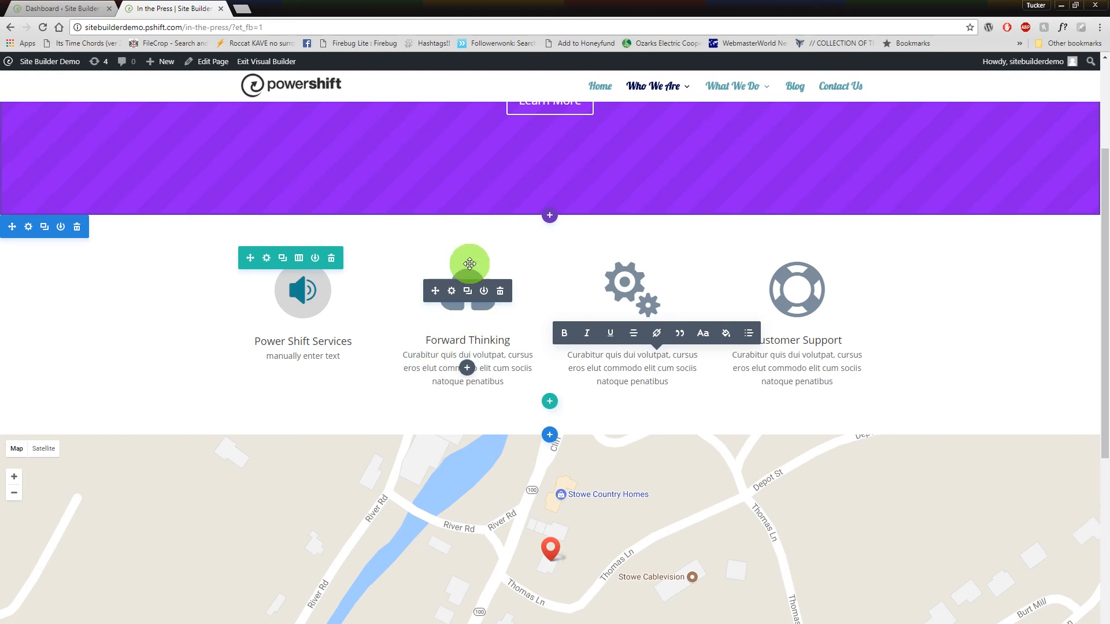
Move the Forward Thinking blurb to the first column and the Power Shift Services blurb to the second column.
drag(469, 264, 329, 261)
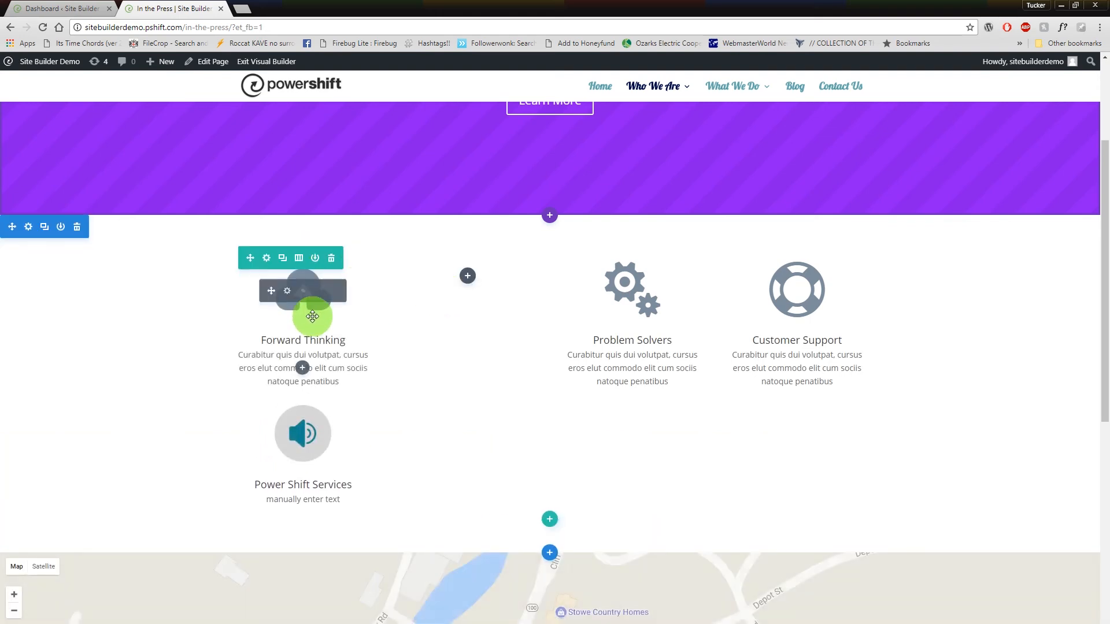
drag(332, 401, 332, 335)
drag(309, 528, 425, 461)
drag(463, 419, 603, 377)
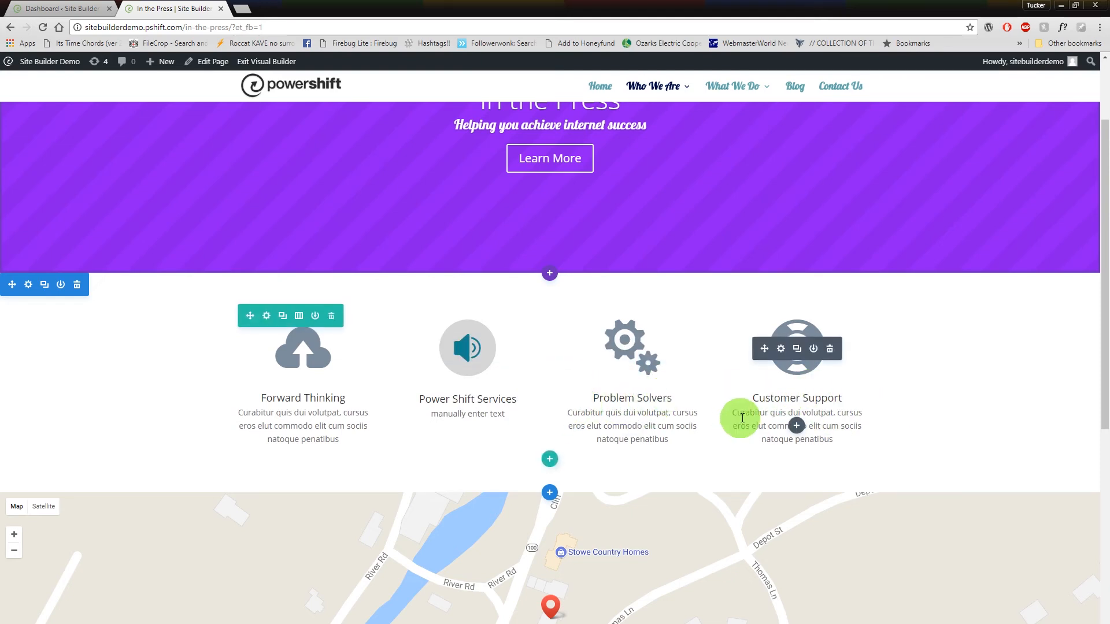
Move the Problem Solvers blurb to the fourth column and the Customer Support blurb to the third column.
drag(621, 322, 645, 320)
drag(686, 361, 805, 330)
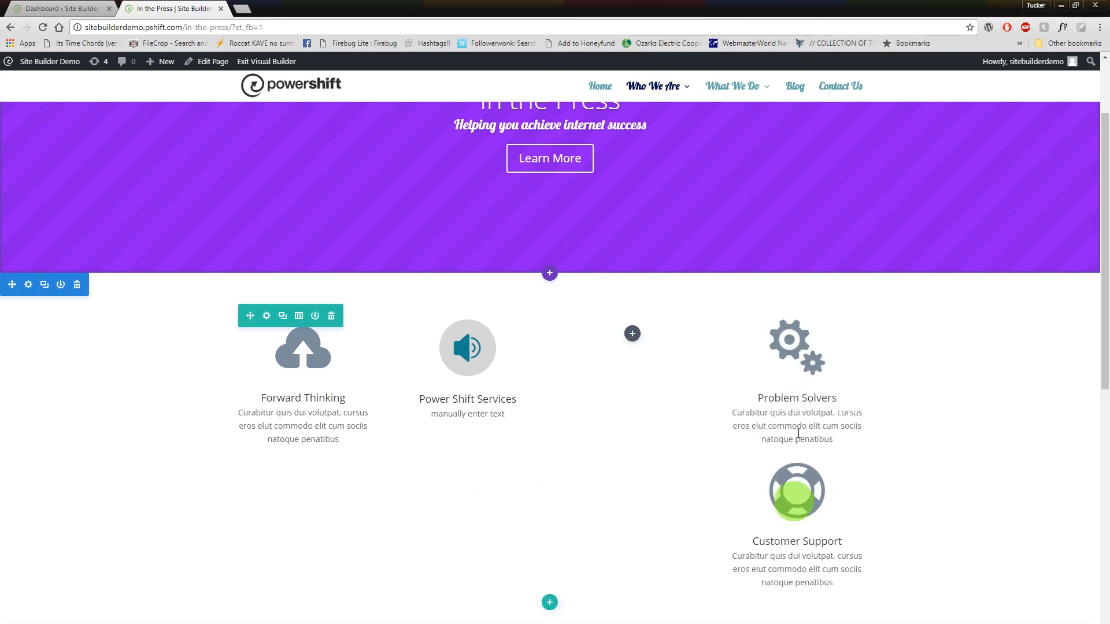
scroll(792, 439, down, 1)
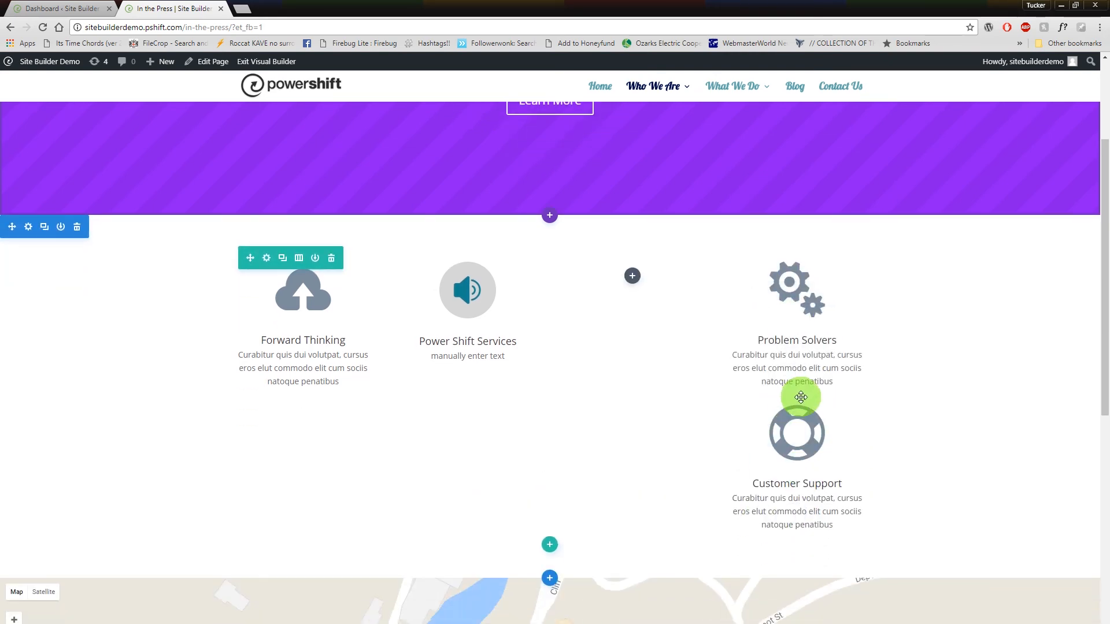
drag(797, 411, 702, 410)
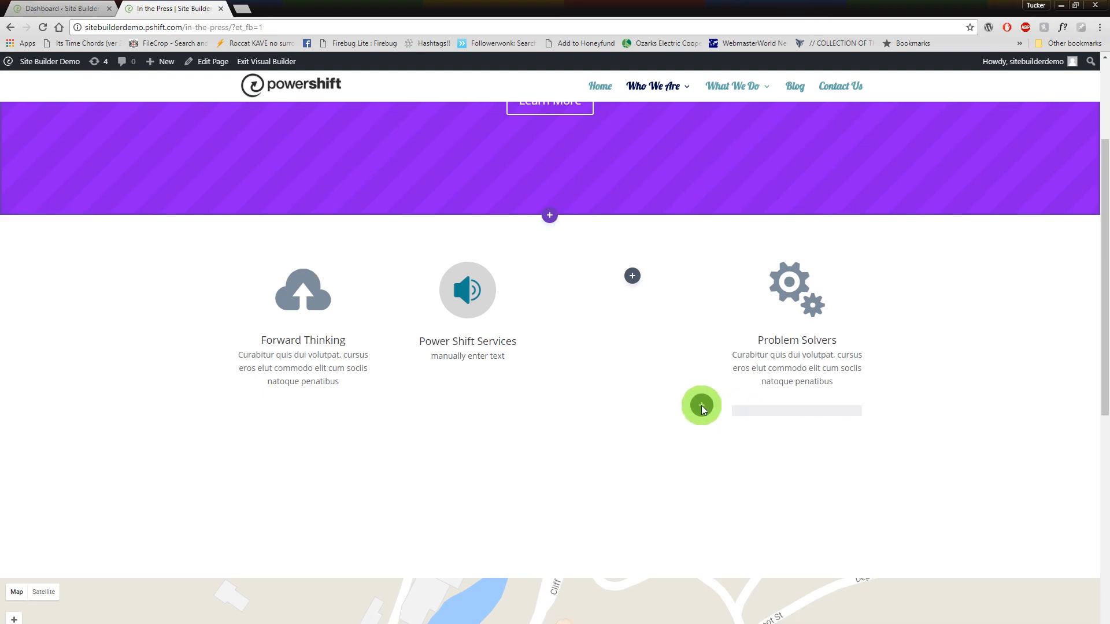
drag(629, 334, 630, 334)
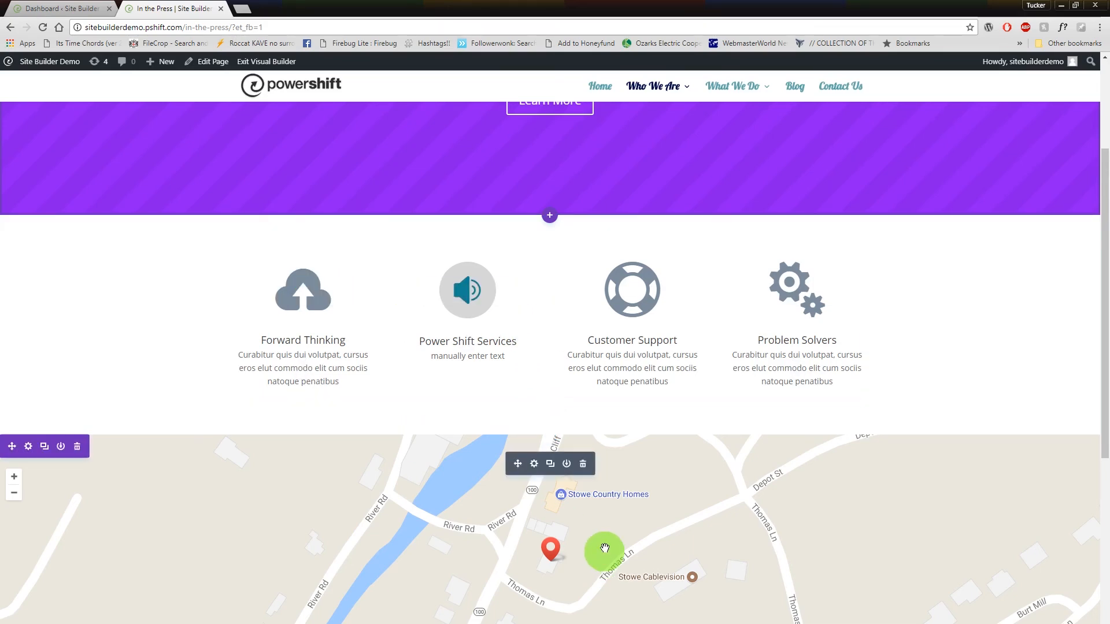
Move the fullwidth map section directly beneath the In the Press slider, above the row of blurbs.
scroll(591, 506, down, 2)
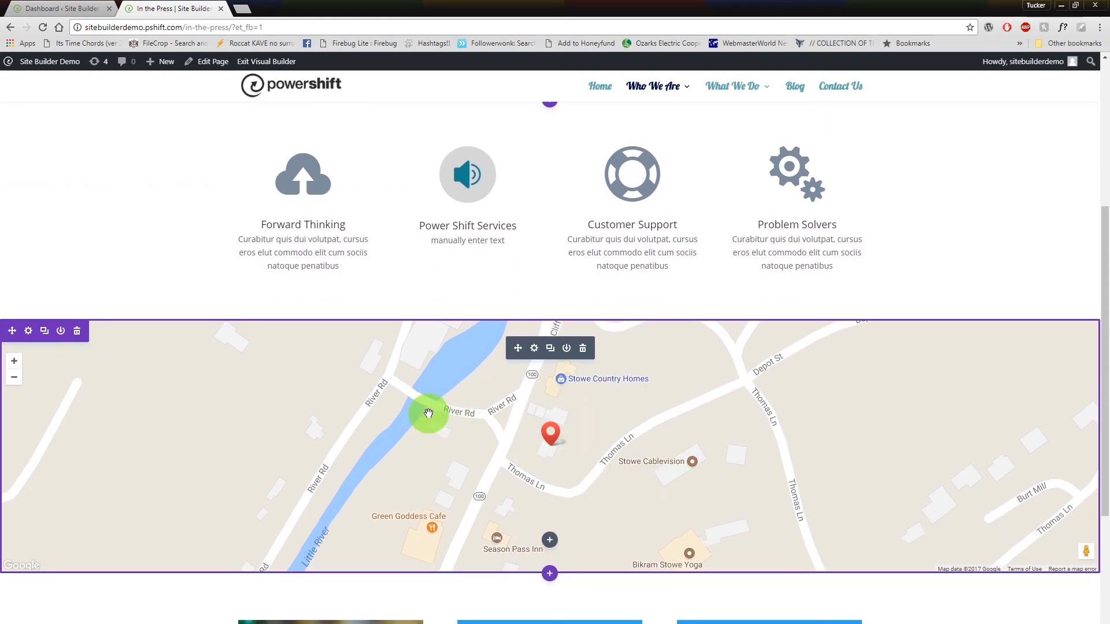
mouse_move(454, 361)
mouse_down()
mouse_move(410, 357)
mouse_move(453, 358)
mouse_up()
drag(517, 347, 511, 351)
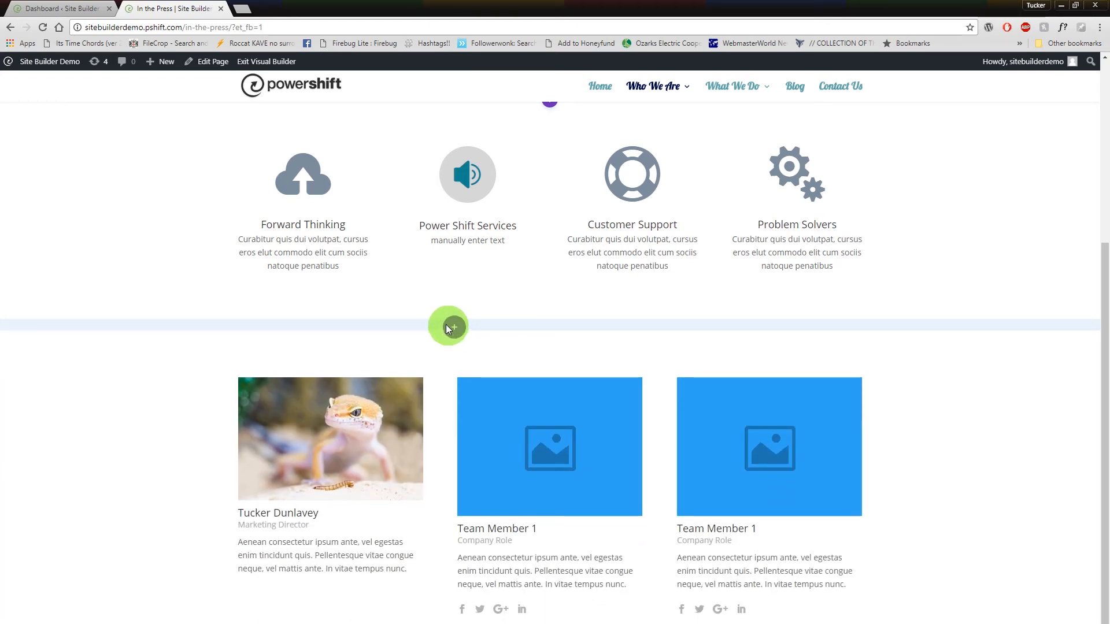
scroll(272, 278, up, 2)
drag(280, 287, 258, 262)
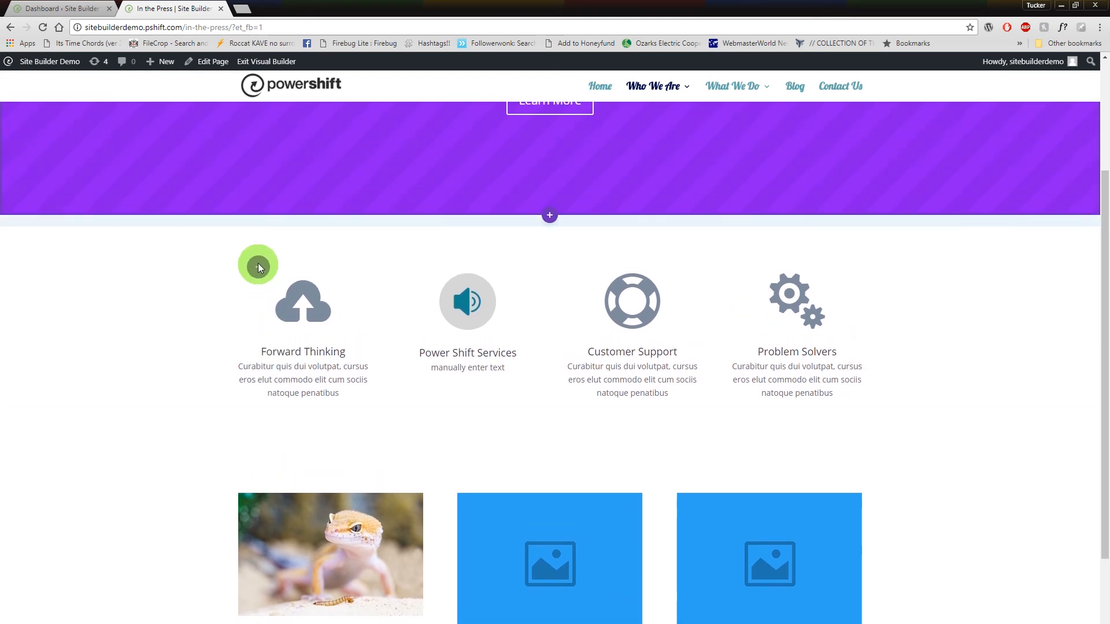
drag(389, 211, 543, 213)
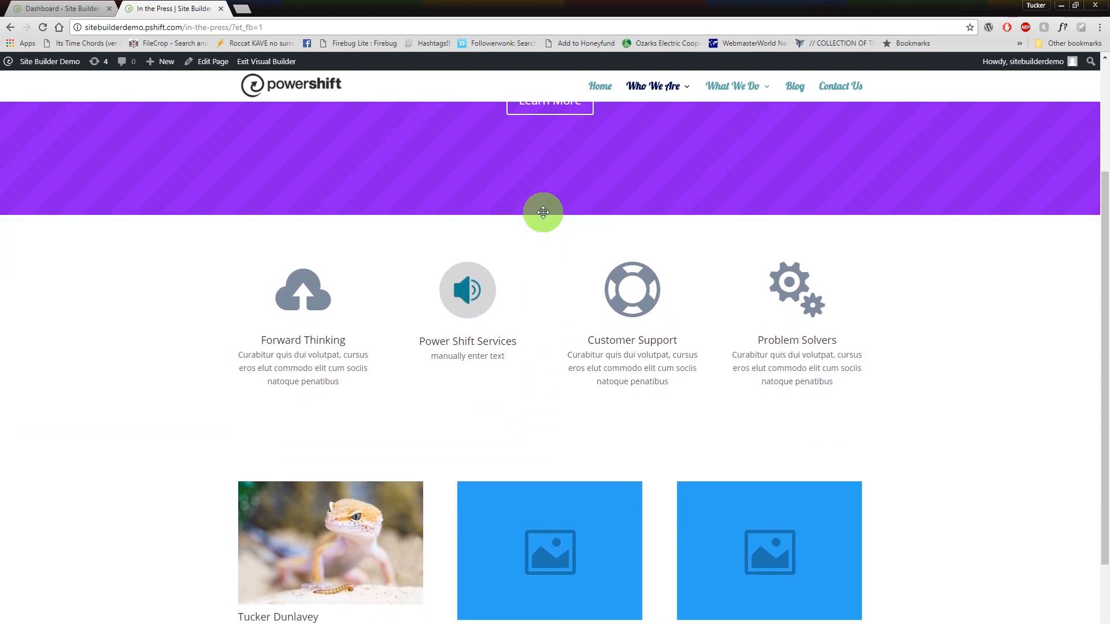
scroll(520, 307, up, 3)
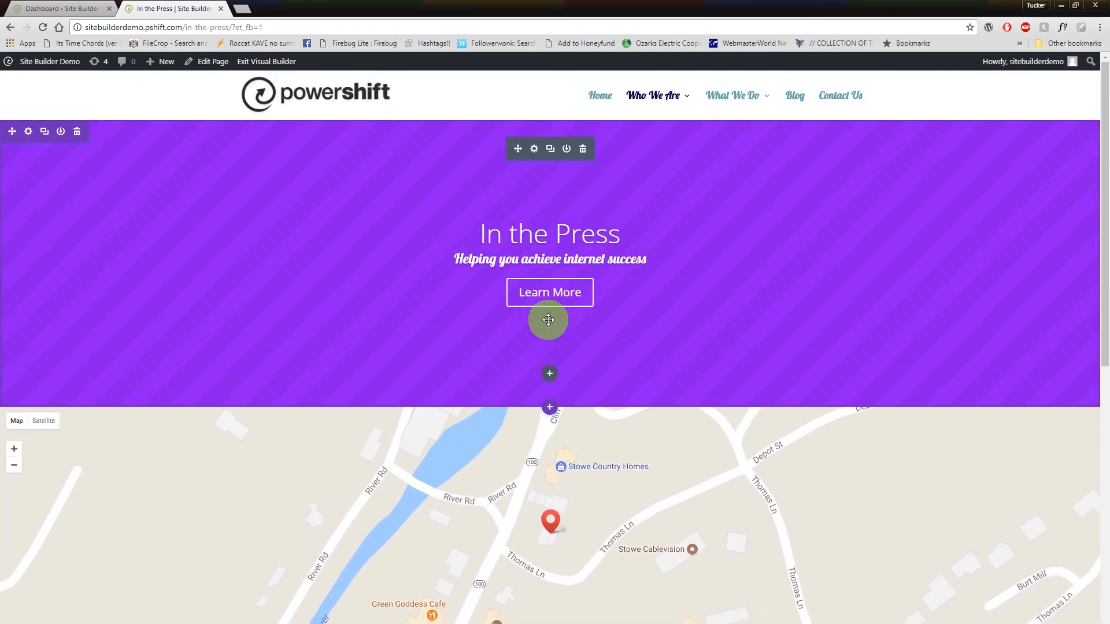
Look over the page from the slider through the map and blurbs down to the team members.
scroll(543, 315, down, 3)
scroll(544, 316, down, 5)
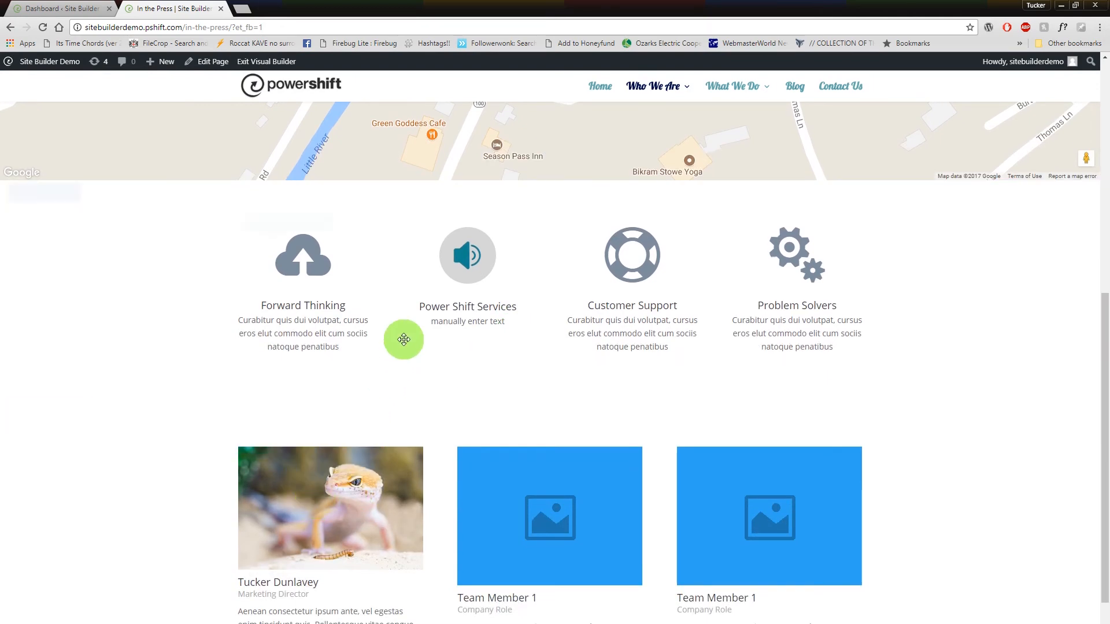
scroll(401, 339, down, 2)
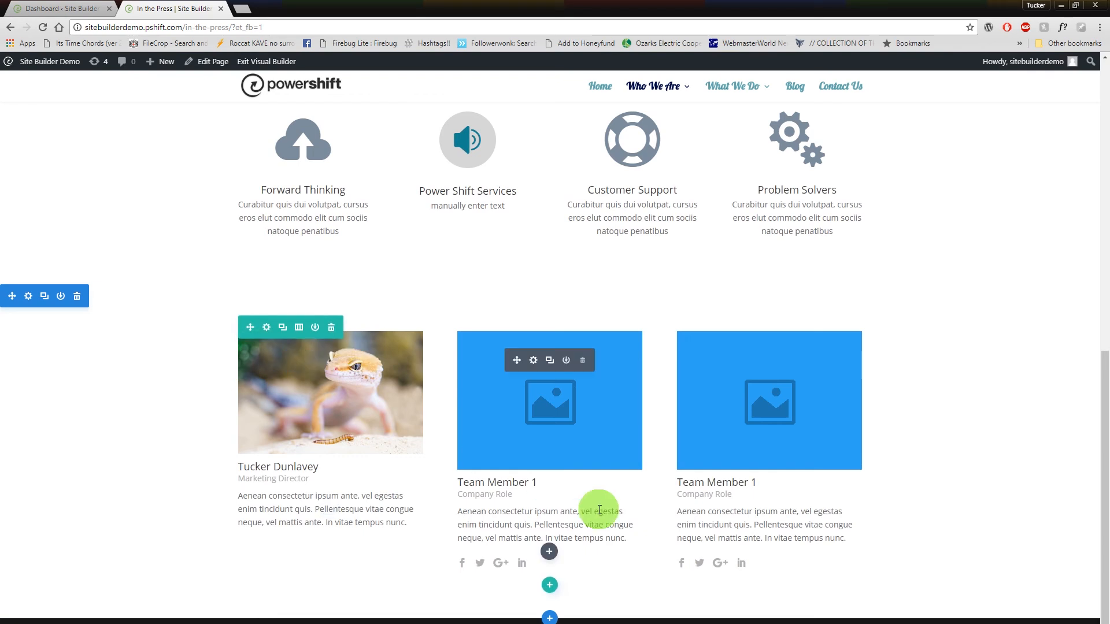
scroll(538, 513, up, 6)
scroll(633, 227, up, 2)
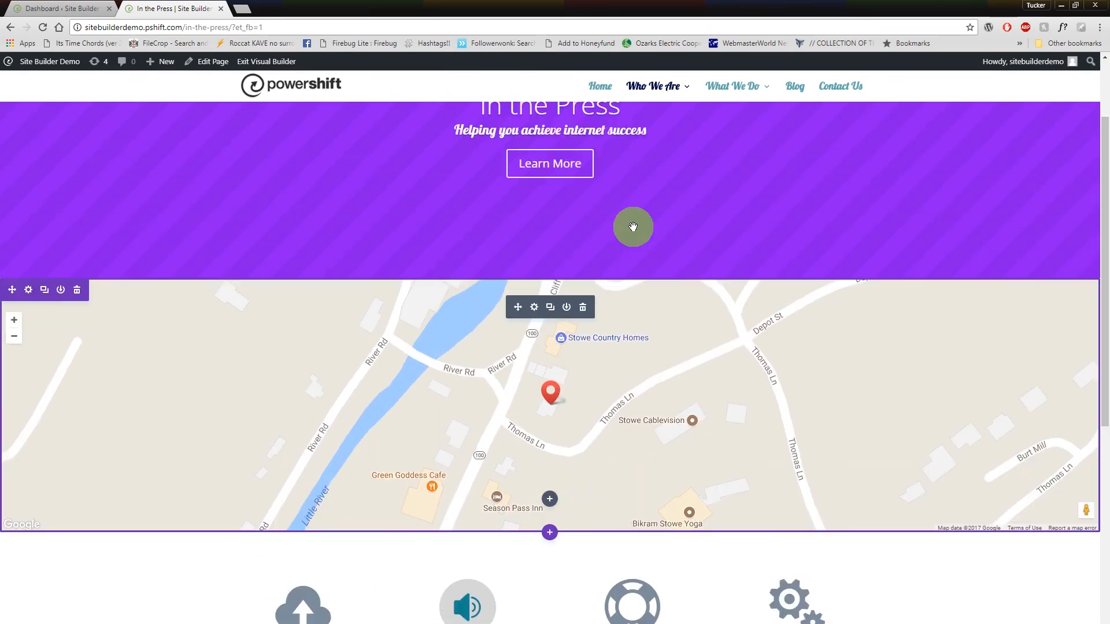
scroll(633, 227, up, 1)
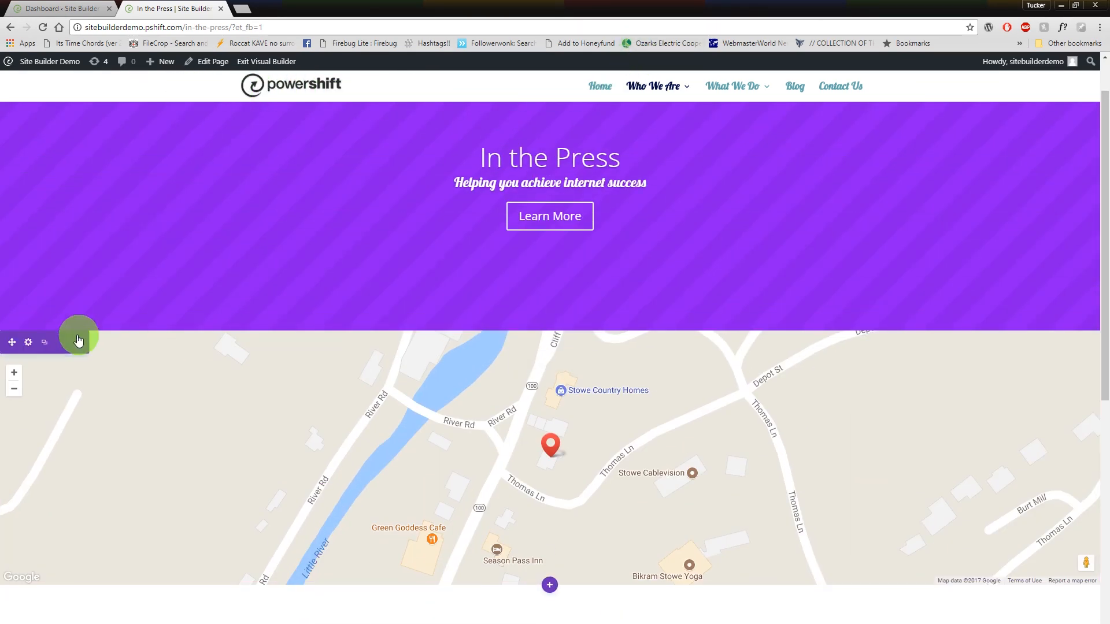
scroll(571, 425, down, 9)
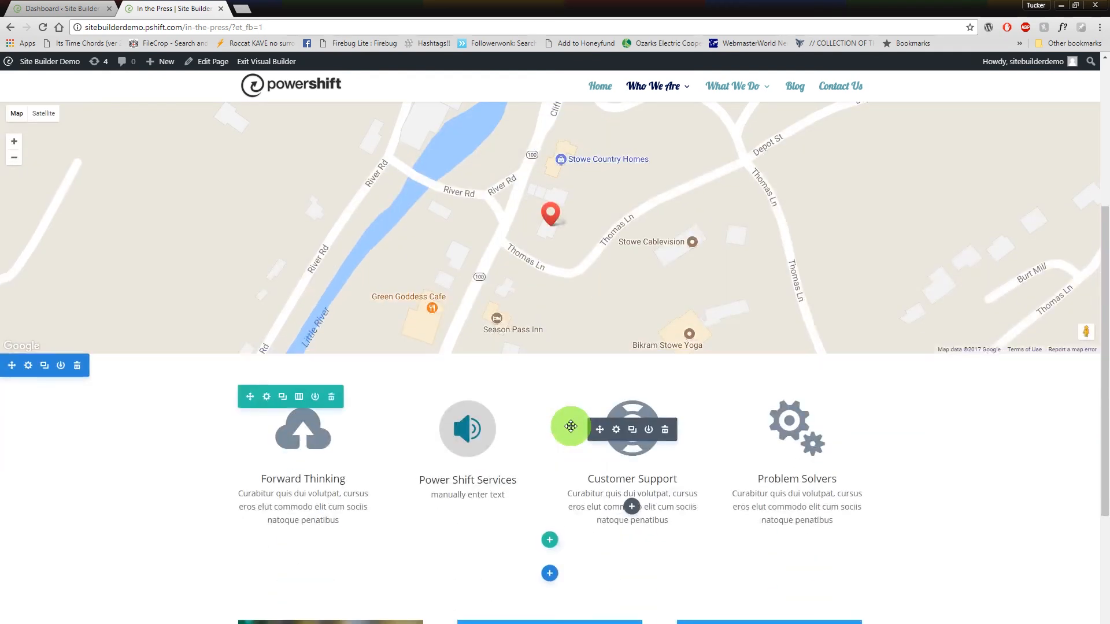
scroll(570, 426, up, 10)
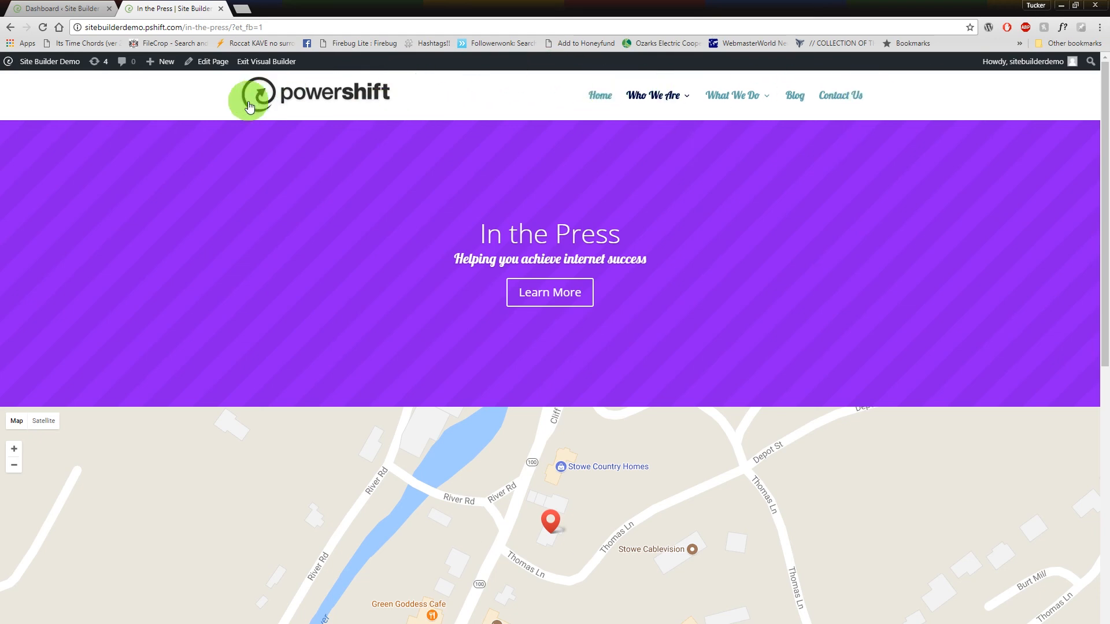
scroll(399, 346, down, 3)
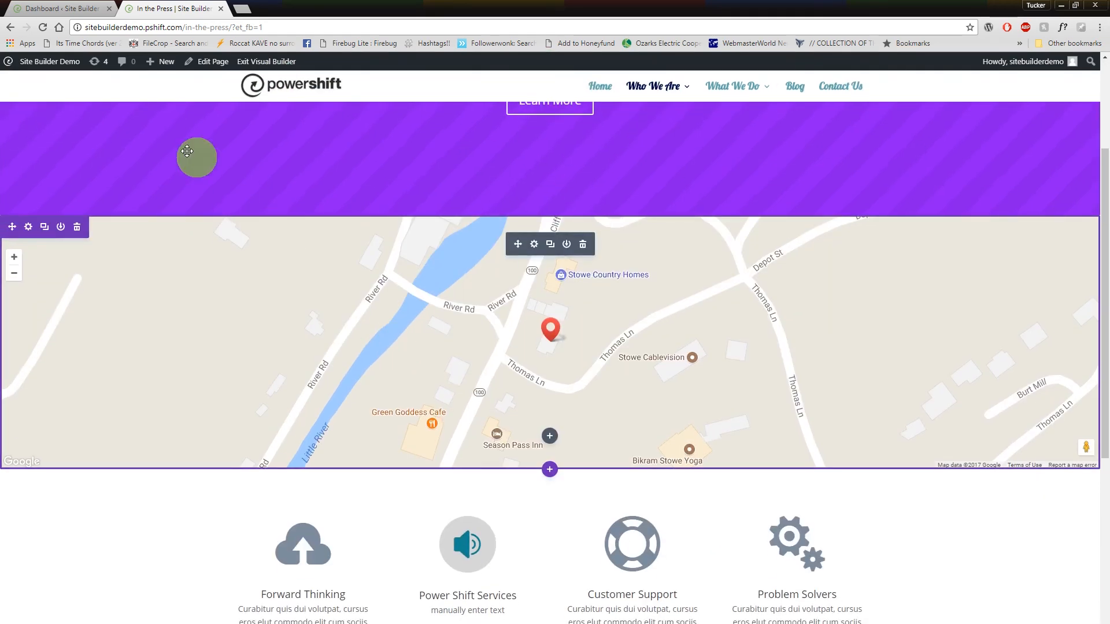
scroll(449, 175, up, 3)
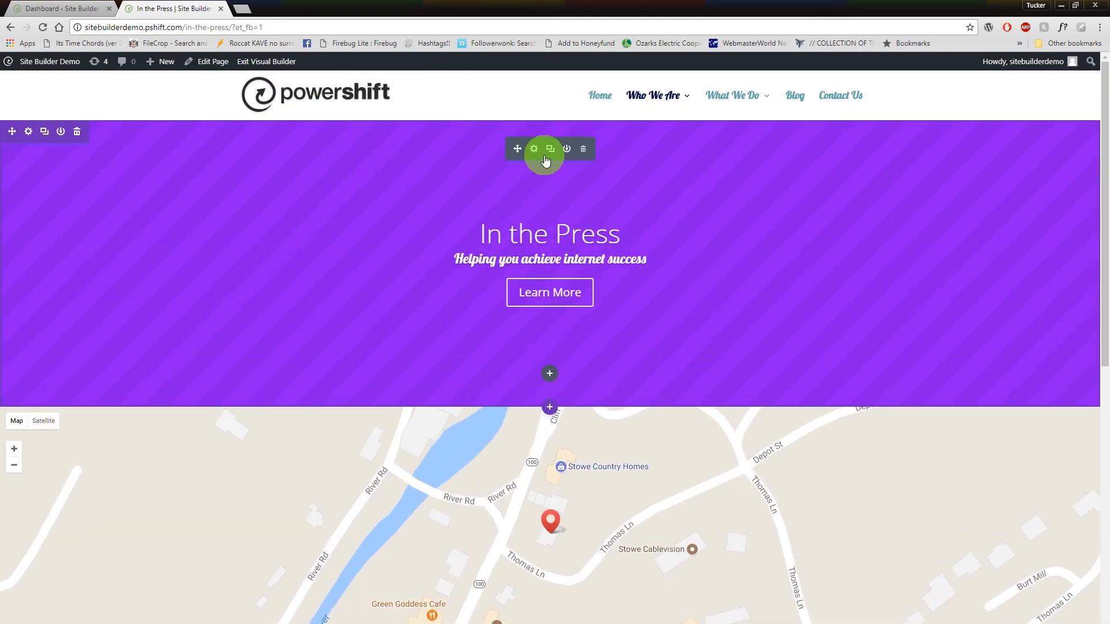
Move the In the Press slider module into the map section, beneath the map.
drag(477, 149, 523, 601)
drag(510, 409, 419, 230)
scroll(420, 225, down, 7)
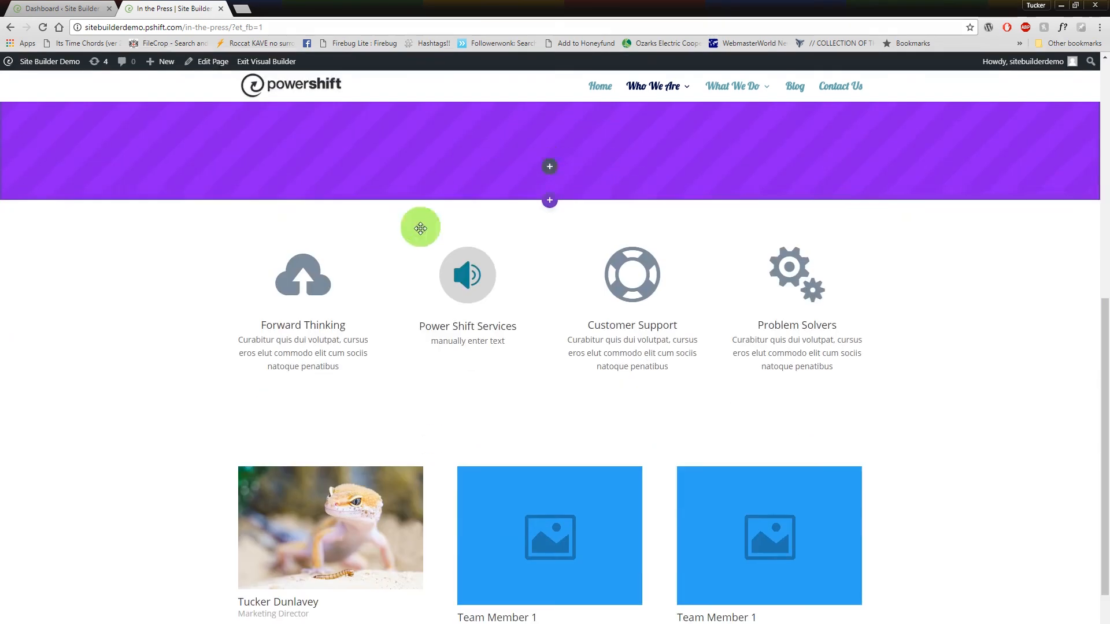
scroll(564, 323, up, 5)
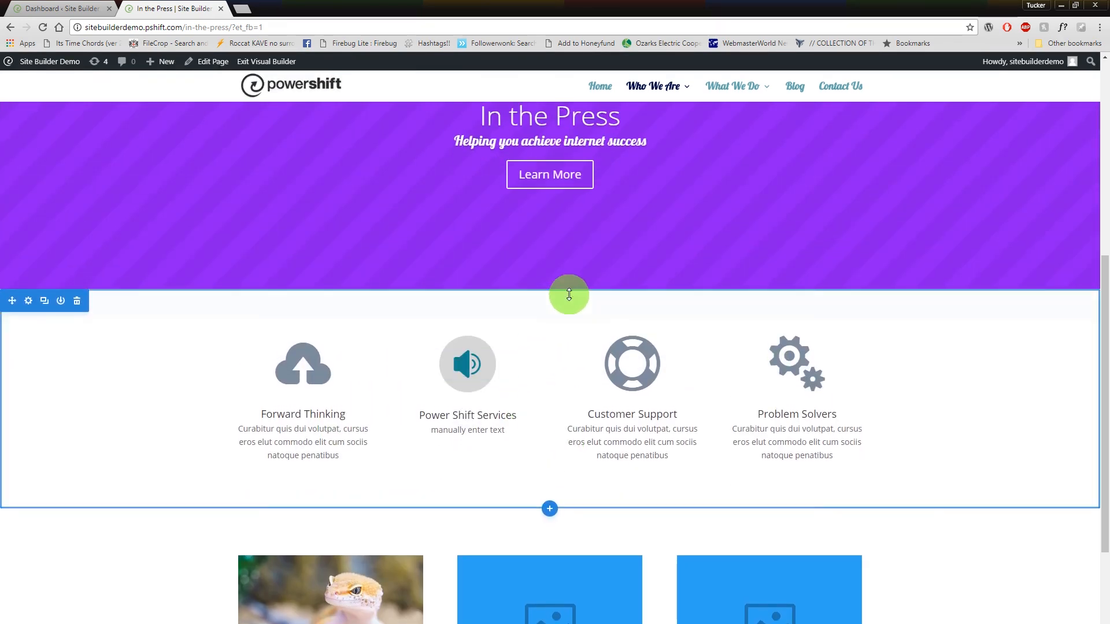
Move the Marketing Director team member to the third column and that column's Team Member 1 to the first column.
scroll(491, 286, down, 7)
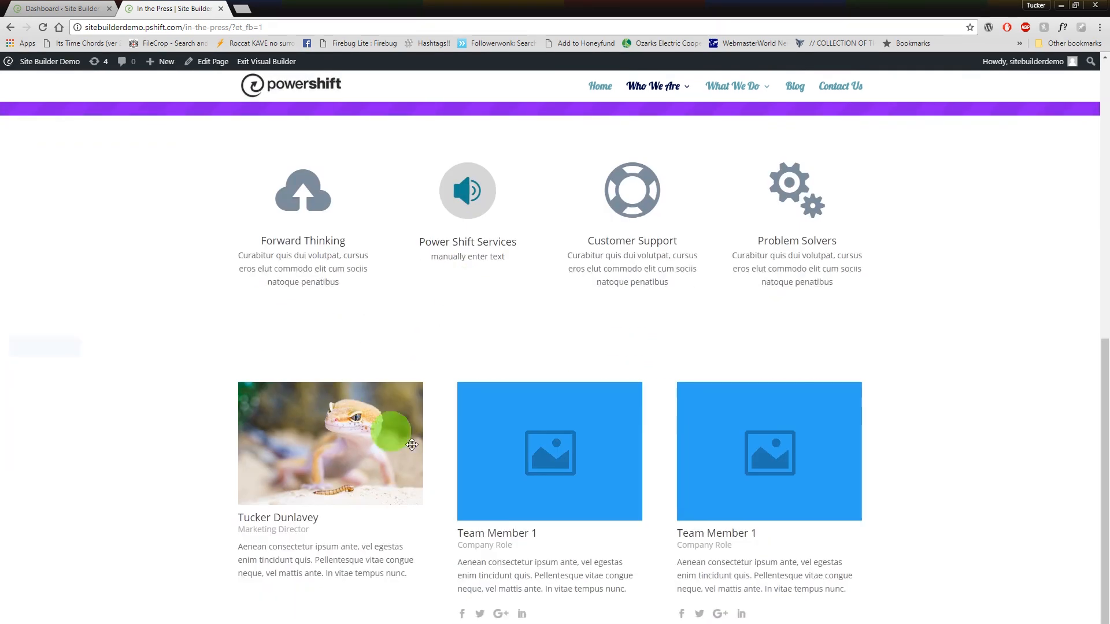
drag(272, 375, 683, 483)
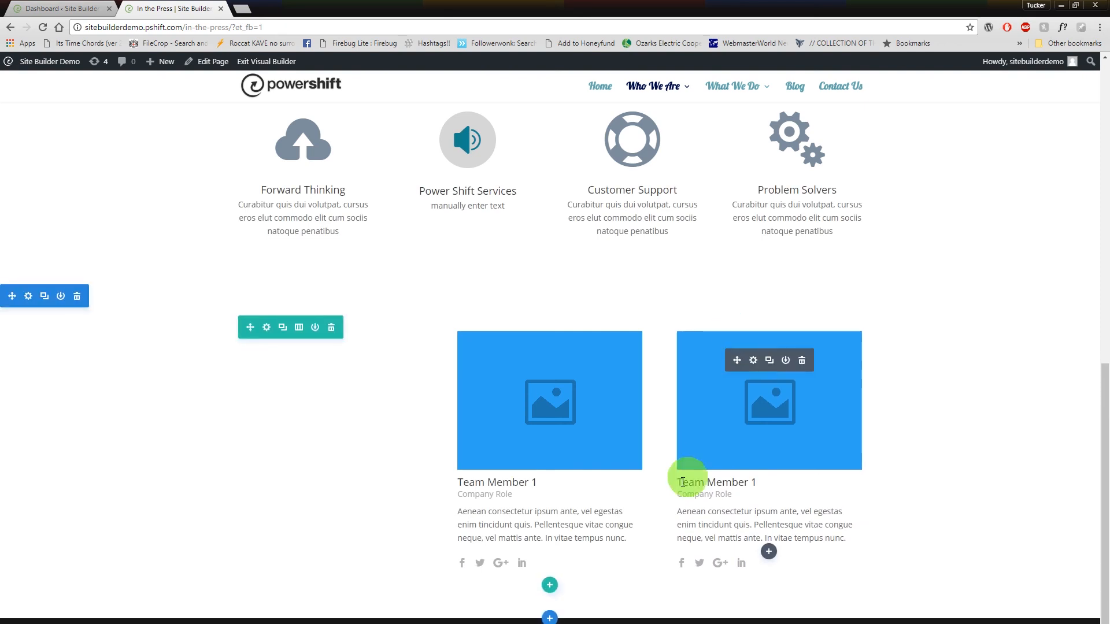
scroll(674, 483, down, 2)
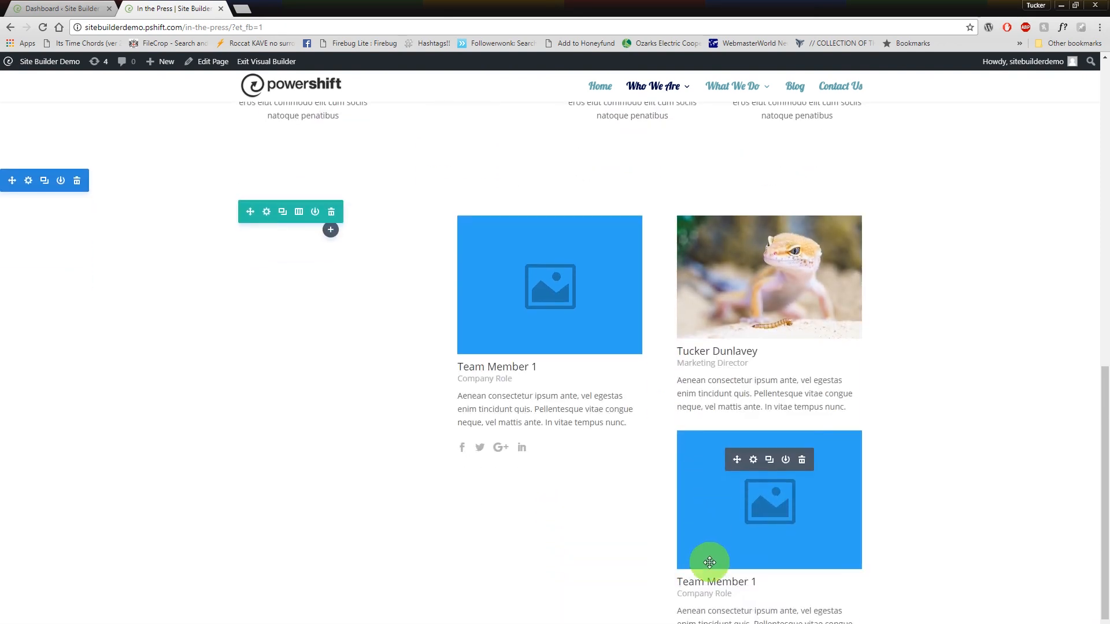
drag(712, 442, 404, 411)
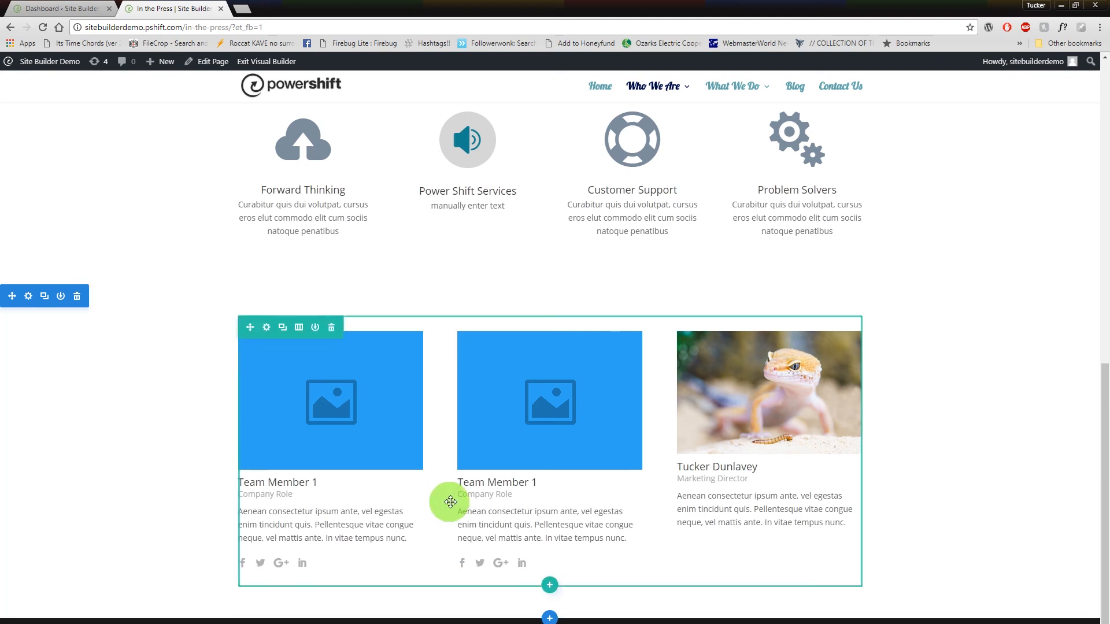
Move the In the Press slider back above the map and into the emptied fullwidth section at the start of the page.
scroll(260, 440, up, 4)
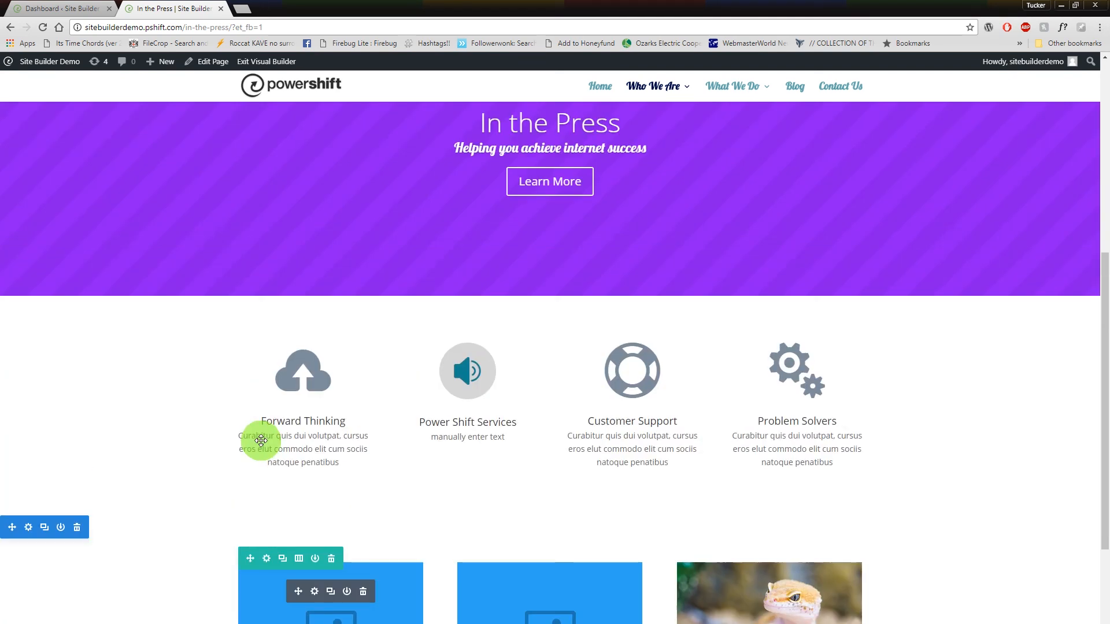
scroll(565, 413, up, 4)
scroll(565, 413, up, 3)
drag(510, 451, 481, 401)
scroll(615, 444, down, 4)
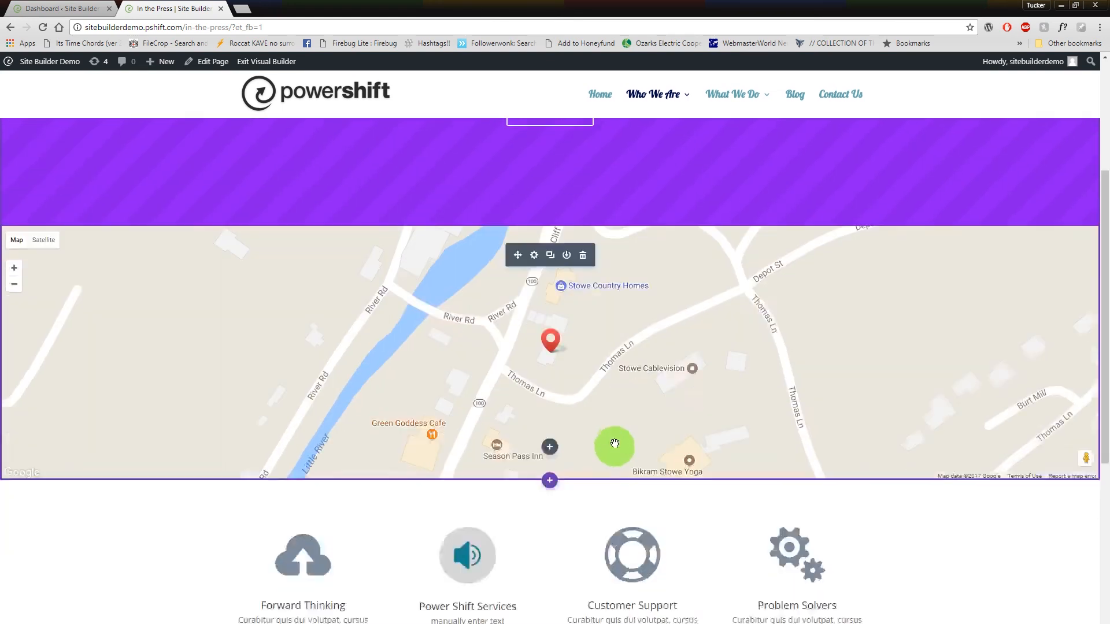
scroll(614, 436, up, 4)
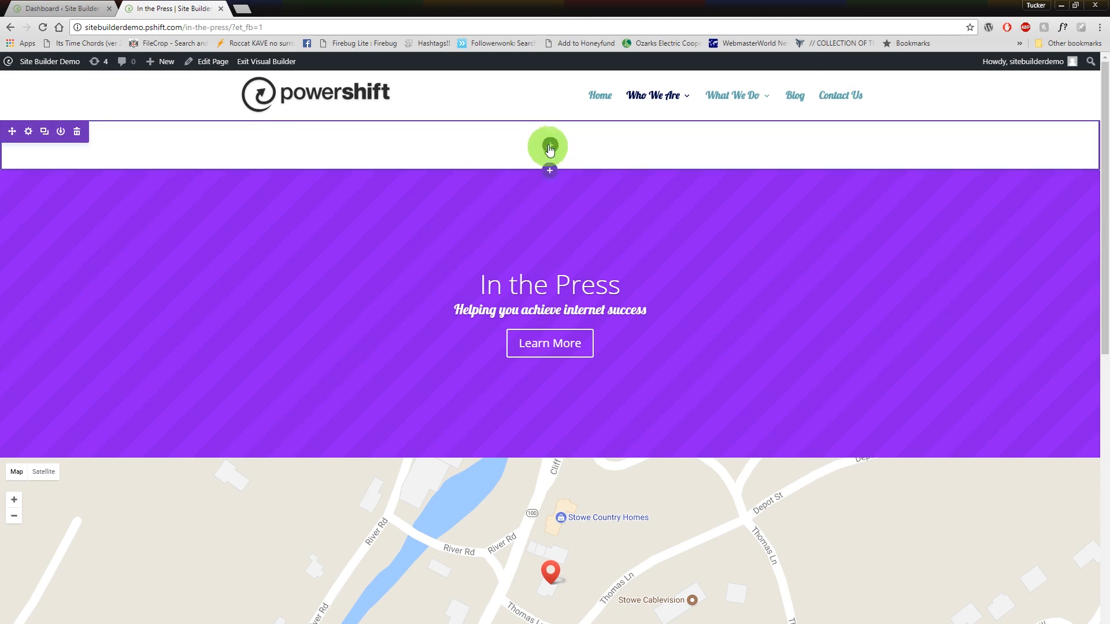
drag(501, 220, 548, 145)
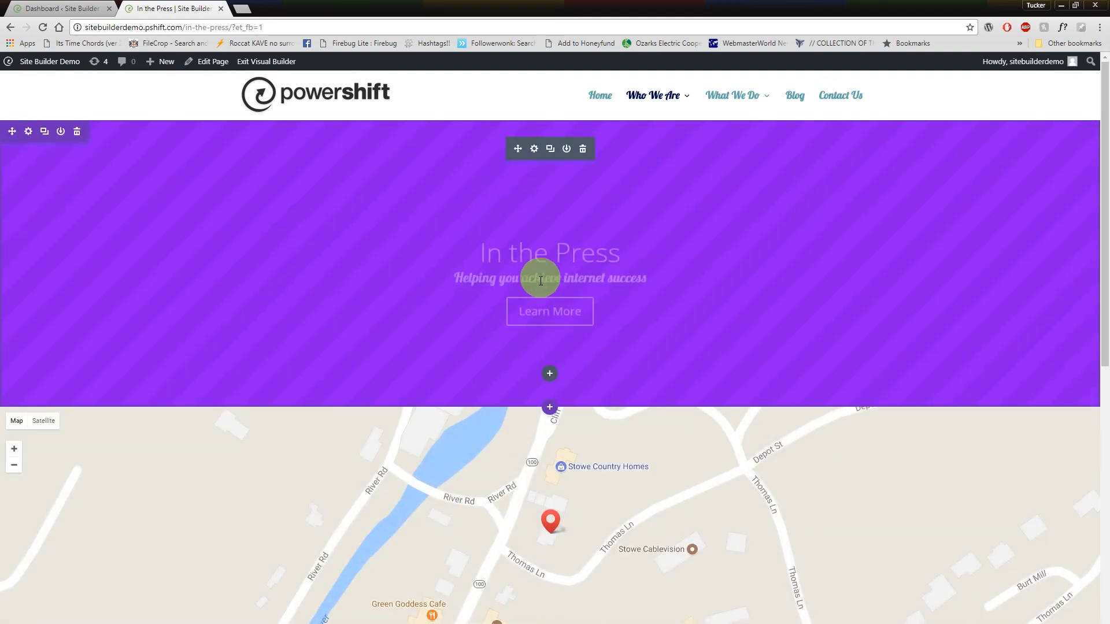
Check the order of the slider, map, blurb and team sections in the visual builder.
scroll(567, 396, down, 4)
scroll(568, 398, up, 4)
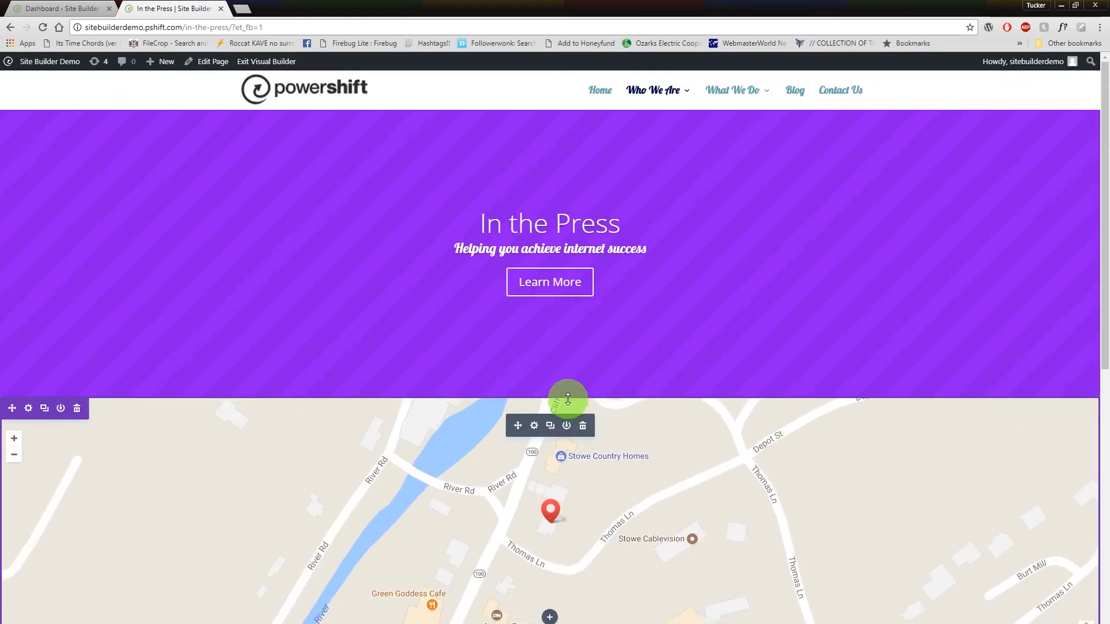
scroll(379, 305, down, 8)
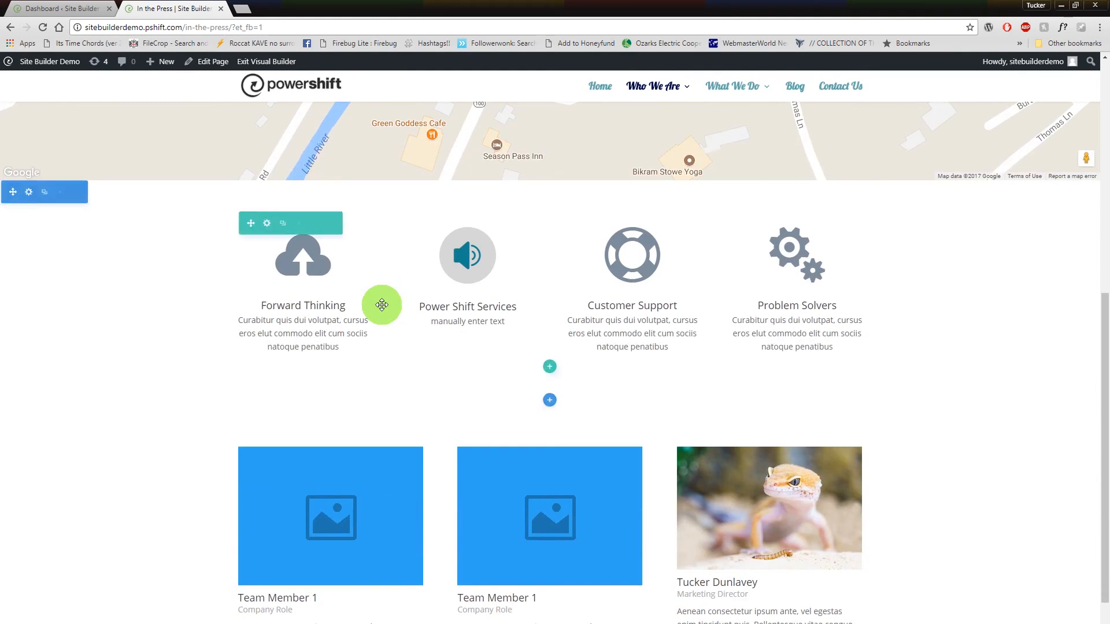
scroll(236, 463, down, 2)
scroll(241, 458, up, 6)
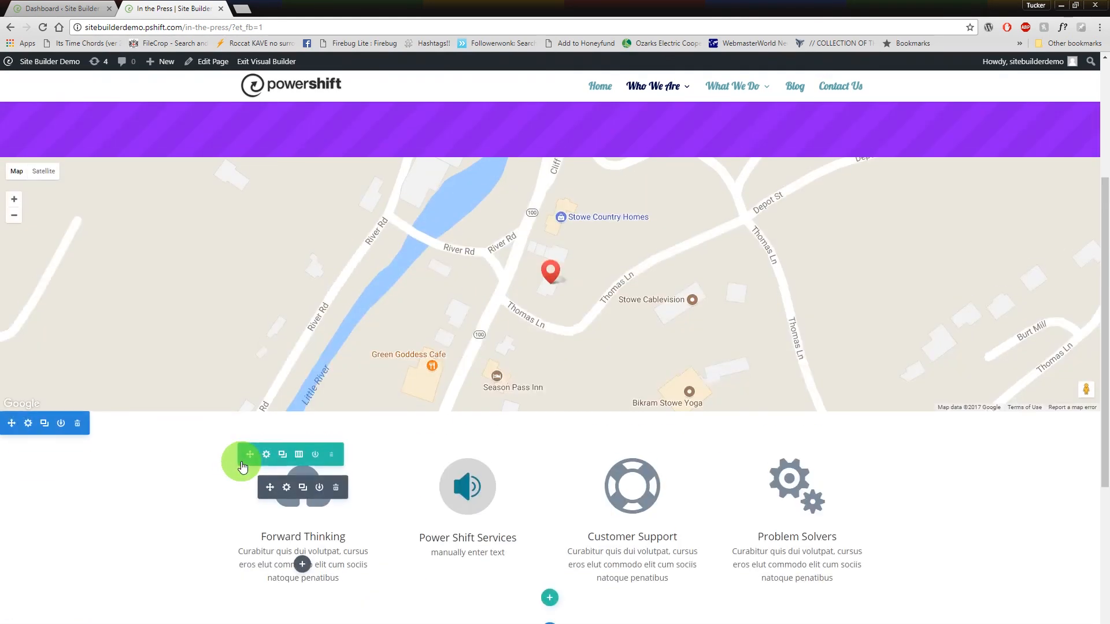
scroll(242, 466, up, 5)
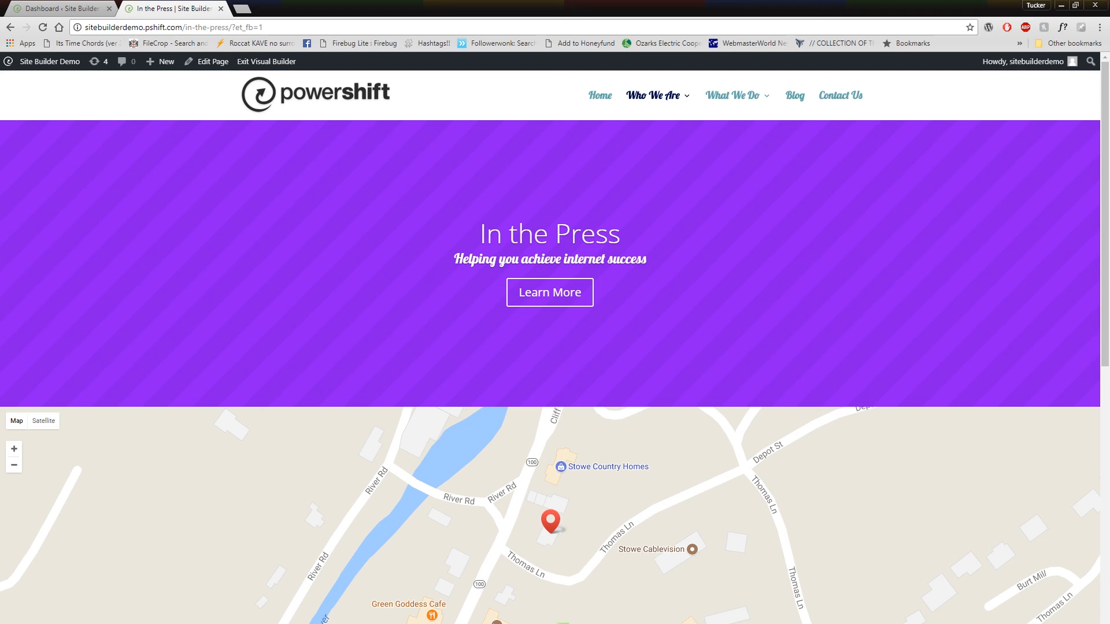
Test the Learn More link on the published page, and review the reloaded page down to the team members.
mouse_move(714, 94)
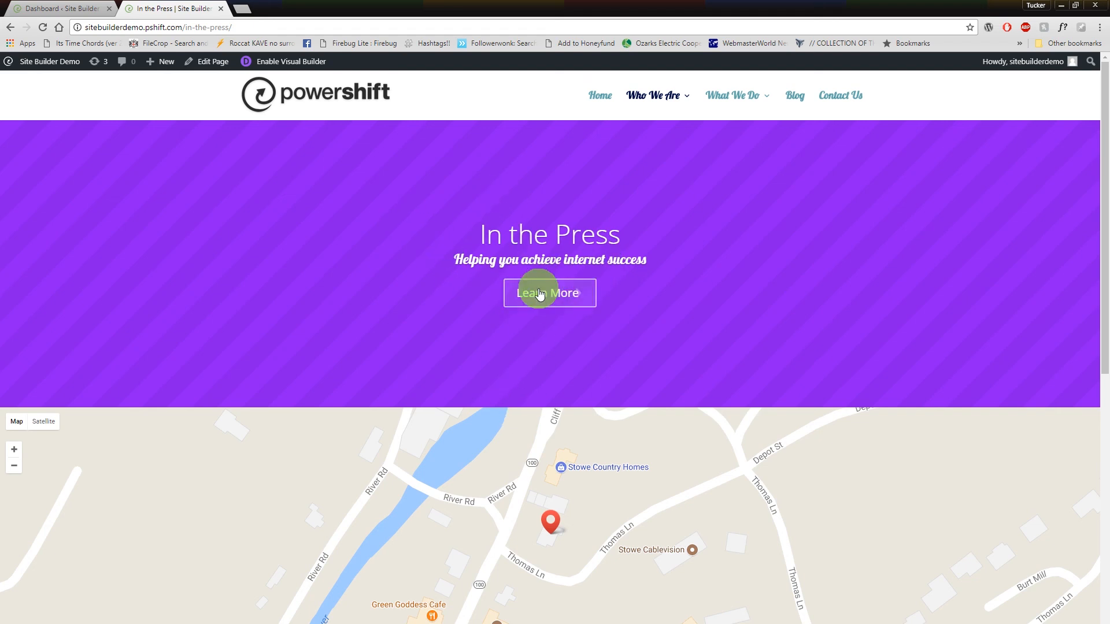
click(560, 296)
scroll(548, 387, up, 10)
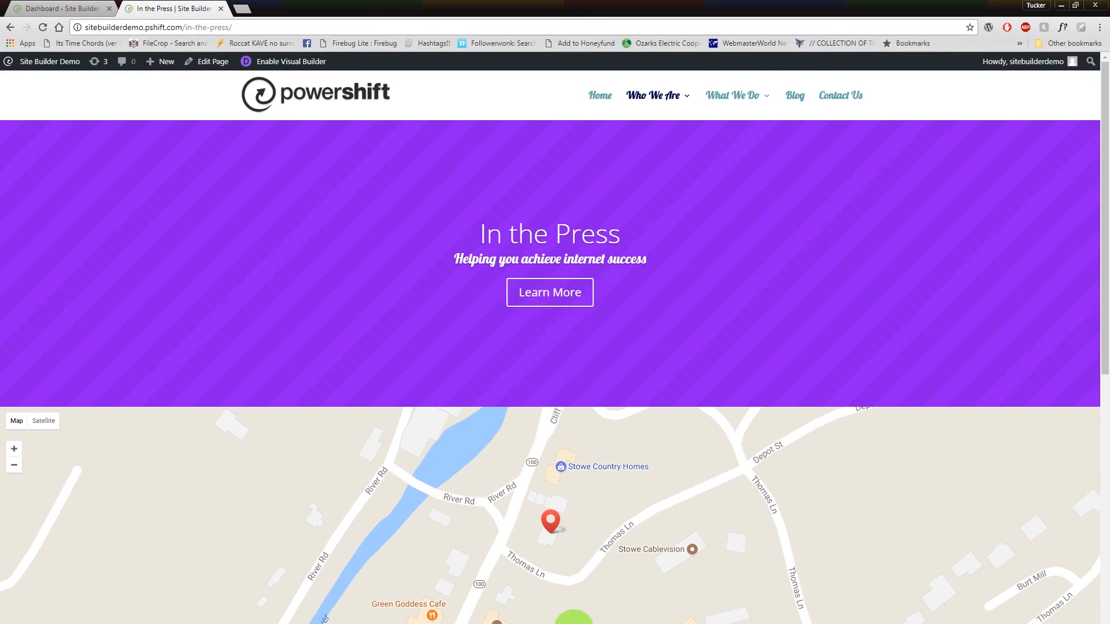
click(44, 28)
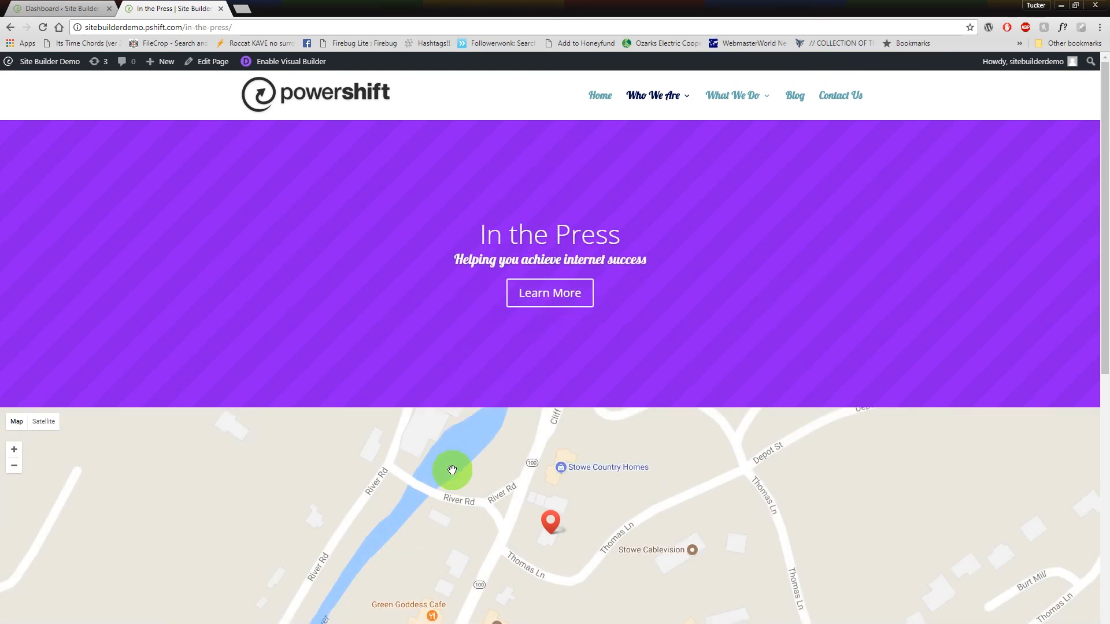
scroll(452, 469, down, 1)
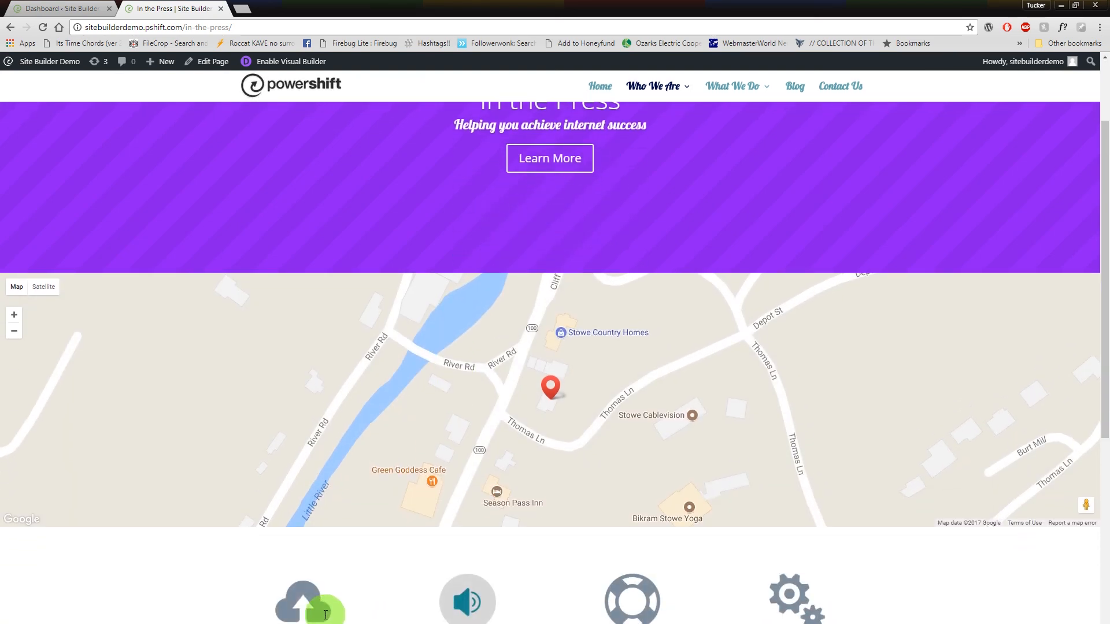
scroll(587, 567, down, 5)
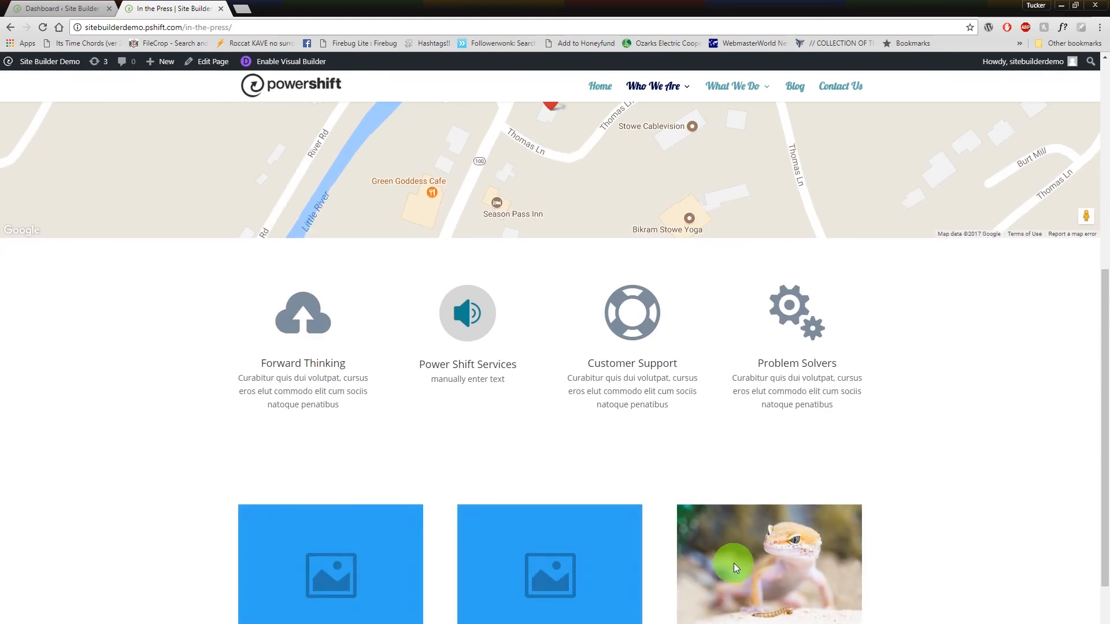
scroll(703, 398, down, 3)
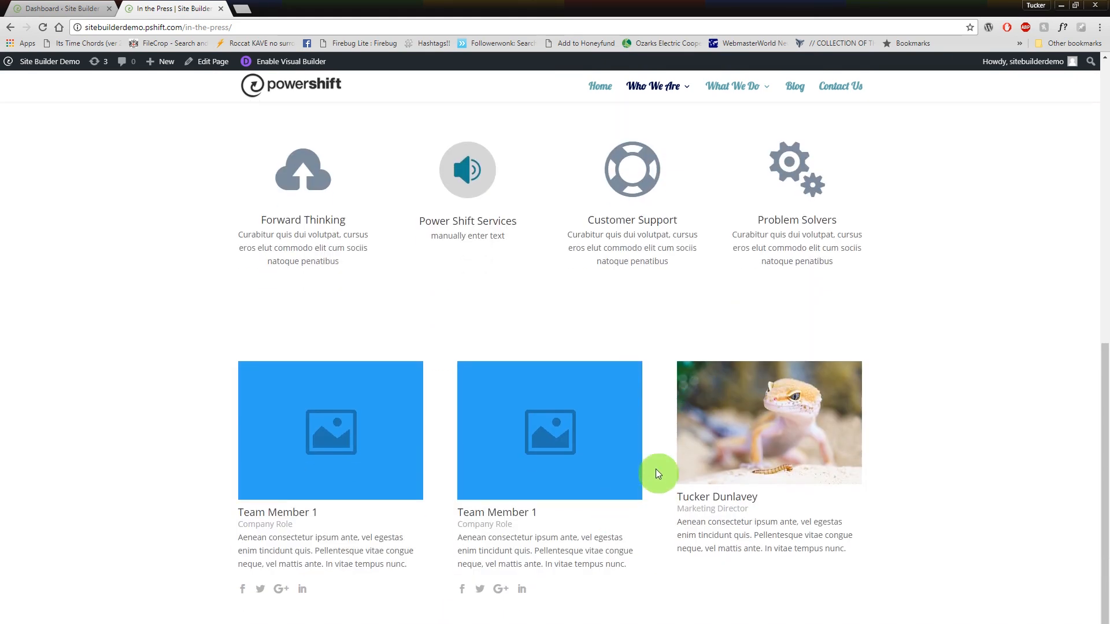
scroll(656, 471, up, 8)
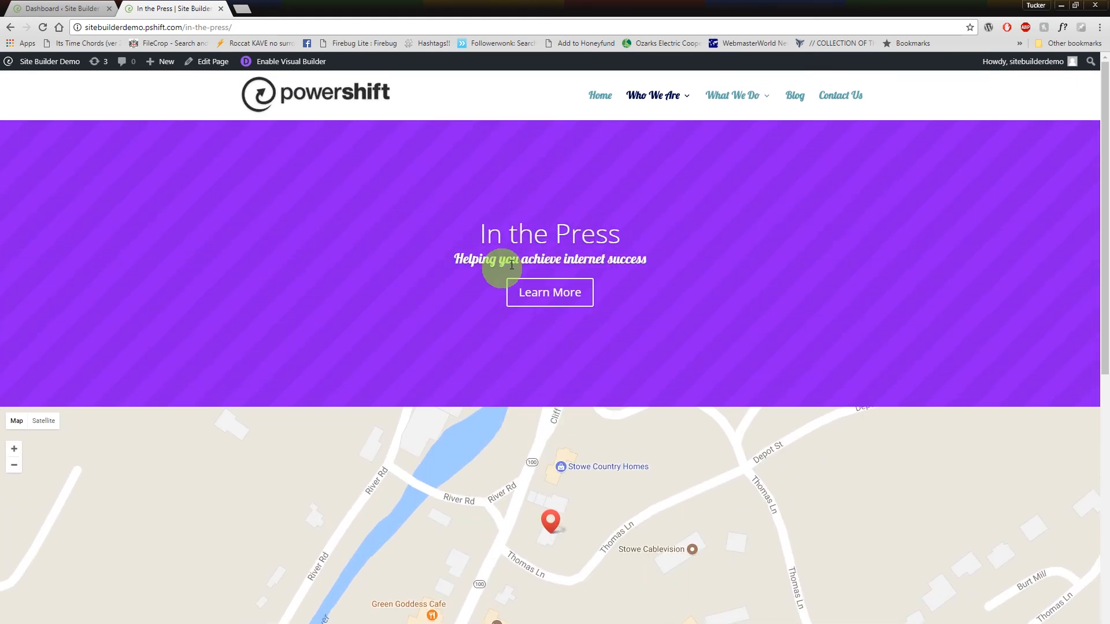